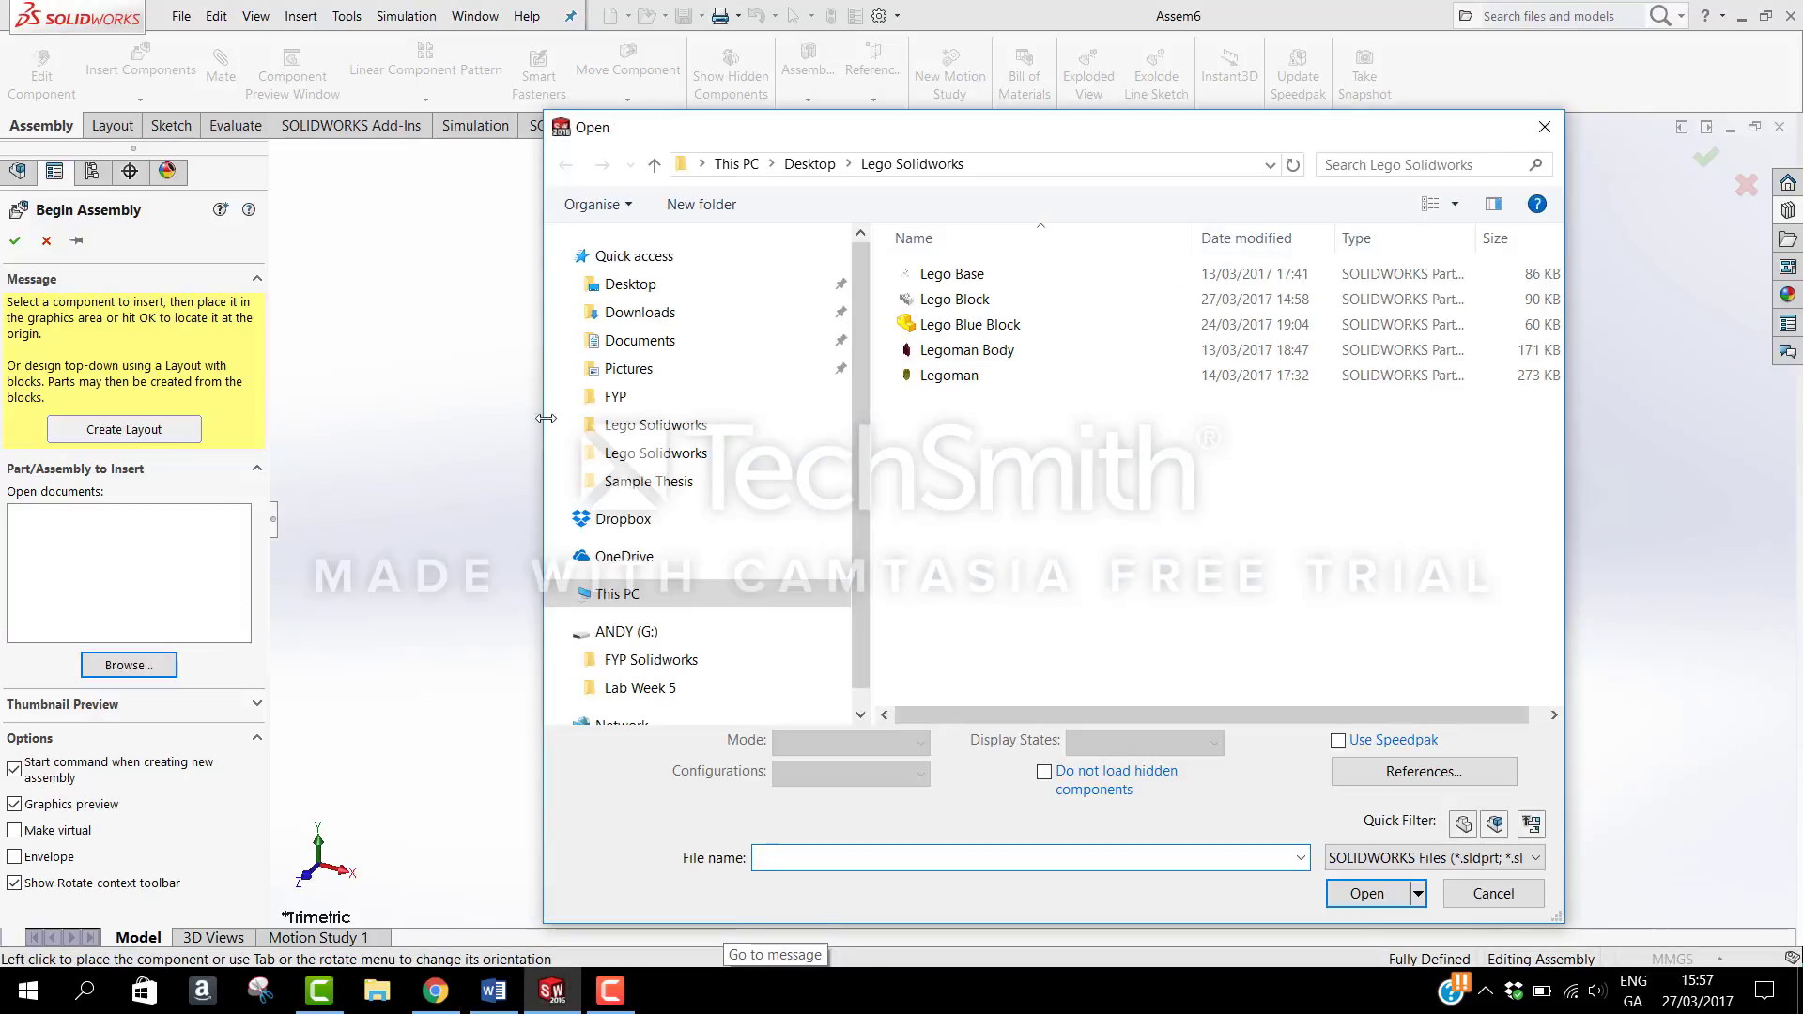
Step: Insert the Lego Base part from the Lego Solidworks folder on the Desktop as the first component, placed at the assembly origin
left_click(648, 295)
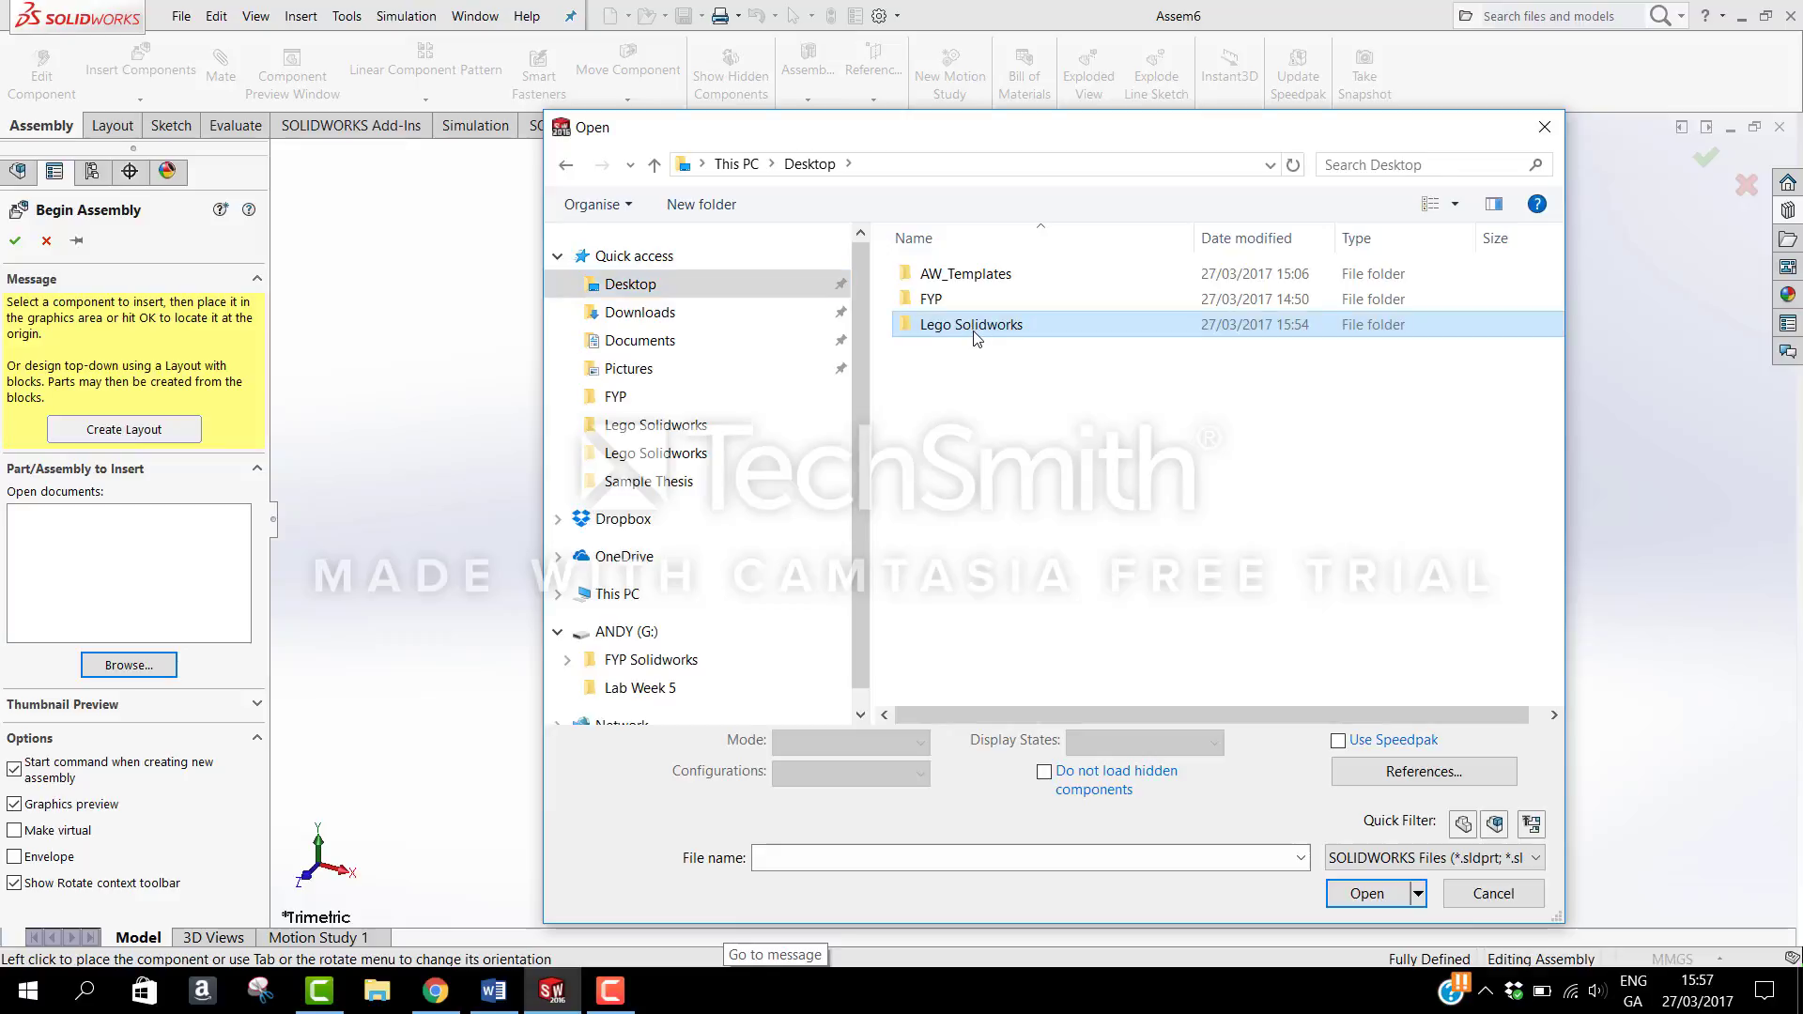
double_click(974, 328)
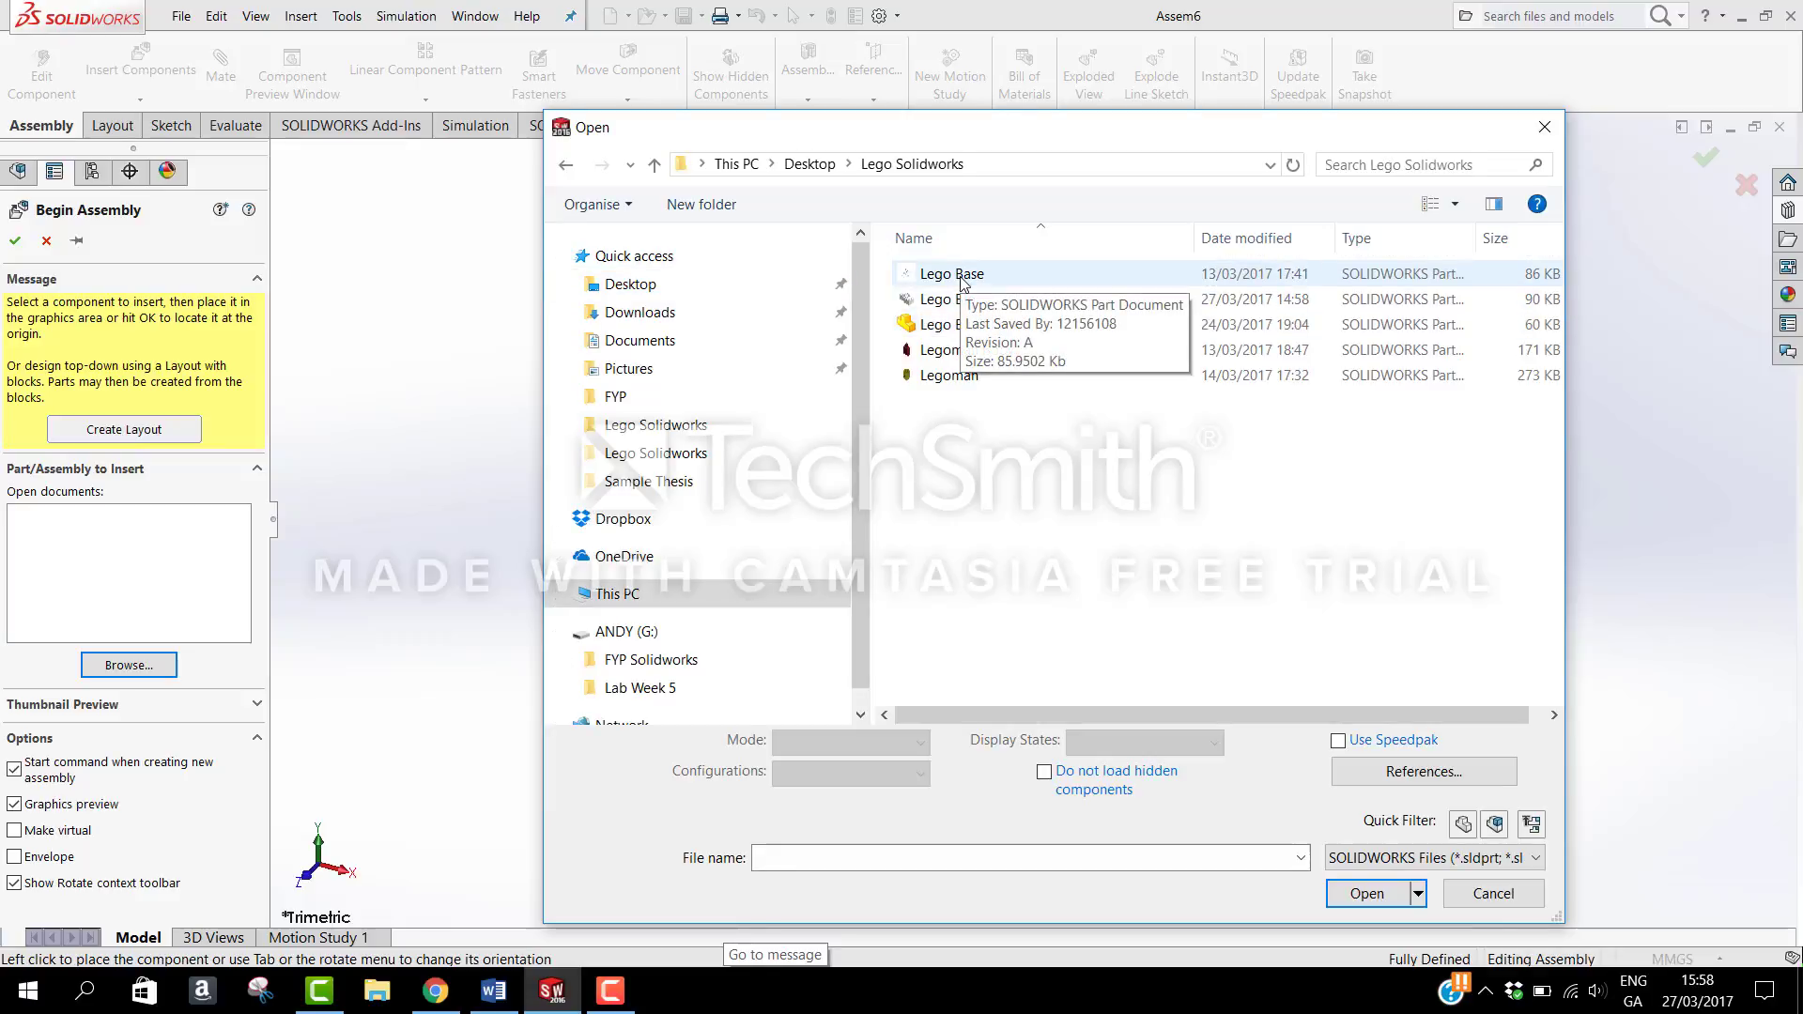
left_click(958, 274)
left_click(1350, 886)
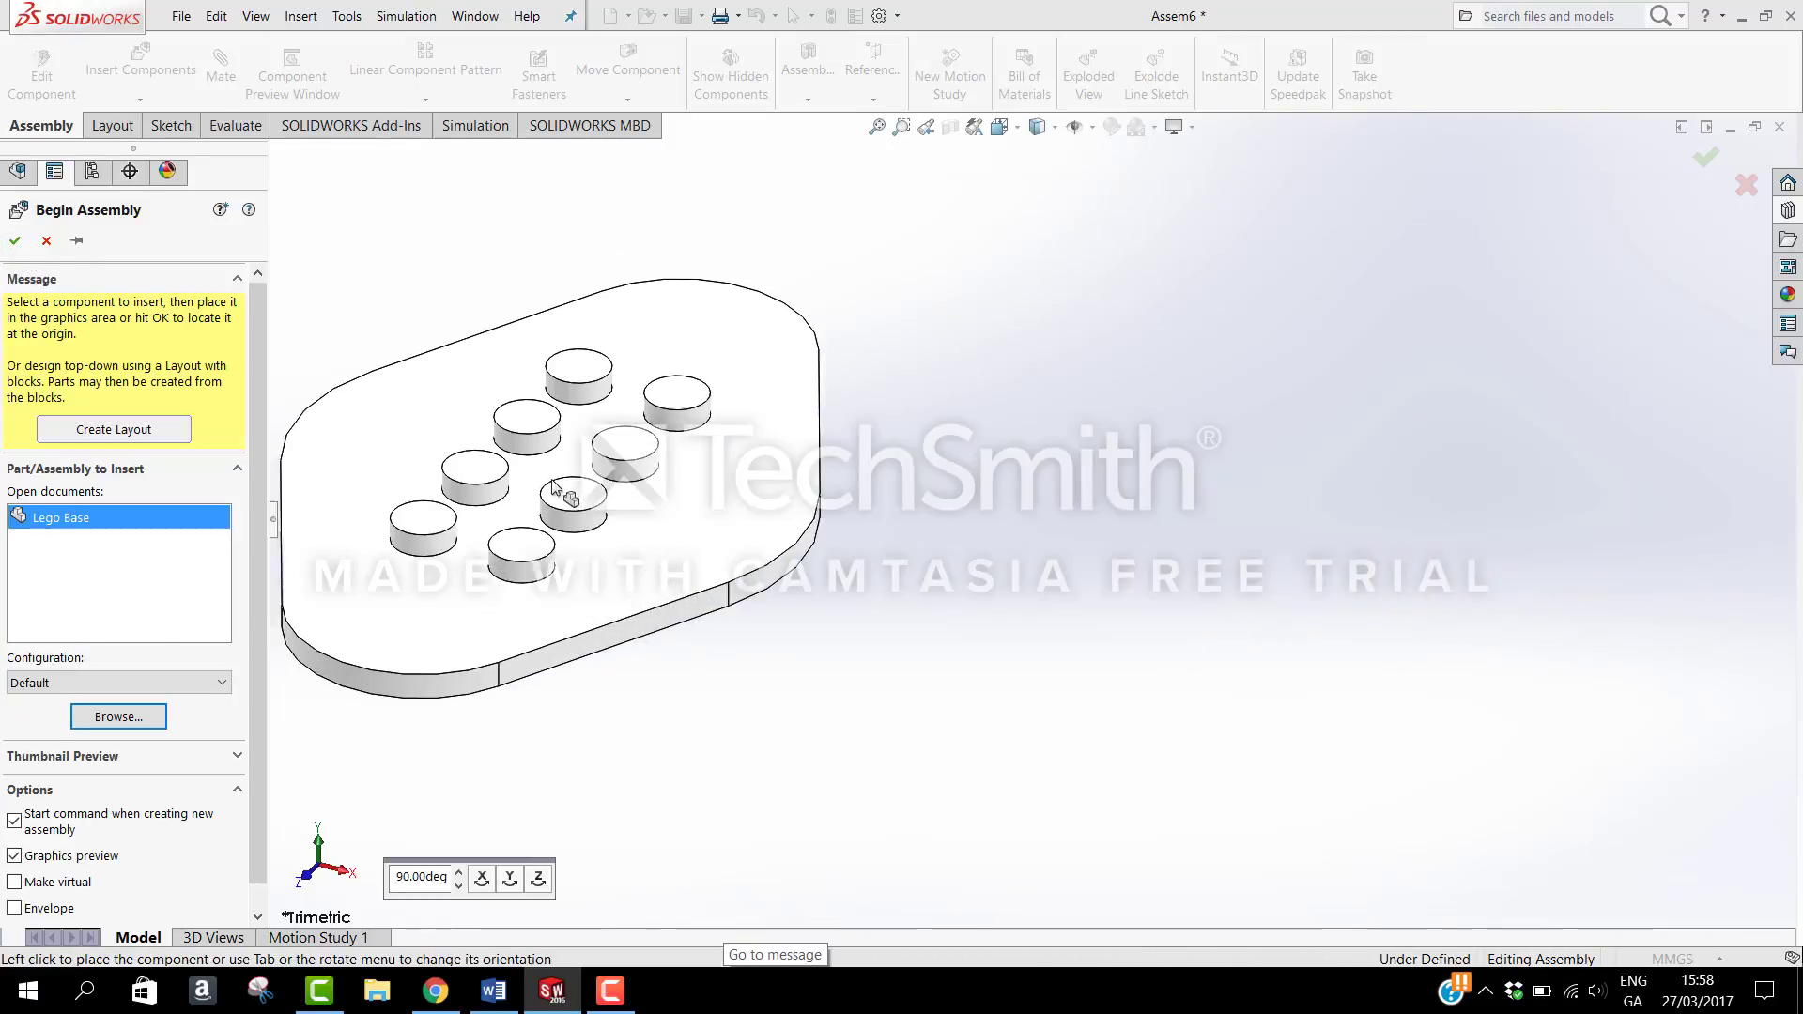
left_click(16, 240)
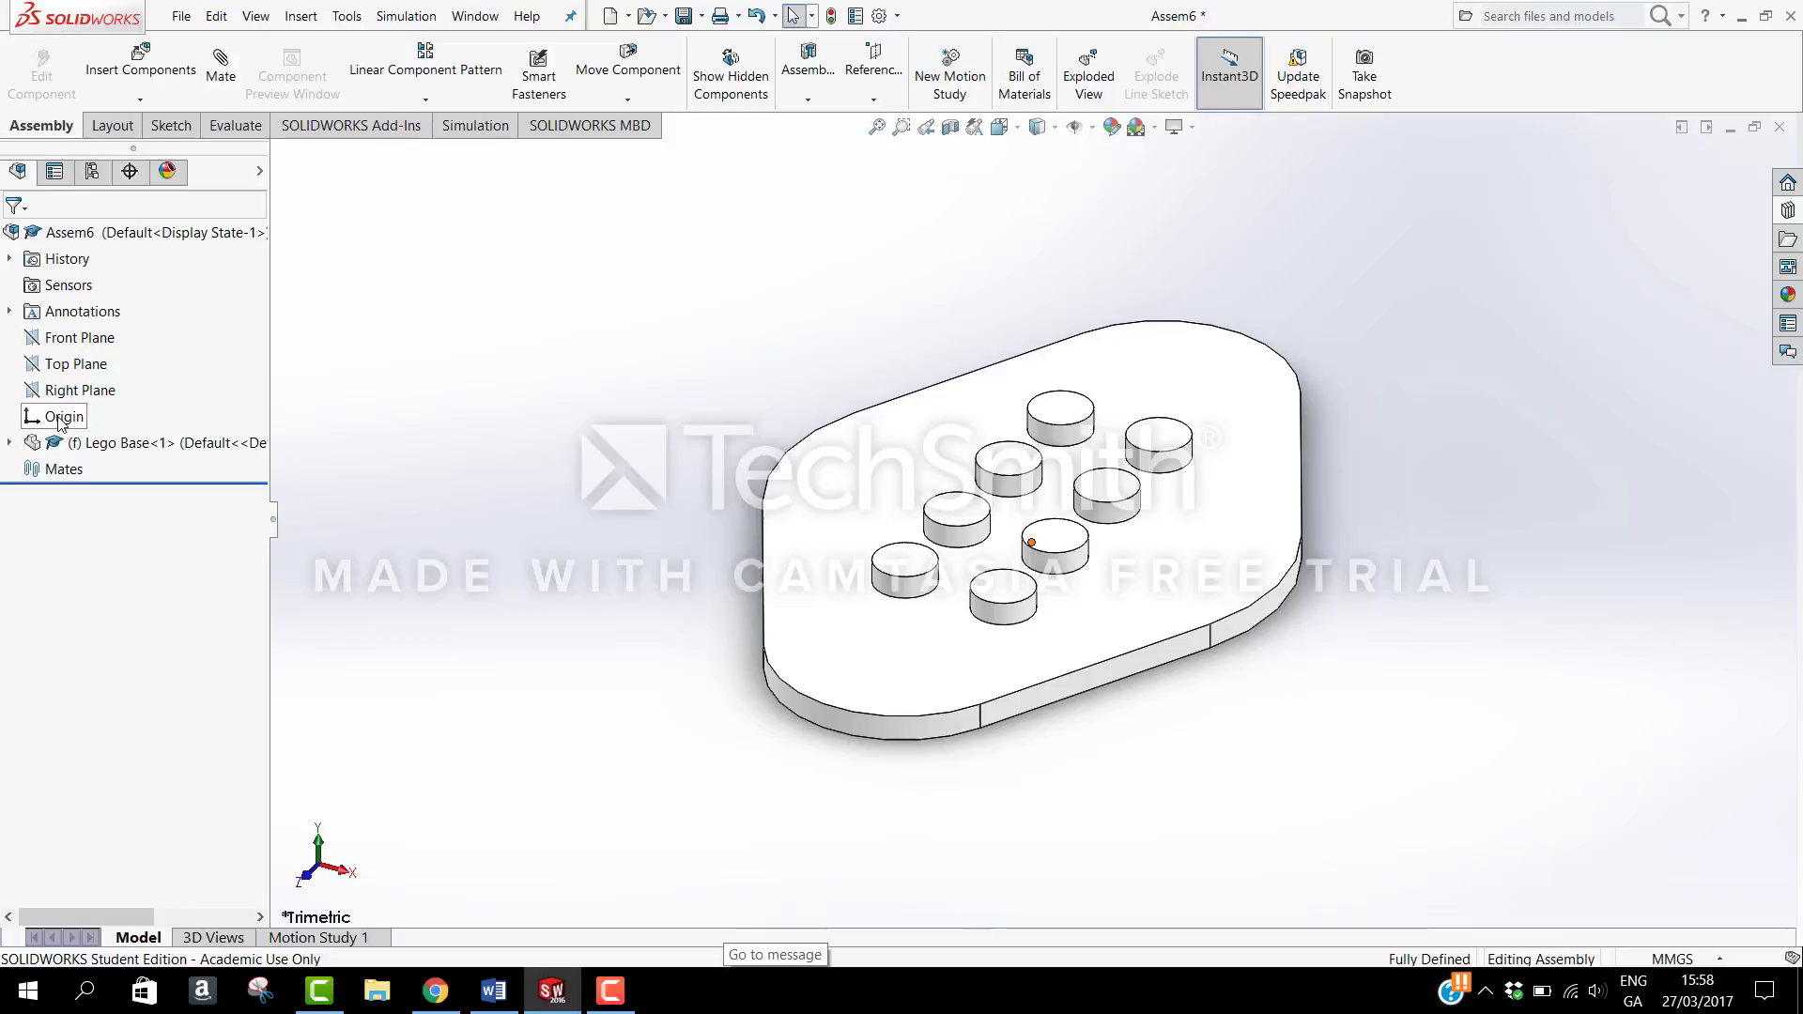
key("f")
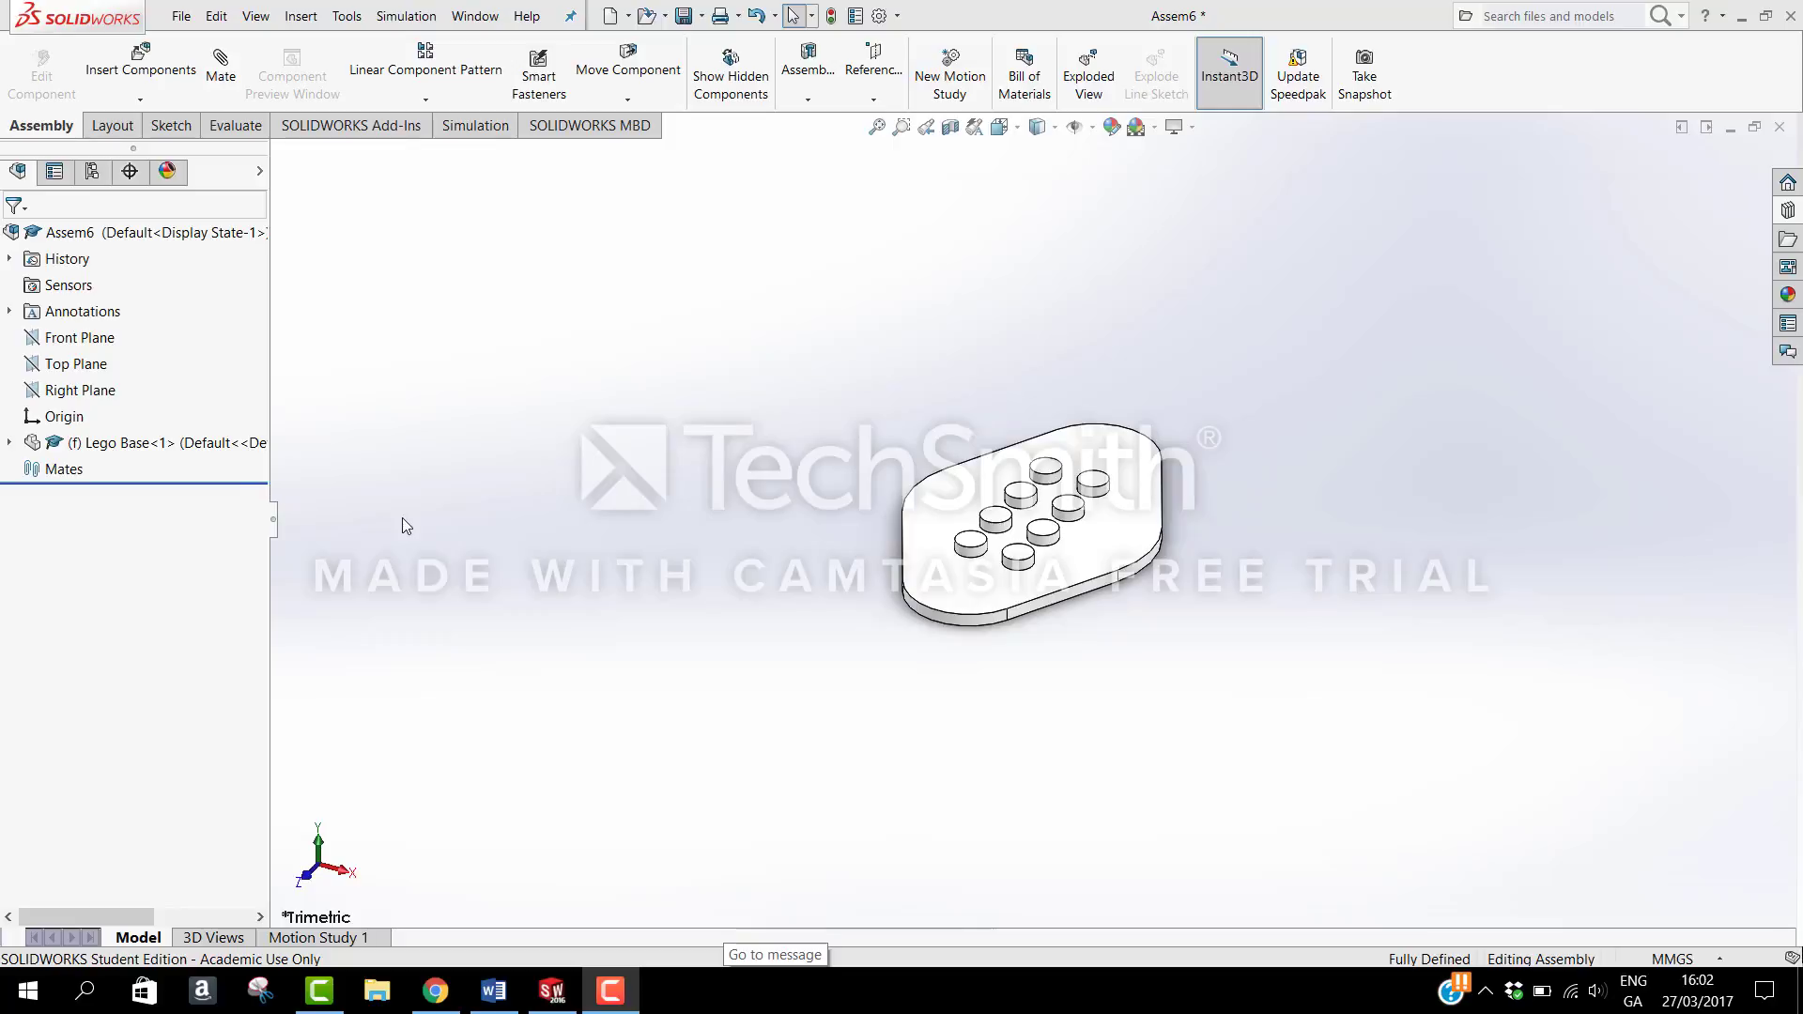
right_click(973, 498)
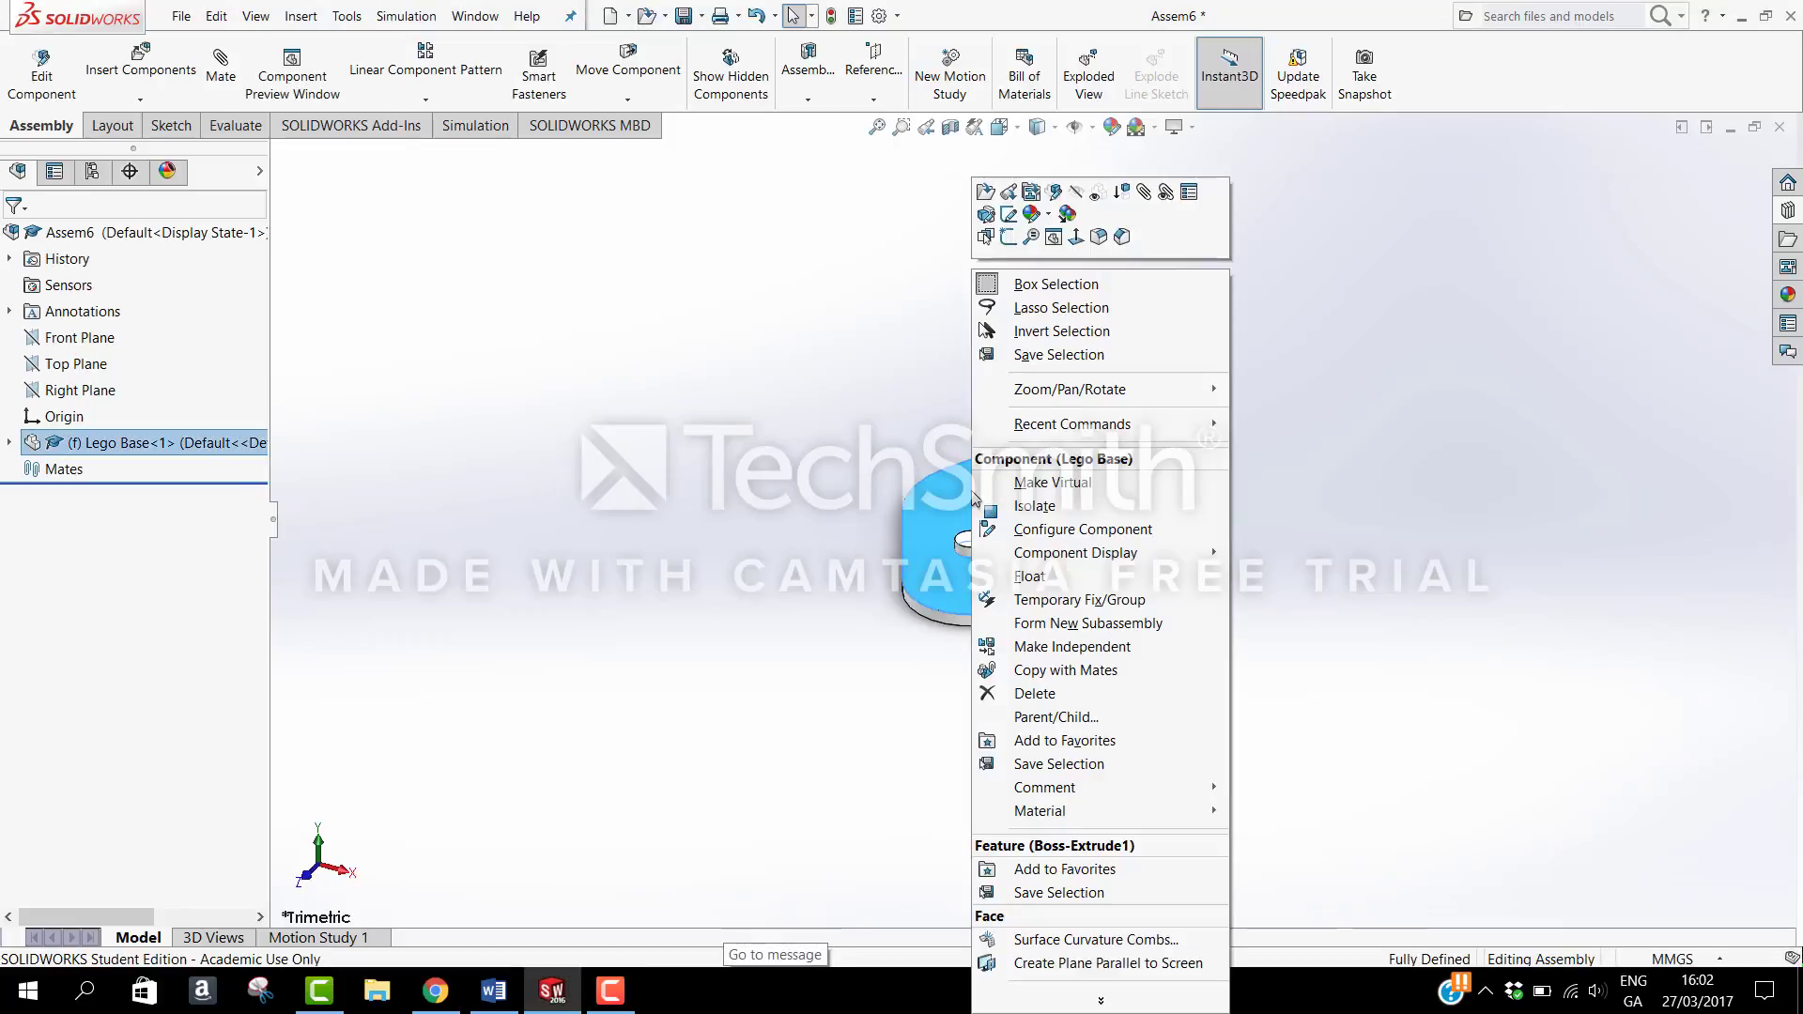
left_click(1050, 576)
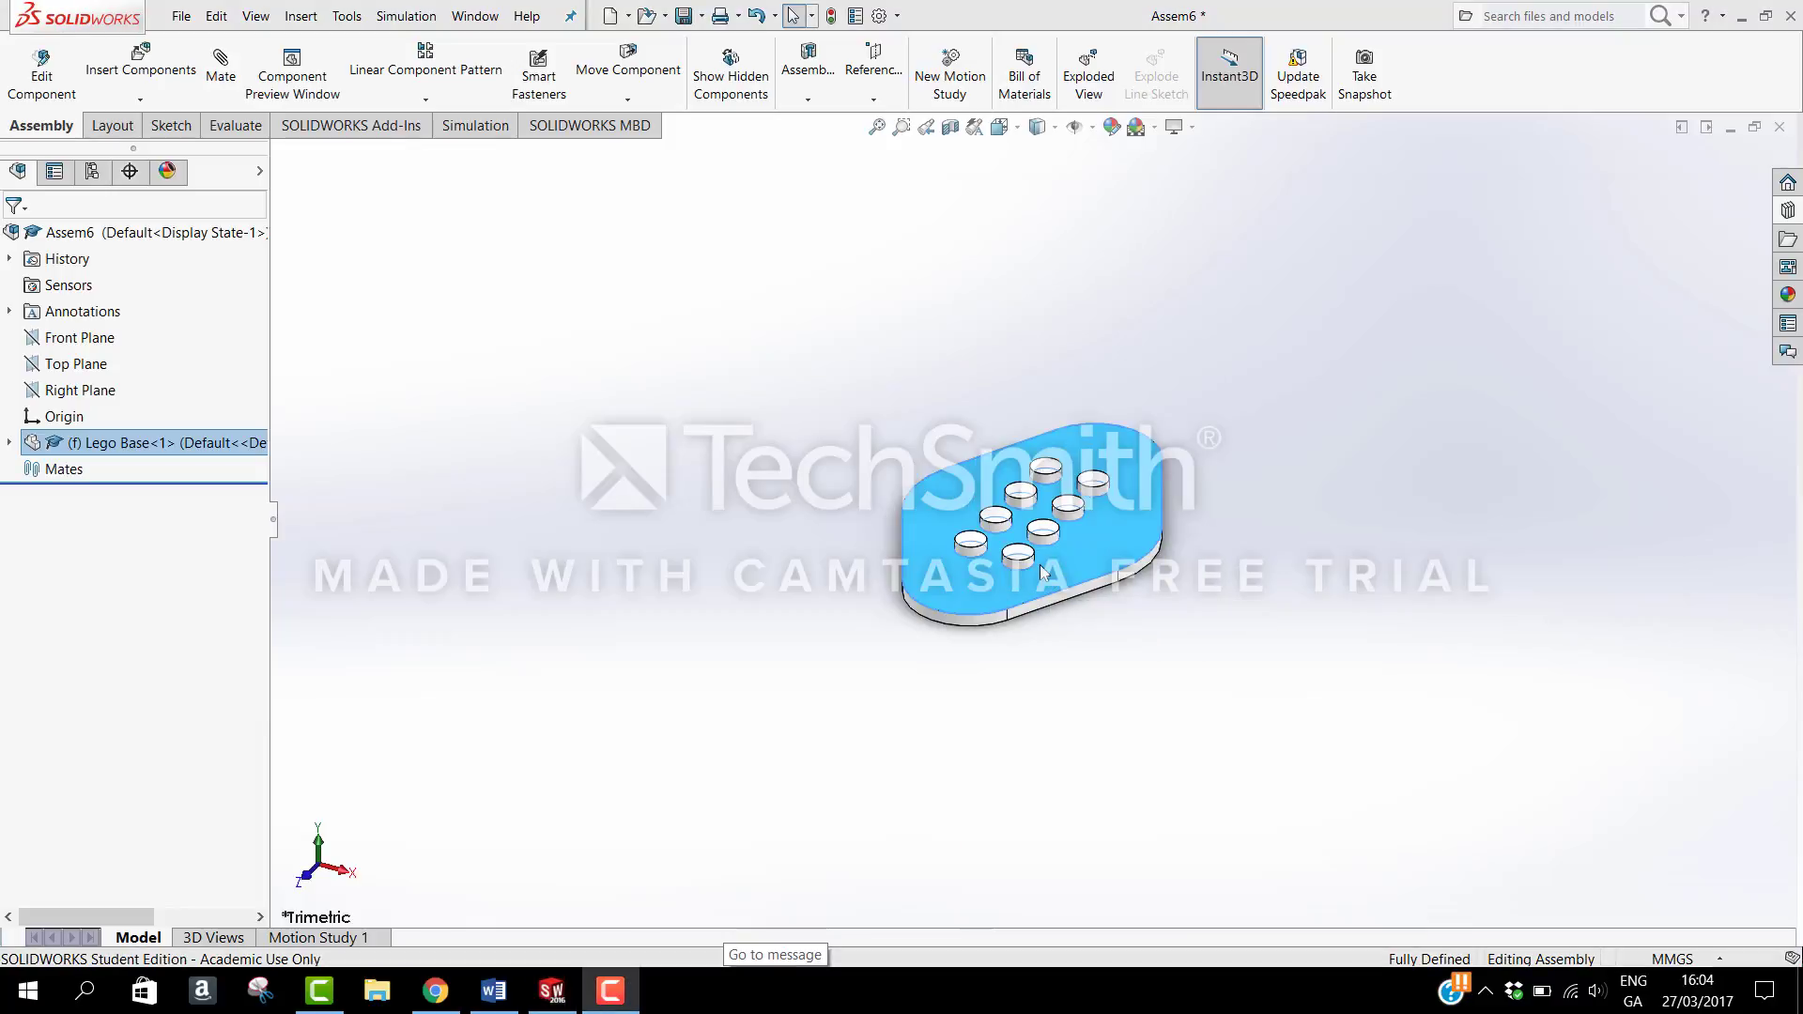
left_click(523, 269)
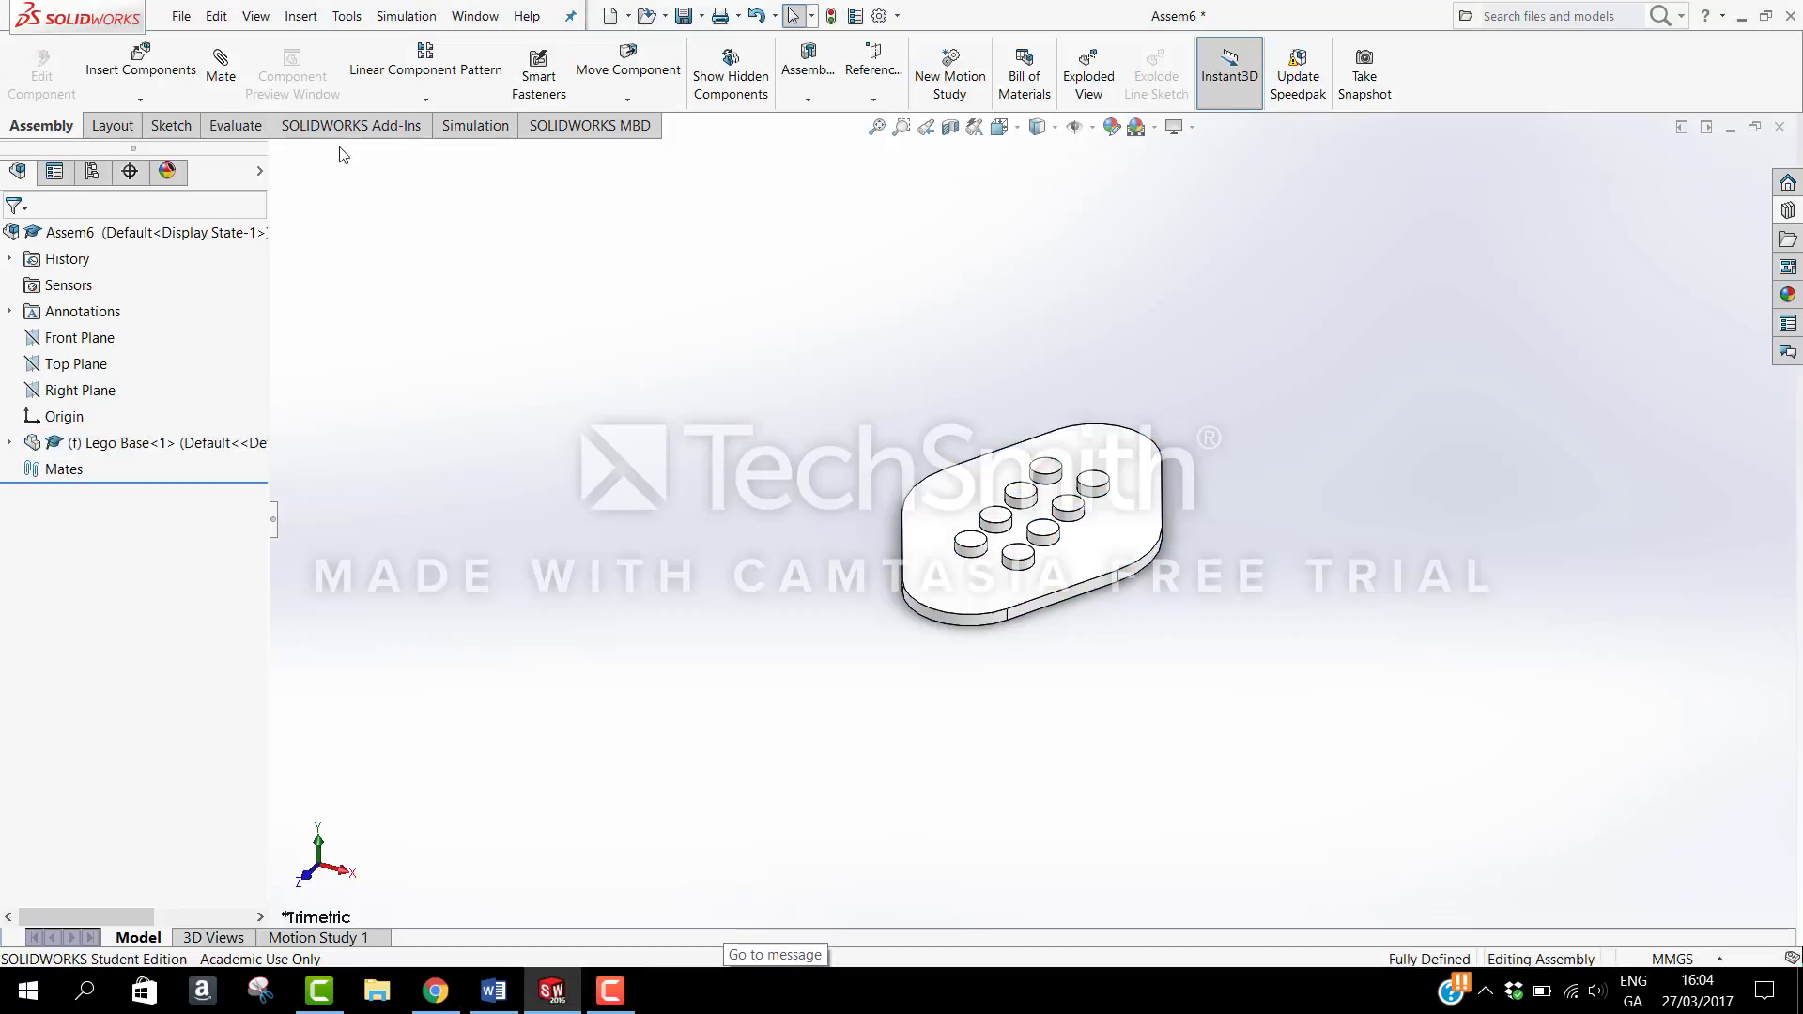
Step: Insert the Lego Block part from the Lego Solidworks folder and place it in free space behind the base
left_click(184, 77)
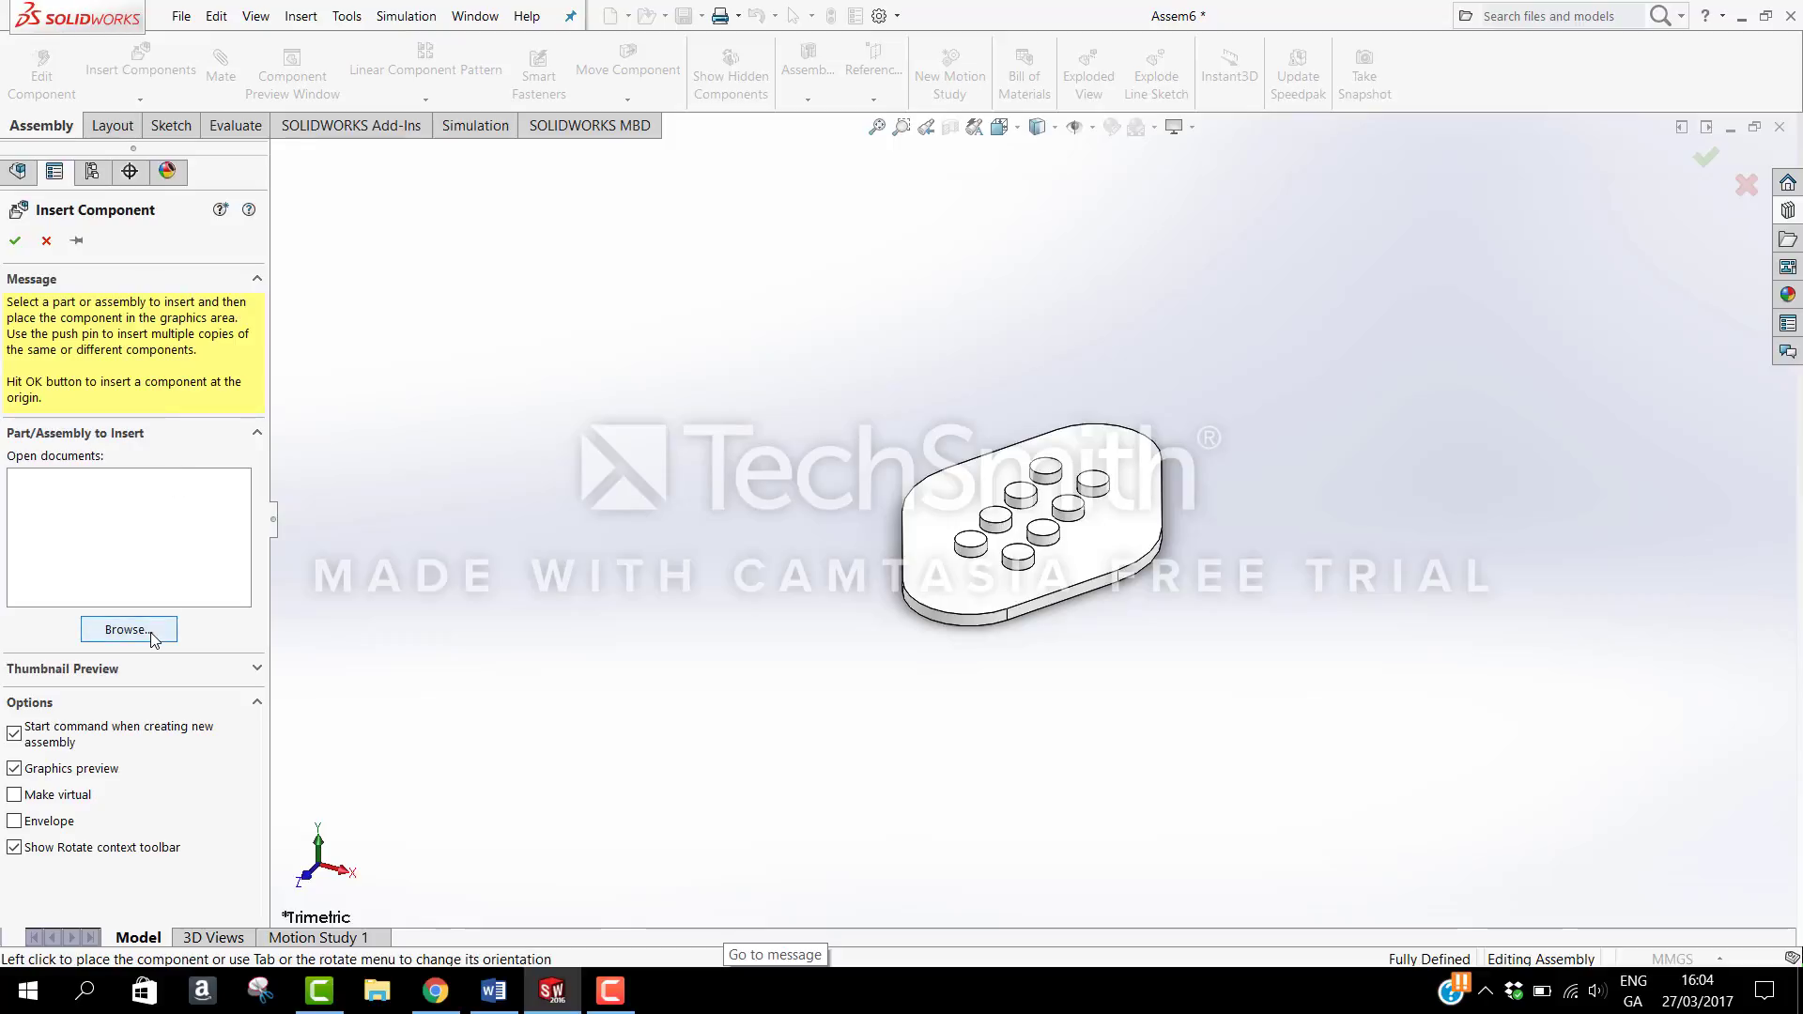
left_click(153, 639)
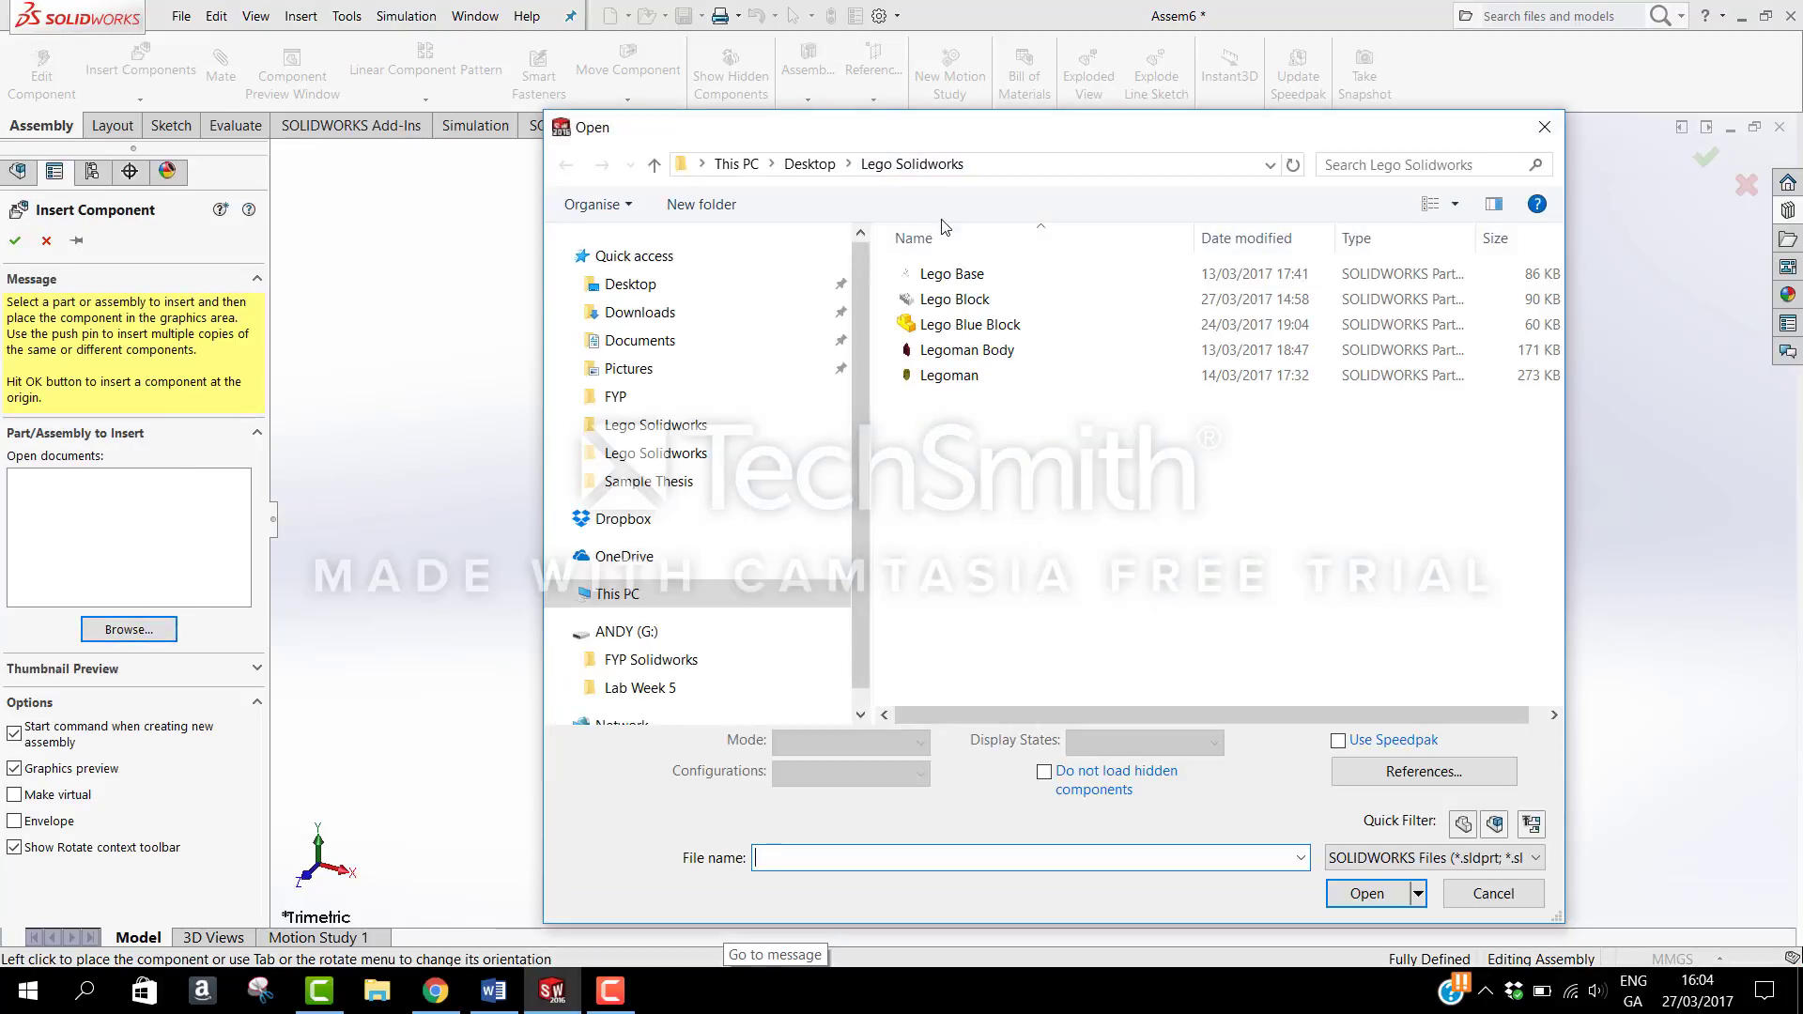
left_click(958, 301)
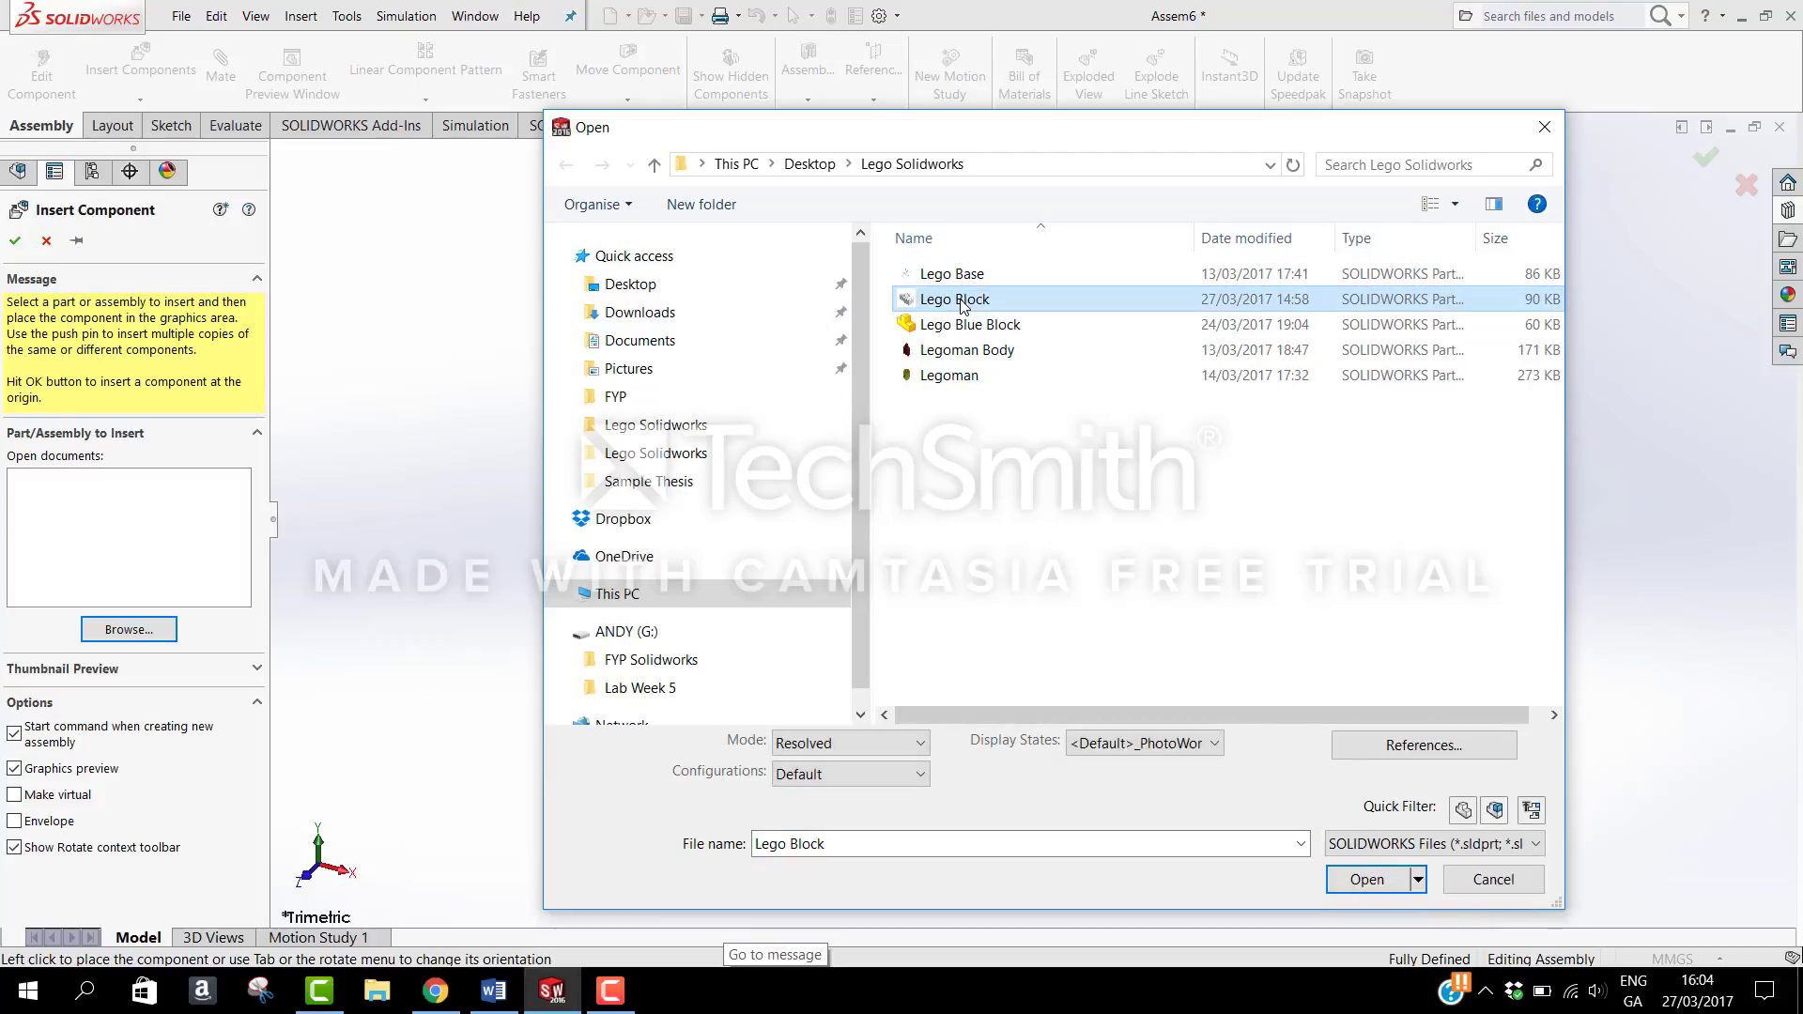
left_click(1390, 879)
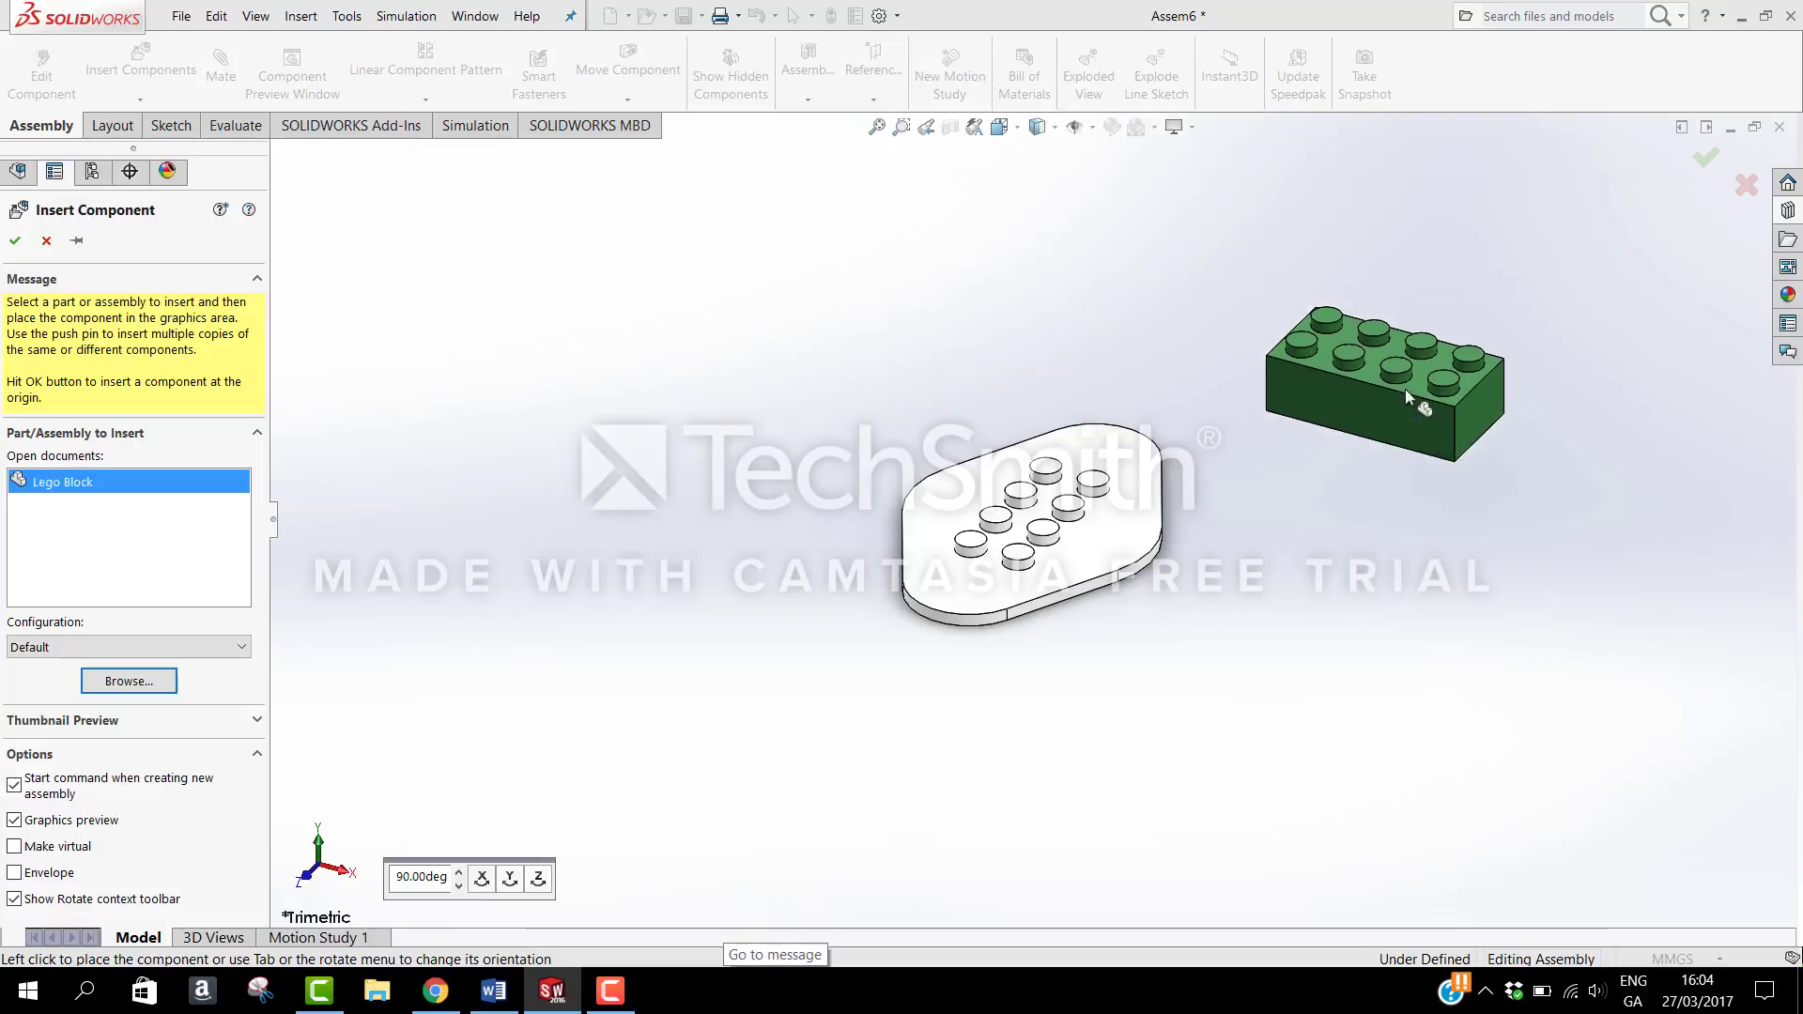
left_click(1366, 368)
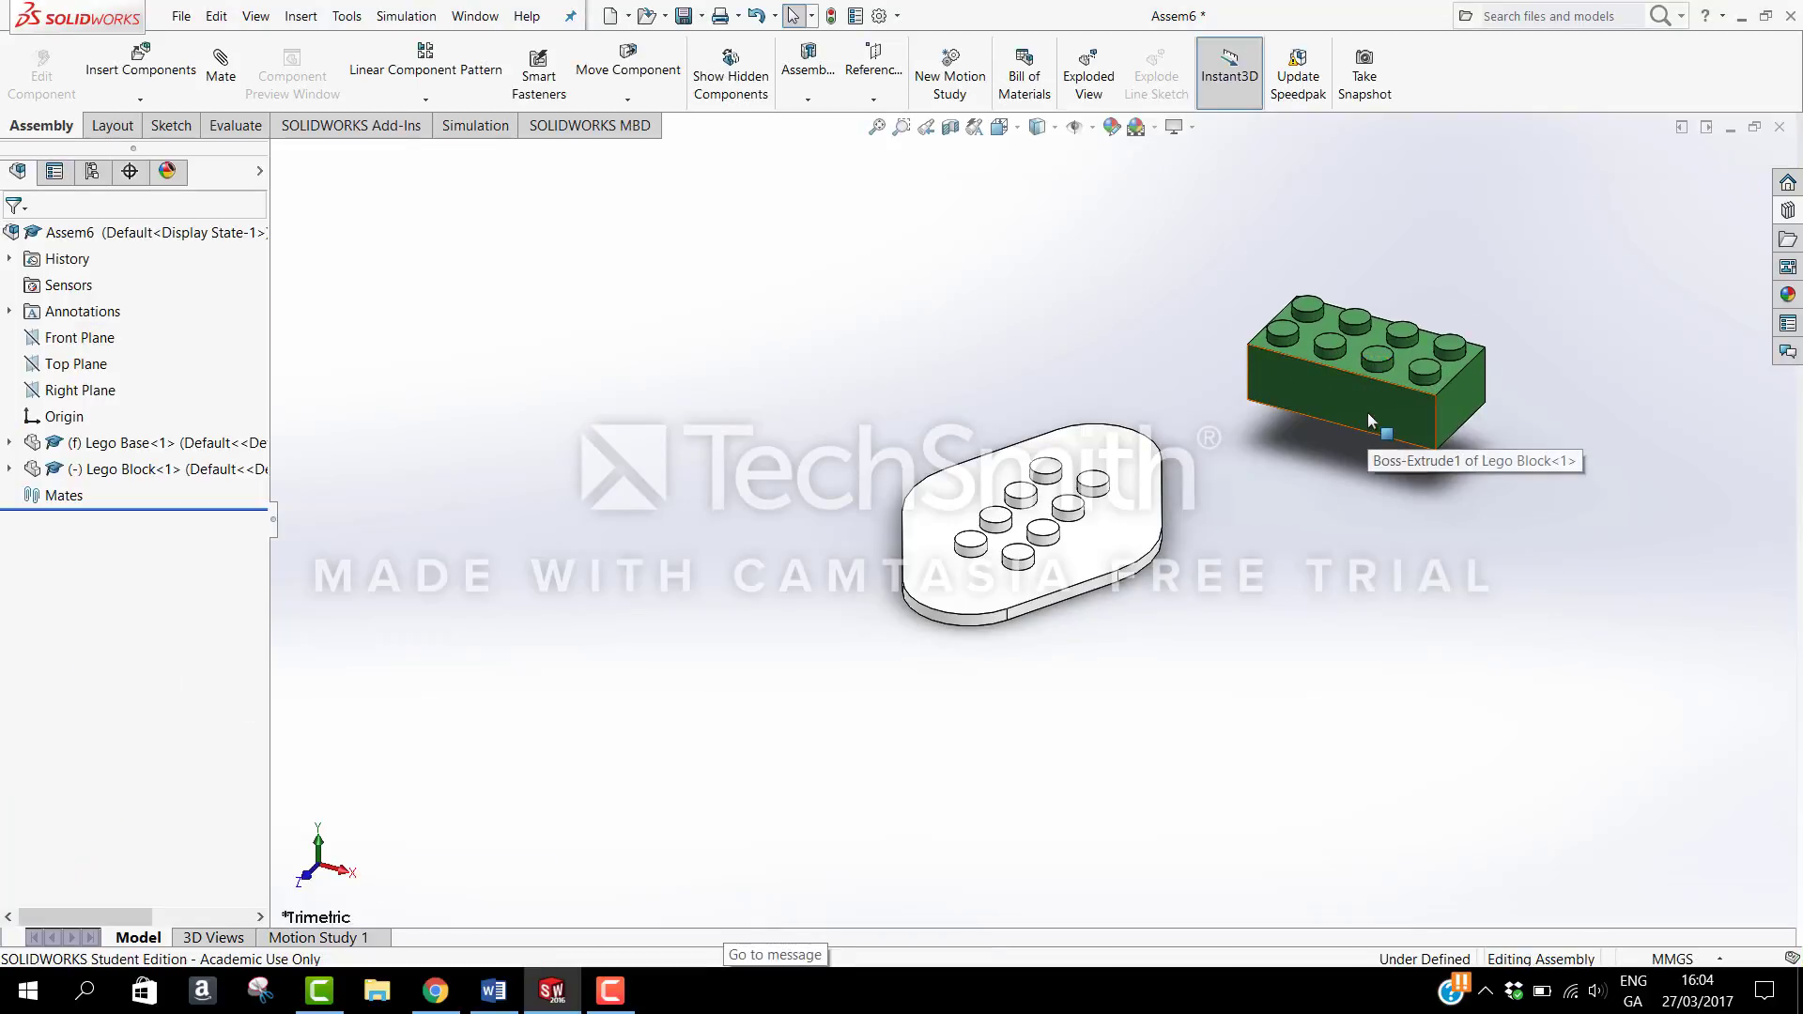
Step: Move the Lego Block freely in space and rotate it out of alignment with the base
left_click(1352, 405)
left_click_drag(1264, 361, 1411, 361)
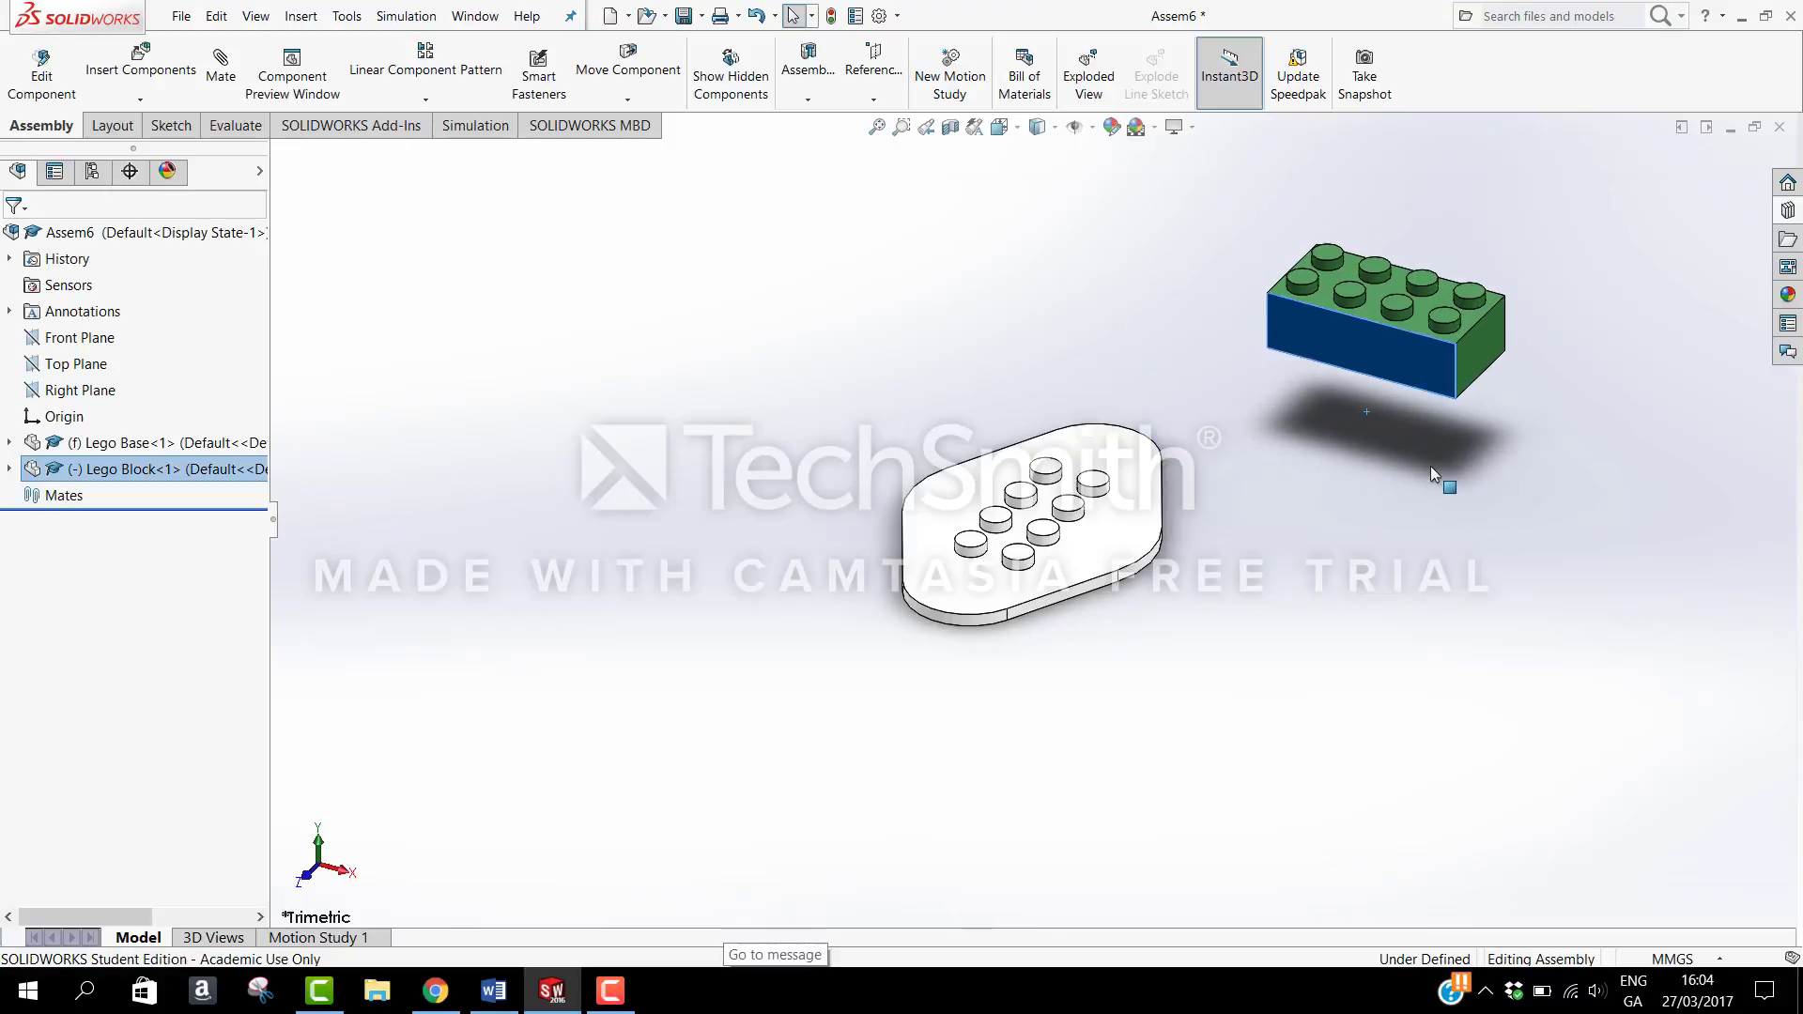
left_click(1429, 466)
right_click_drag(1410, 359, 1585, 368)
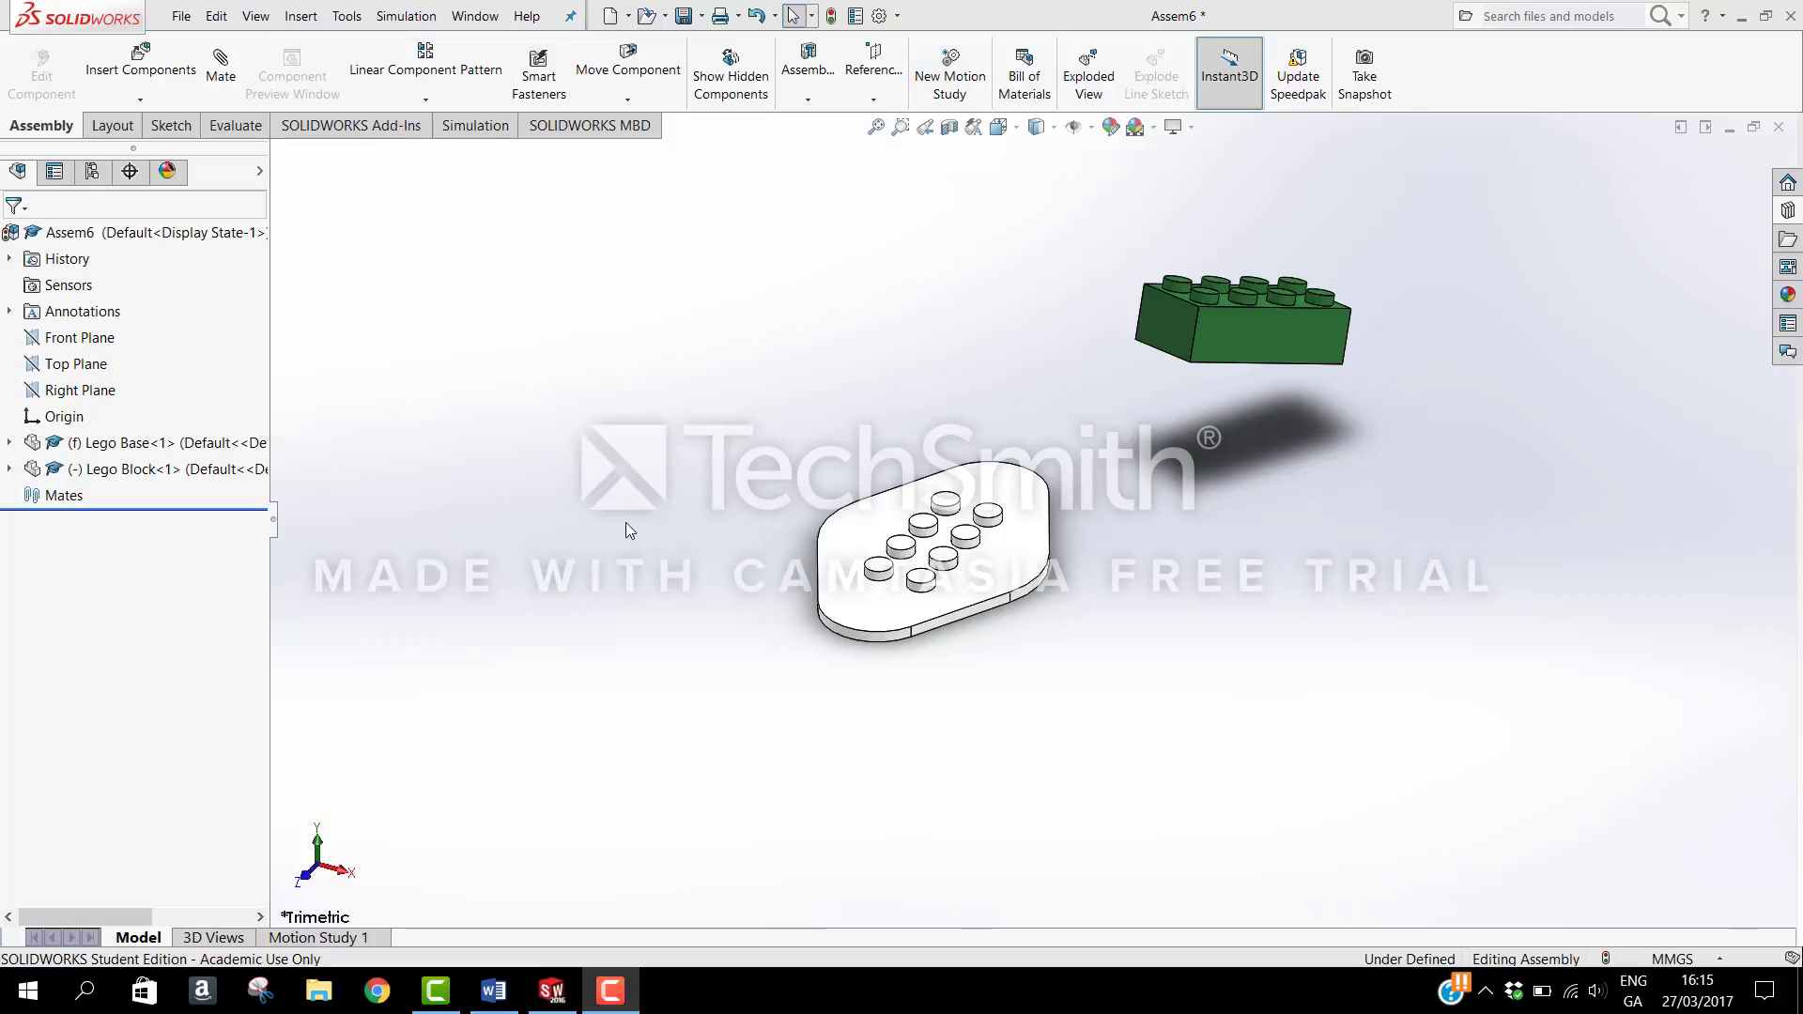
Step: Add a coincident mate between the Lego Base's Front XY plane and the Lego Block's Right YZ plane
left_click(223, 72)
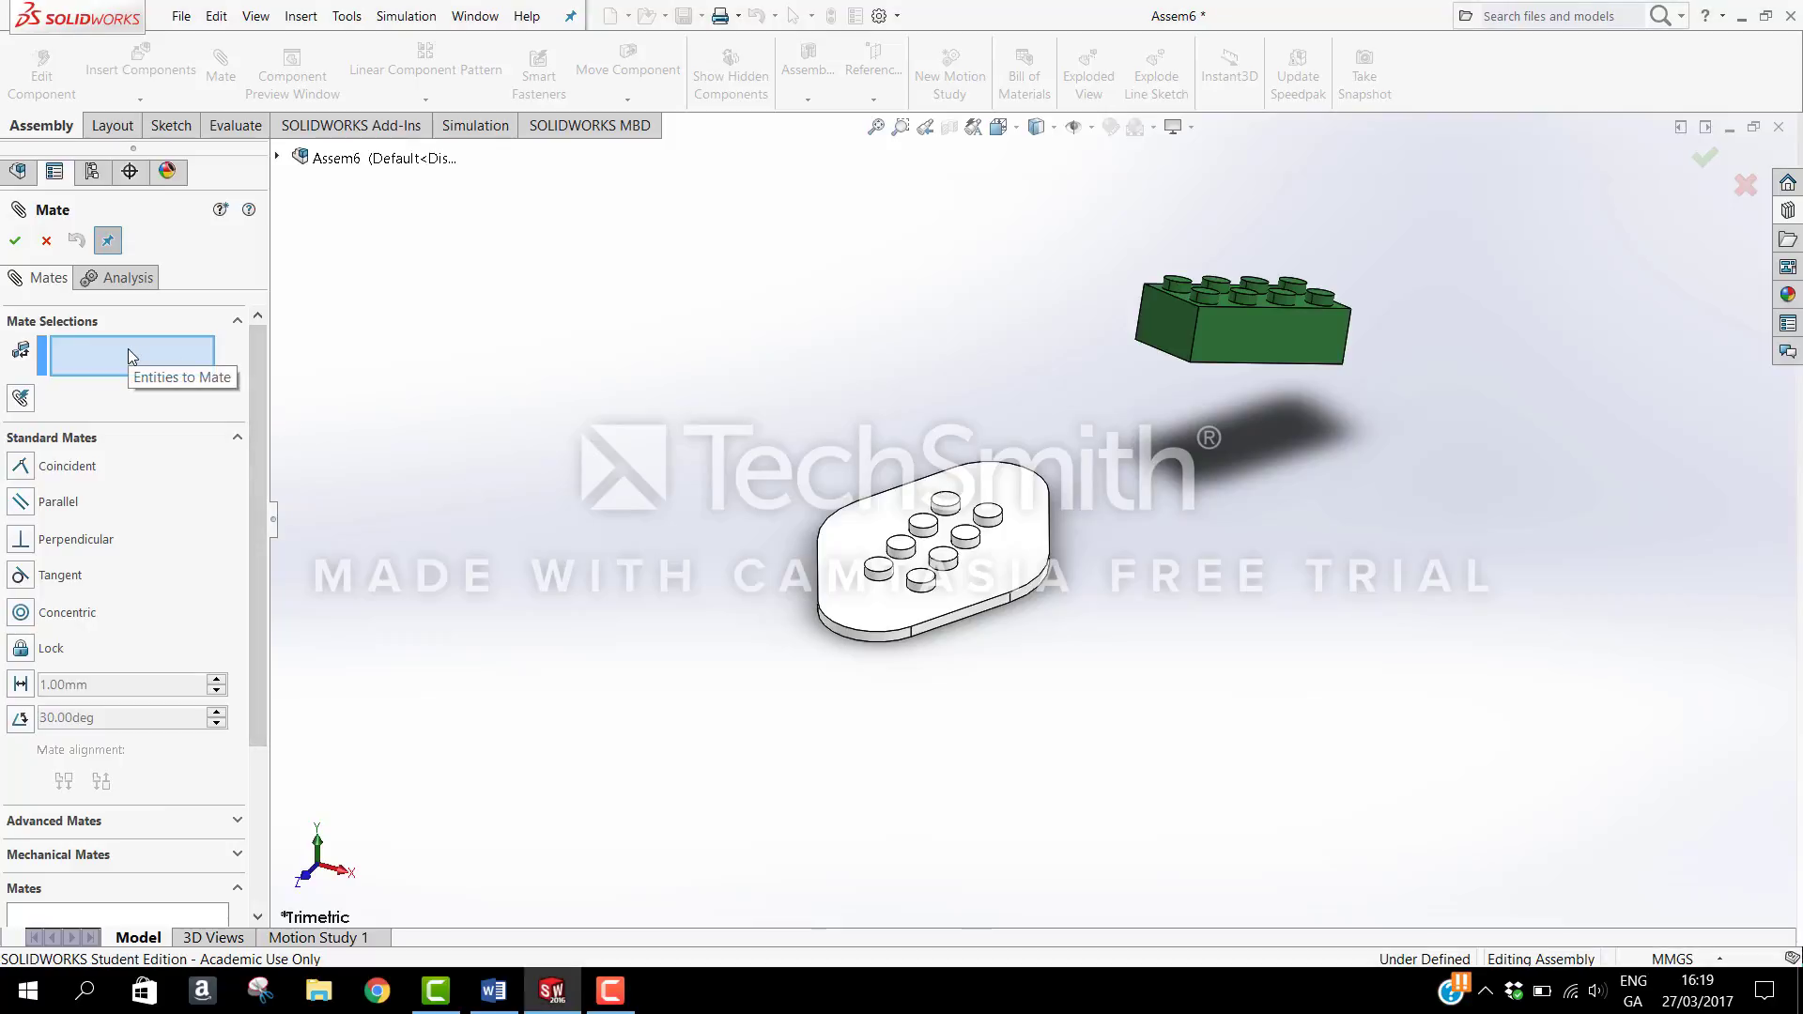
left_click(277, 157)
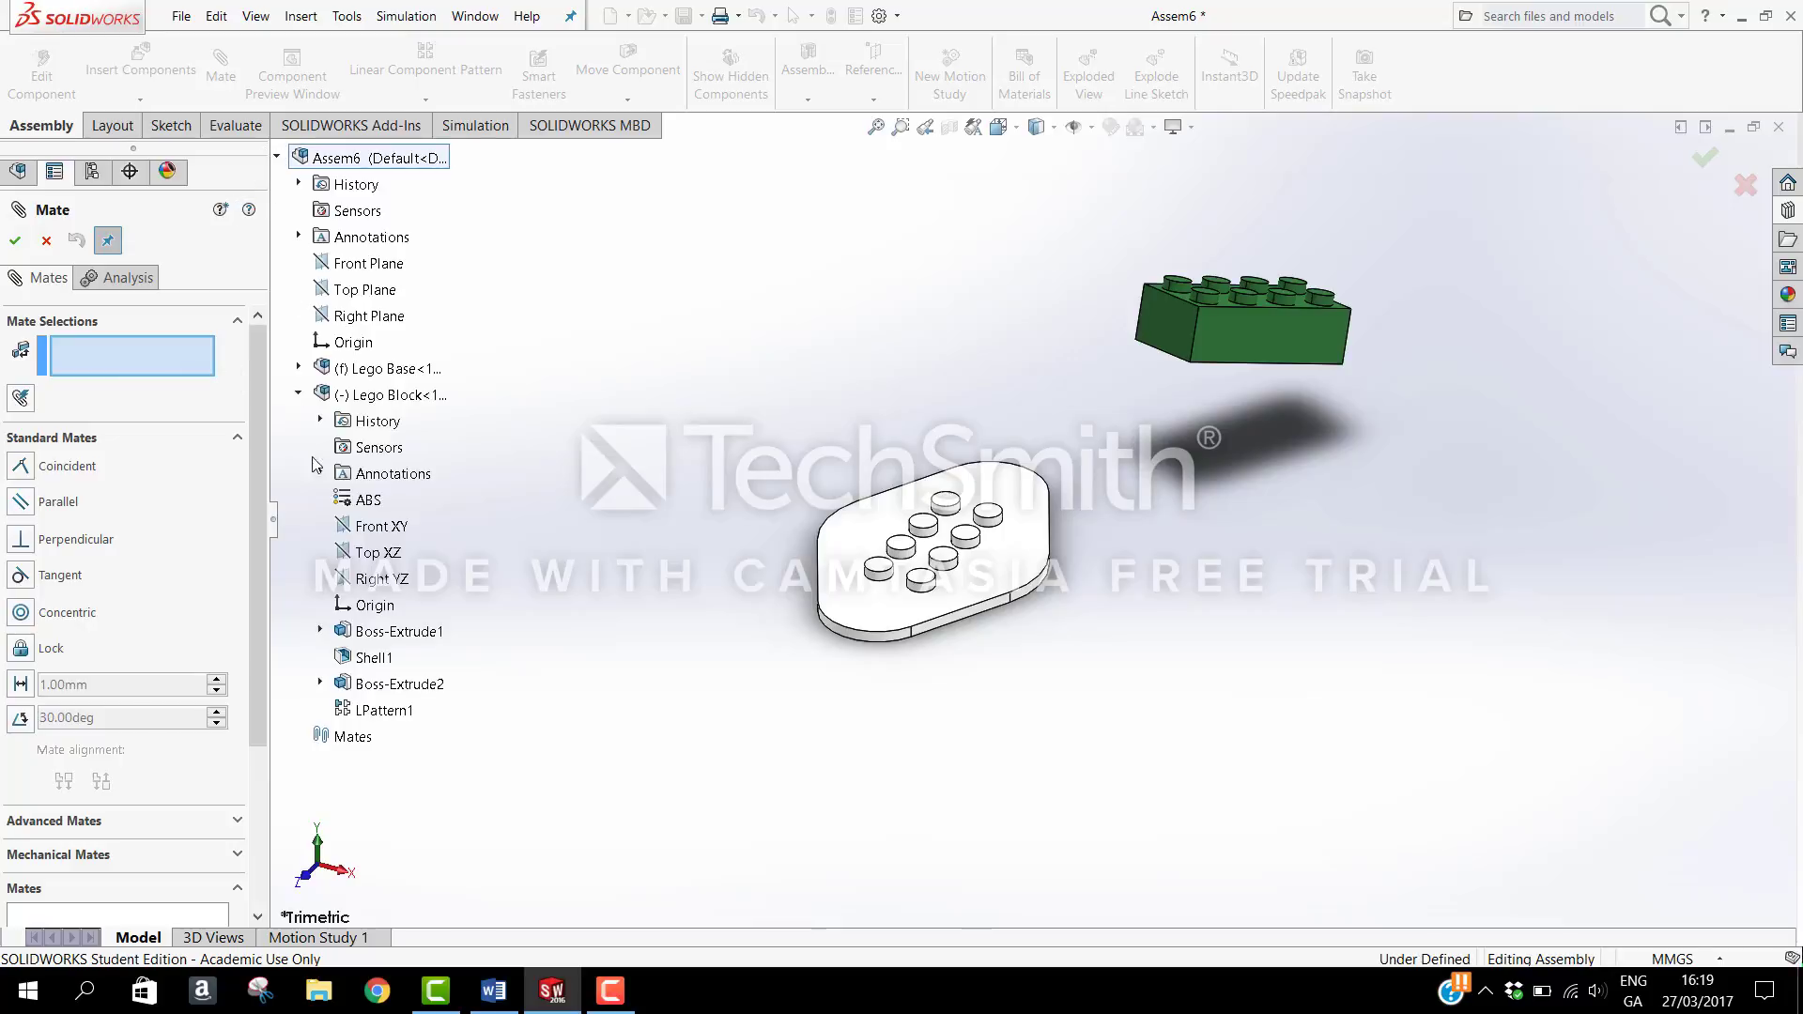
left_click(299, 370)
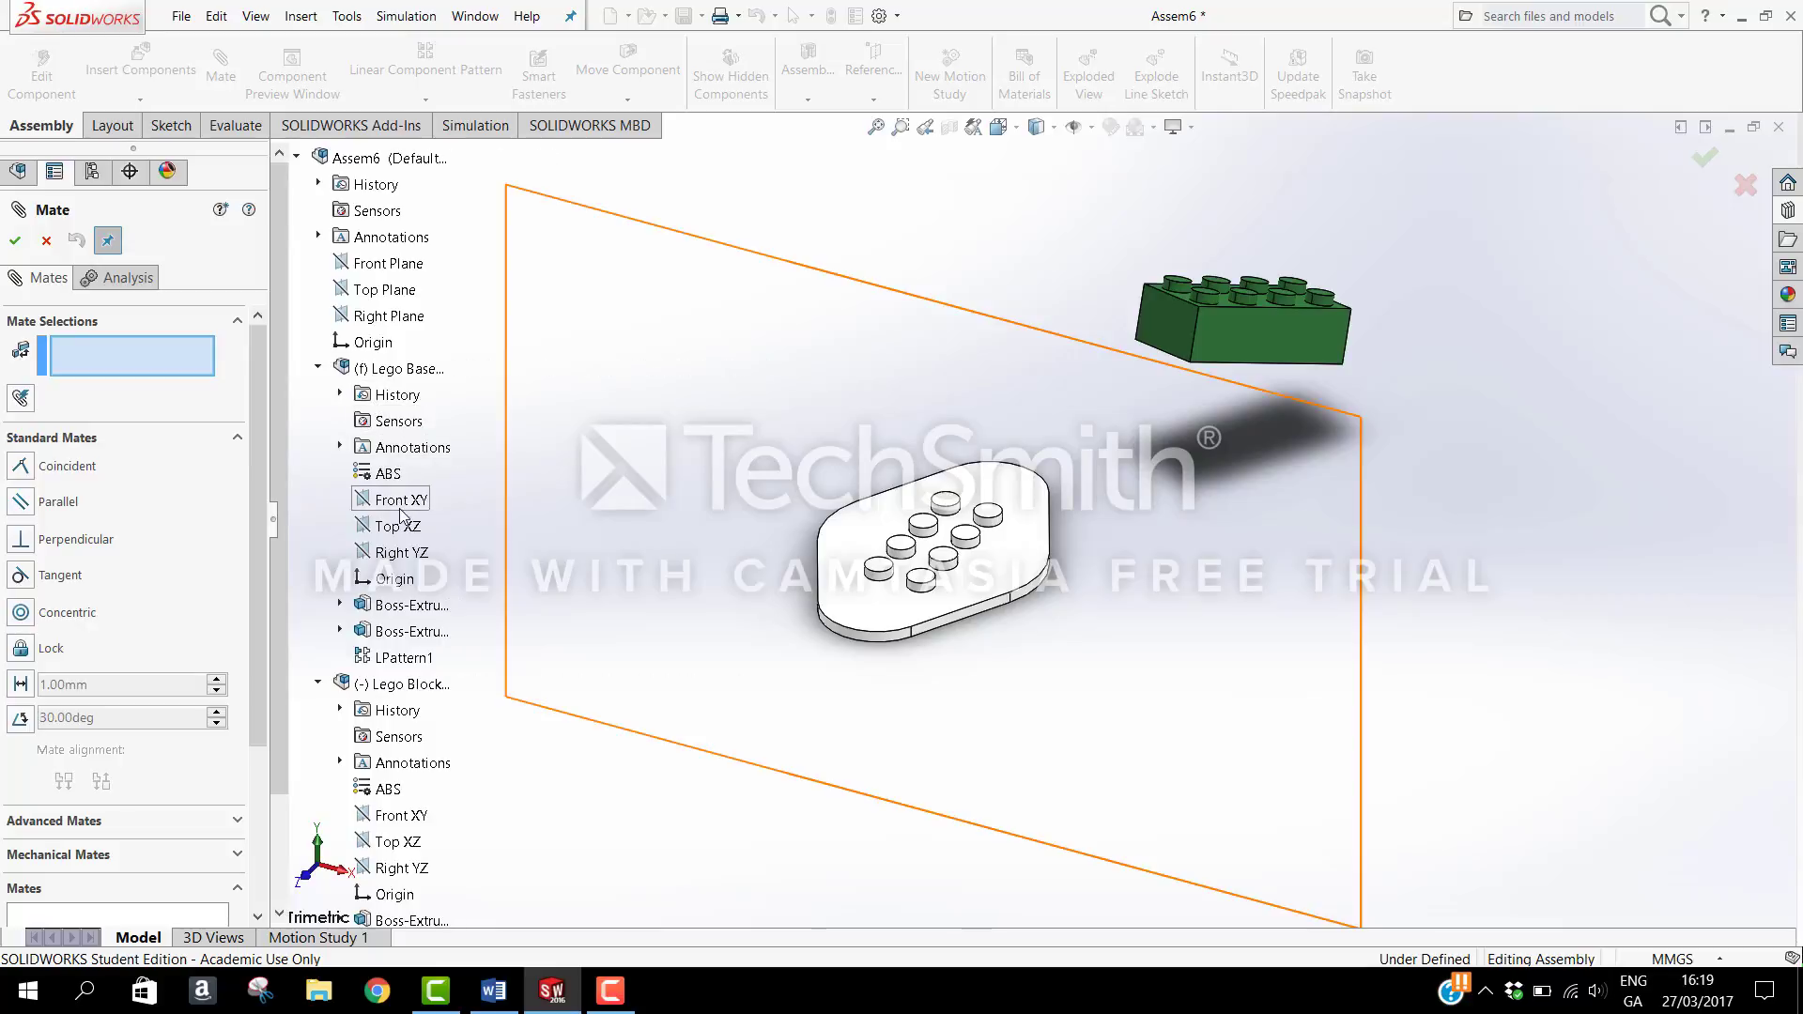
left_click(401, 507)
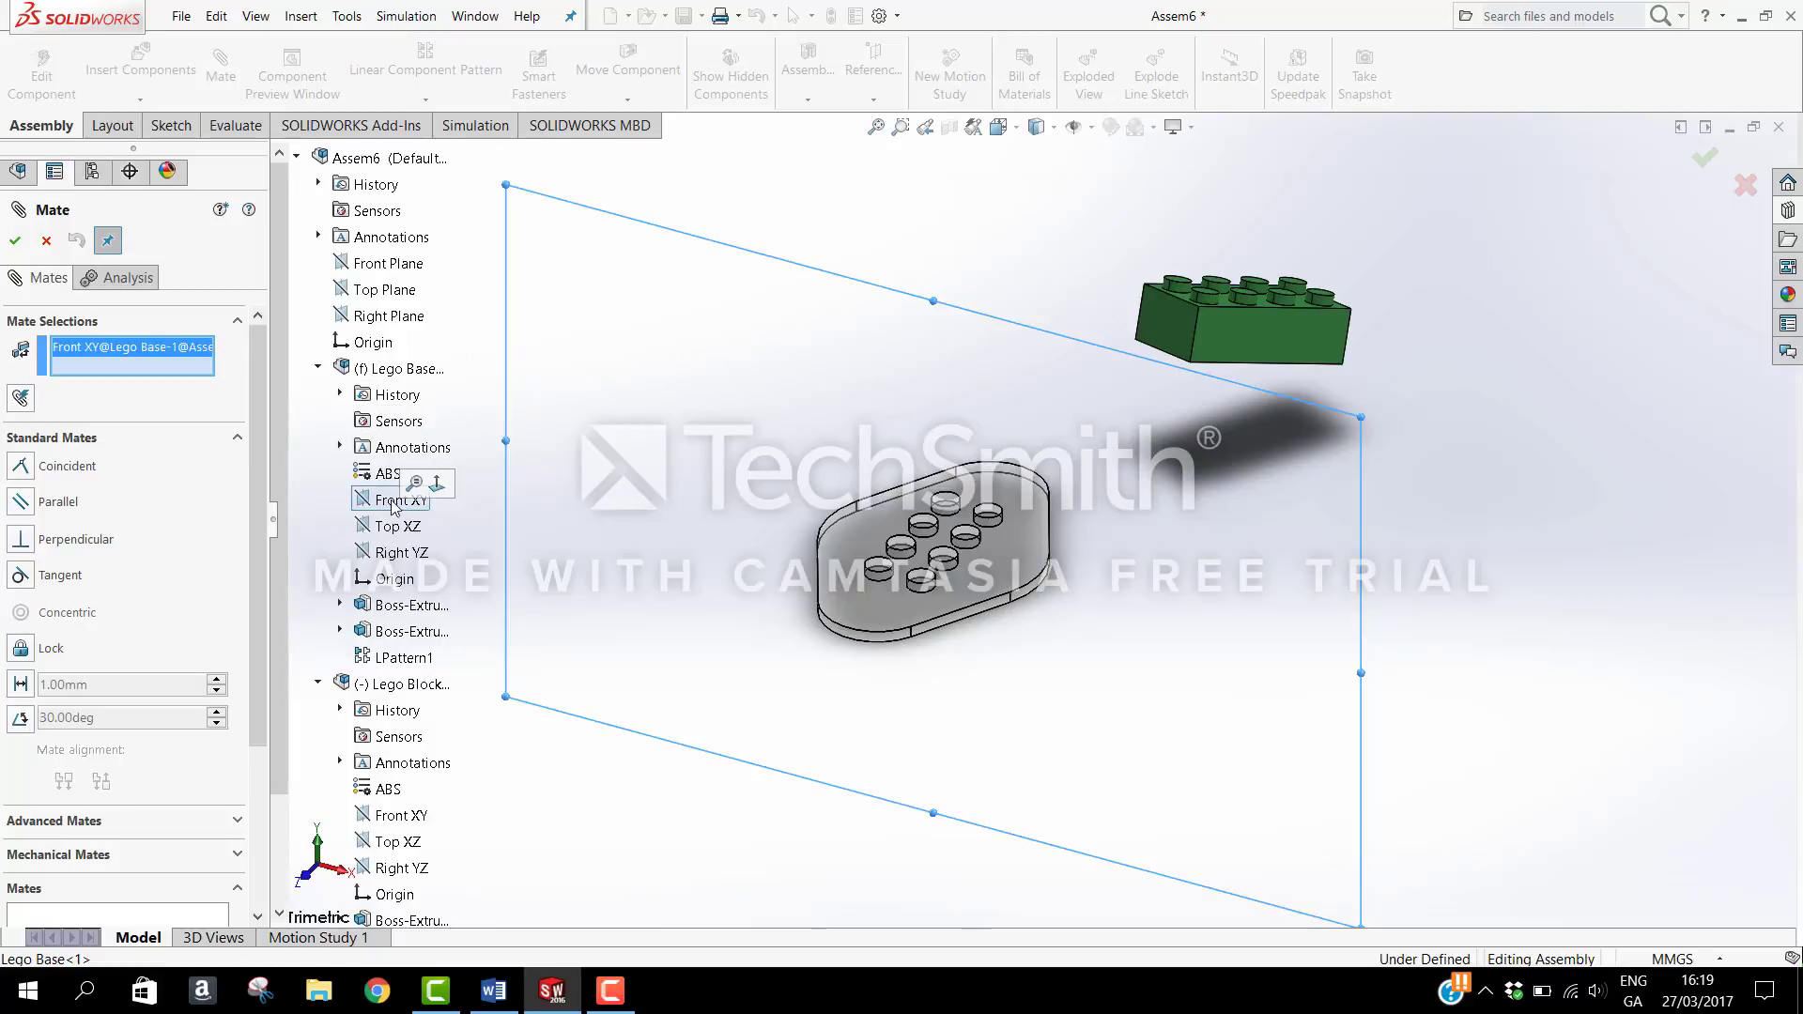
left_click(320, 370)
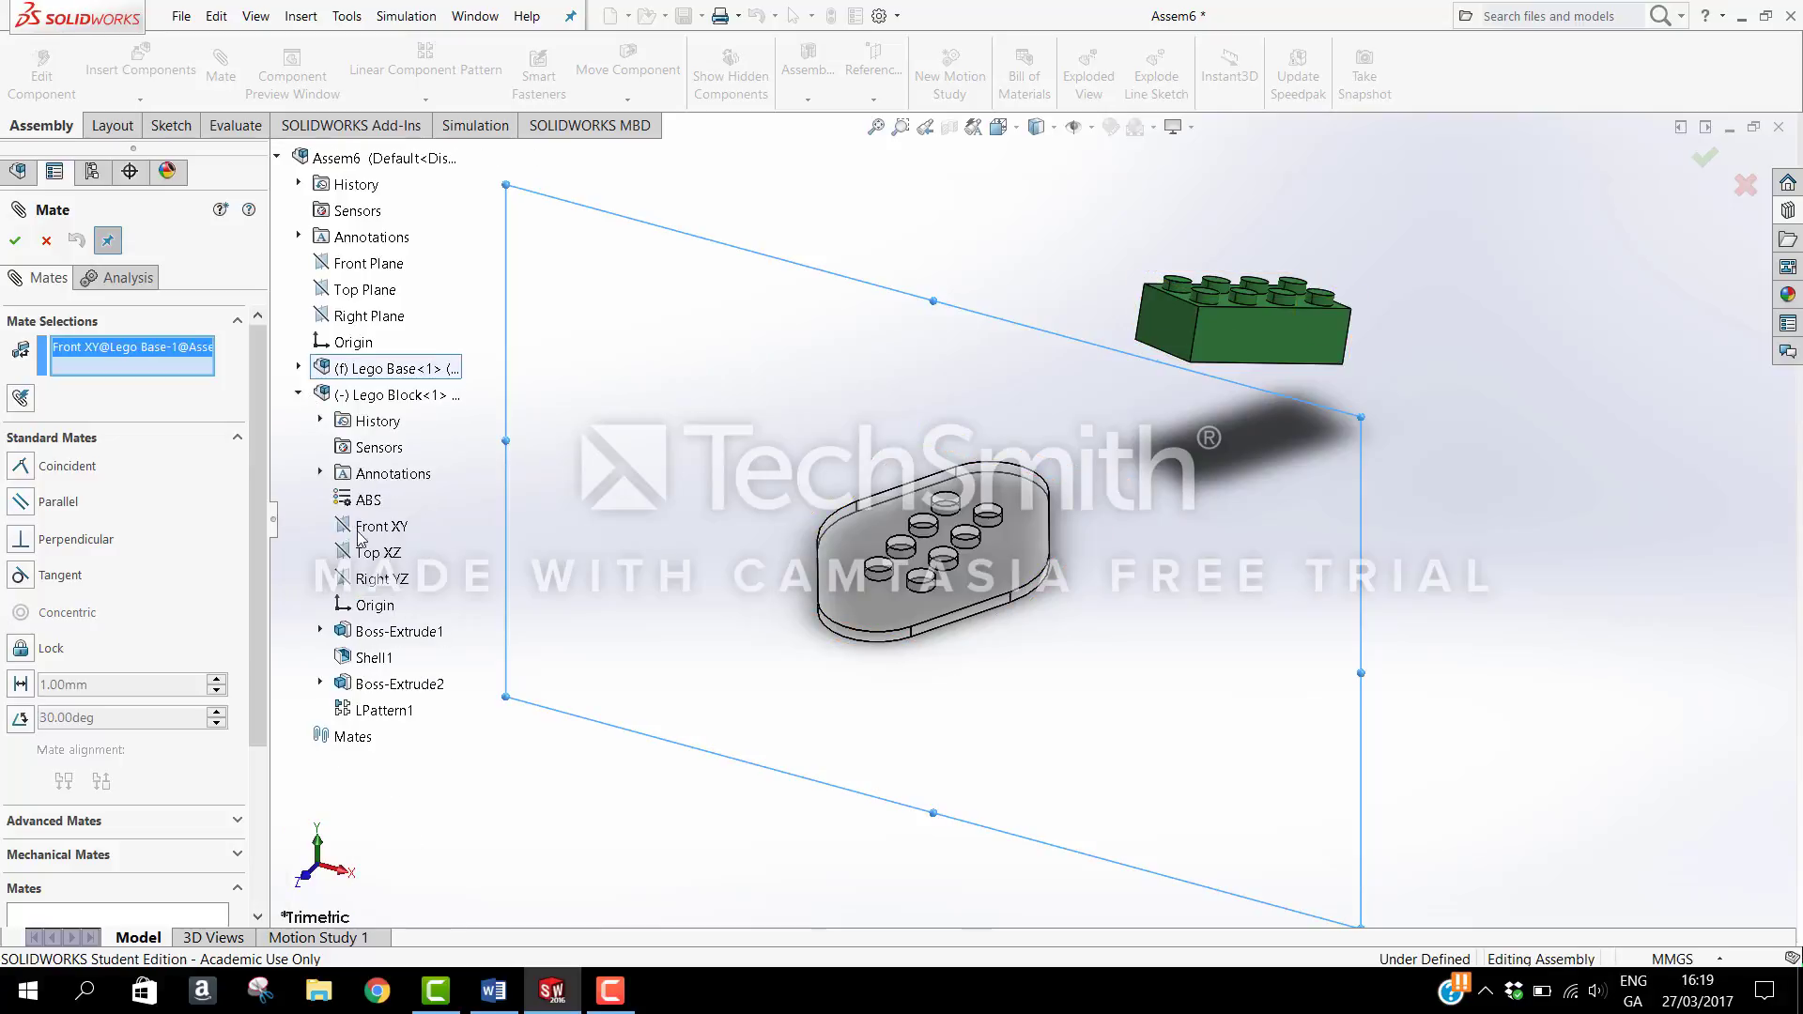
left_click(372, 579)
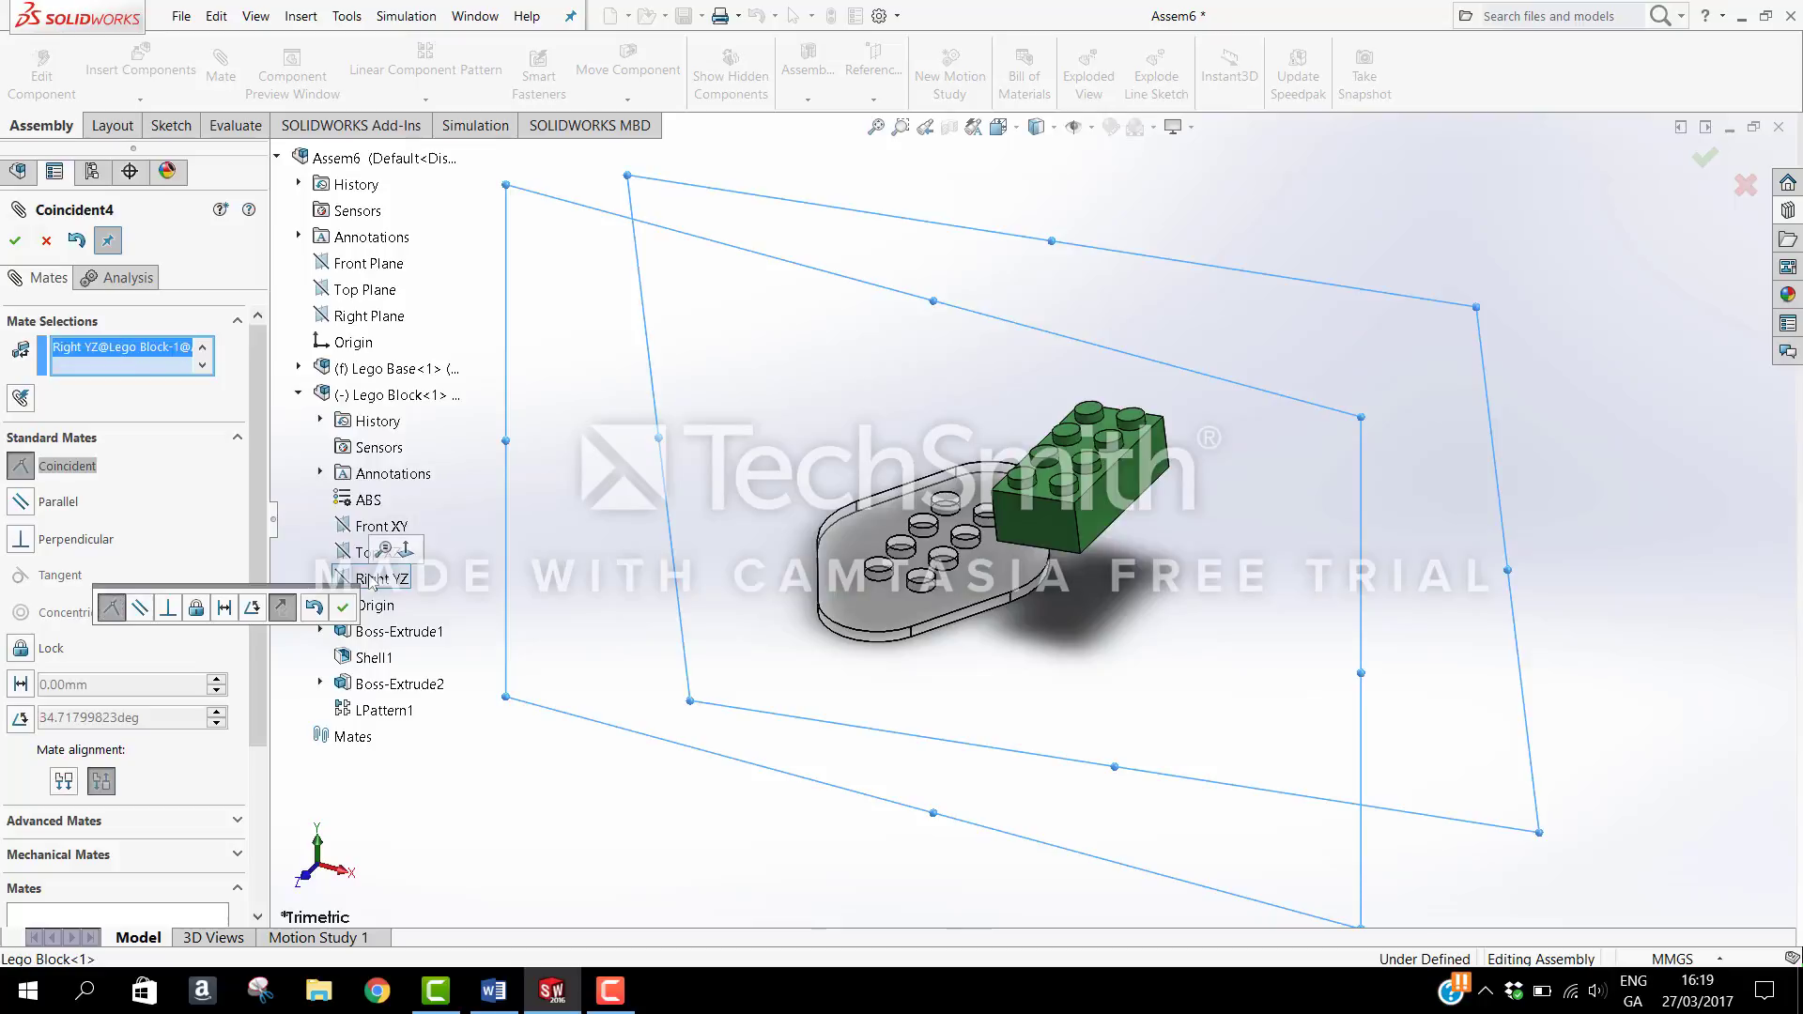
middle_click_drag(1348, 678, 1359, 638)
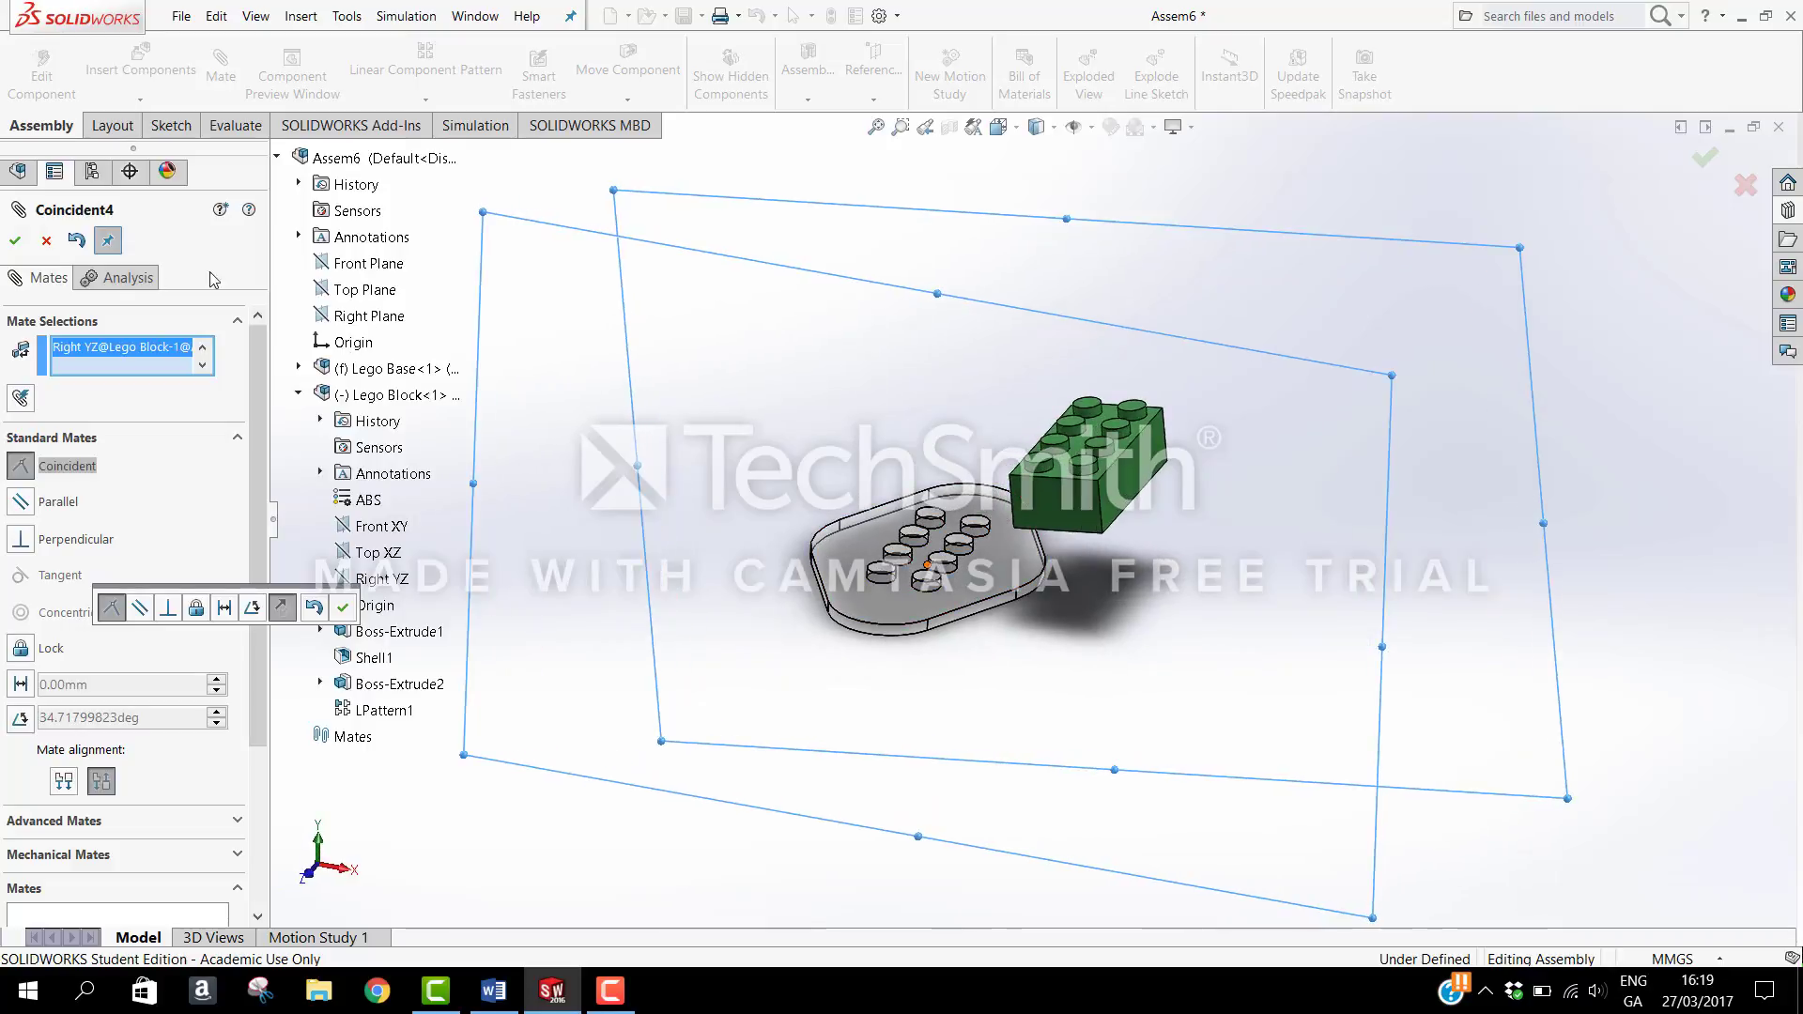
left_click(15, 241)
Step: Add a coincident mate between the top face of the Lego Base and the bottom rim face of the Lego Block
middle_click_drag(1074, 552, 1119, 590)
scroll(965, 541, "down", 3)
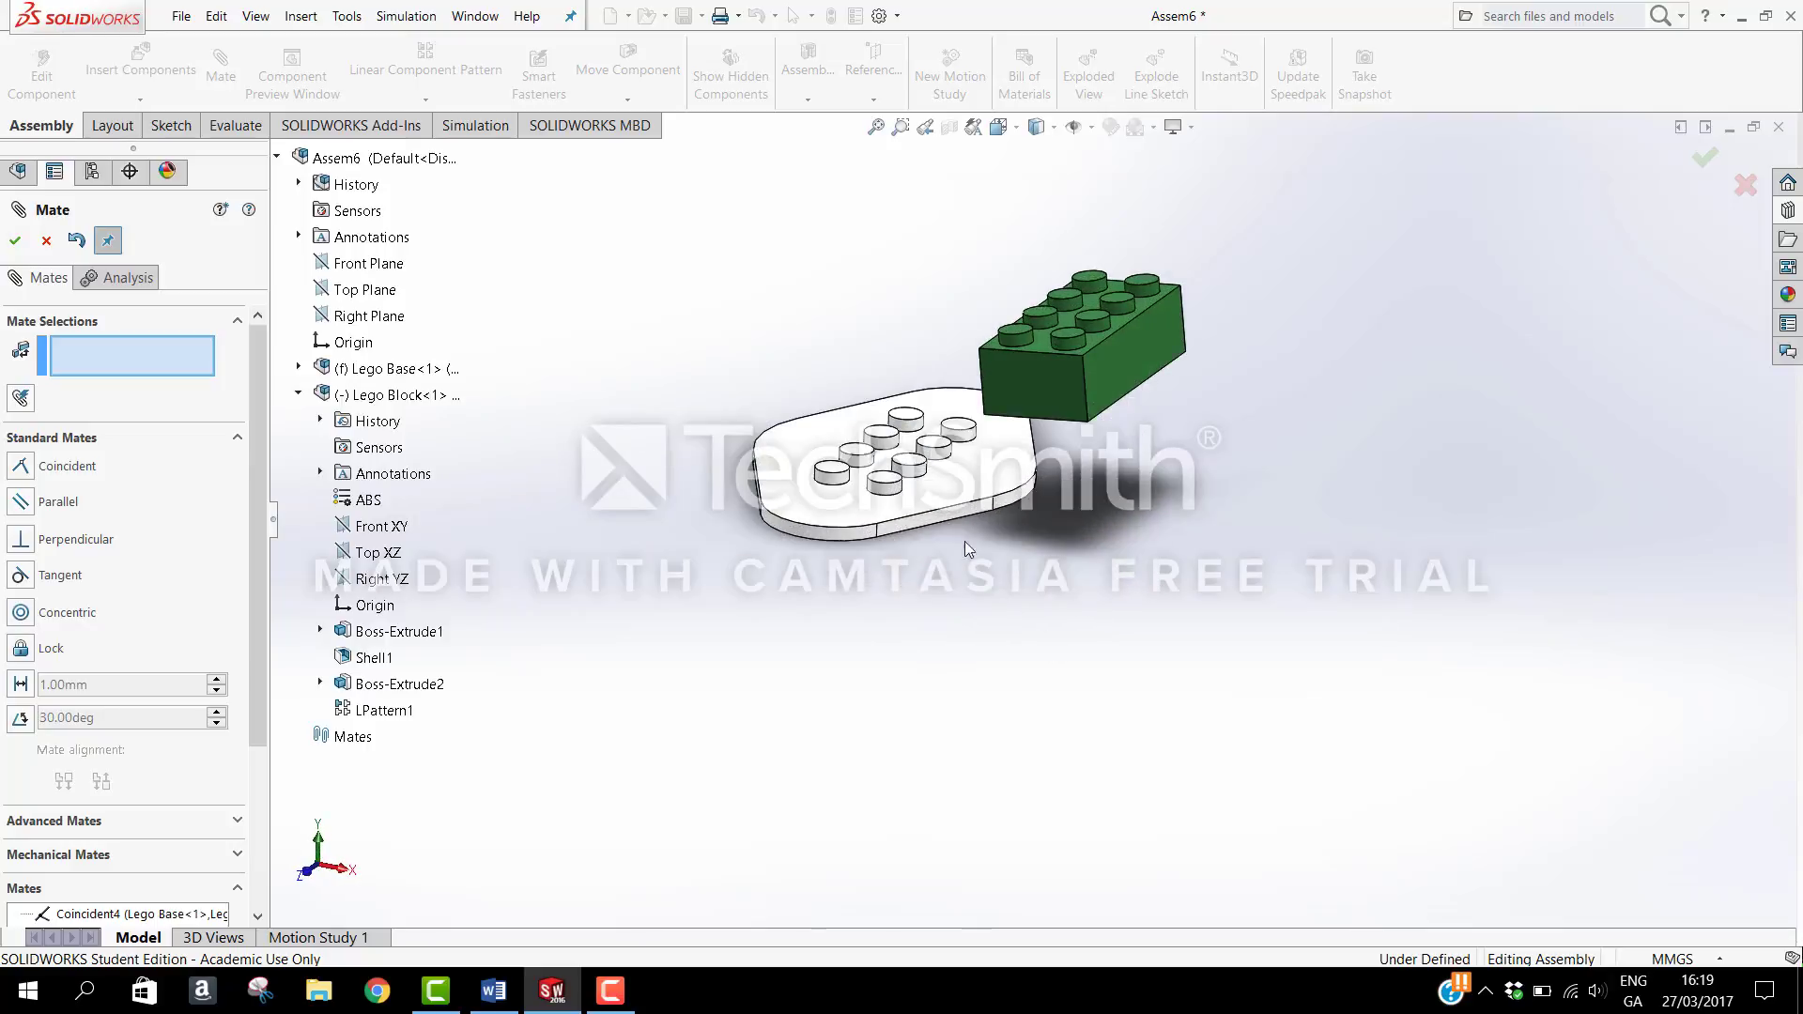
left_click(986, 467)
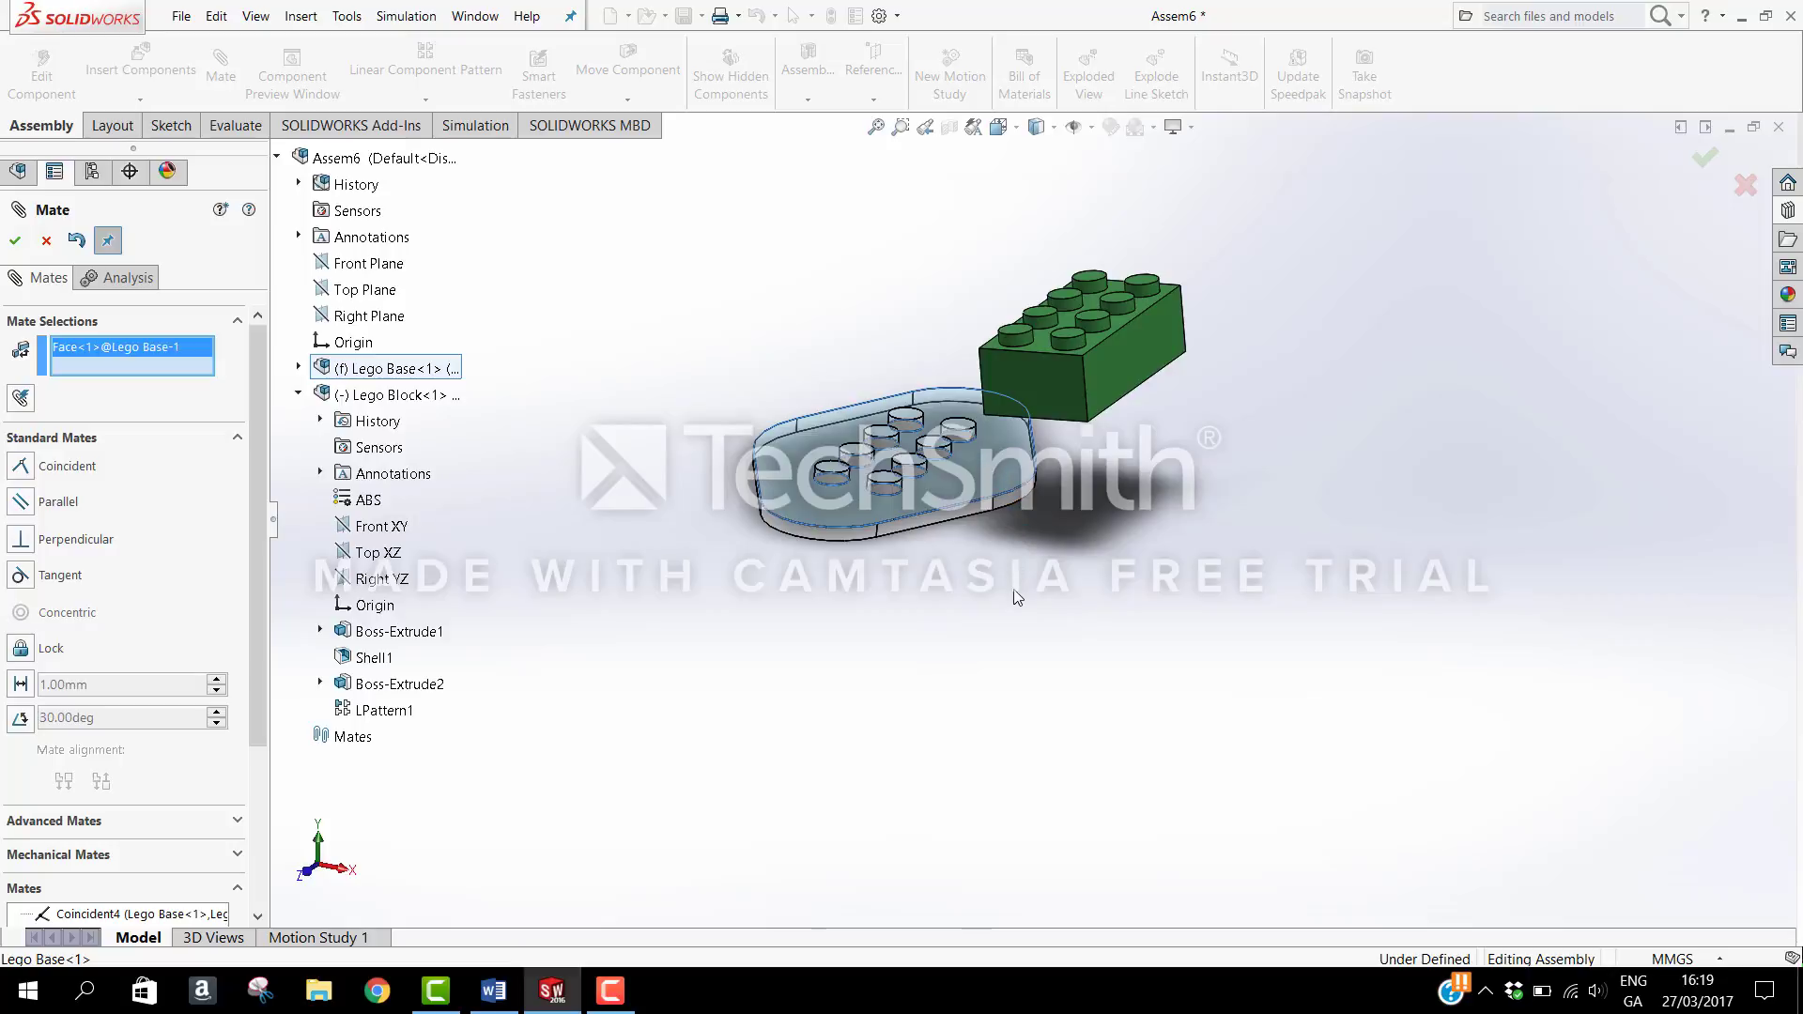
middle_click_drag(1016, 593, 1007, 344)
scroll(1005, 338, "down", 3)
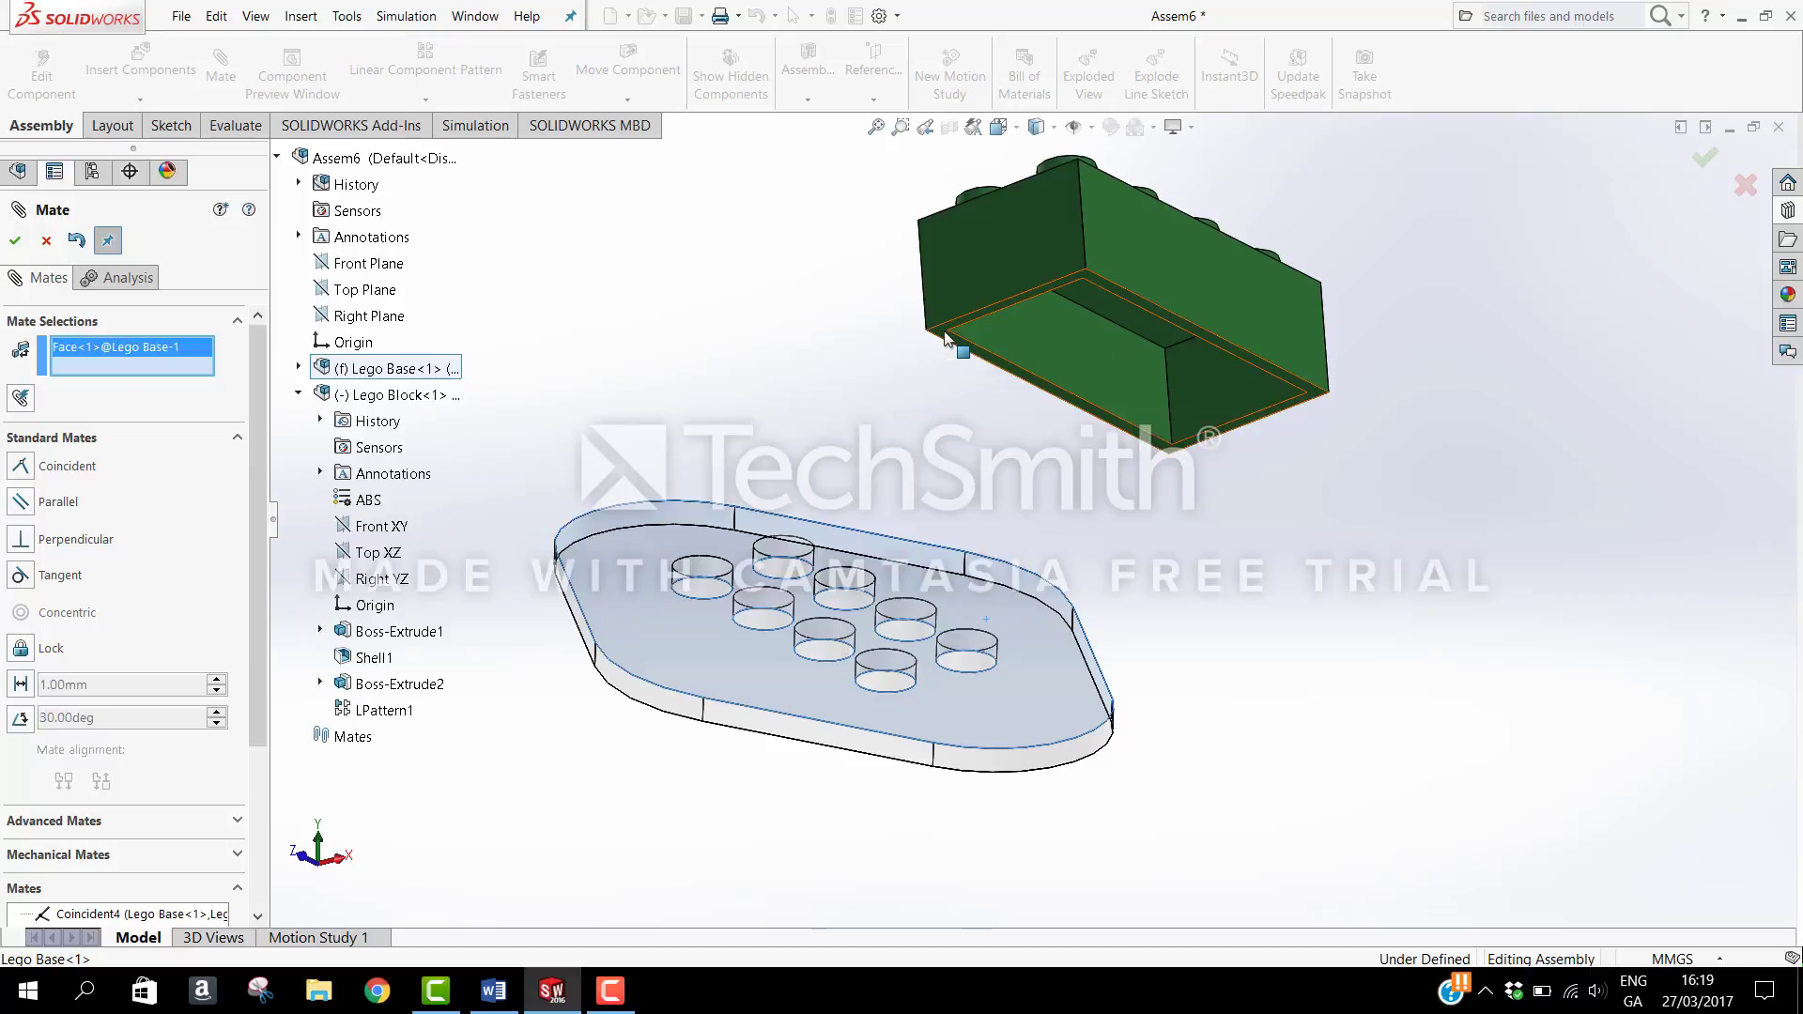
left_click(944, 340)
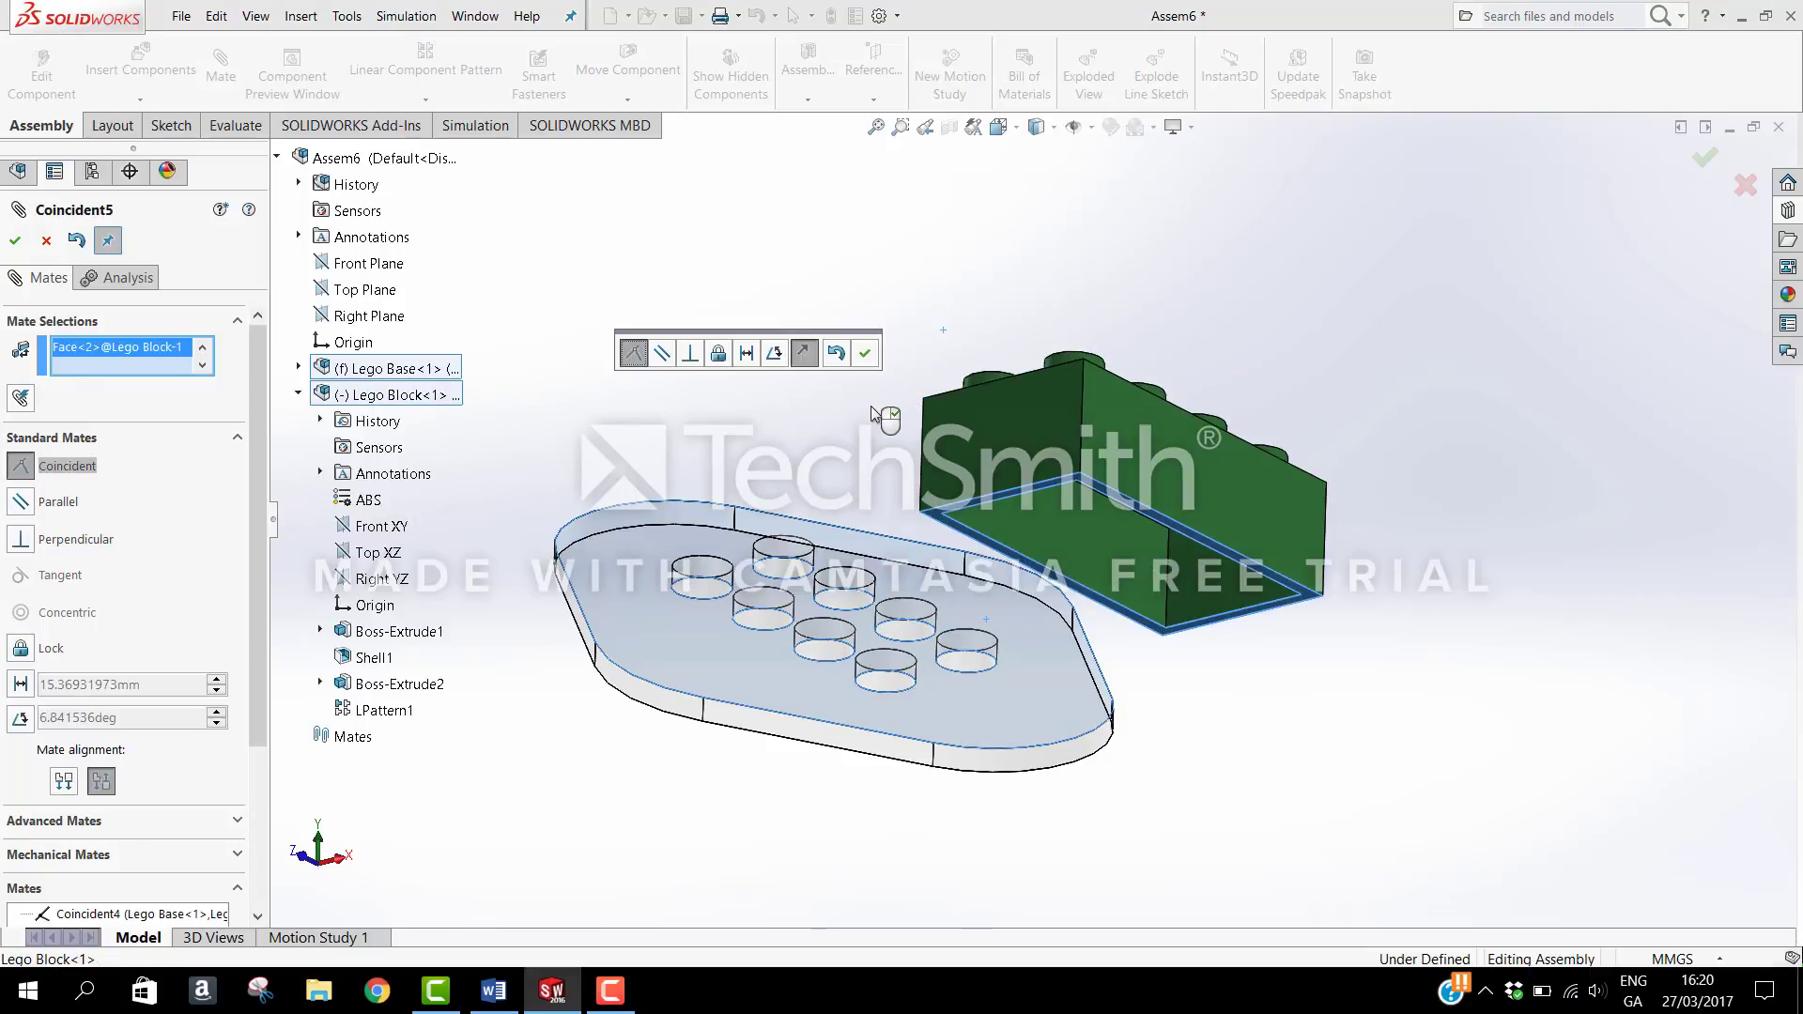
scroll(742, 772, "up", 2)
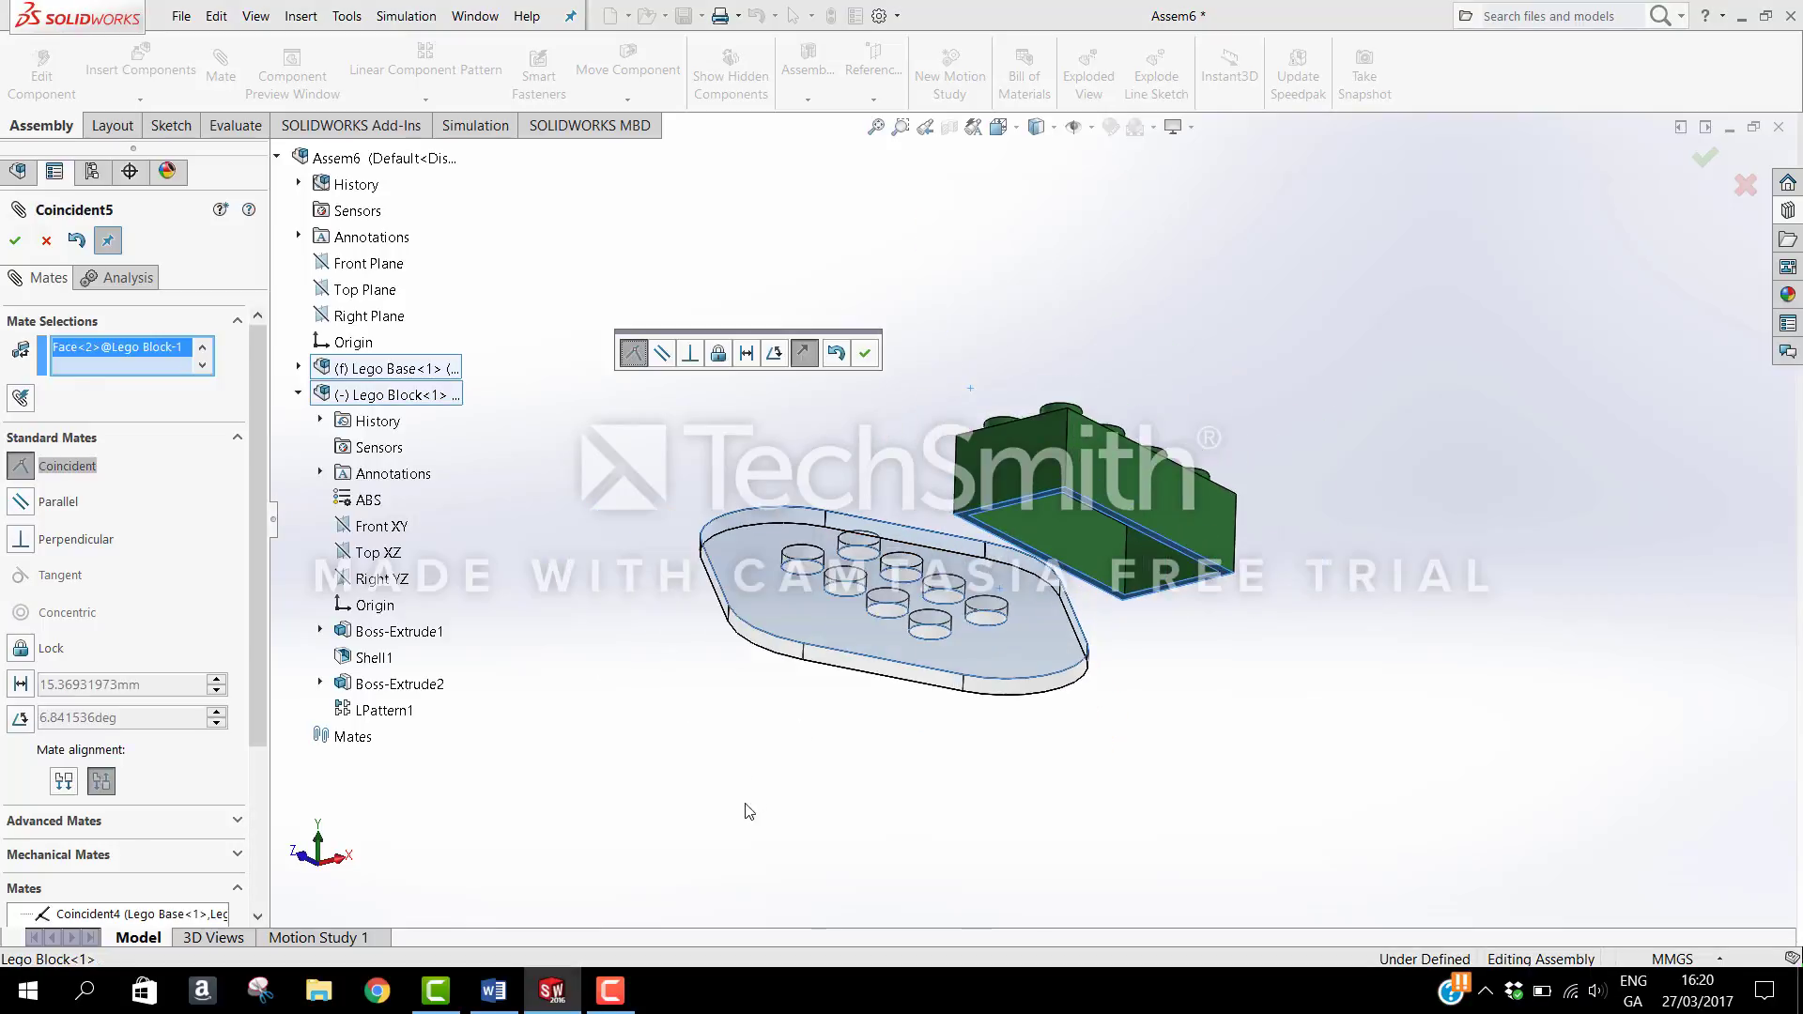
middle_click_drag(762, 766, 758, 1001)
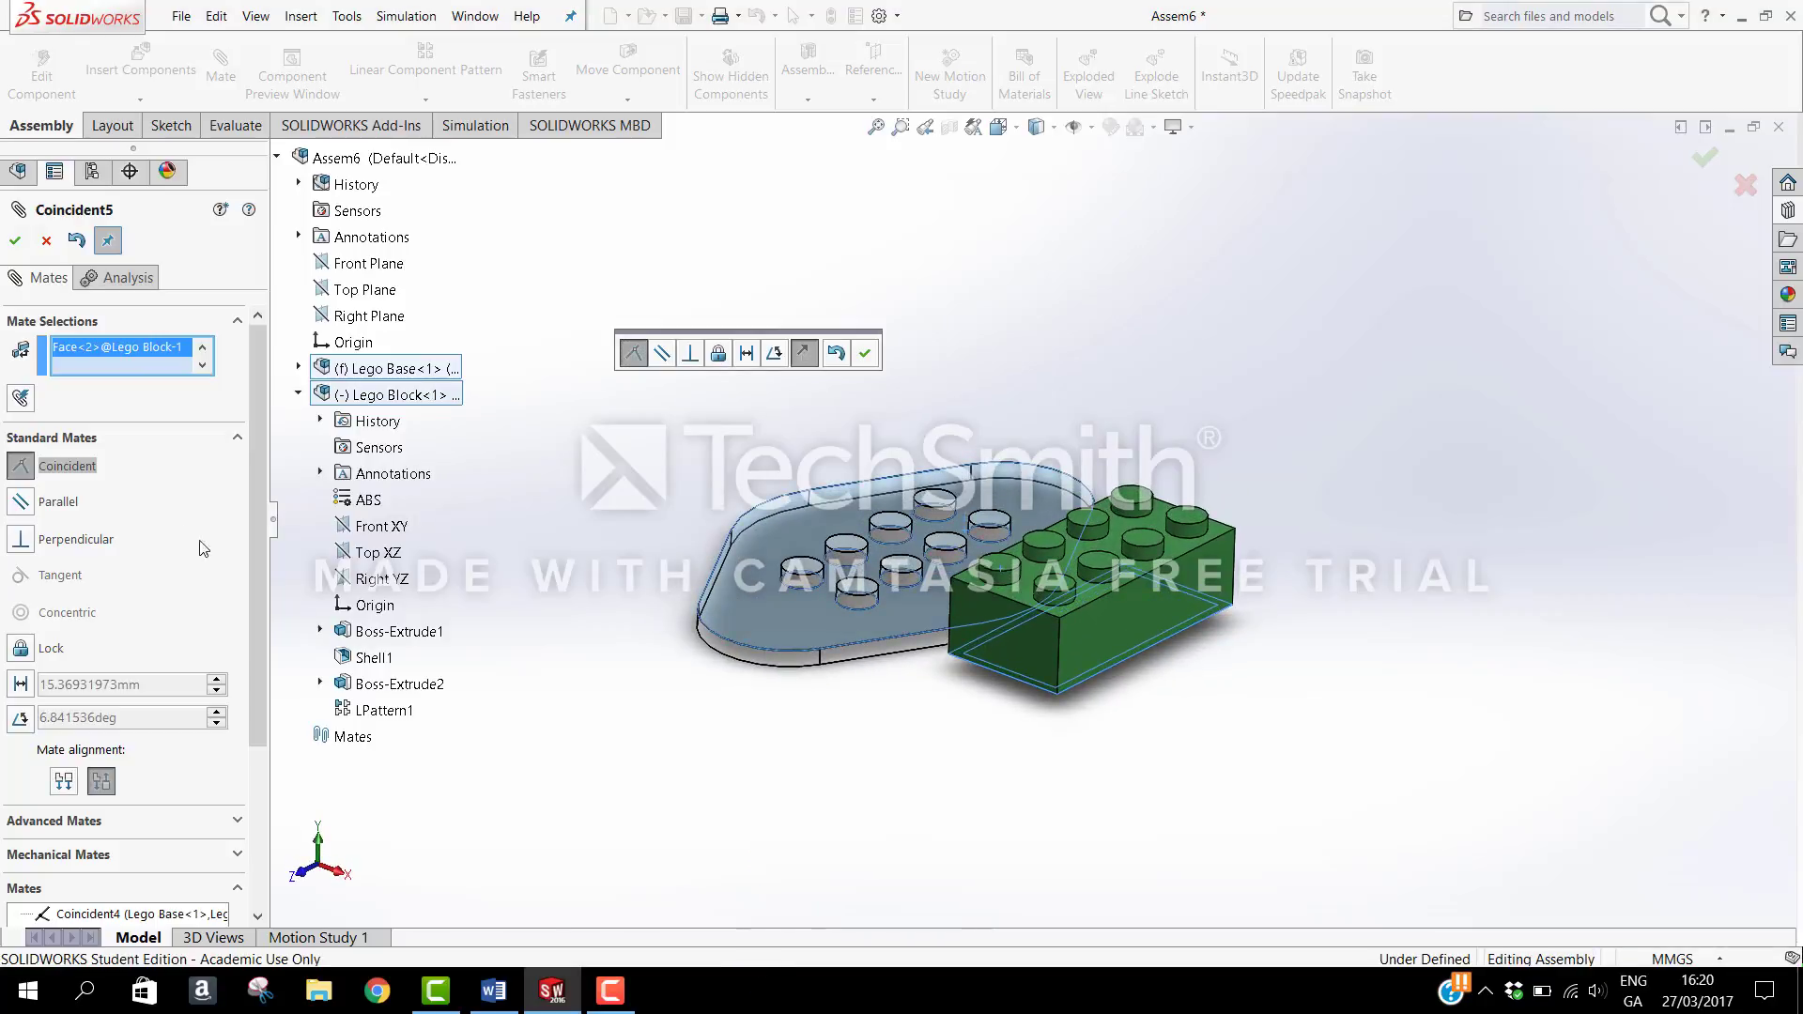
left_click(15, 241)
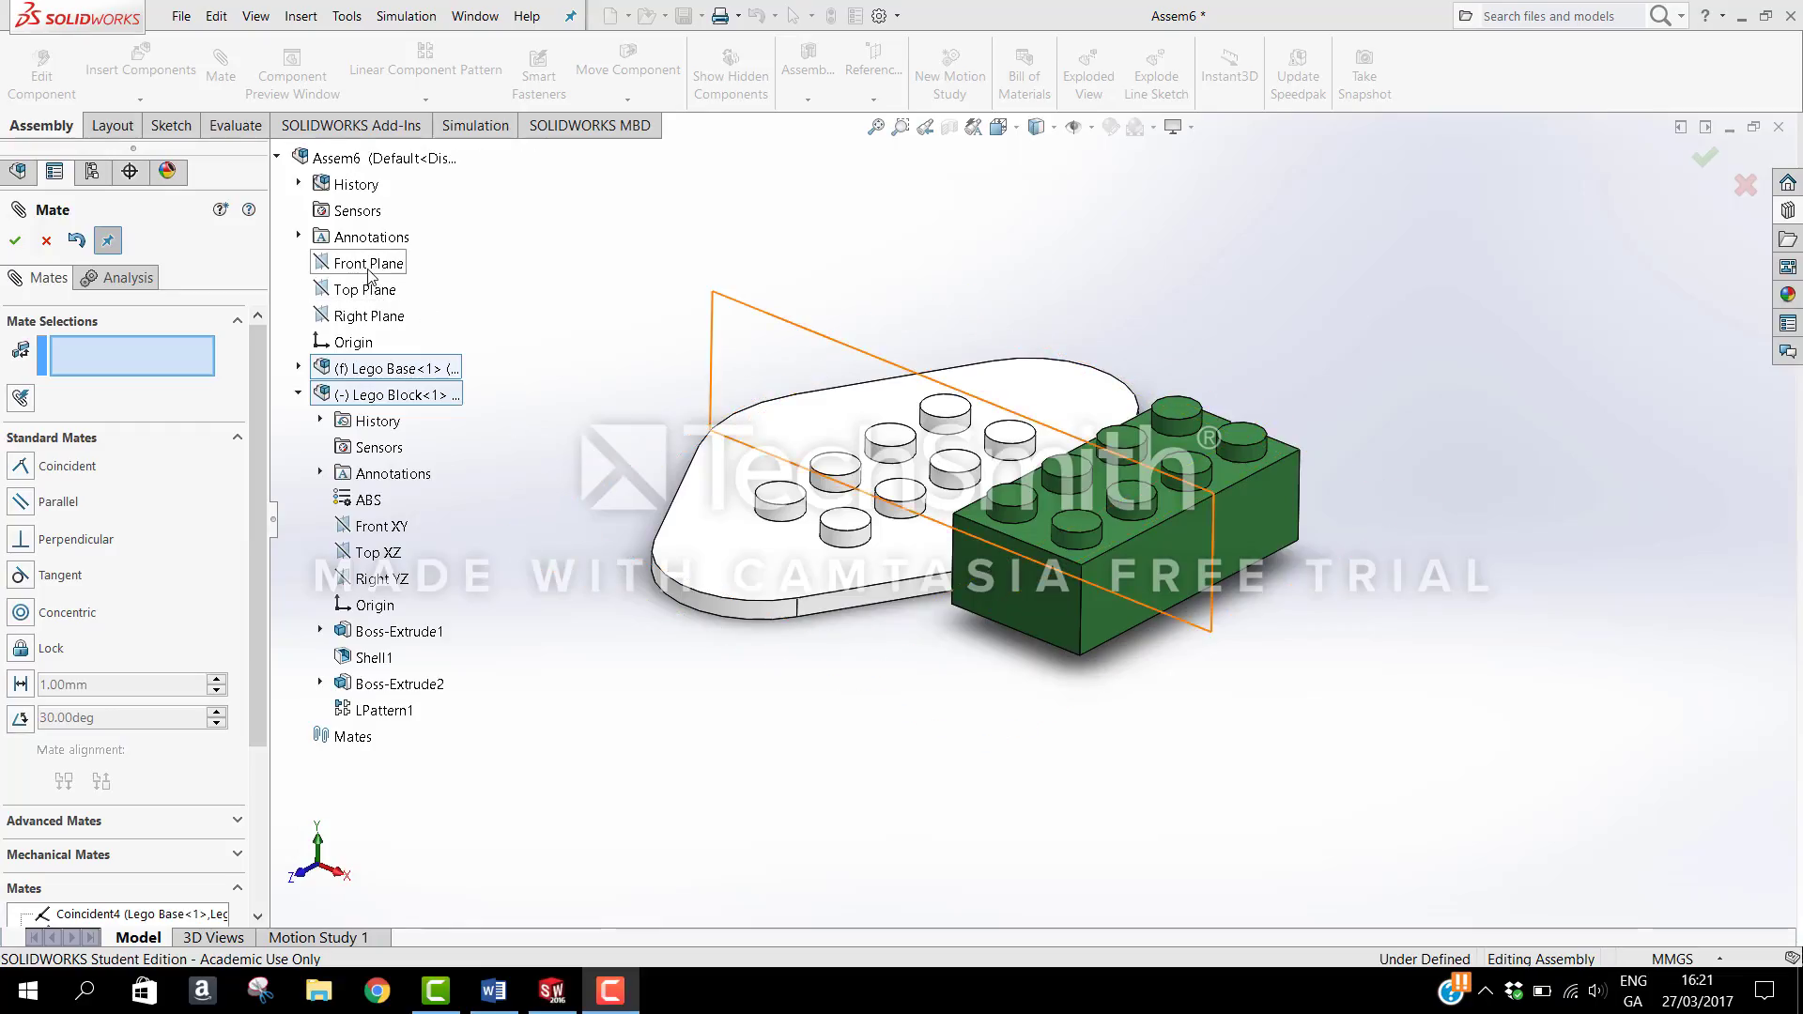
Step: Add a coincident mate between the assembly's Right Plane and the Lego Block's Front XY plane, and finish mating
left_click(368, 315)
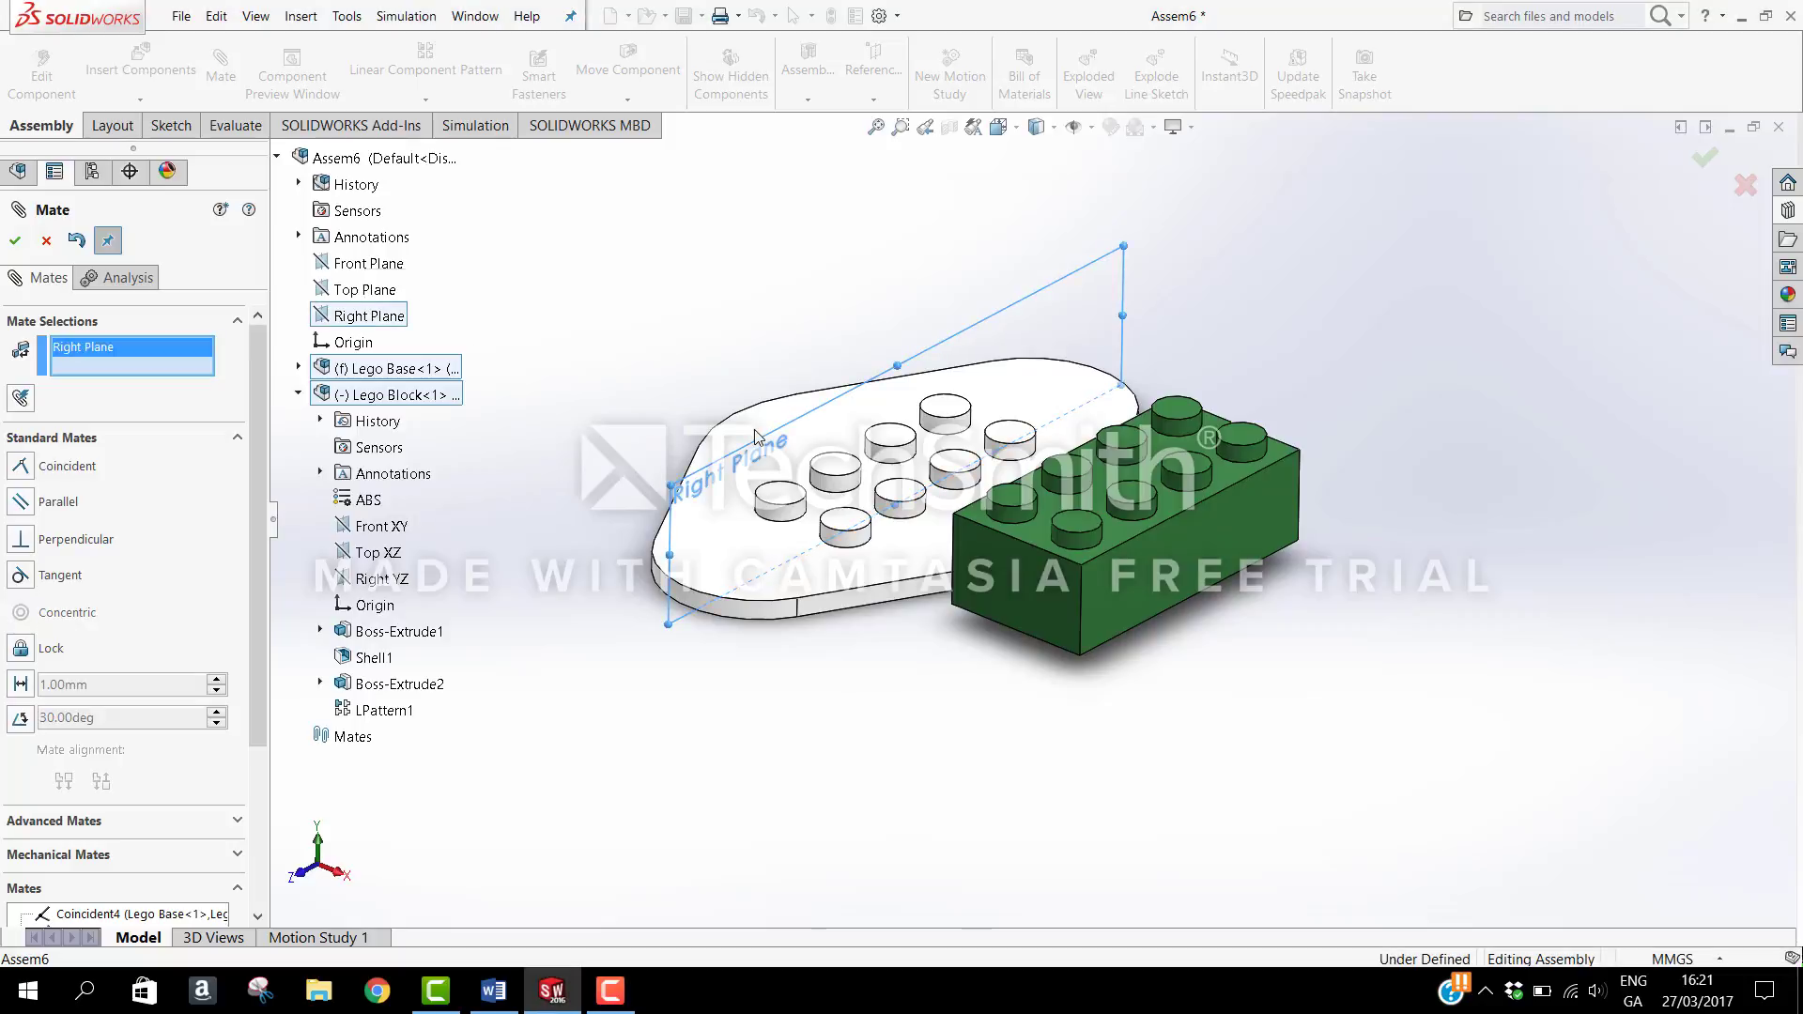
left_click(375, 524)
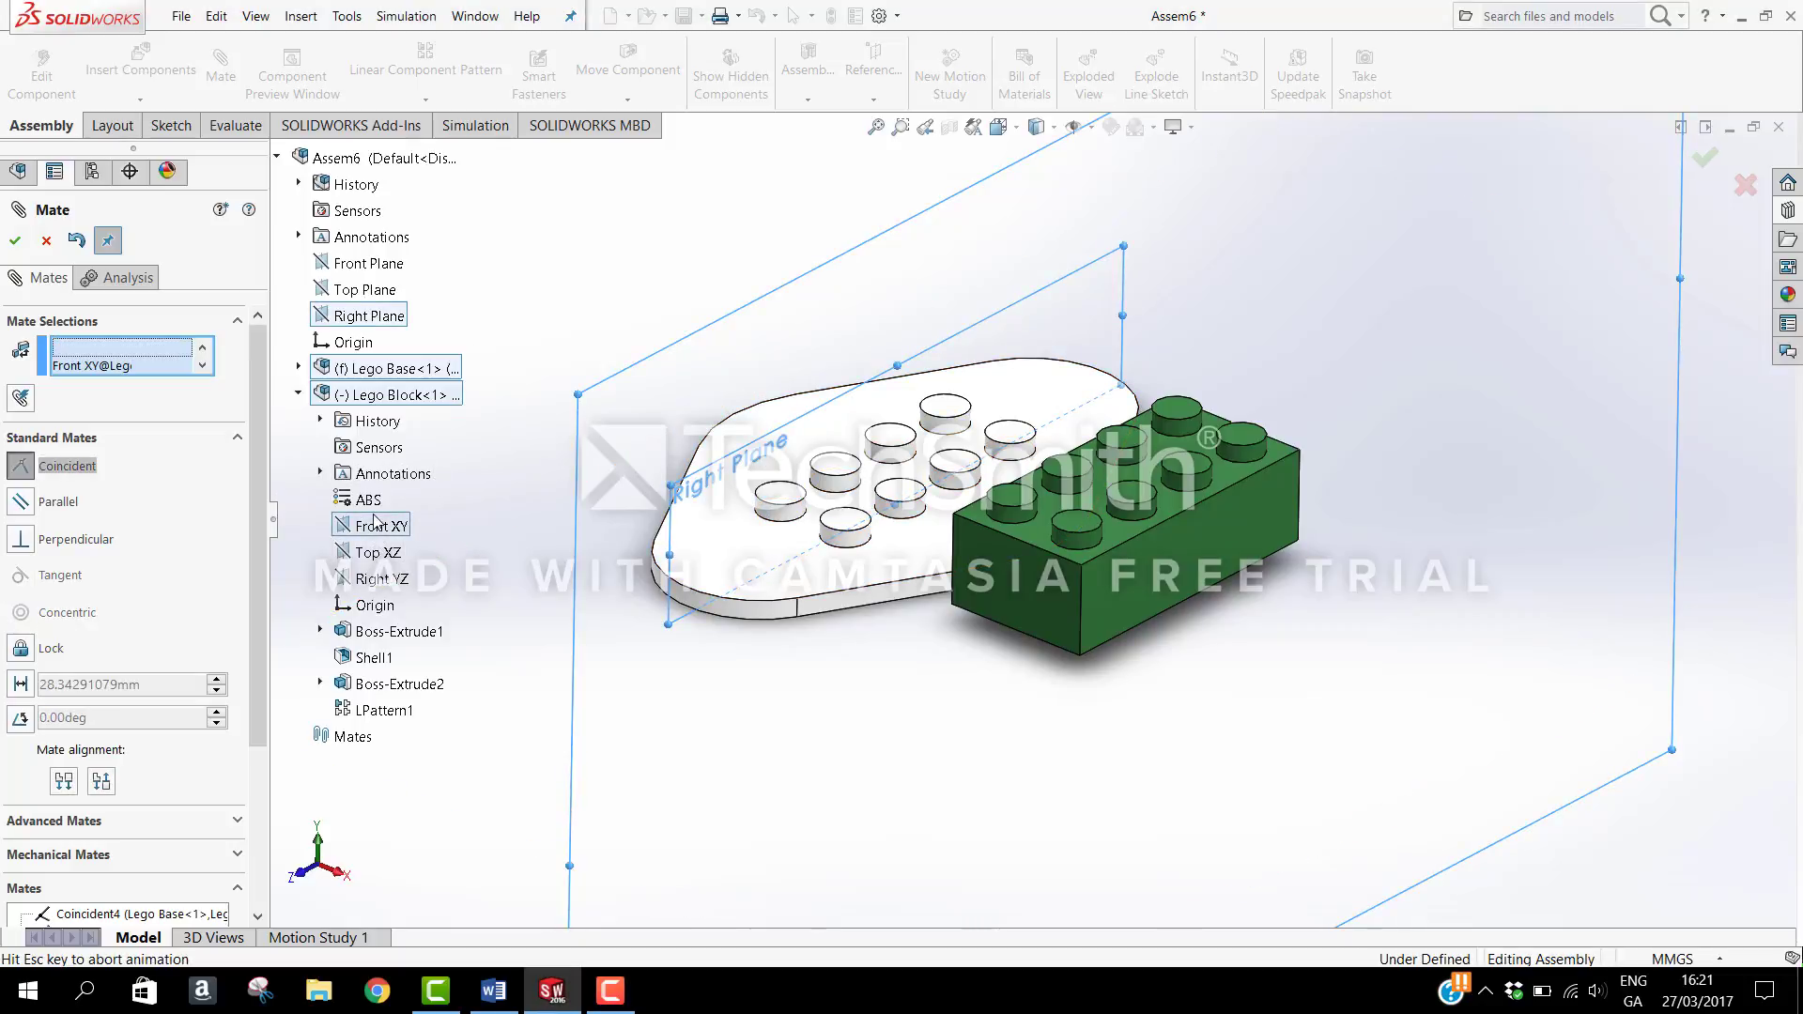
left_click(15, 240)
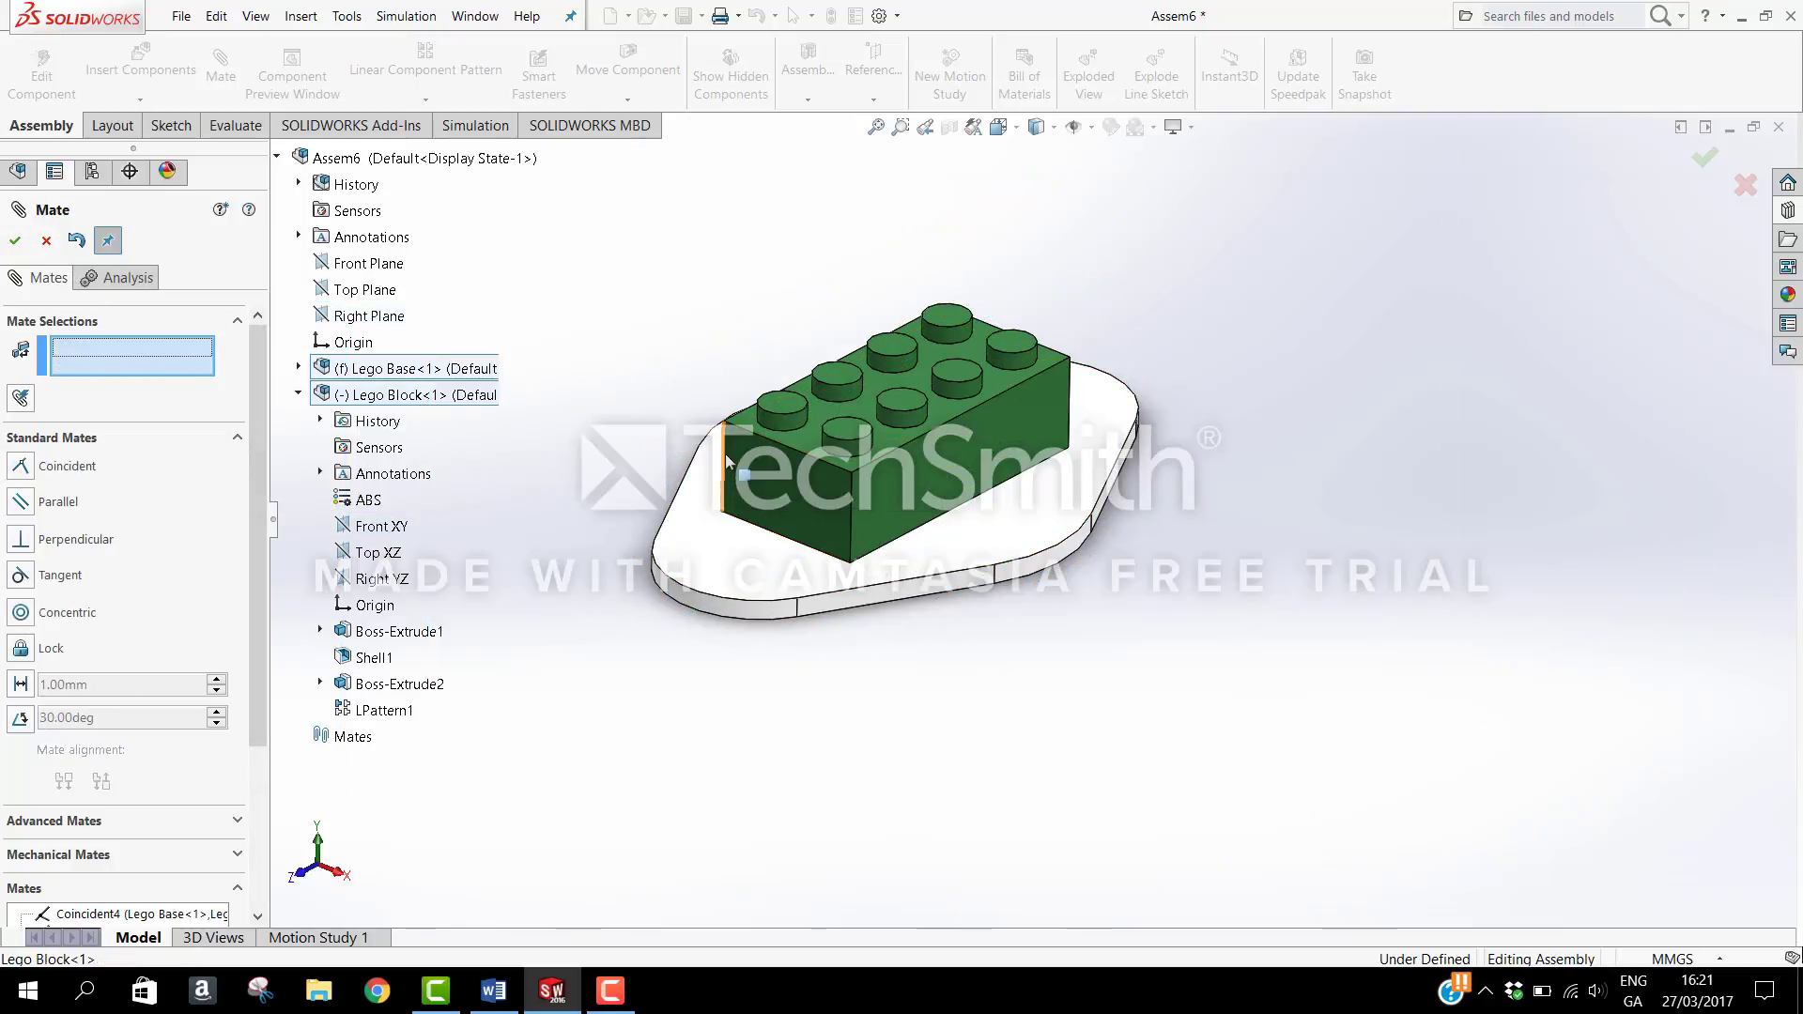
key("f")
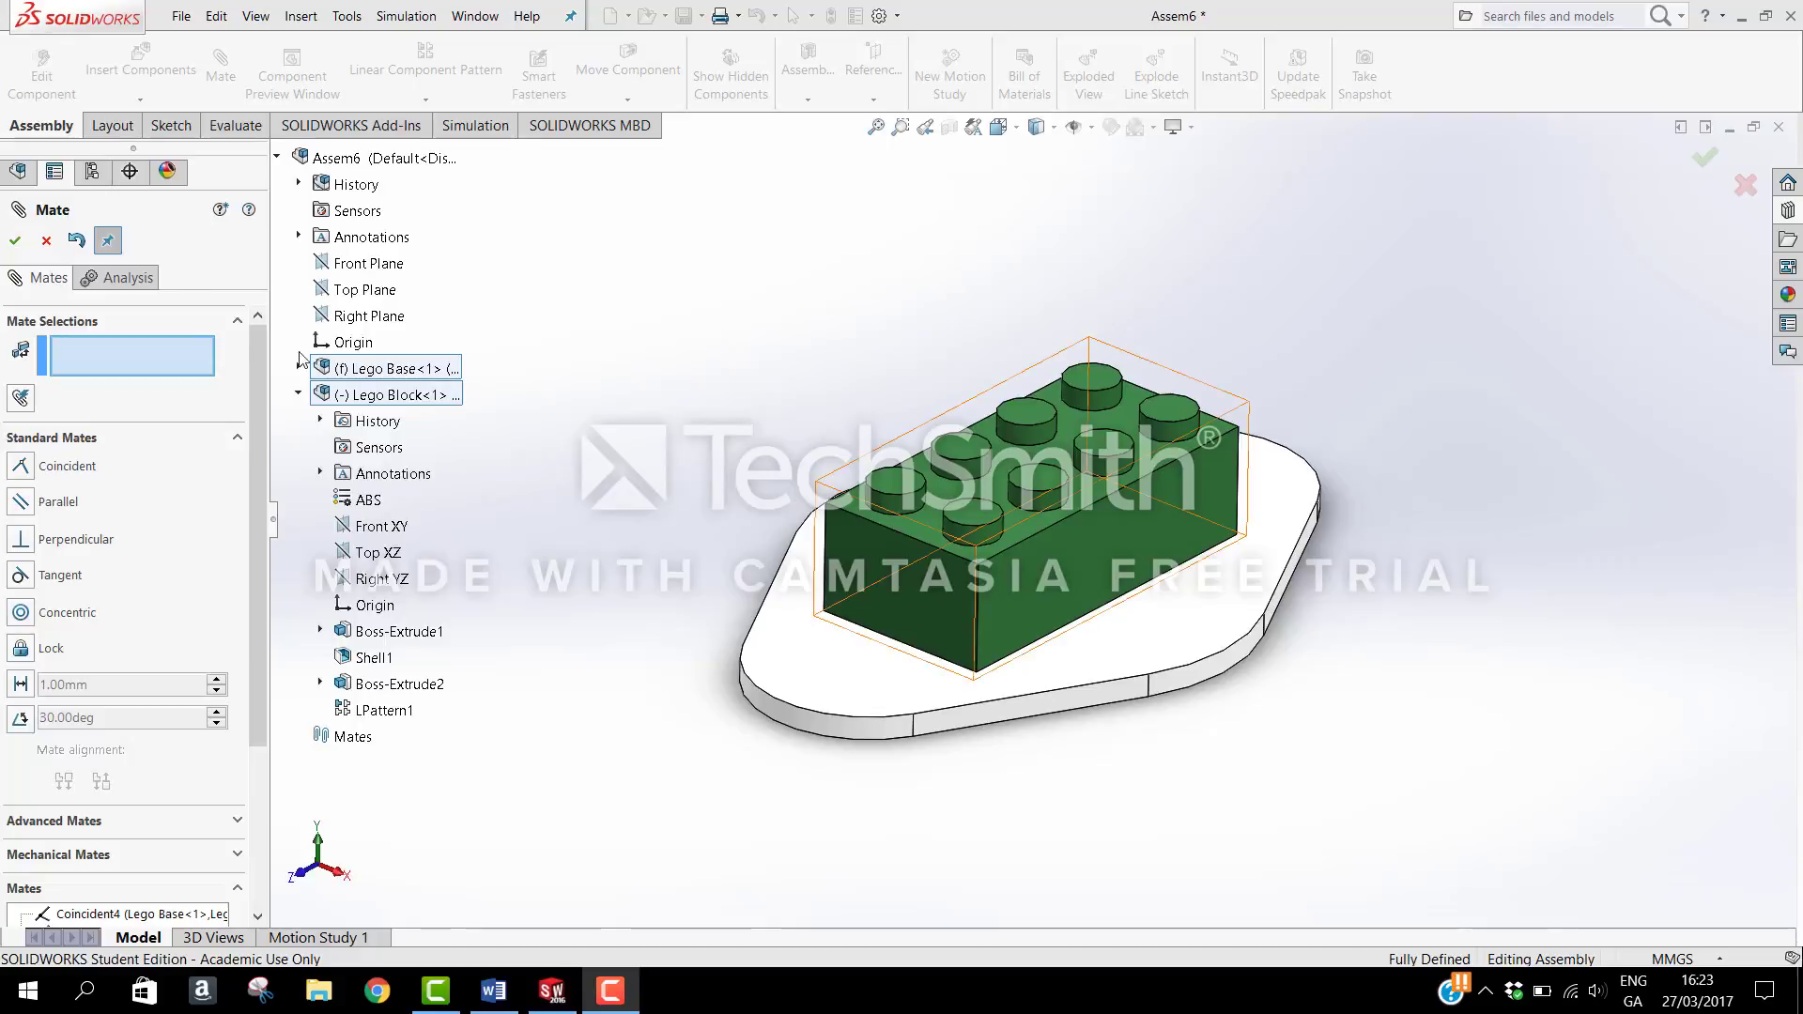
left_click(14, 242)
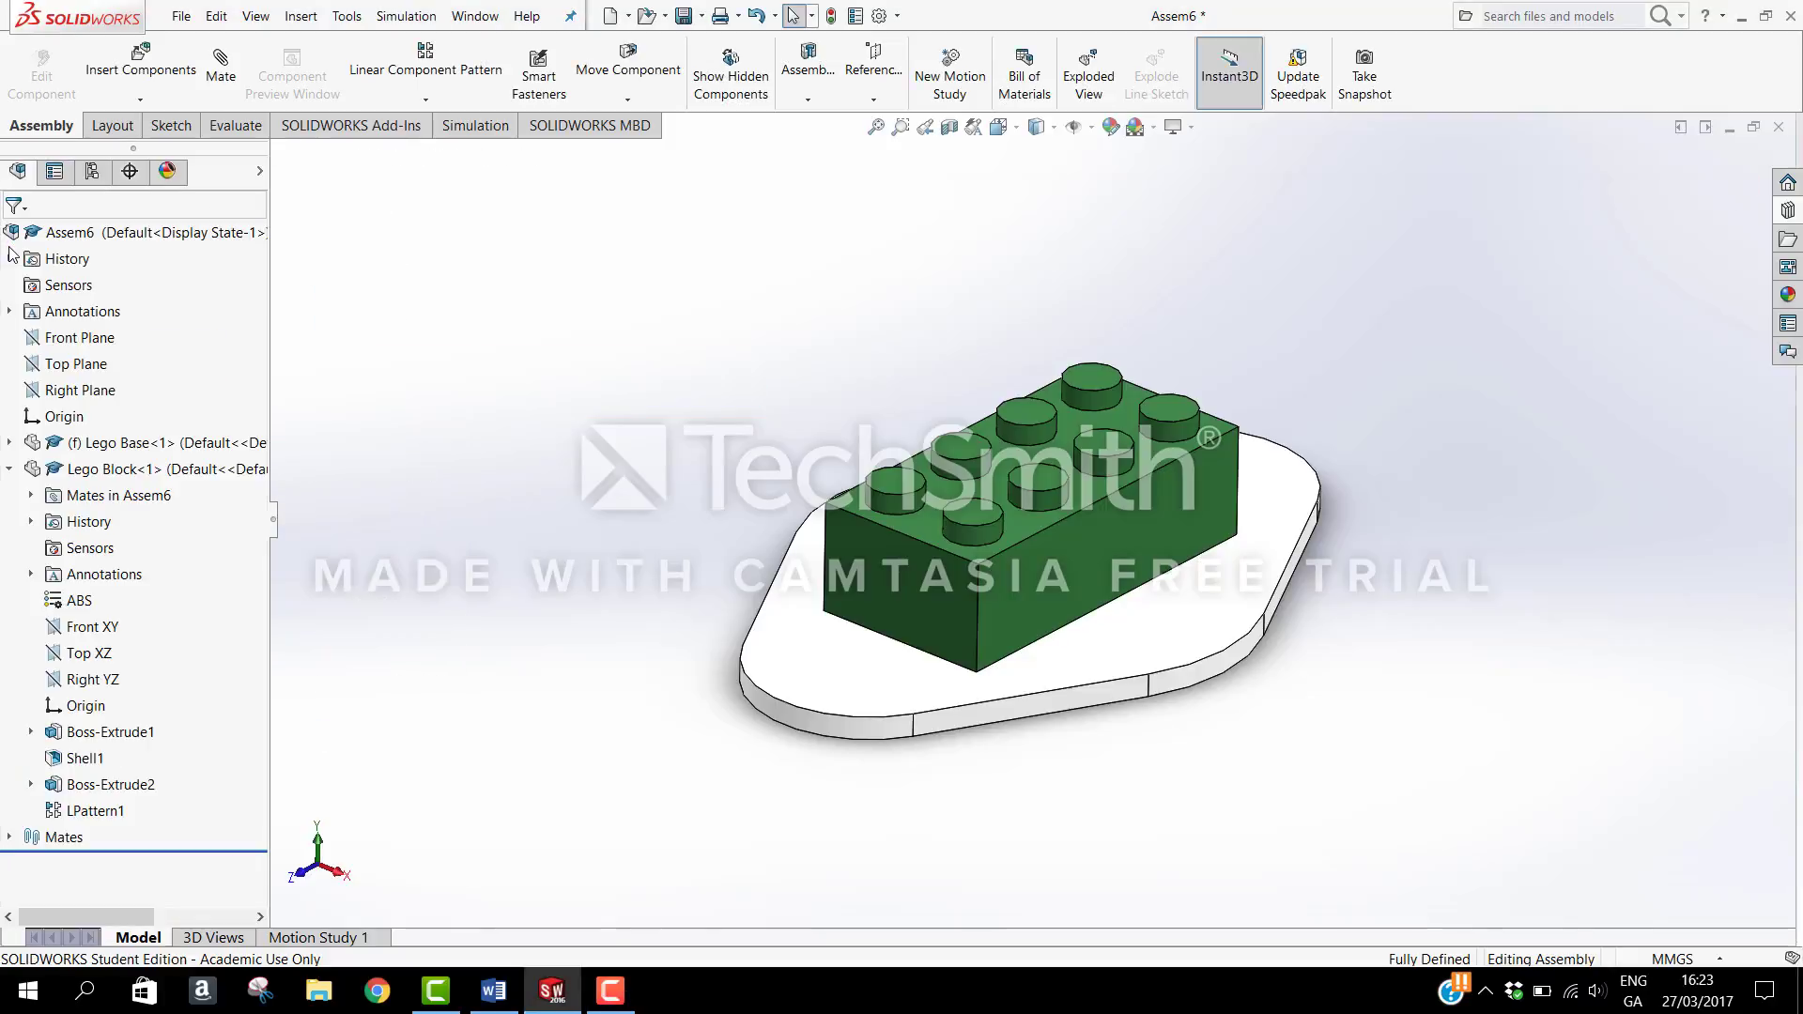
Step: Insert the Lego Blue Block part and place it in free space above the far end of the green block
left_click(175, 72)
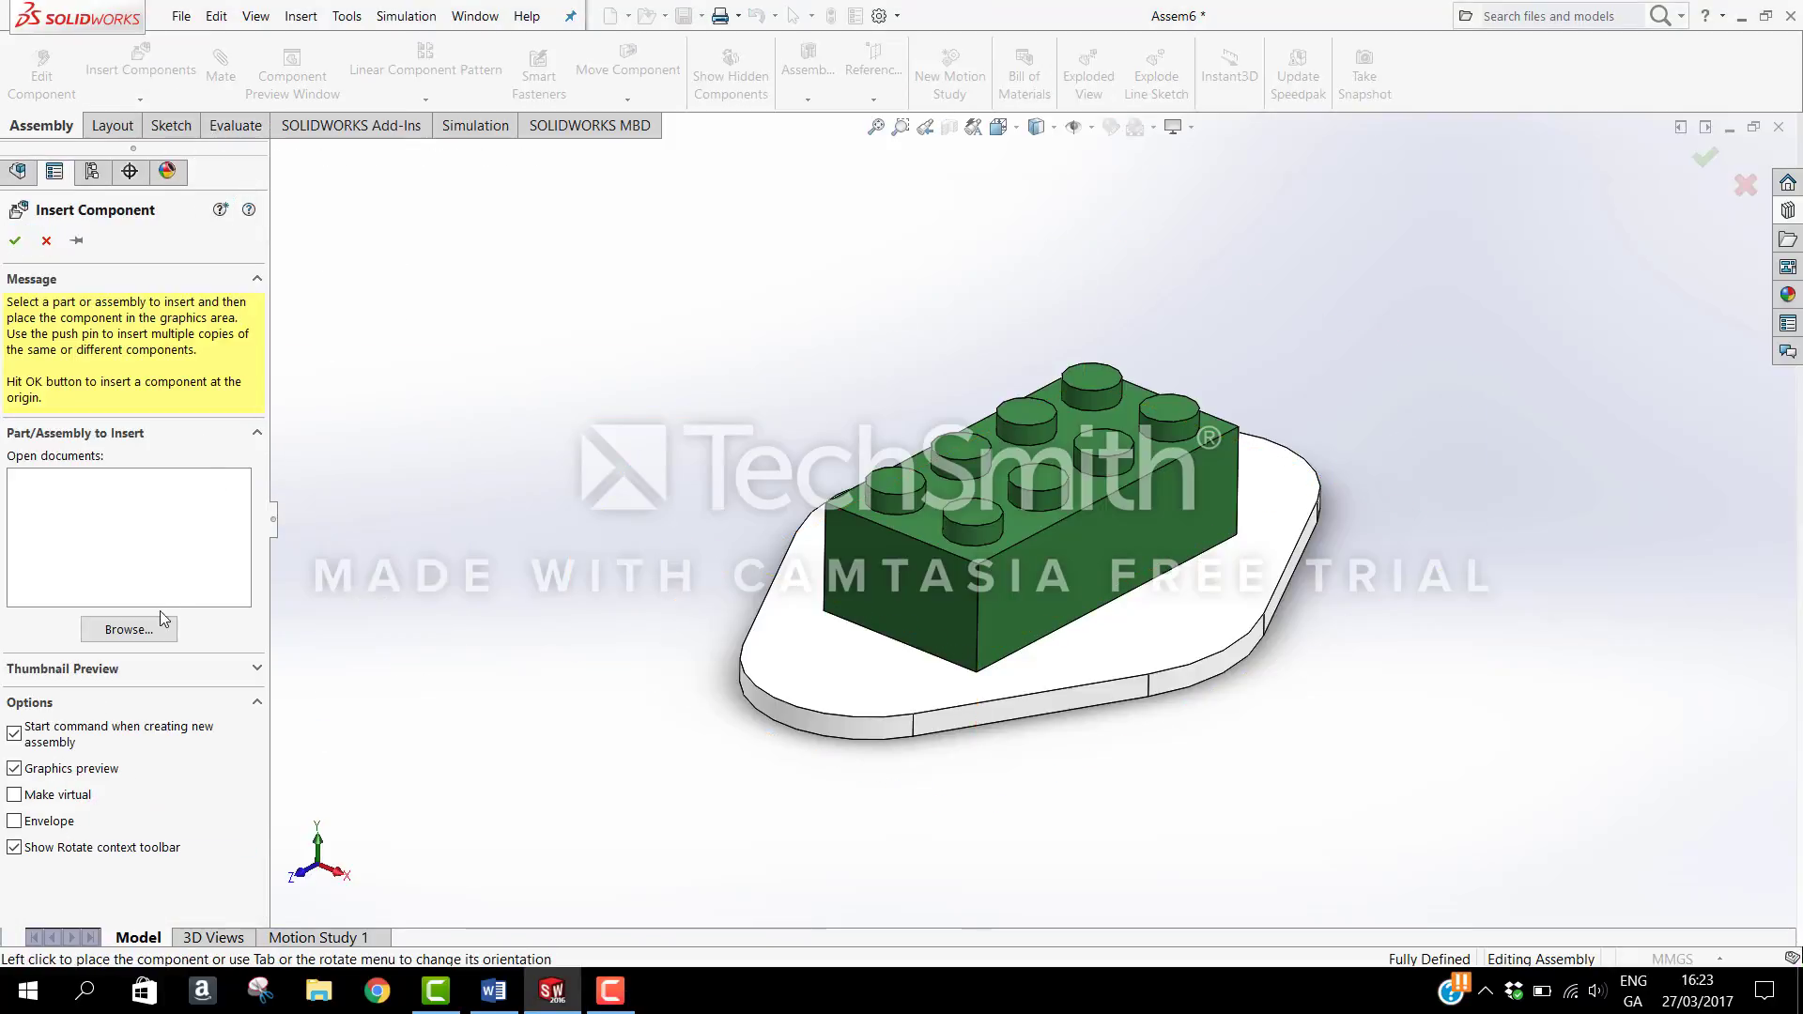
left_click(156, 631)
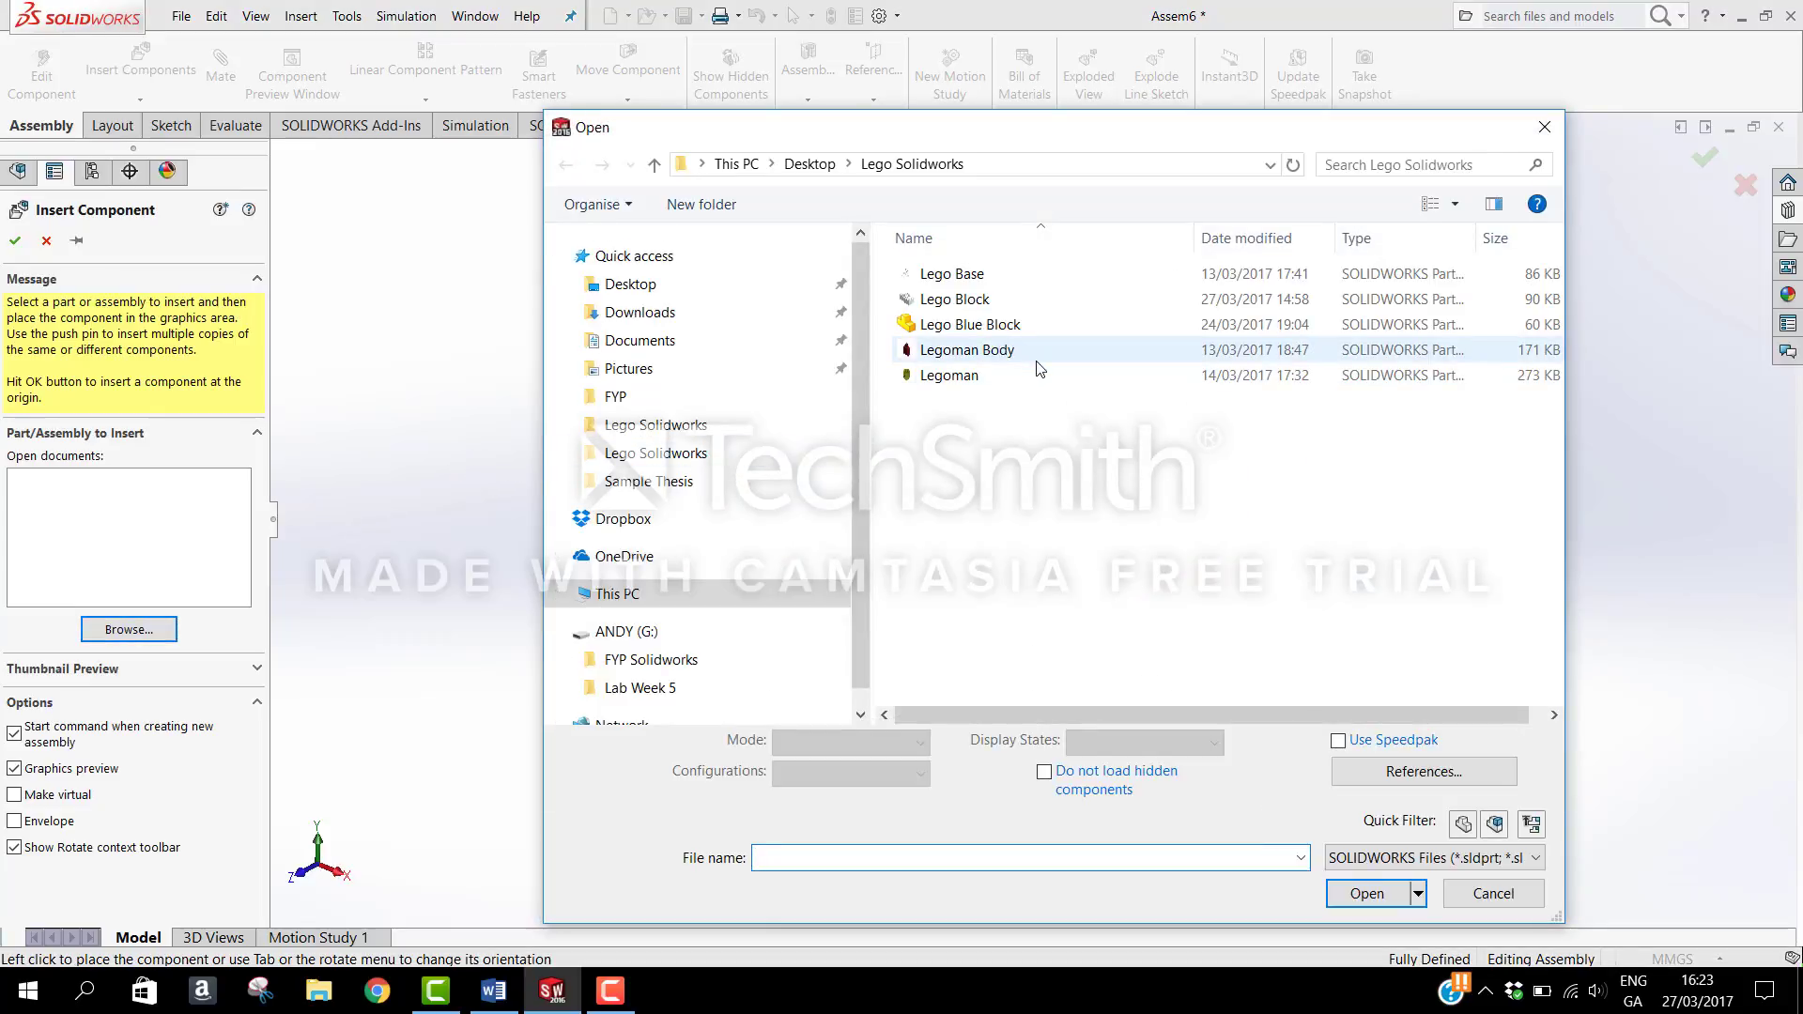
left_click(970, 324)
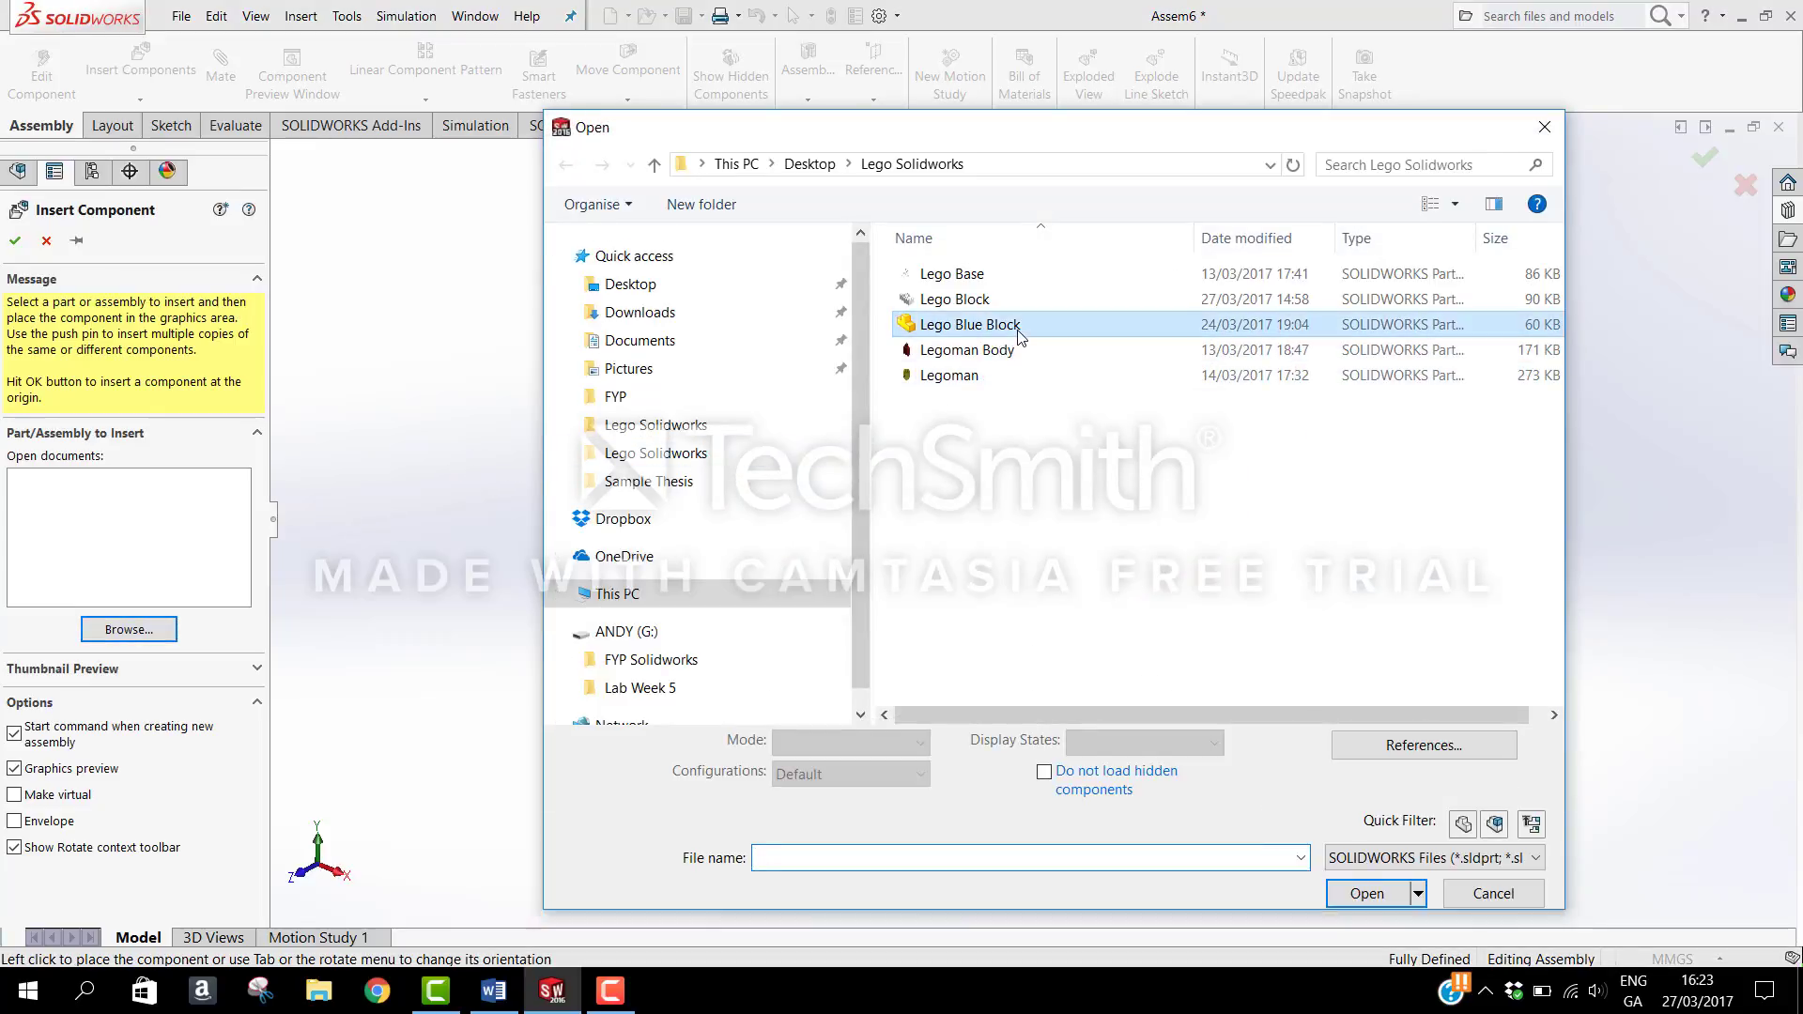
left_click(1366, 882)
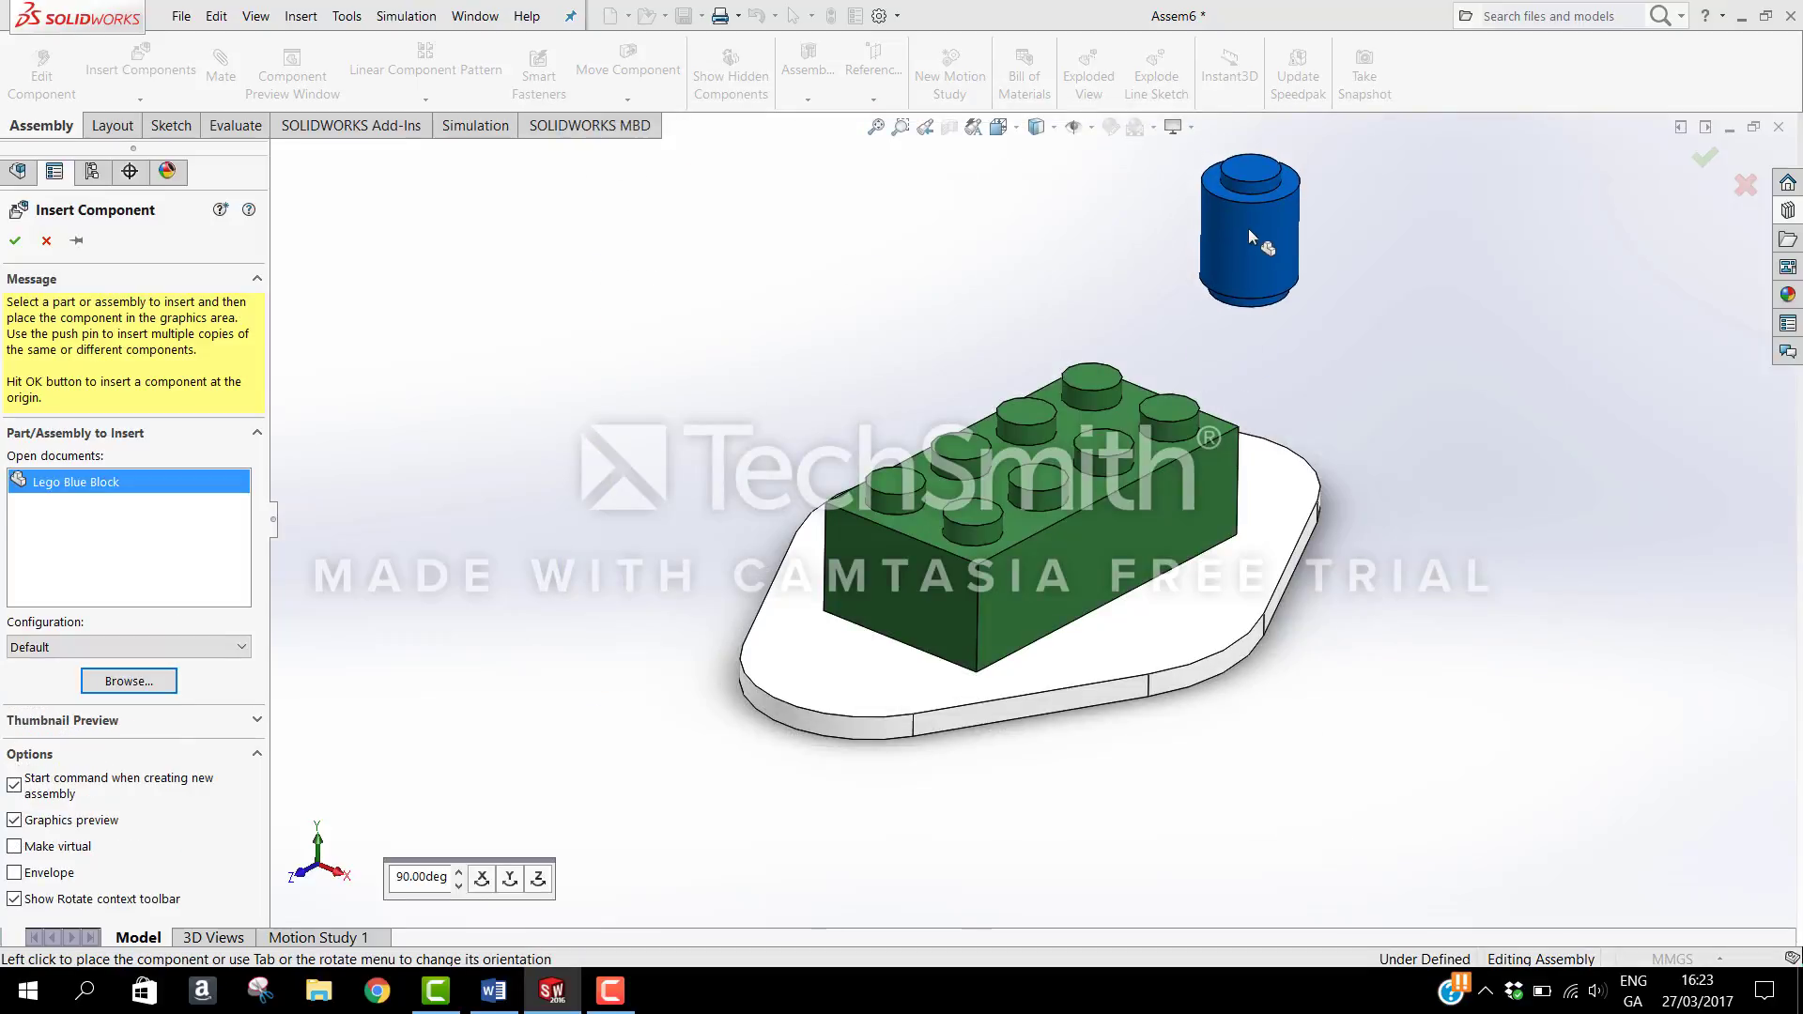
left_click(1247, 231)
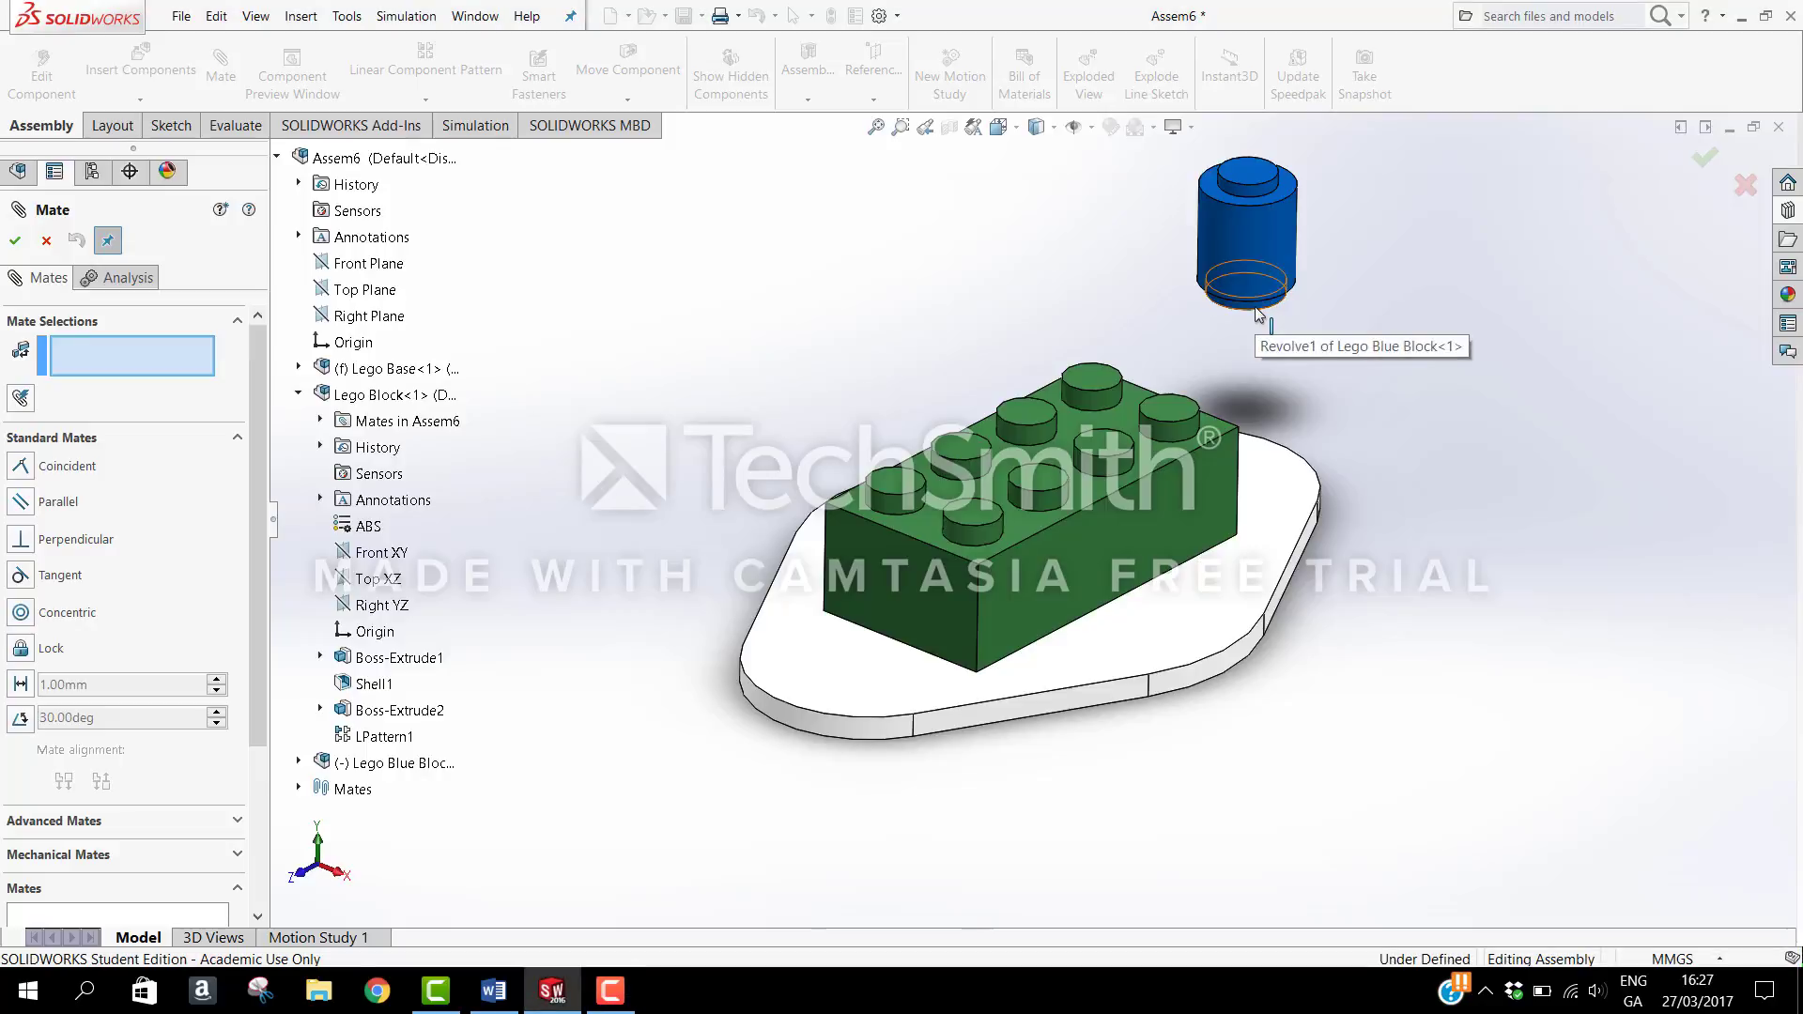
Step: Add a concentric mate between the Lego Blue Block's bottom circular edge and the circular edge of the Lego Block's near-corner stud
scroll(1258, 314, "down", 4)
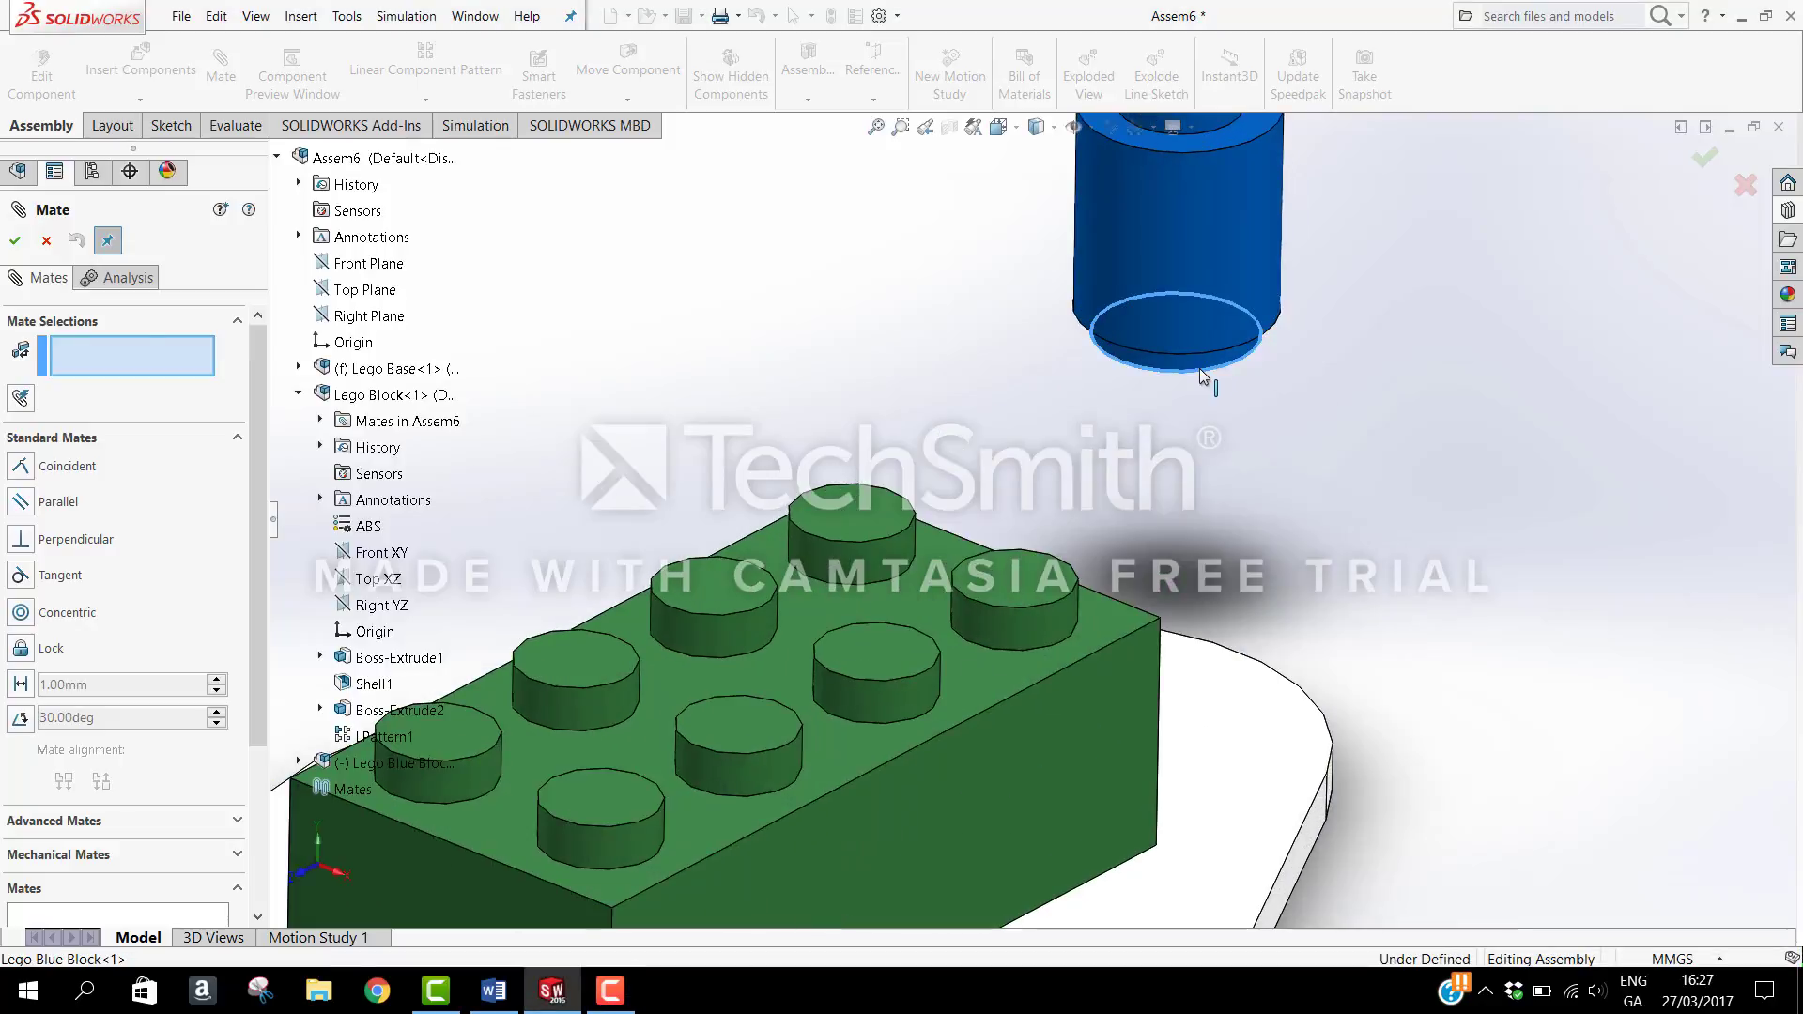
left_click(1155, 371)
scroll(1117, 406, "up", 1)
scroll(1112, 409, "up", 2)
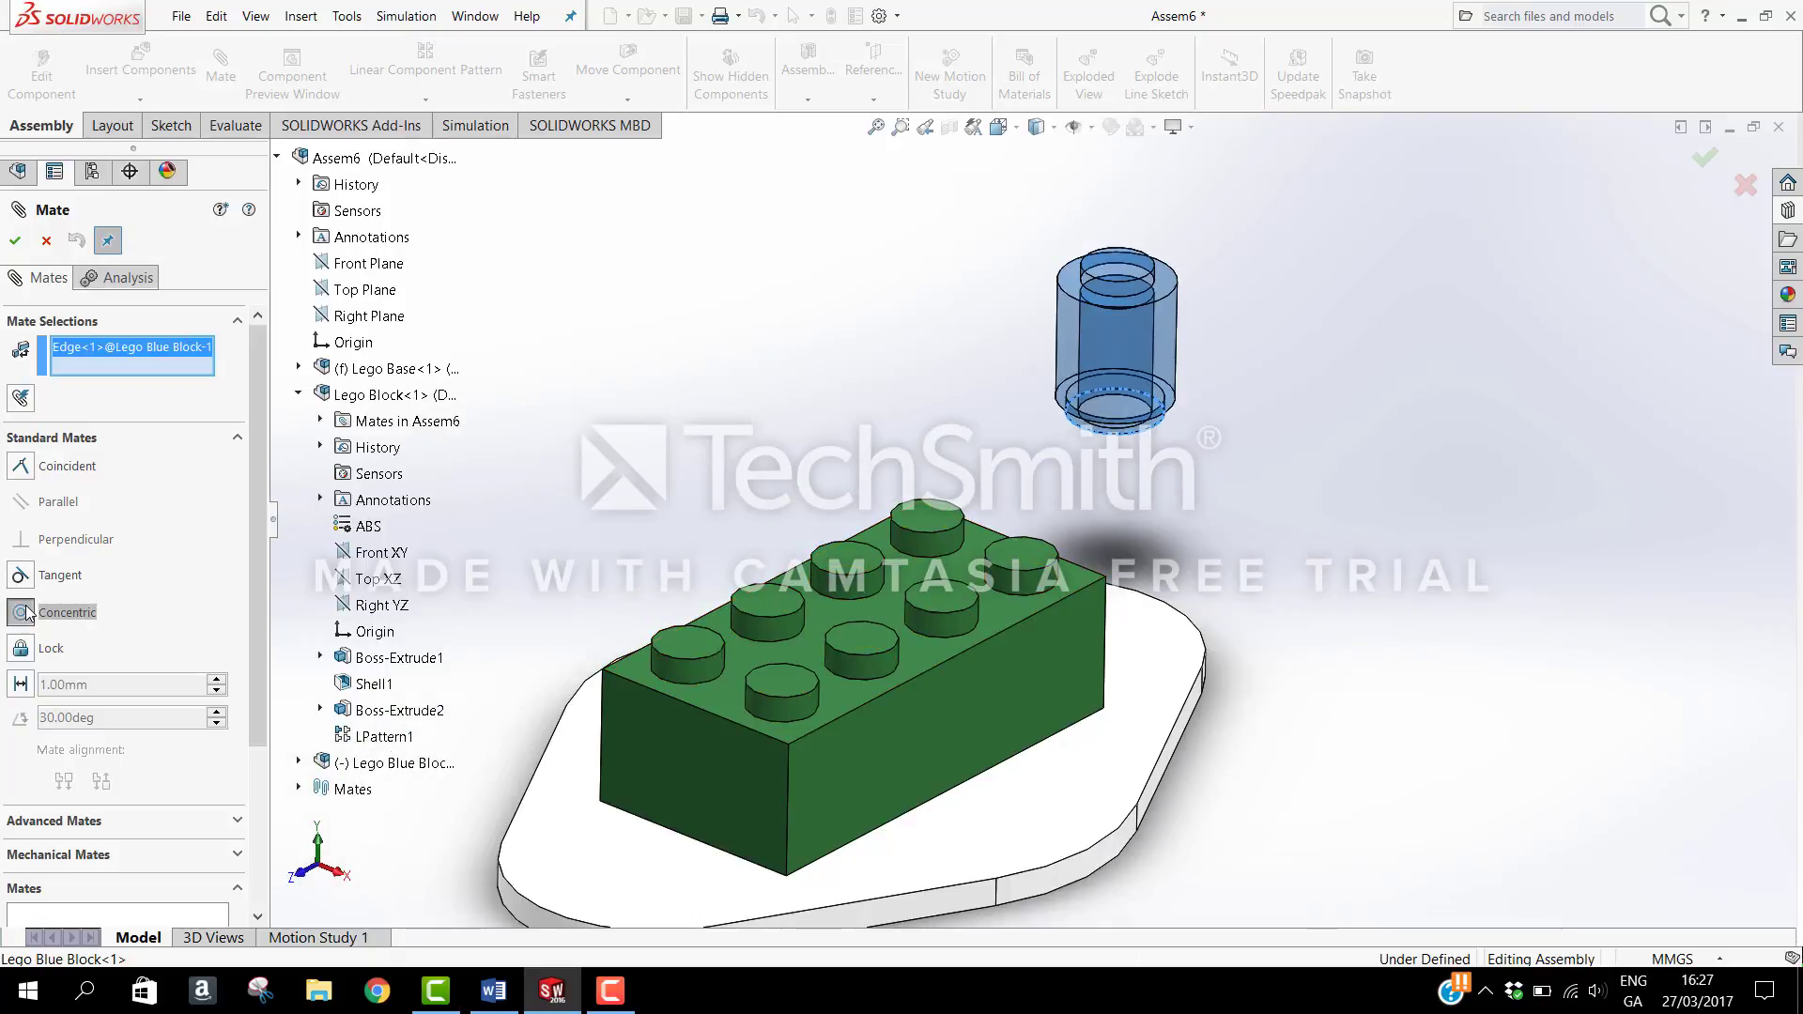
left_click(687, 687)
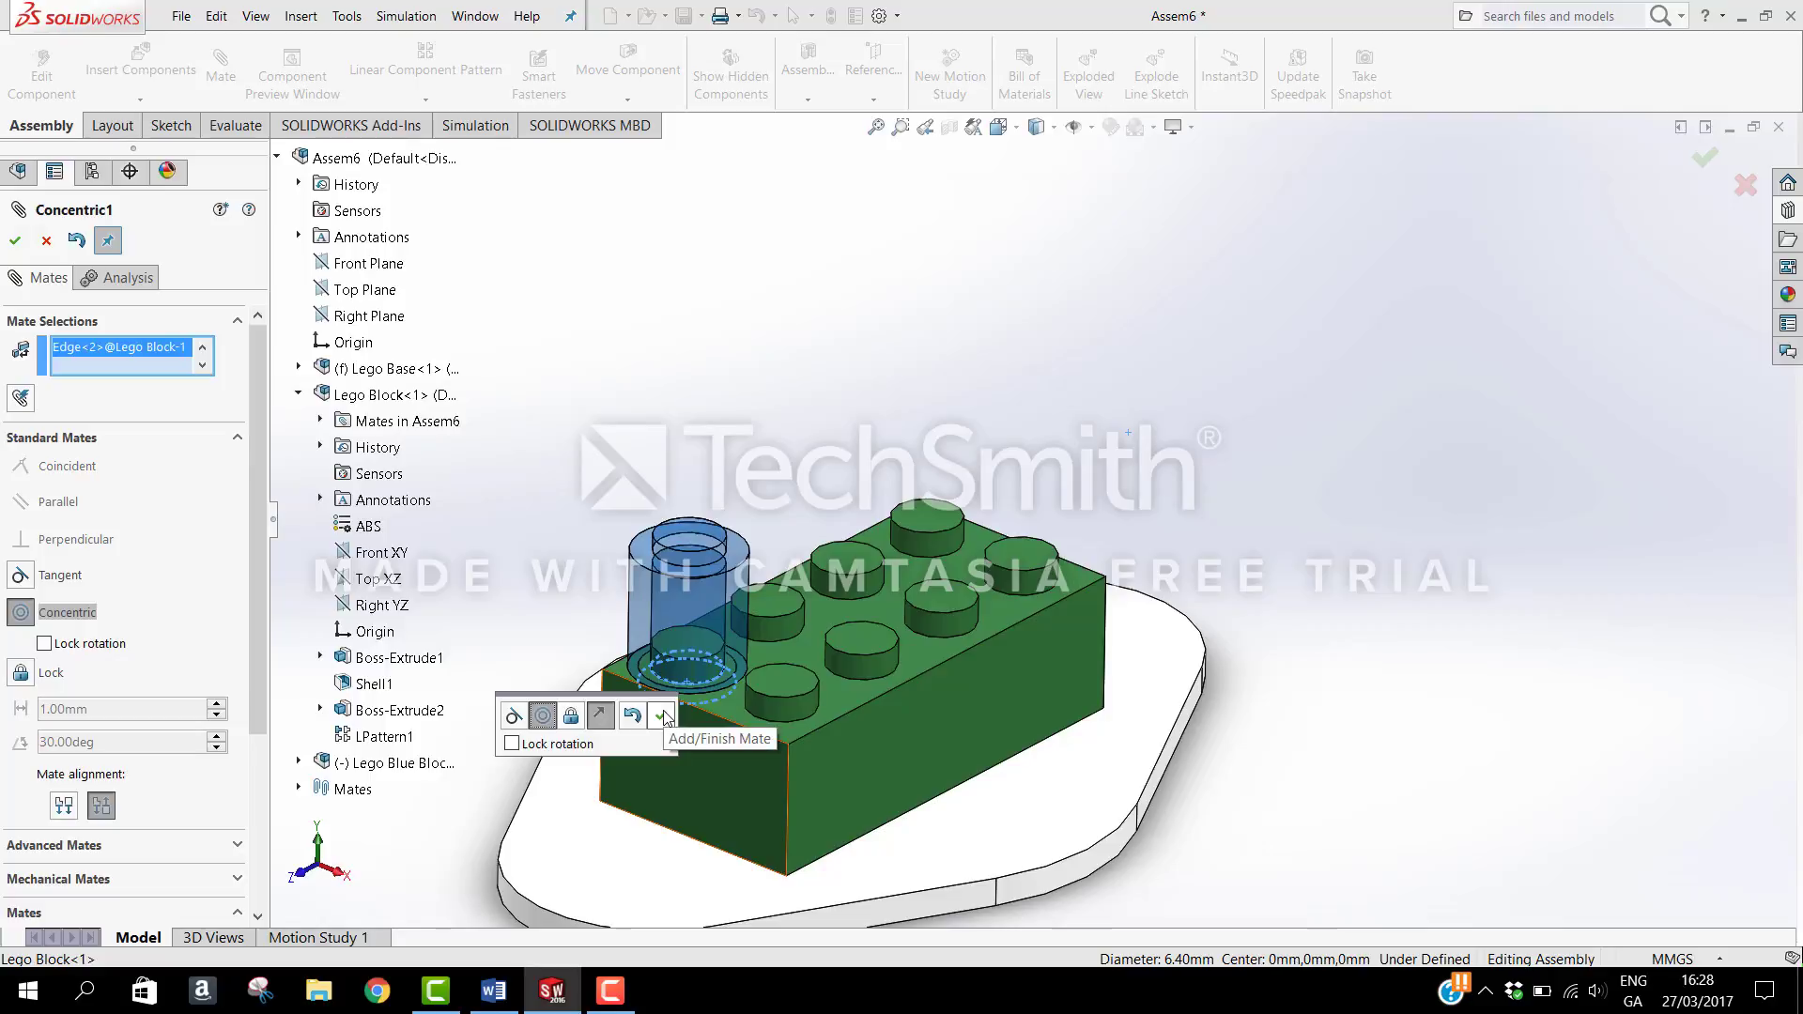
left_click(663, 717)
Step: Lift the Lego Blue Block clear of the stud and add a coincident mate between its bottom face and the Lego Block's top face
left_click_drag(690, 633, 698, 302)
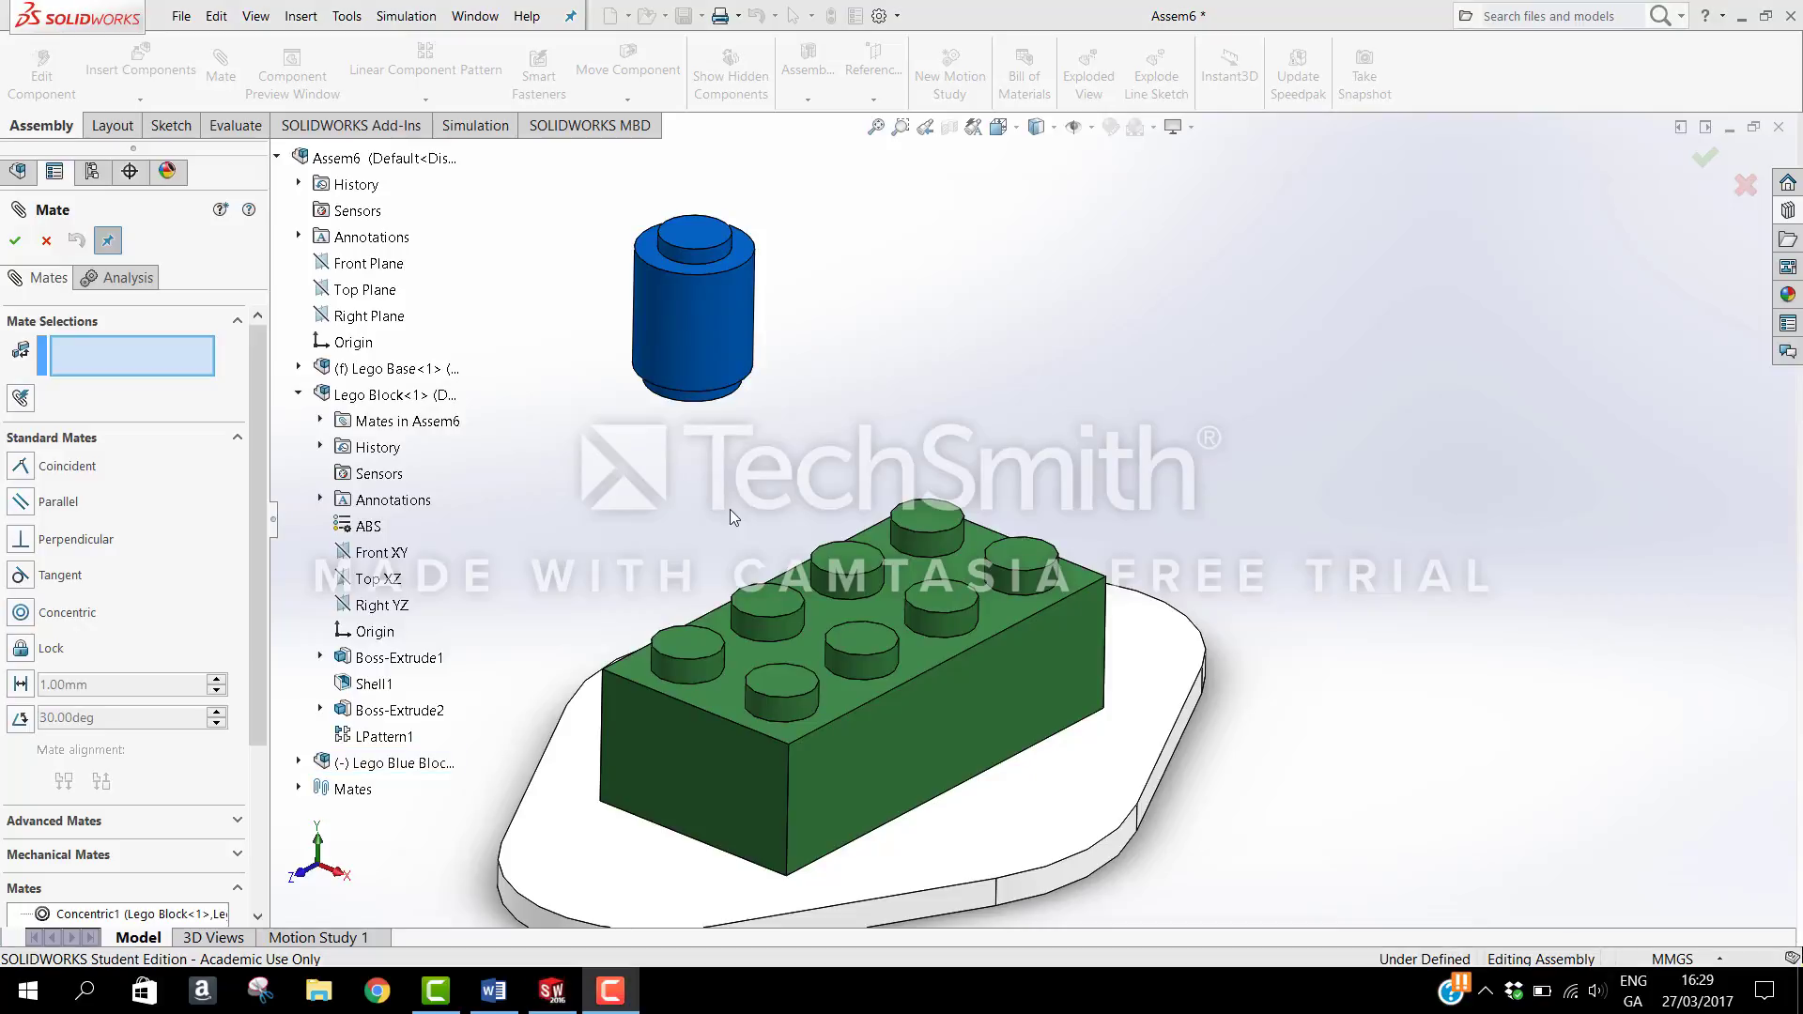
left_click(728, 689)
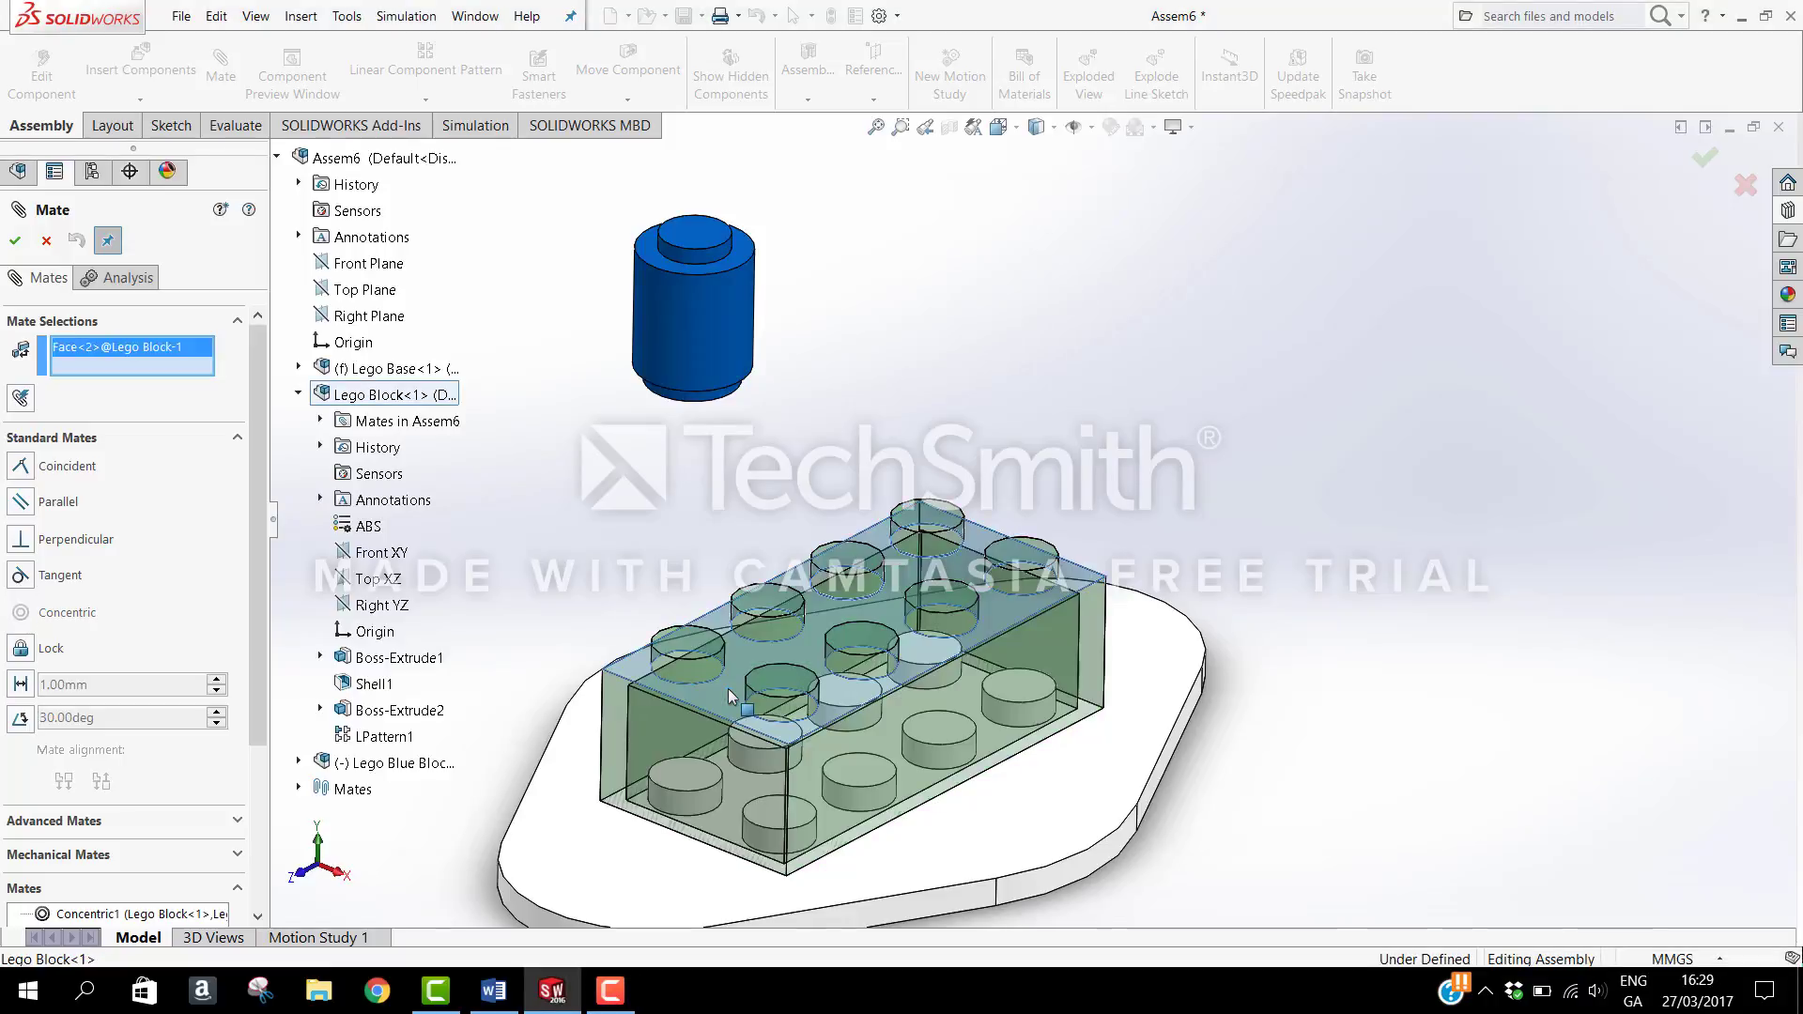
key("f")
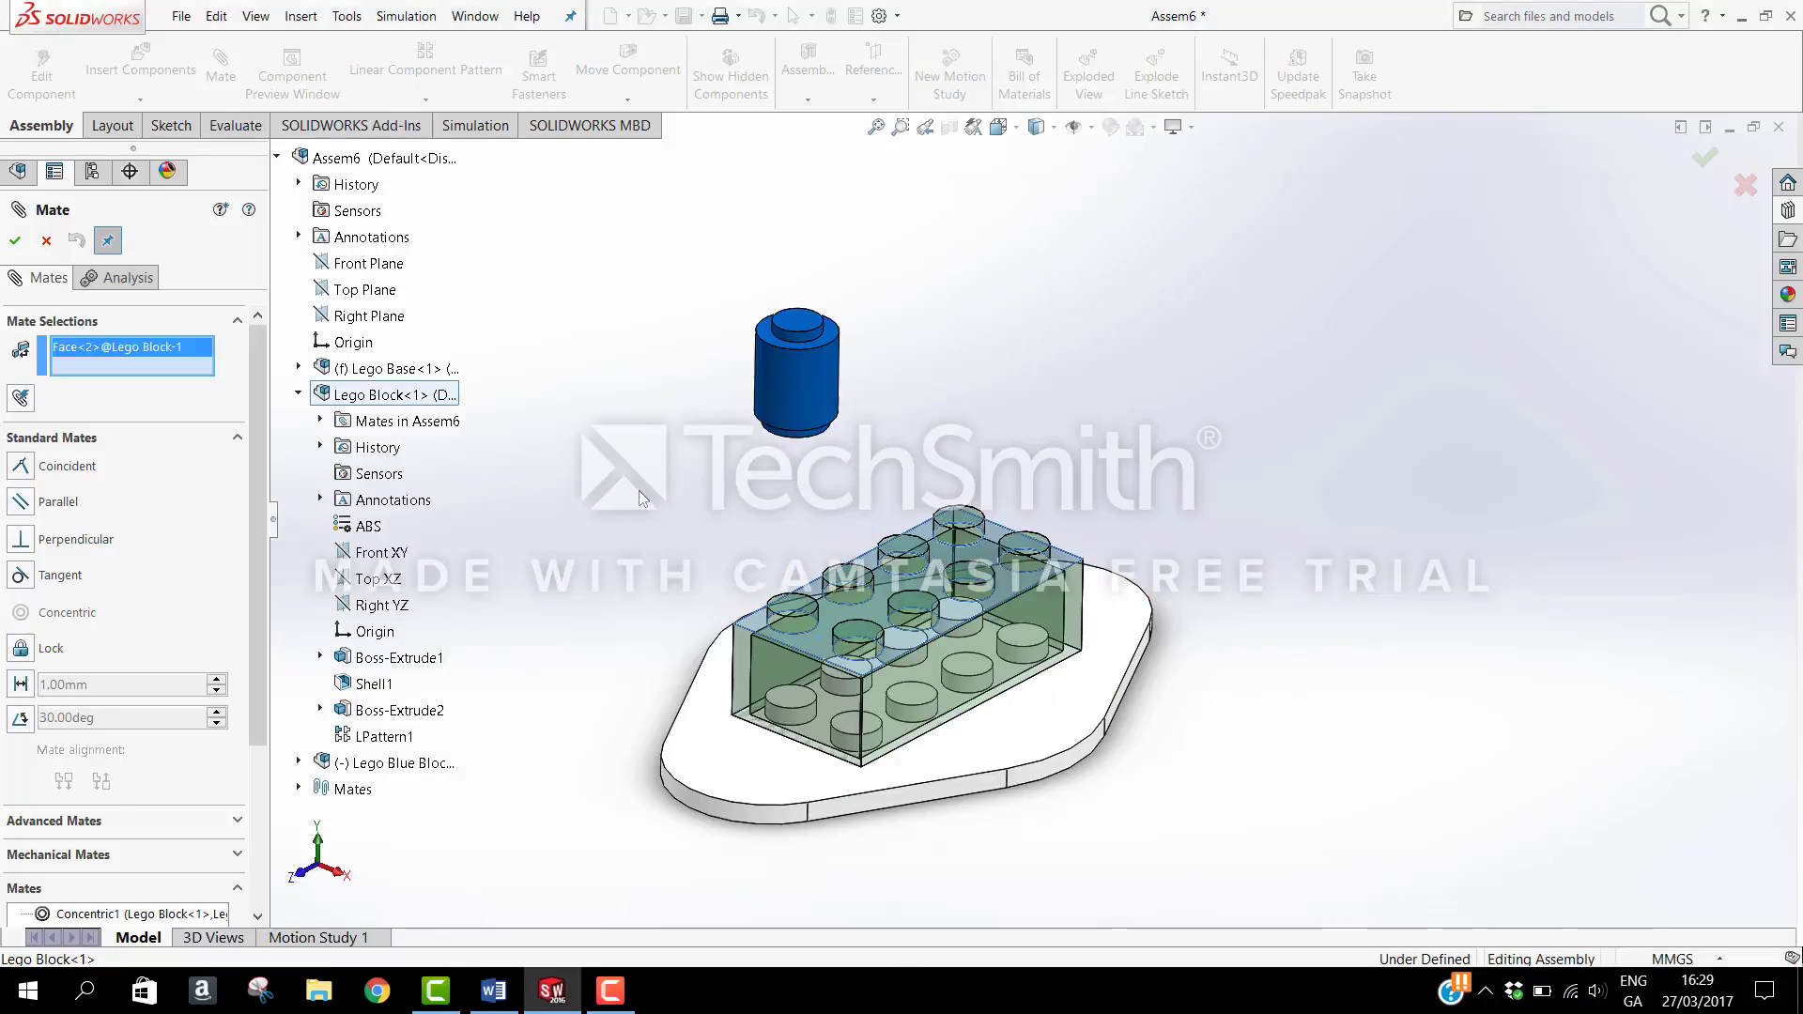
scroll(823, 509, "down", 3)
middle_click_drag(875, 470, 892, 328)
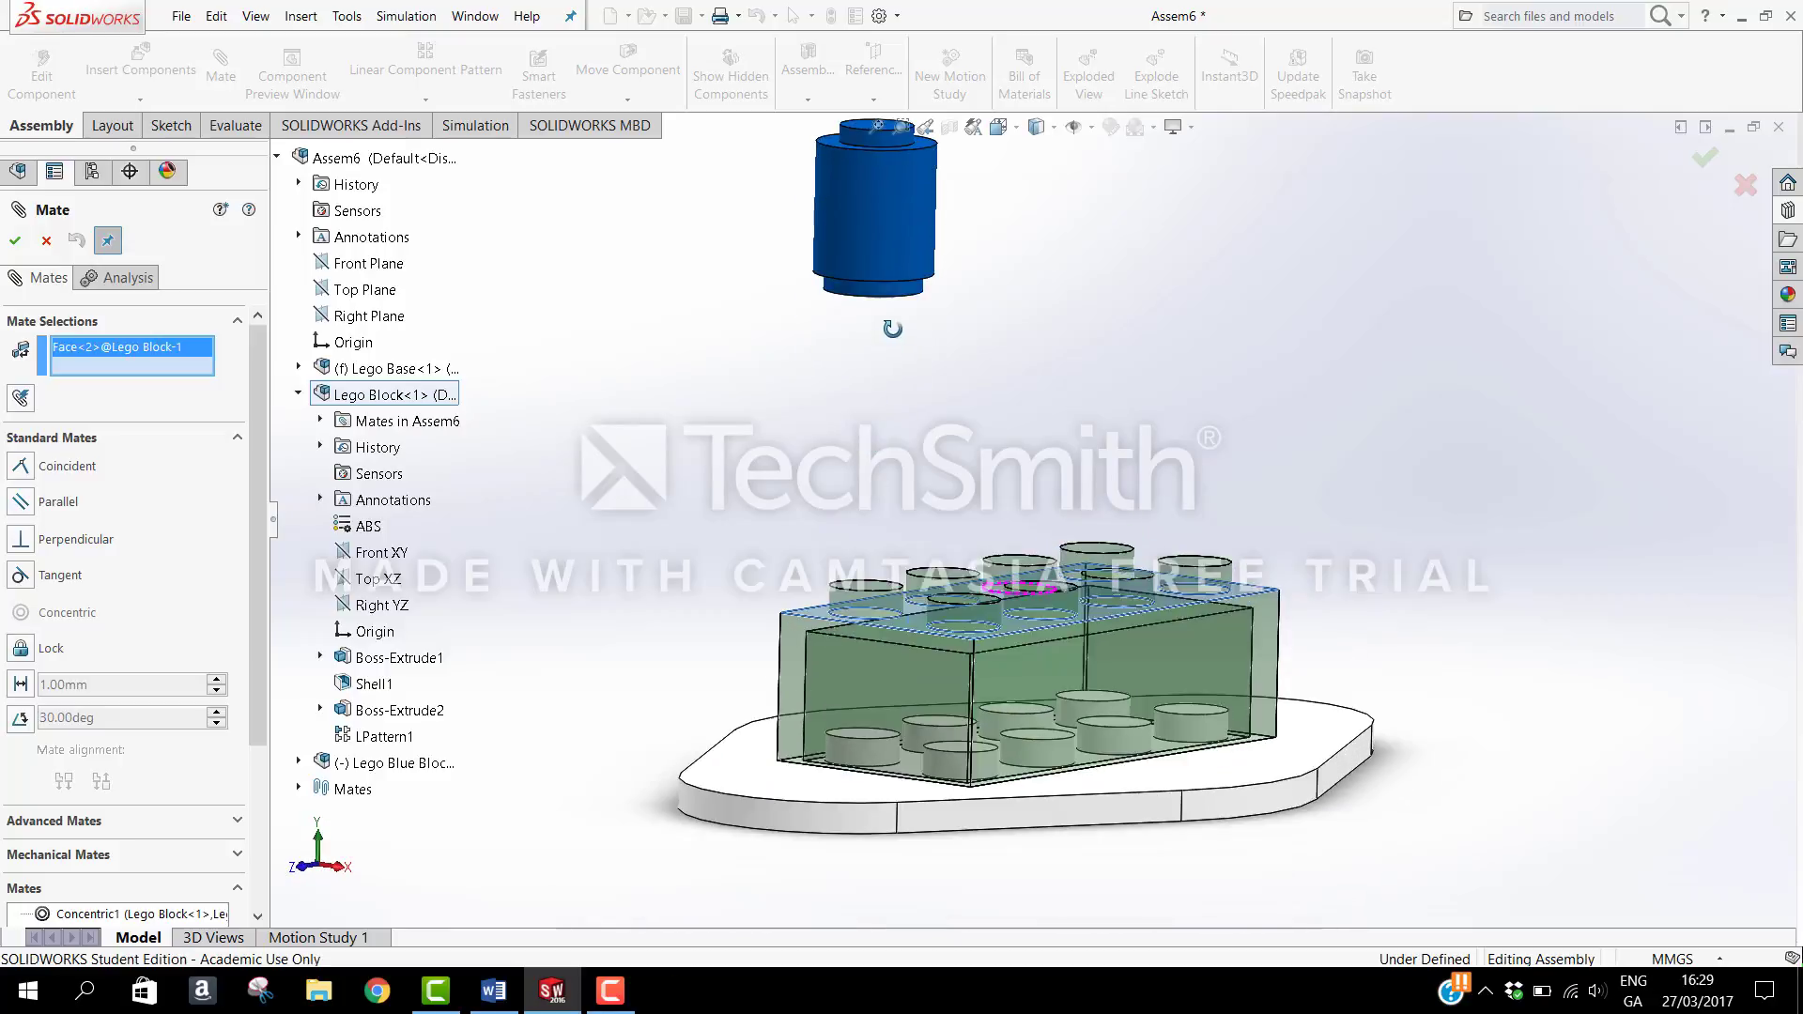
scroll(892, 328, "down", 3)
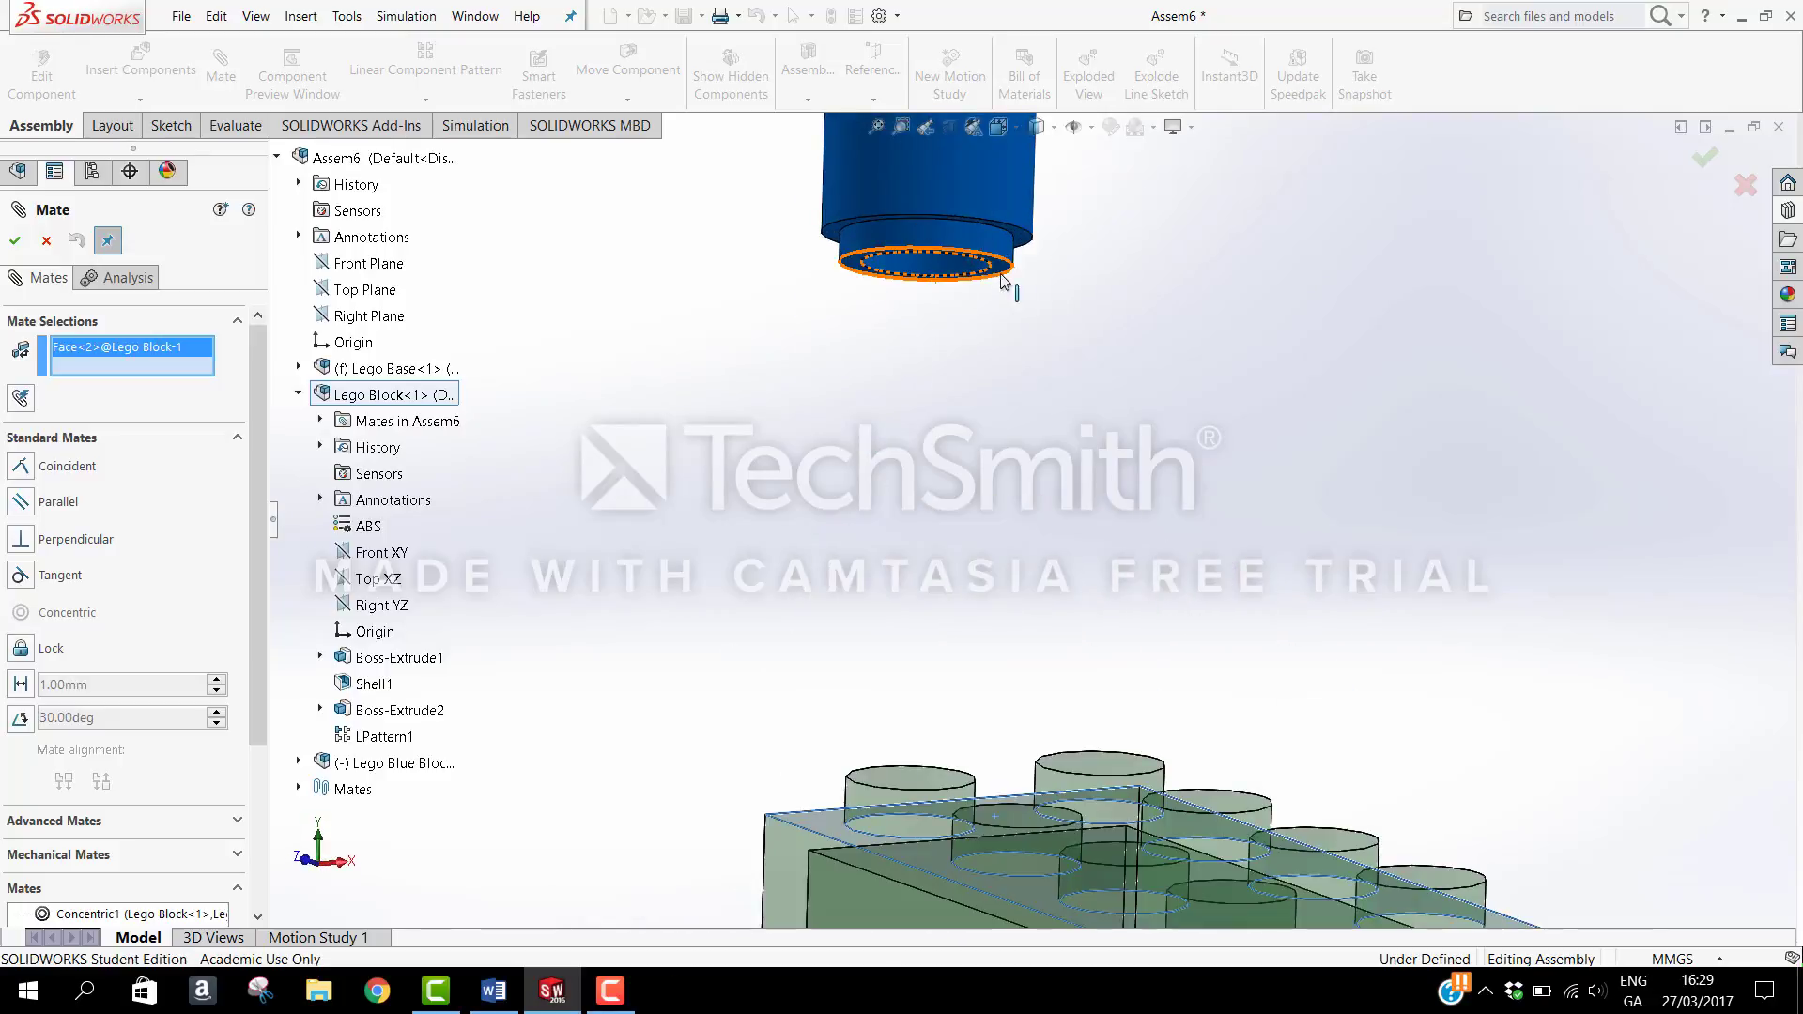
left_click(1003, 280)
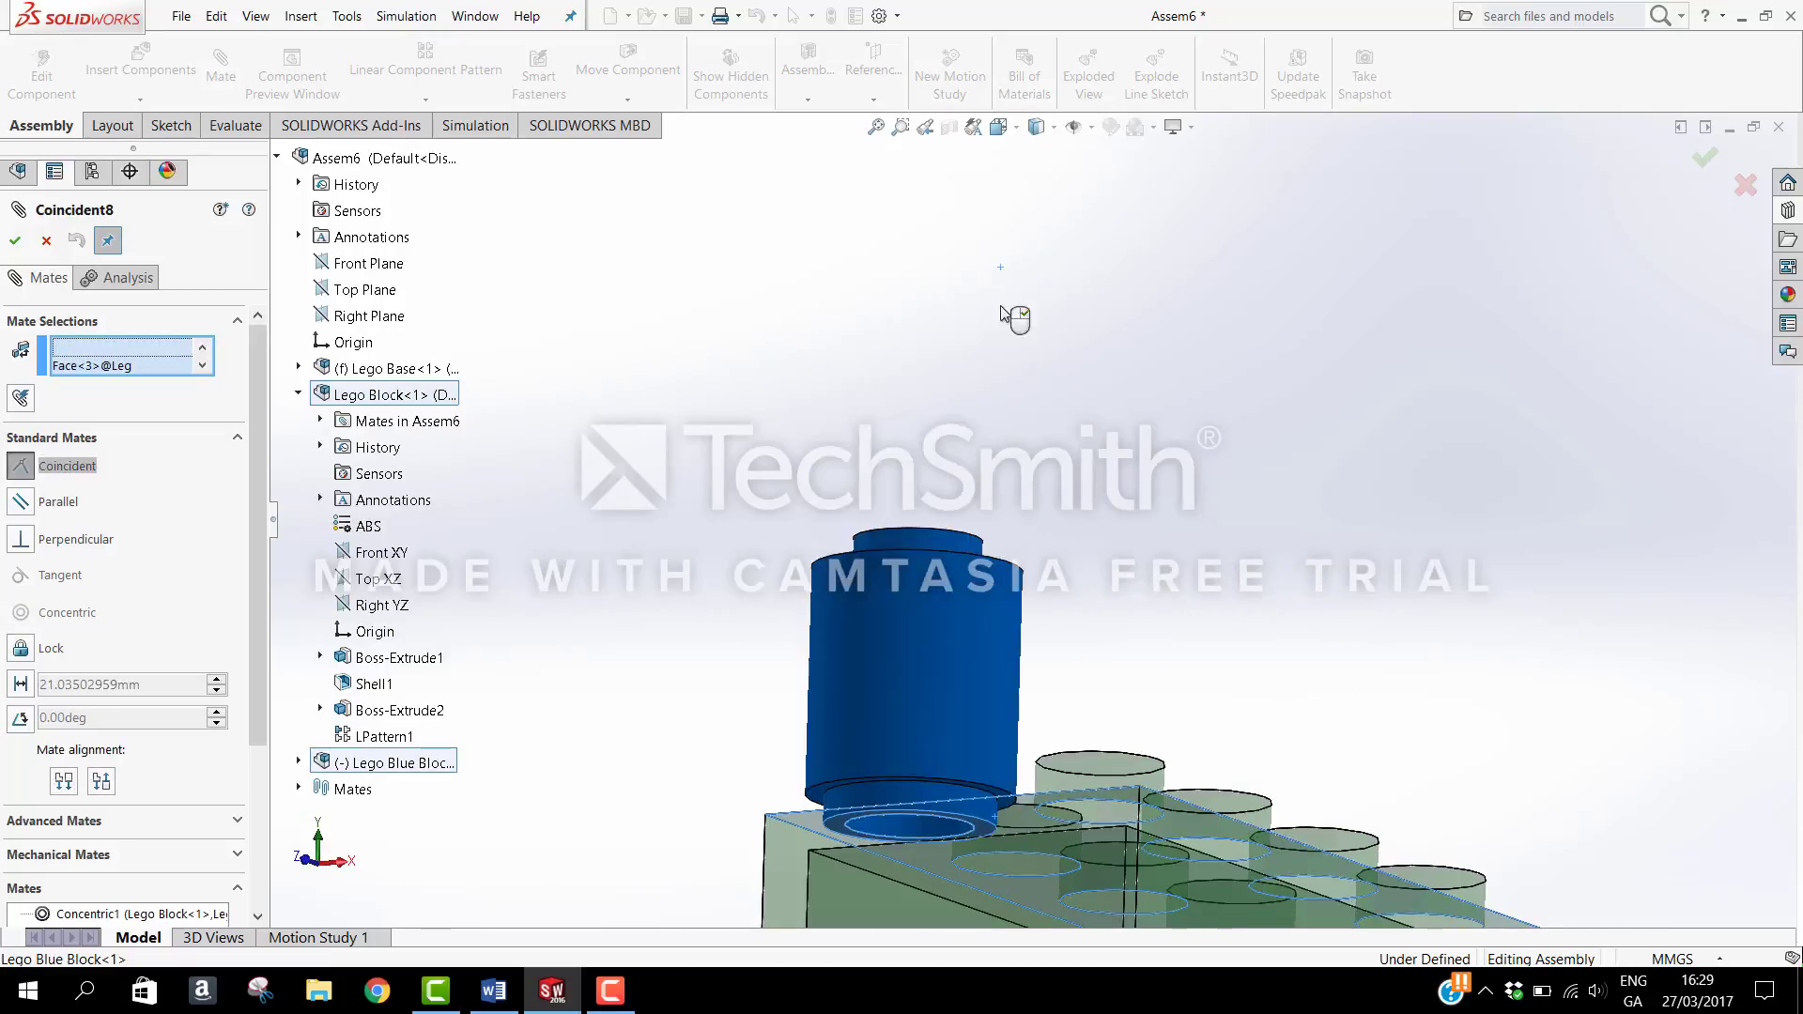
scroll(999, 502, "up", 3)
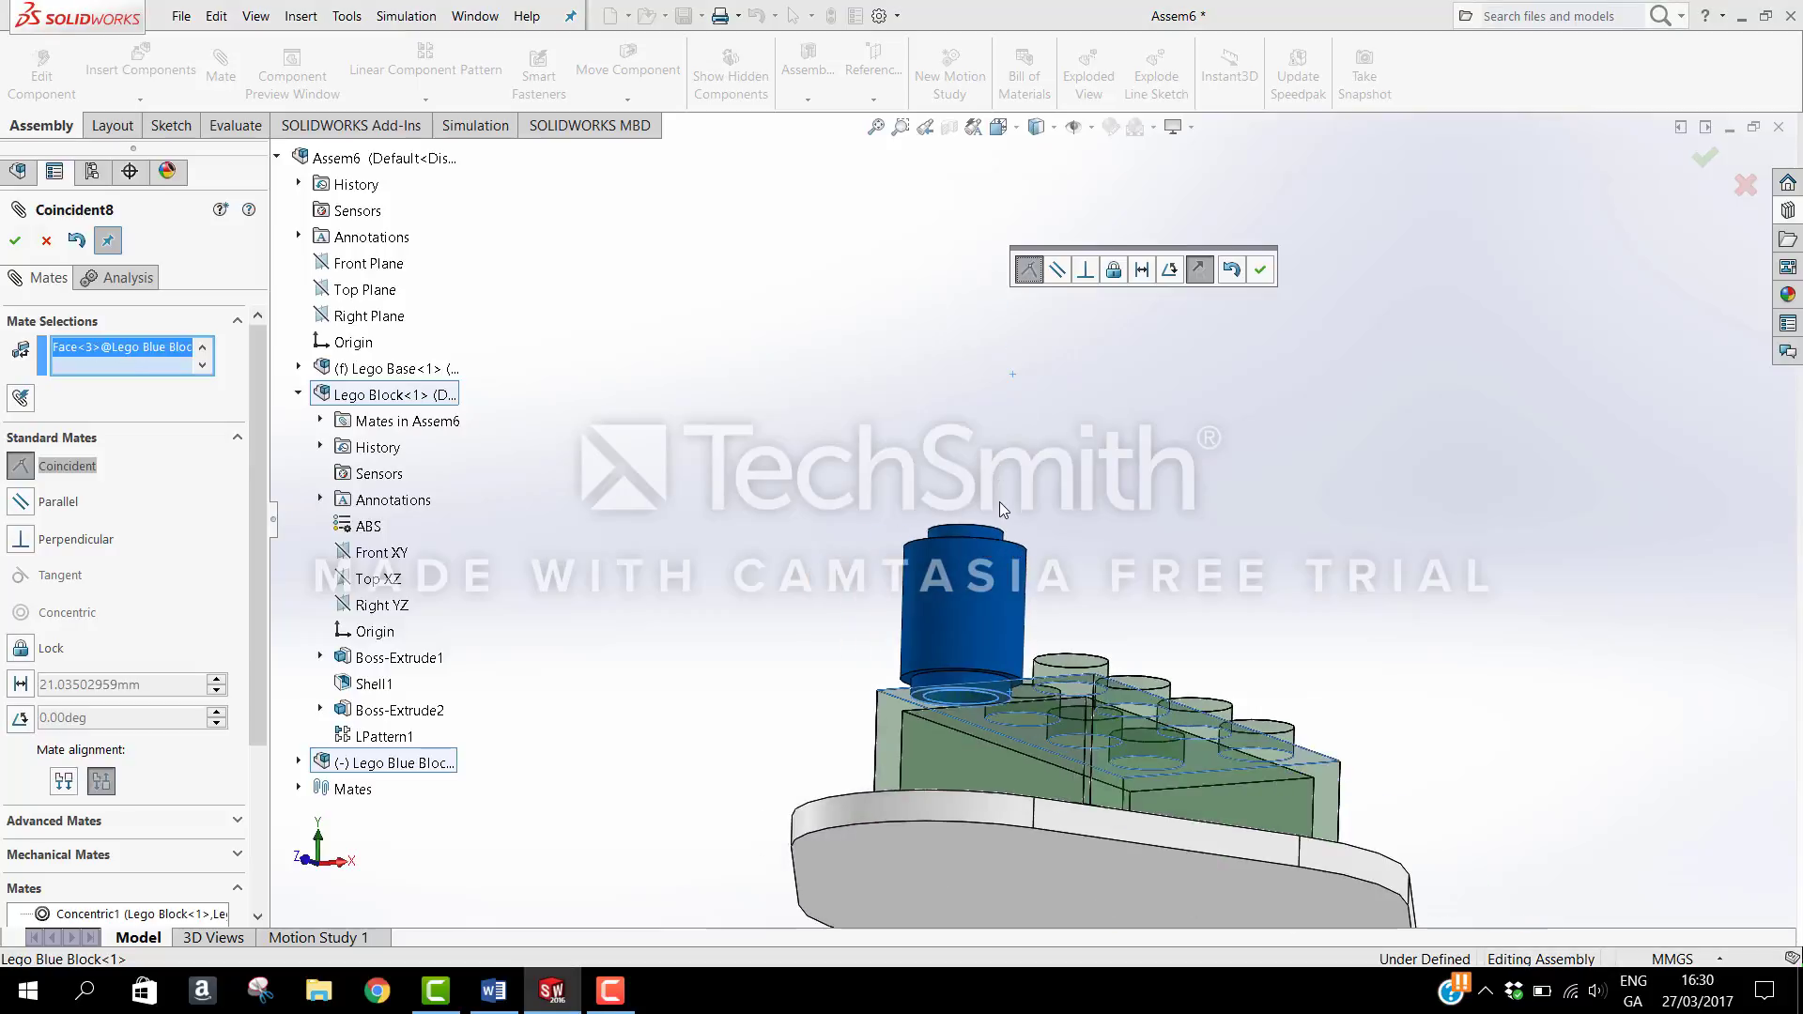
middle_click_drag(1022, 507, 989, 646)
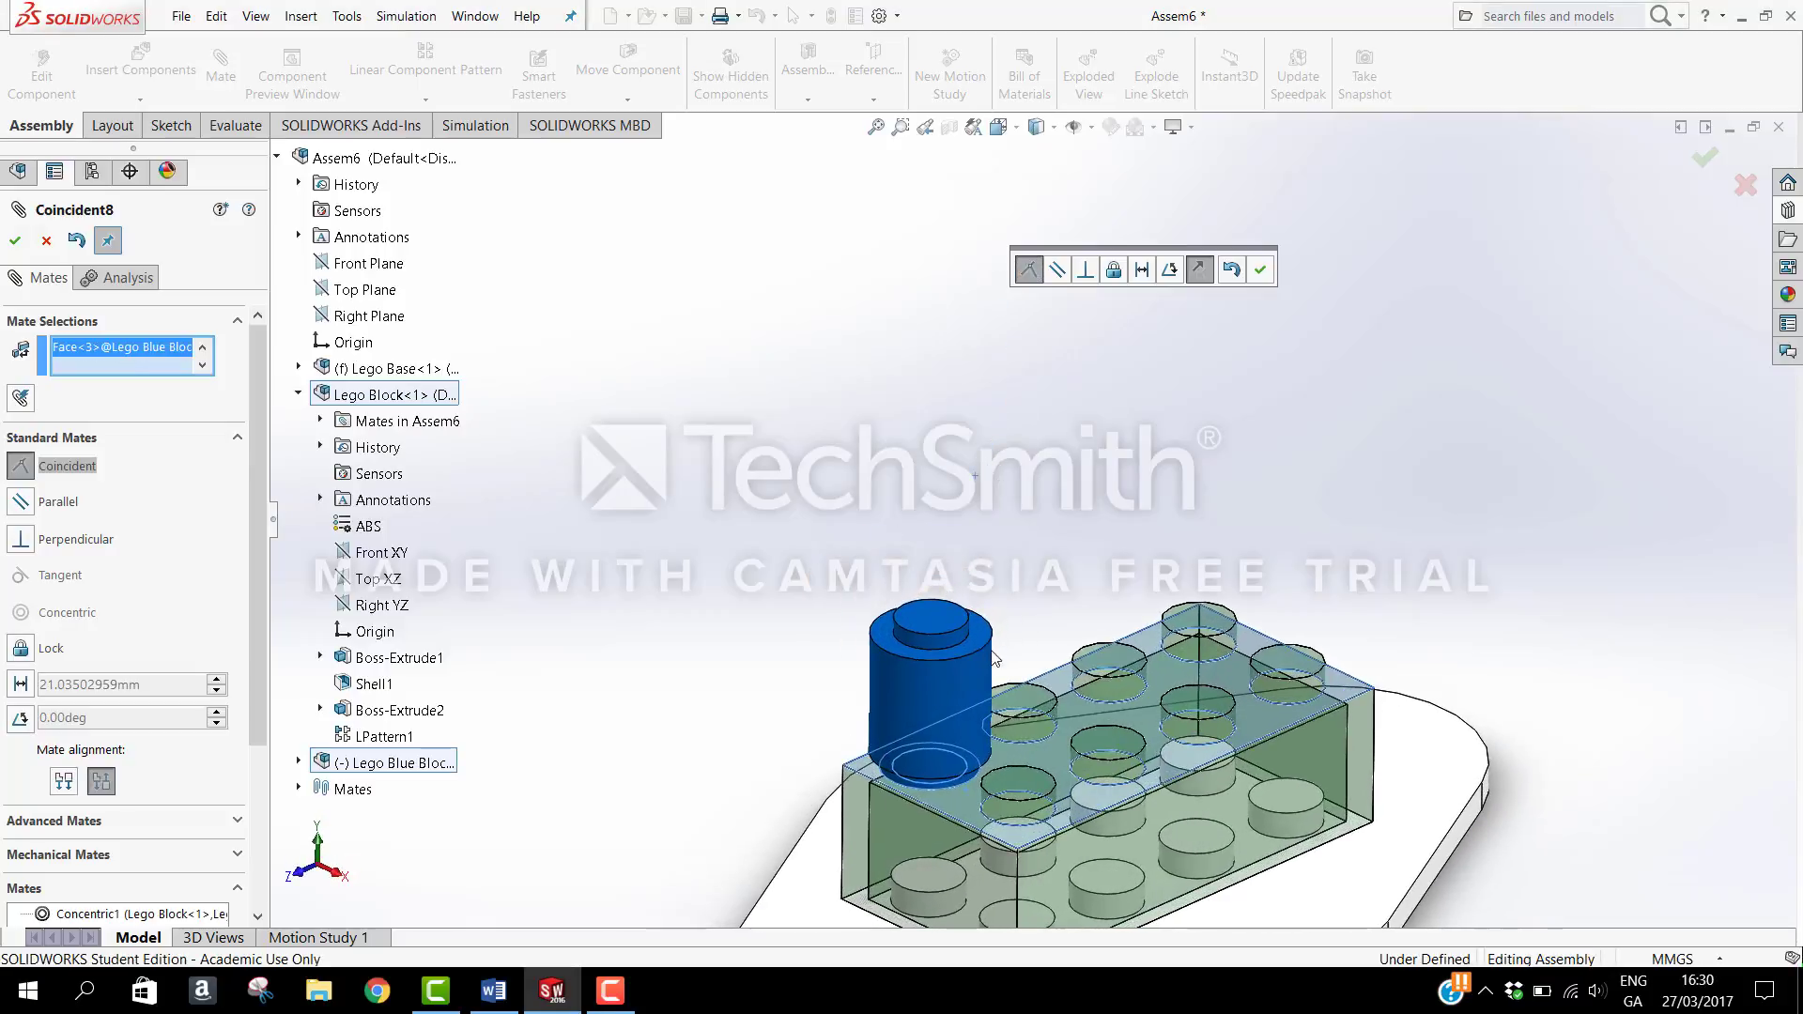
scroll(994, 619, "up", 2)
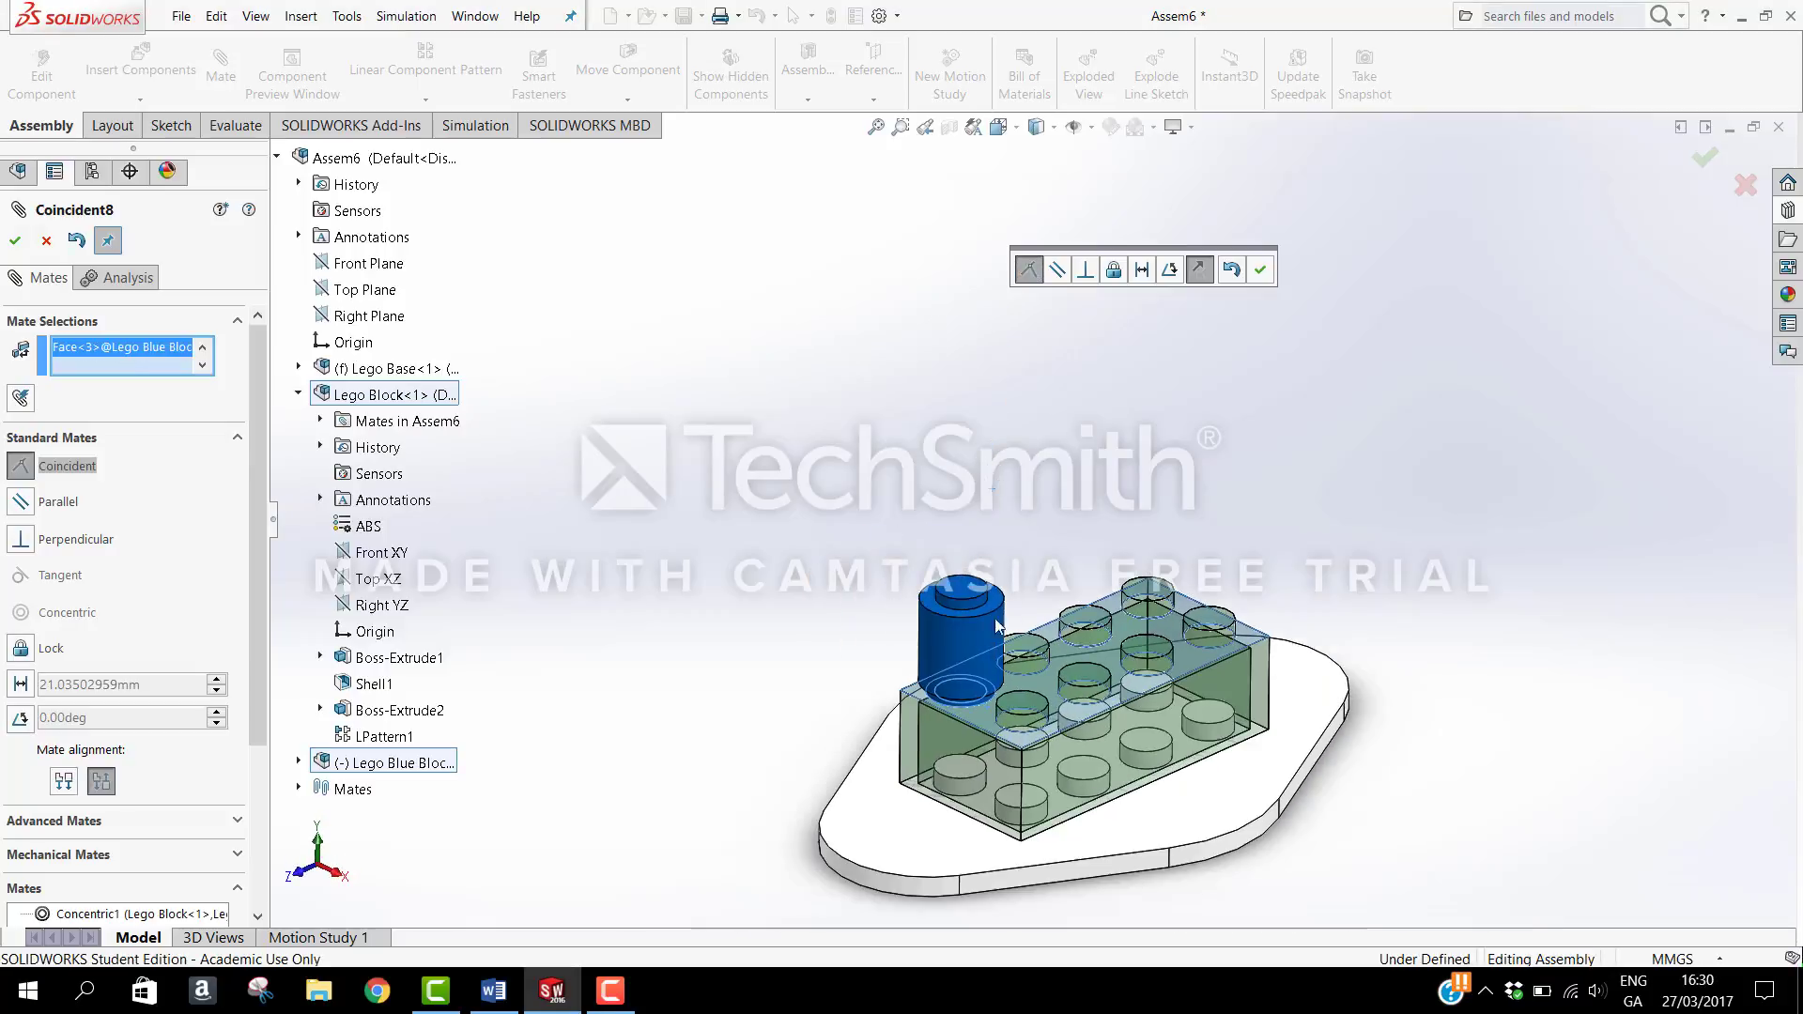
left_click(1260, 271)
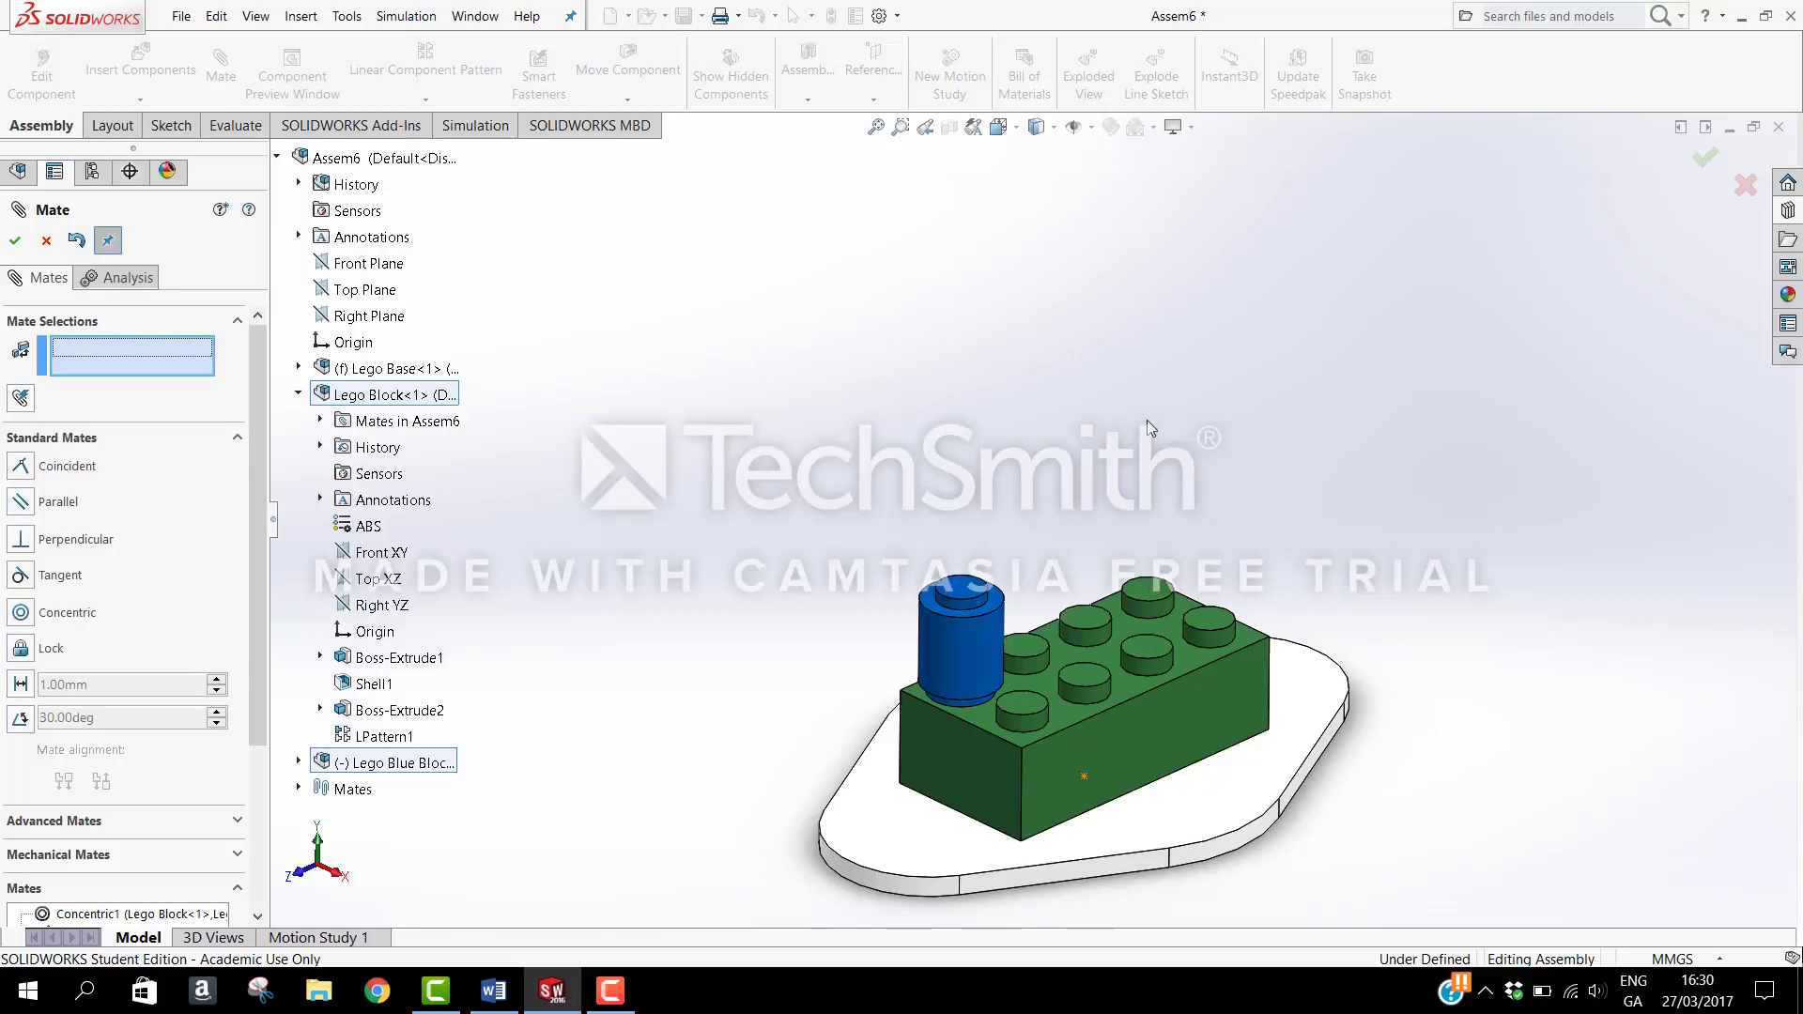
Step: Add a tangent mate between the Lego Block's long side face and the Lego Blue Block's cylindrical face, and finish mating
scroll(1154, 423, "up", 1)
scroll(1349, 558, "down", 1)
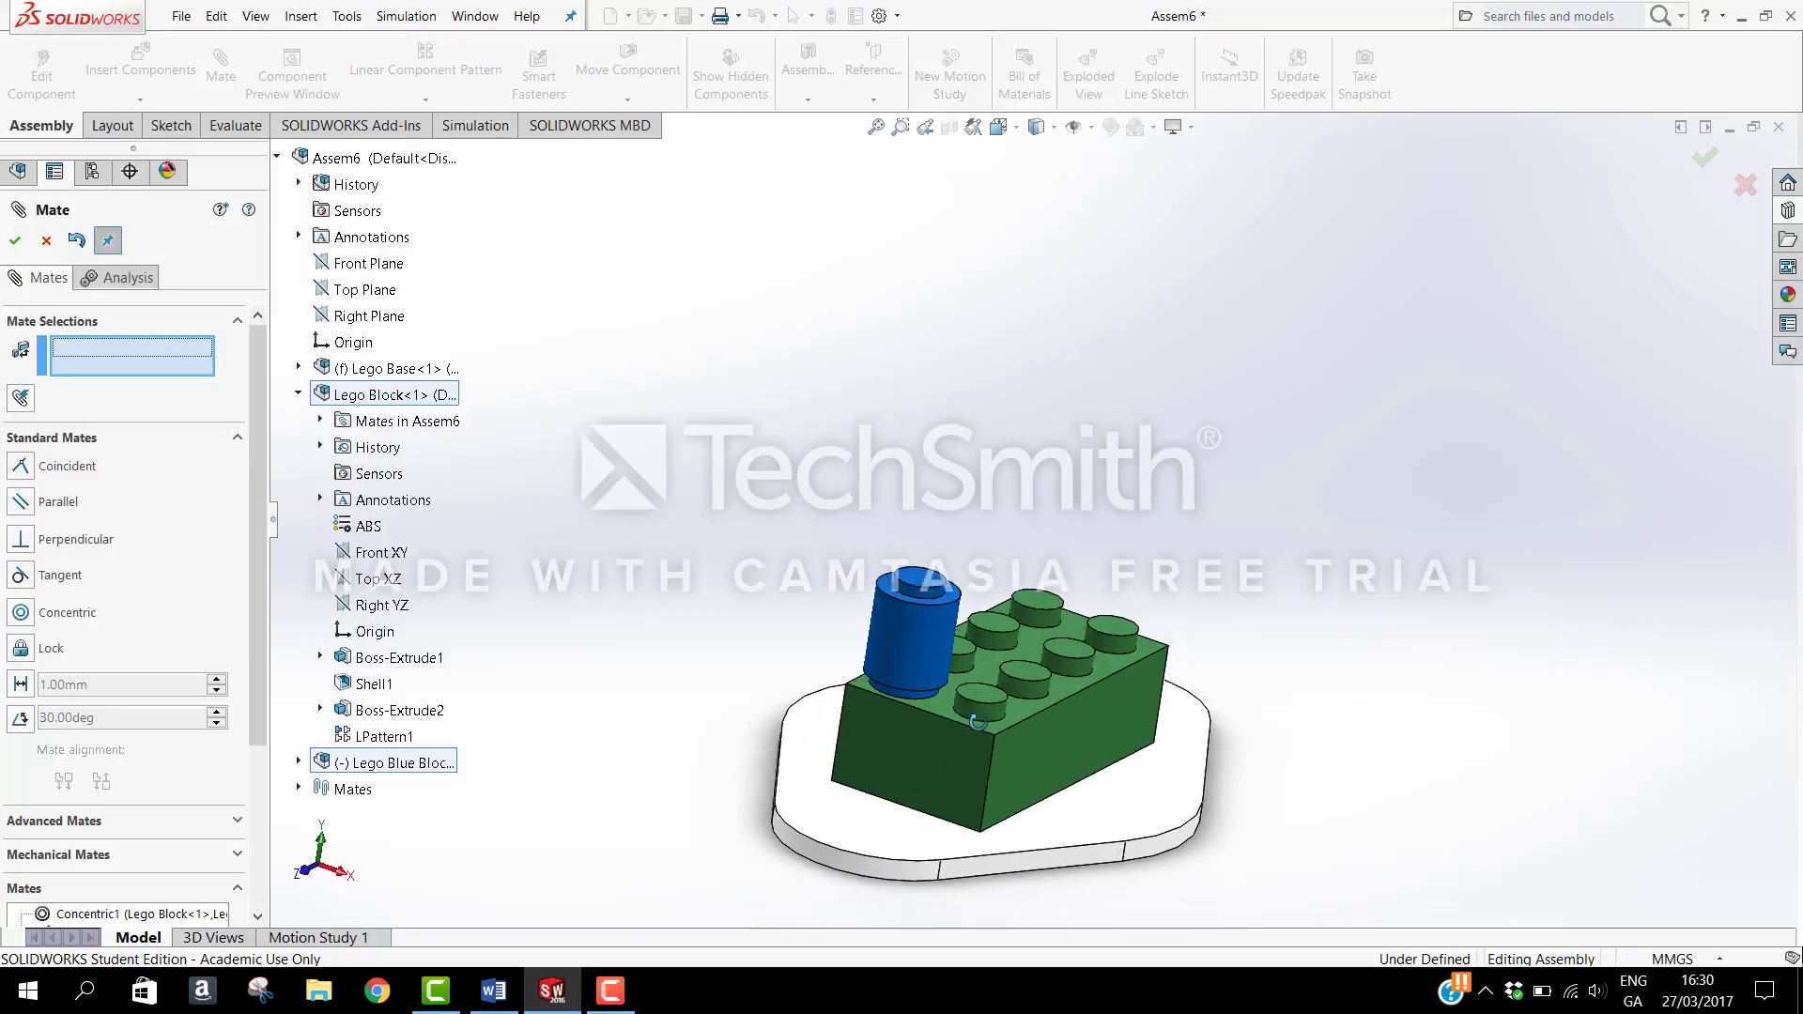
middle_click_drag(918, 752, 937, 711)
left_click(921, 695)
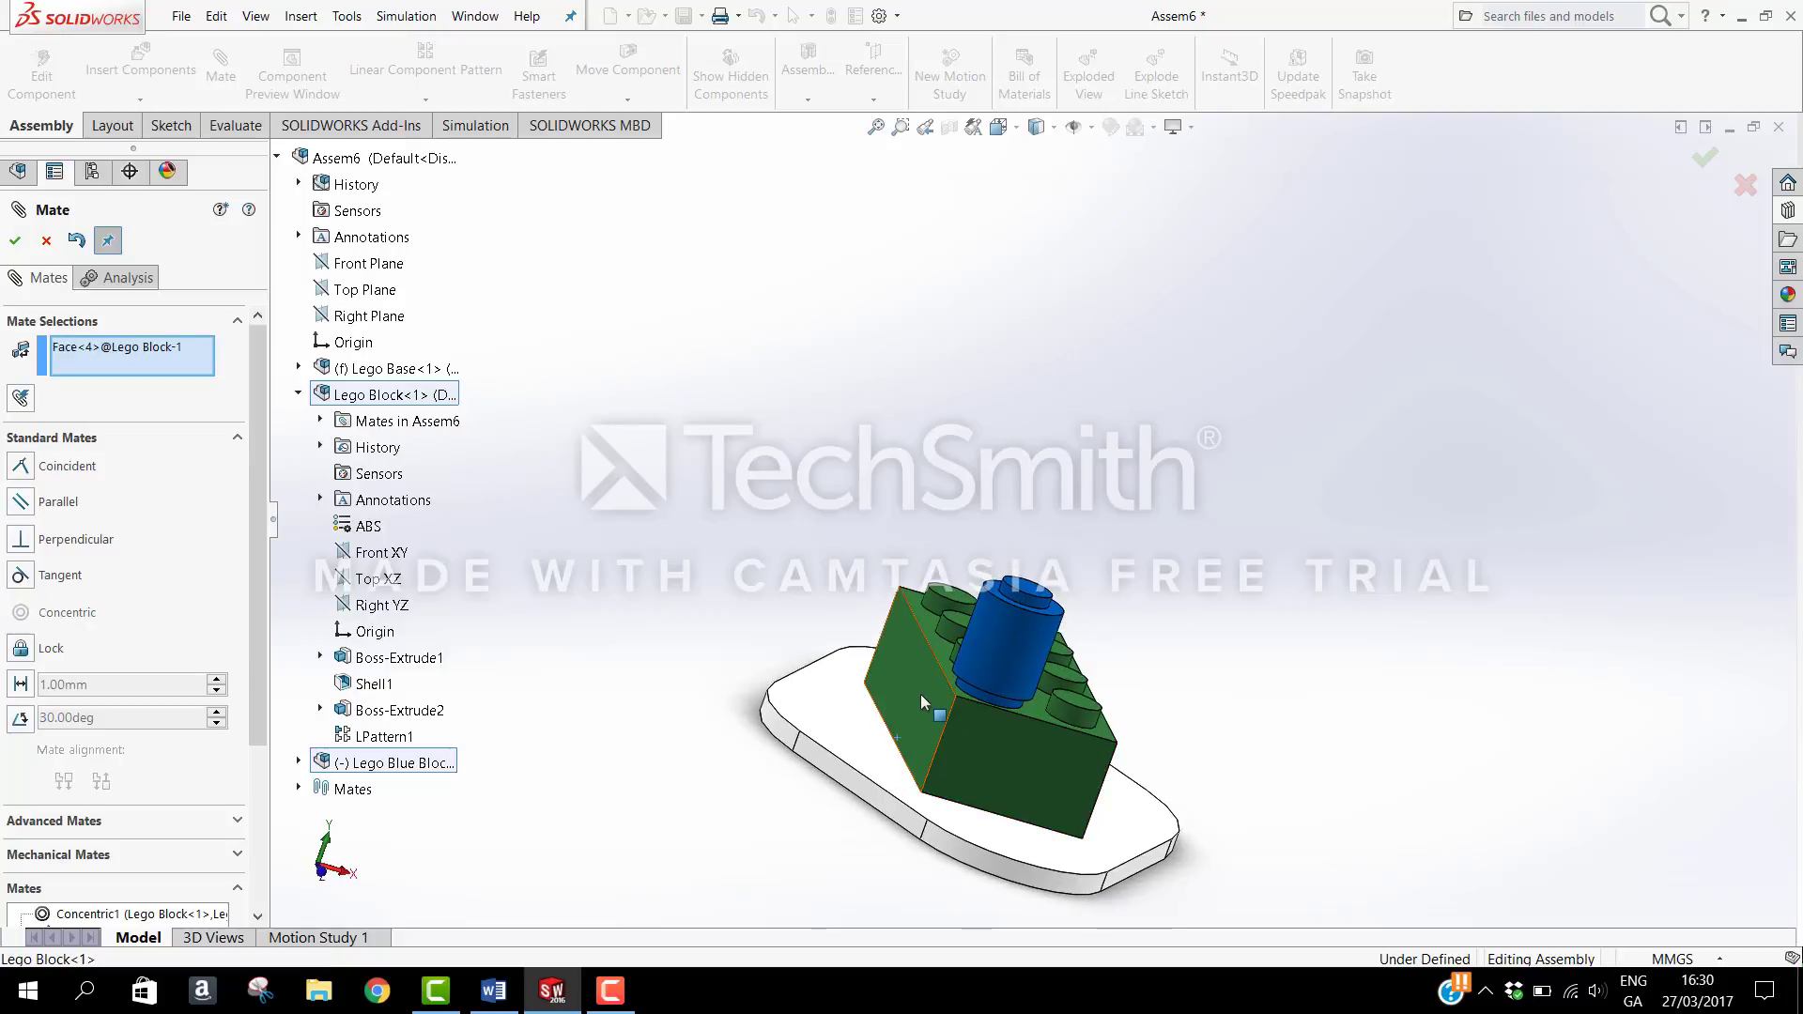
left_click(975, 629)
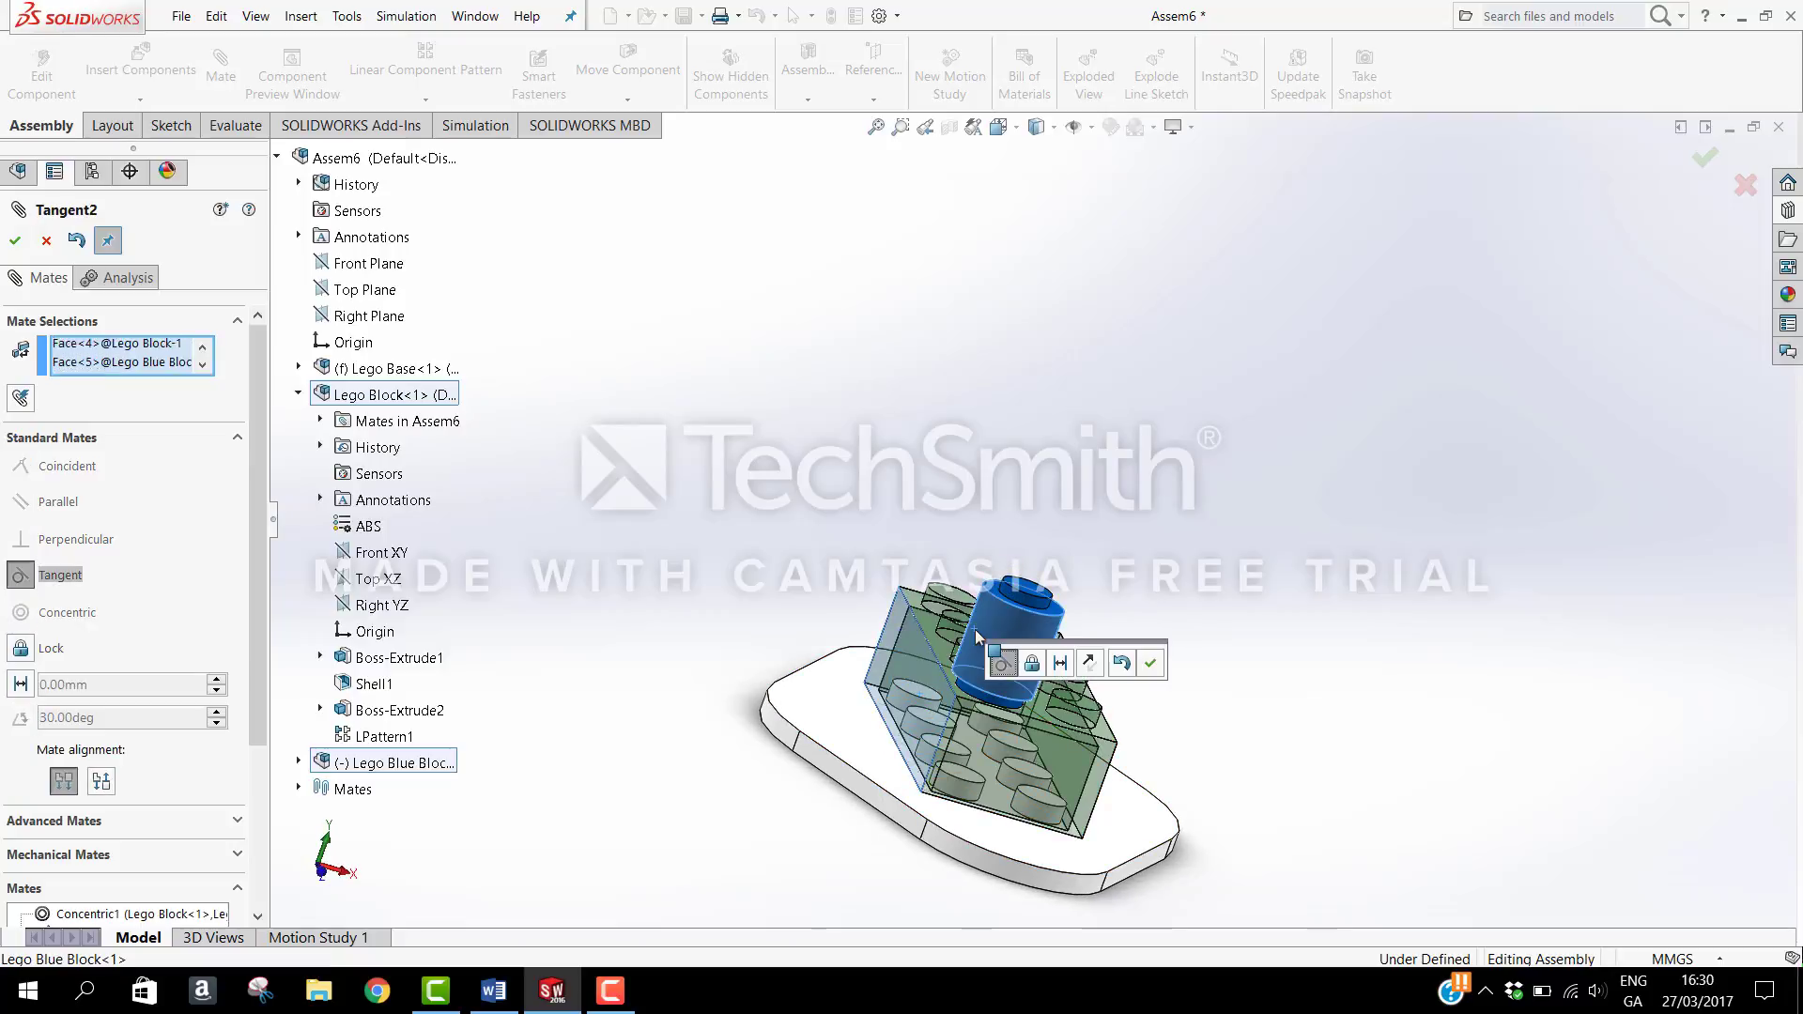
left_click(16, 243)
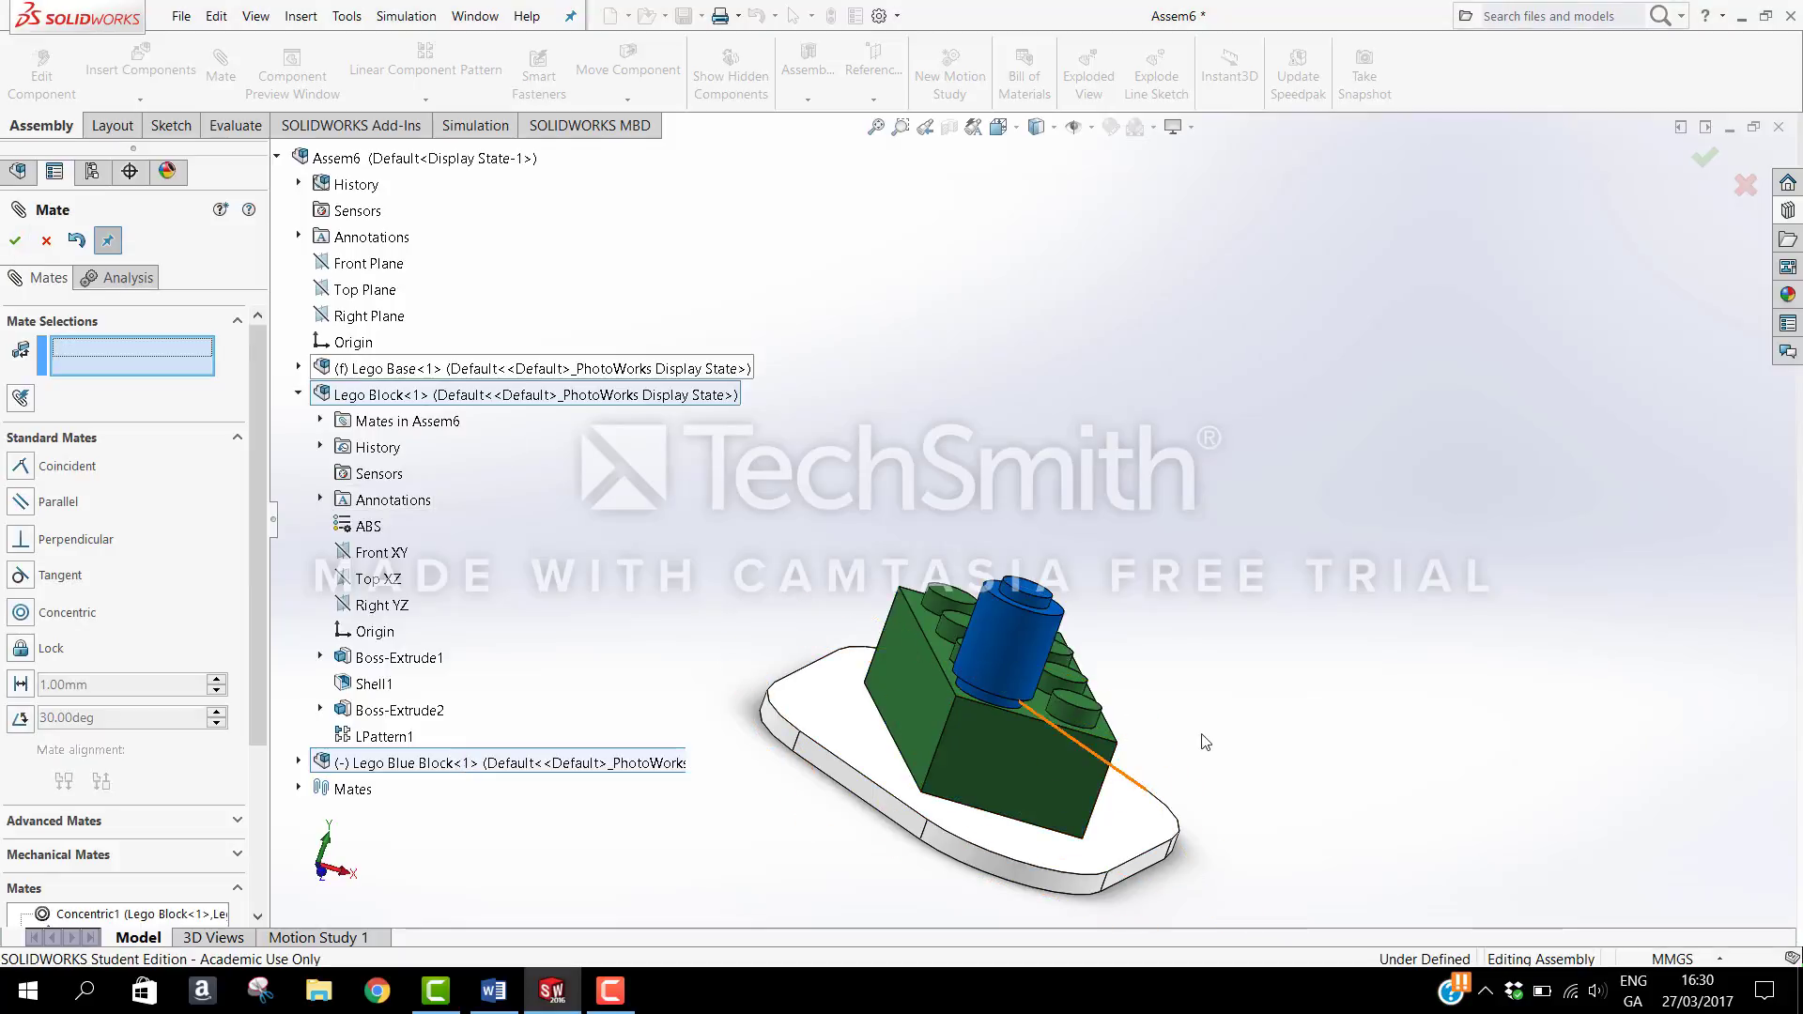
middle_click_drag(1204, 742, 1091, 775)
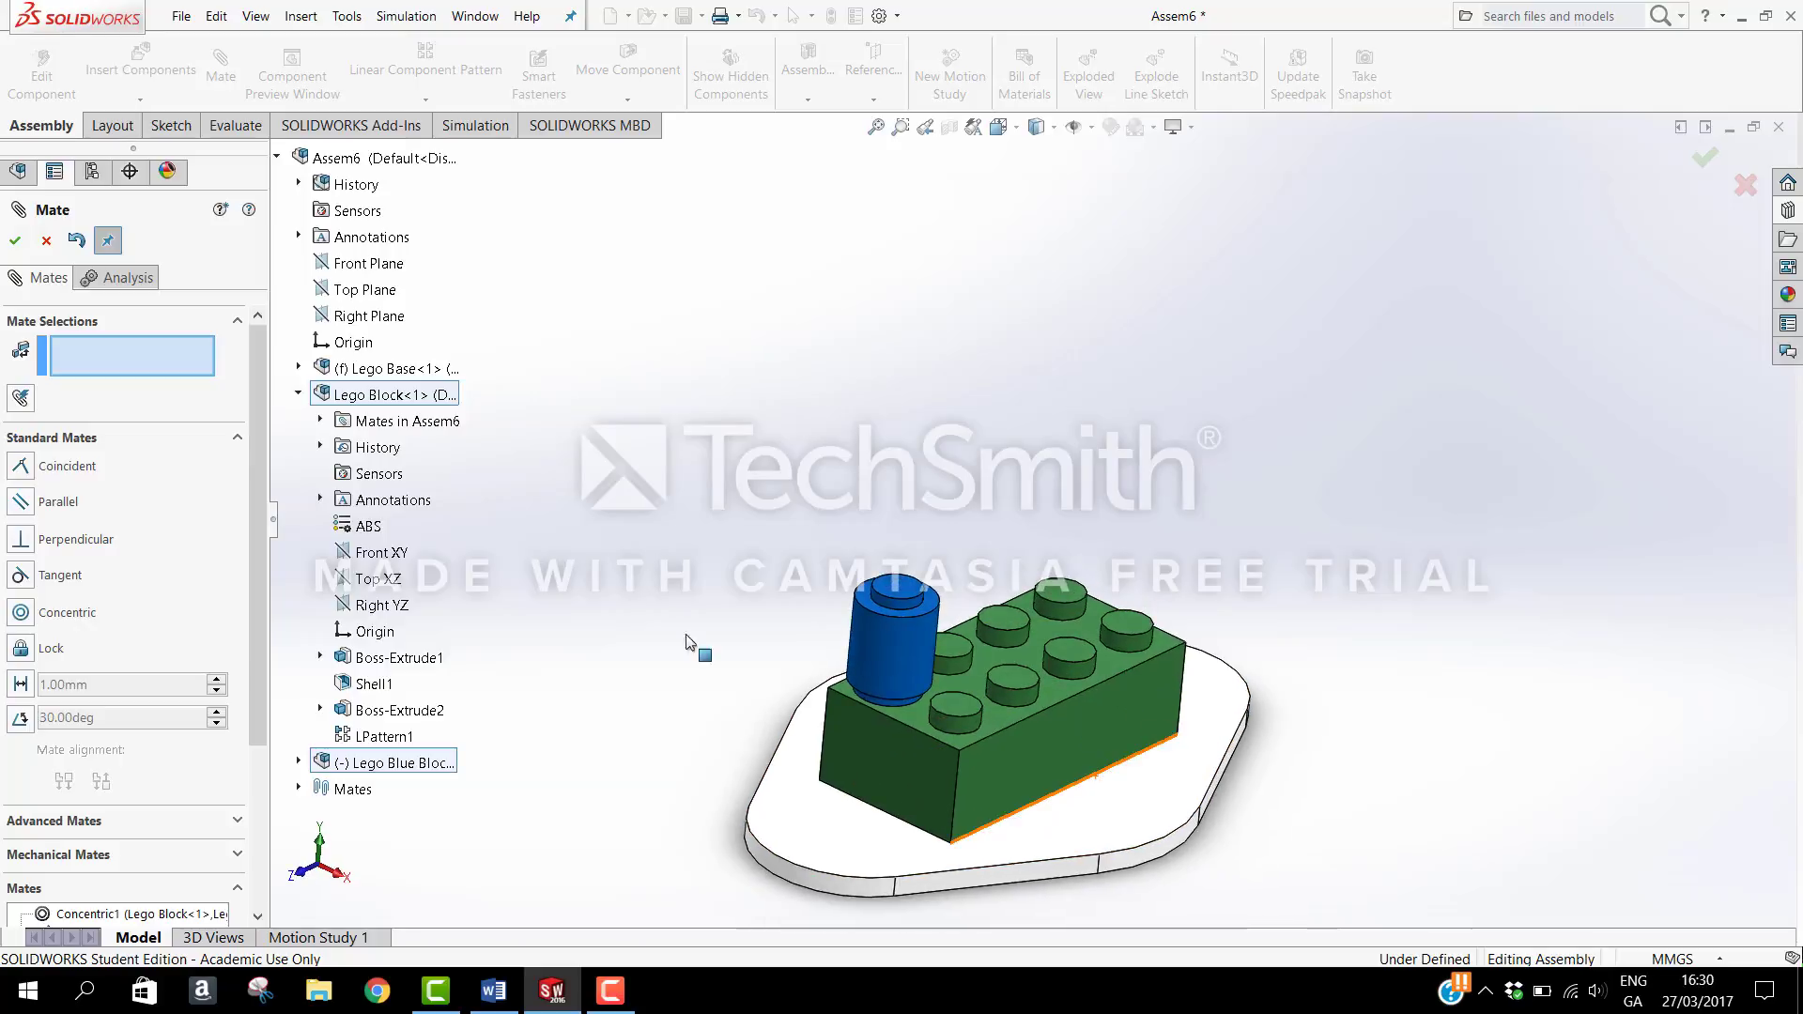
key("Escape")
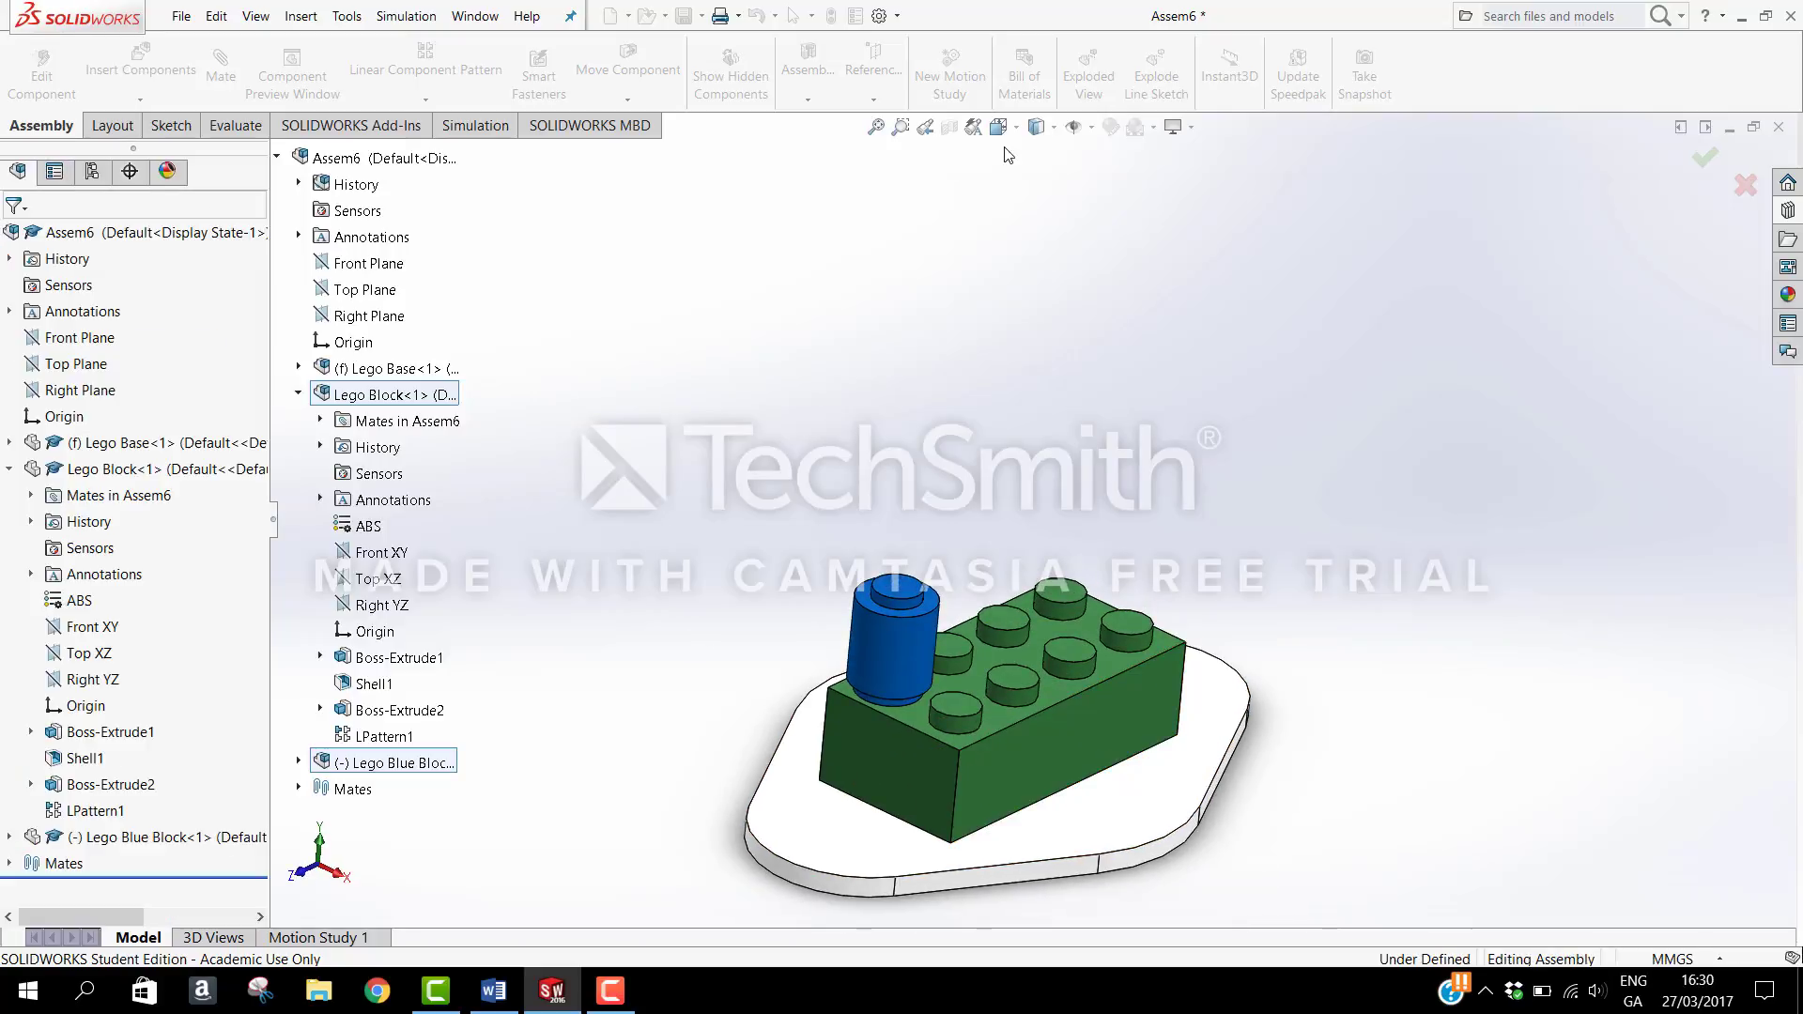
Step: Insert the Legoman Body part in free space beside the green block and rotate it so its other arm hole faces the block
scroll(1014, 518, "up", 2)
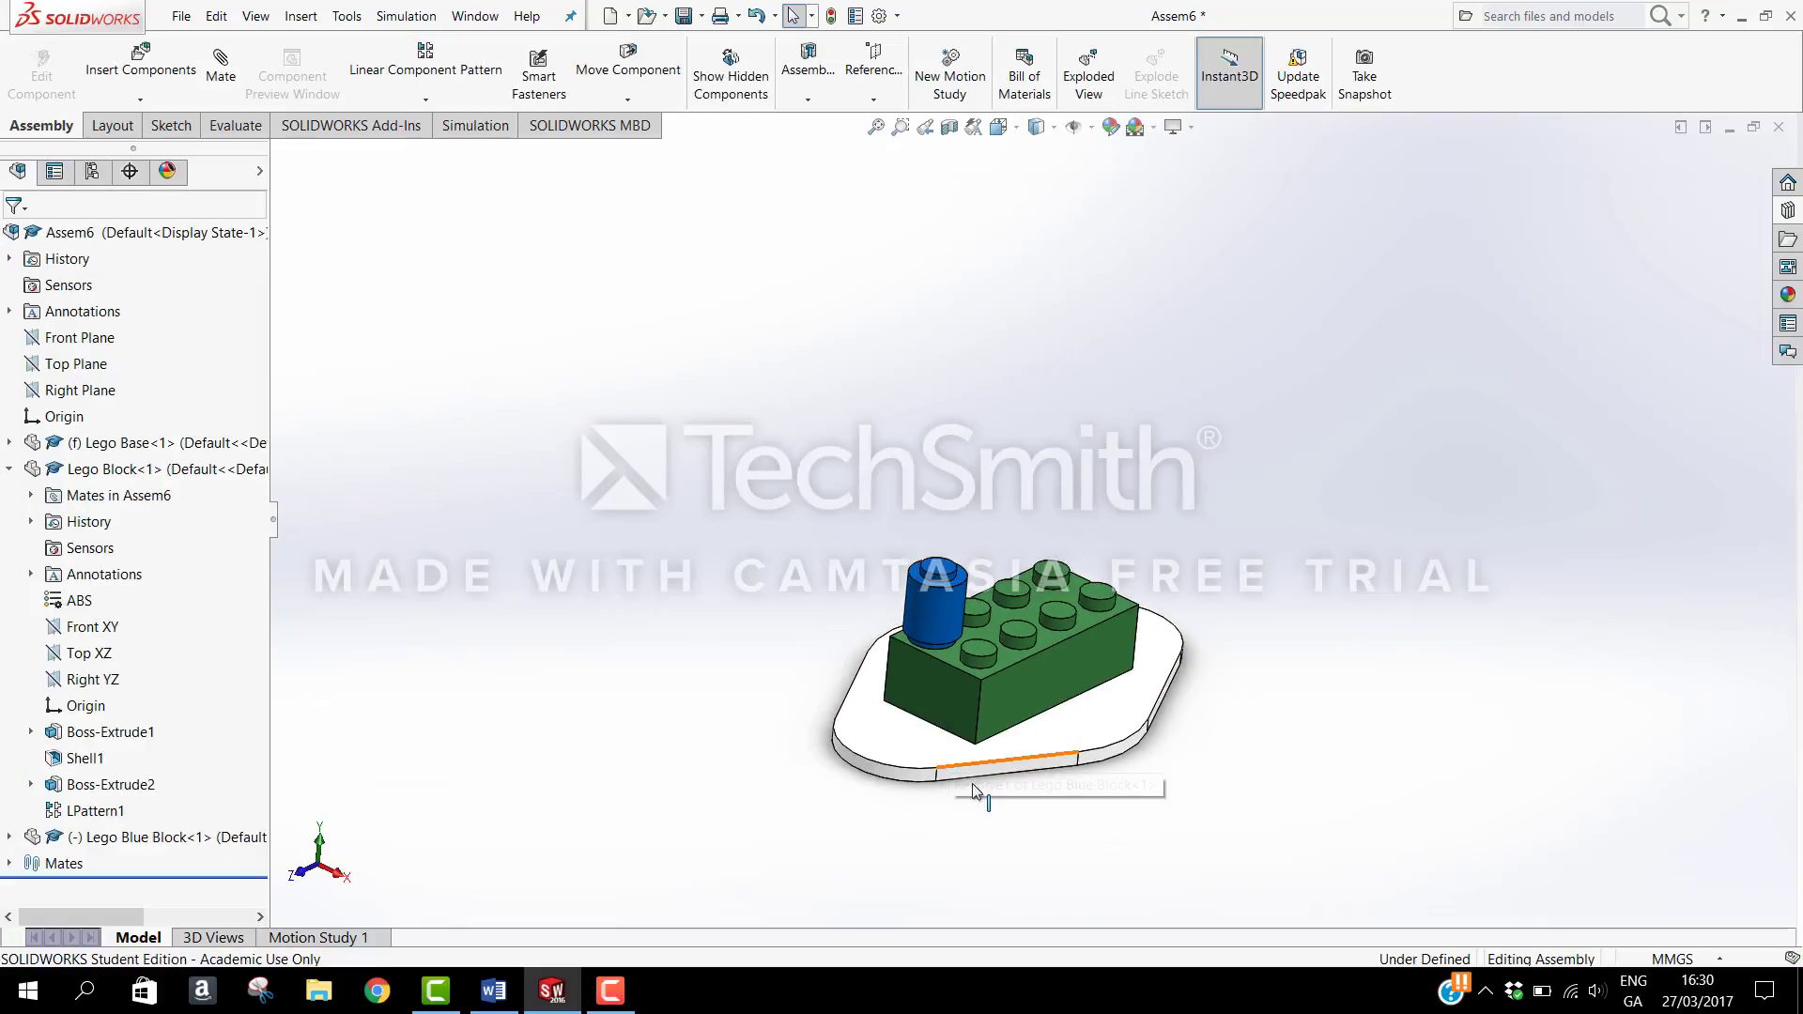
scroll(977, 797, "down", 2)
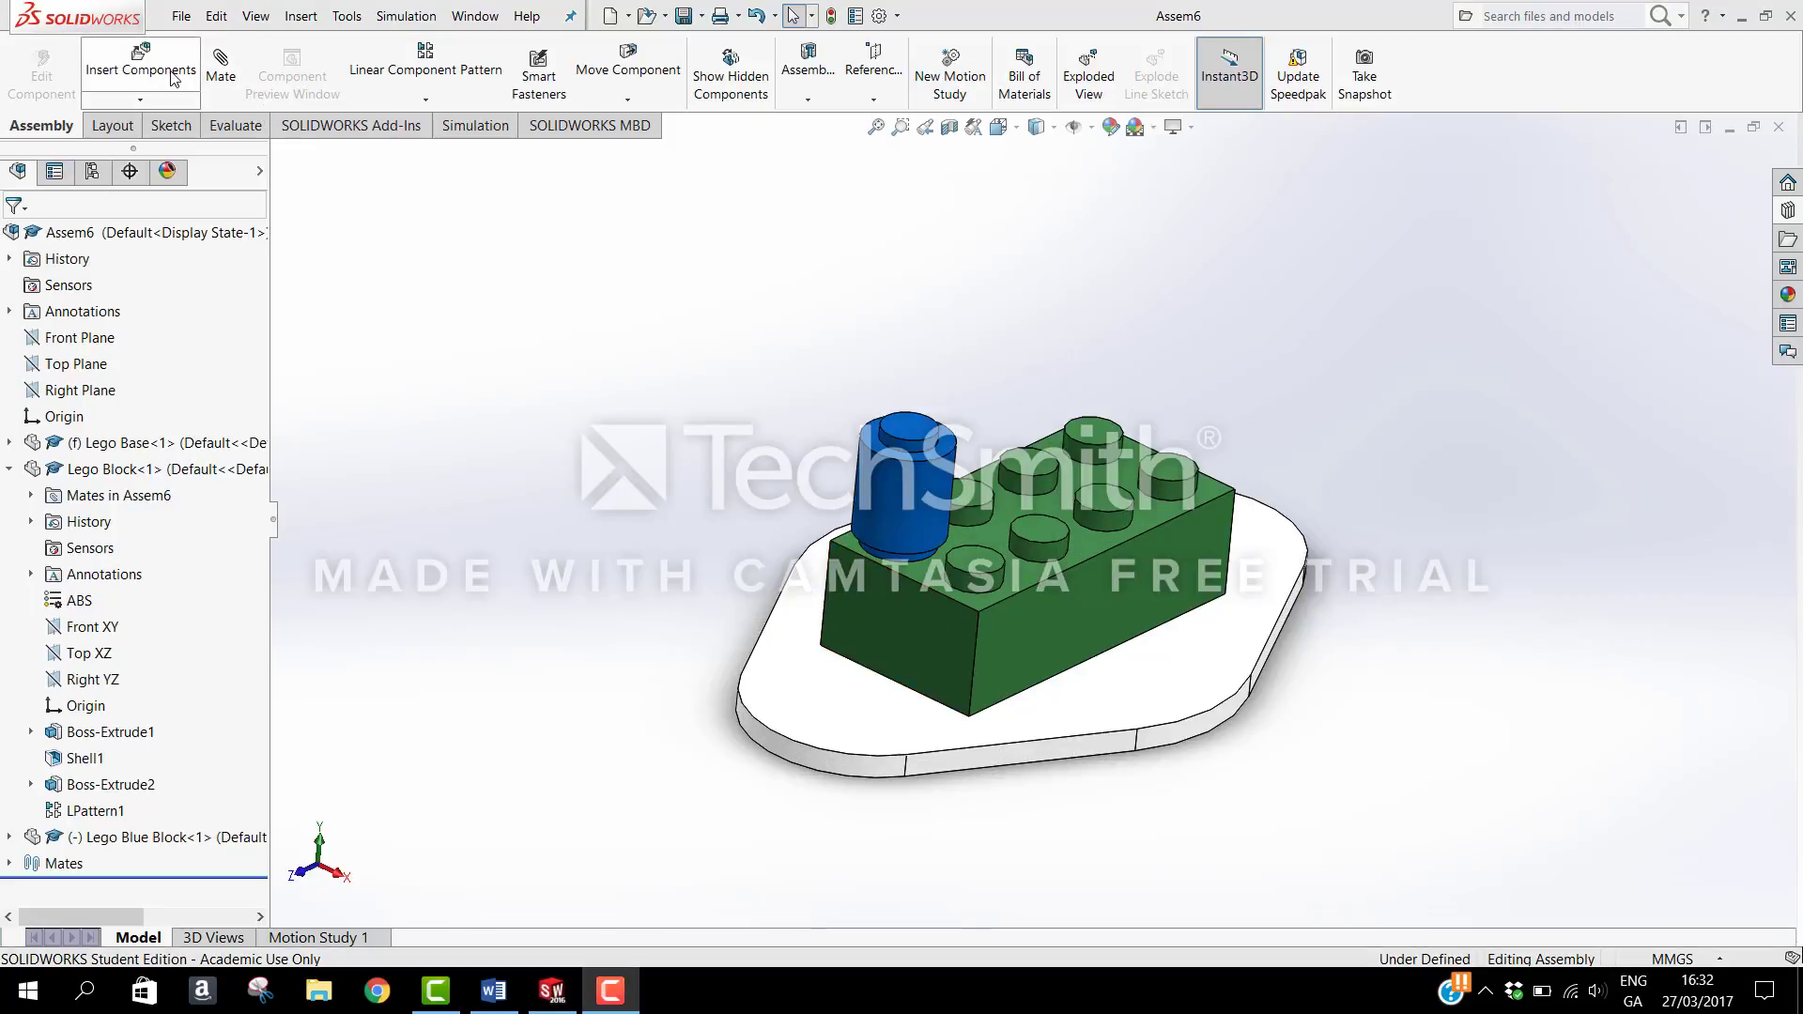
left_click(171, 75)
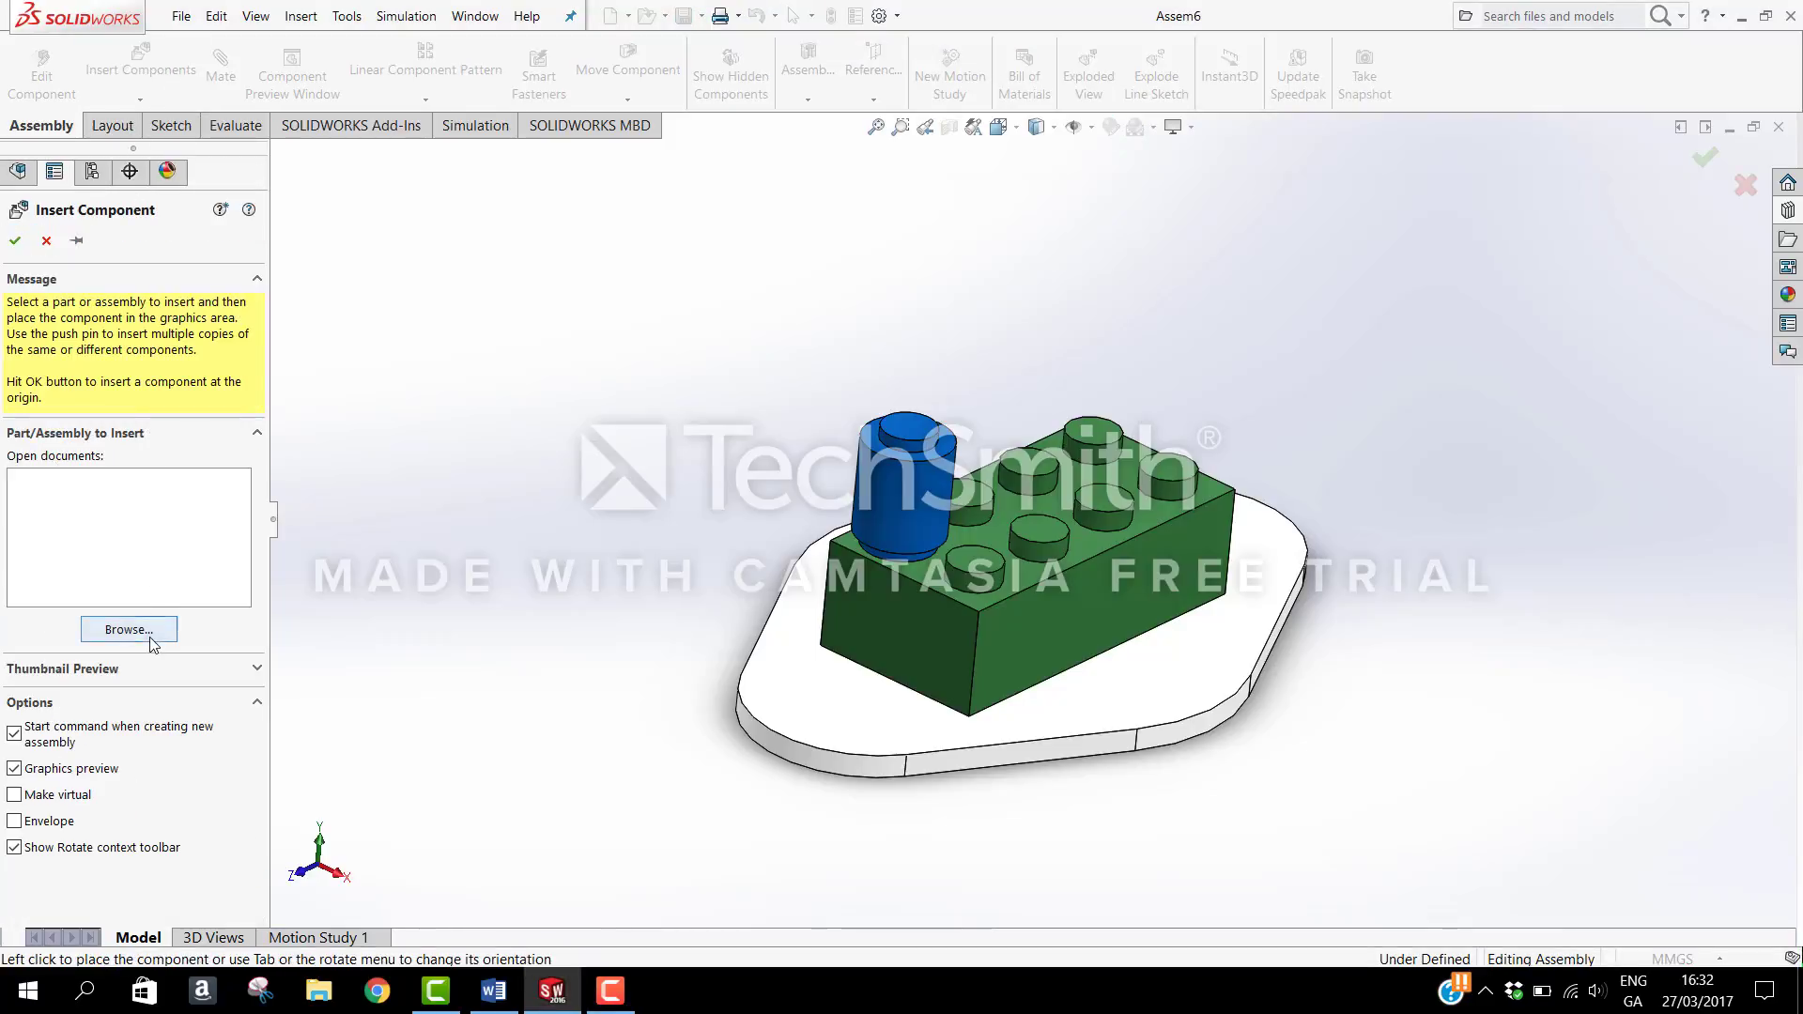
left_click(159, 625)
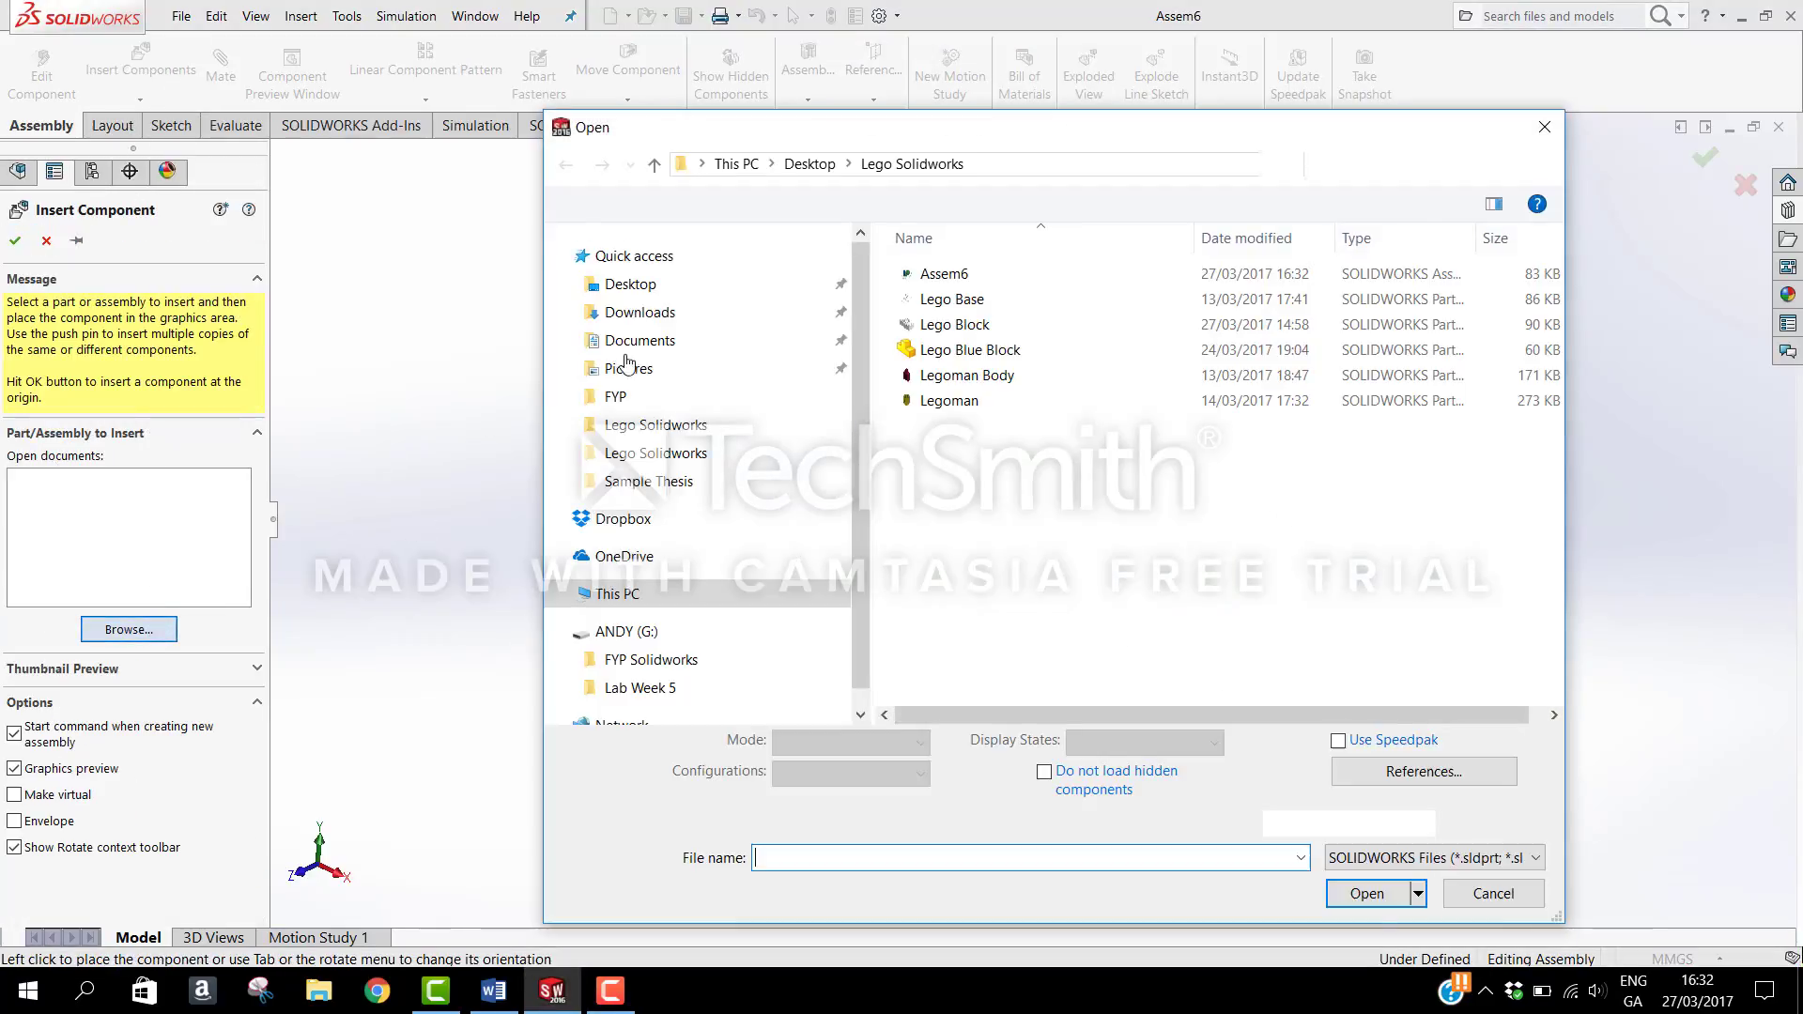
left_click(989, 380)
left_click(1367, 879)
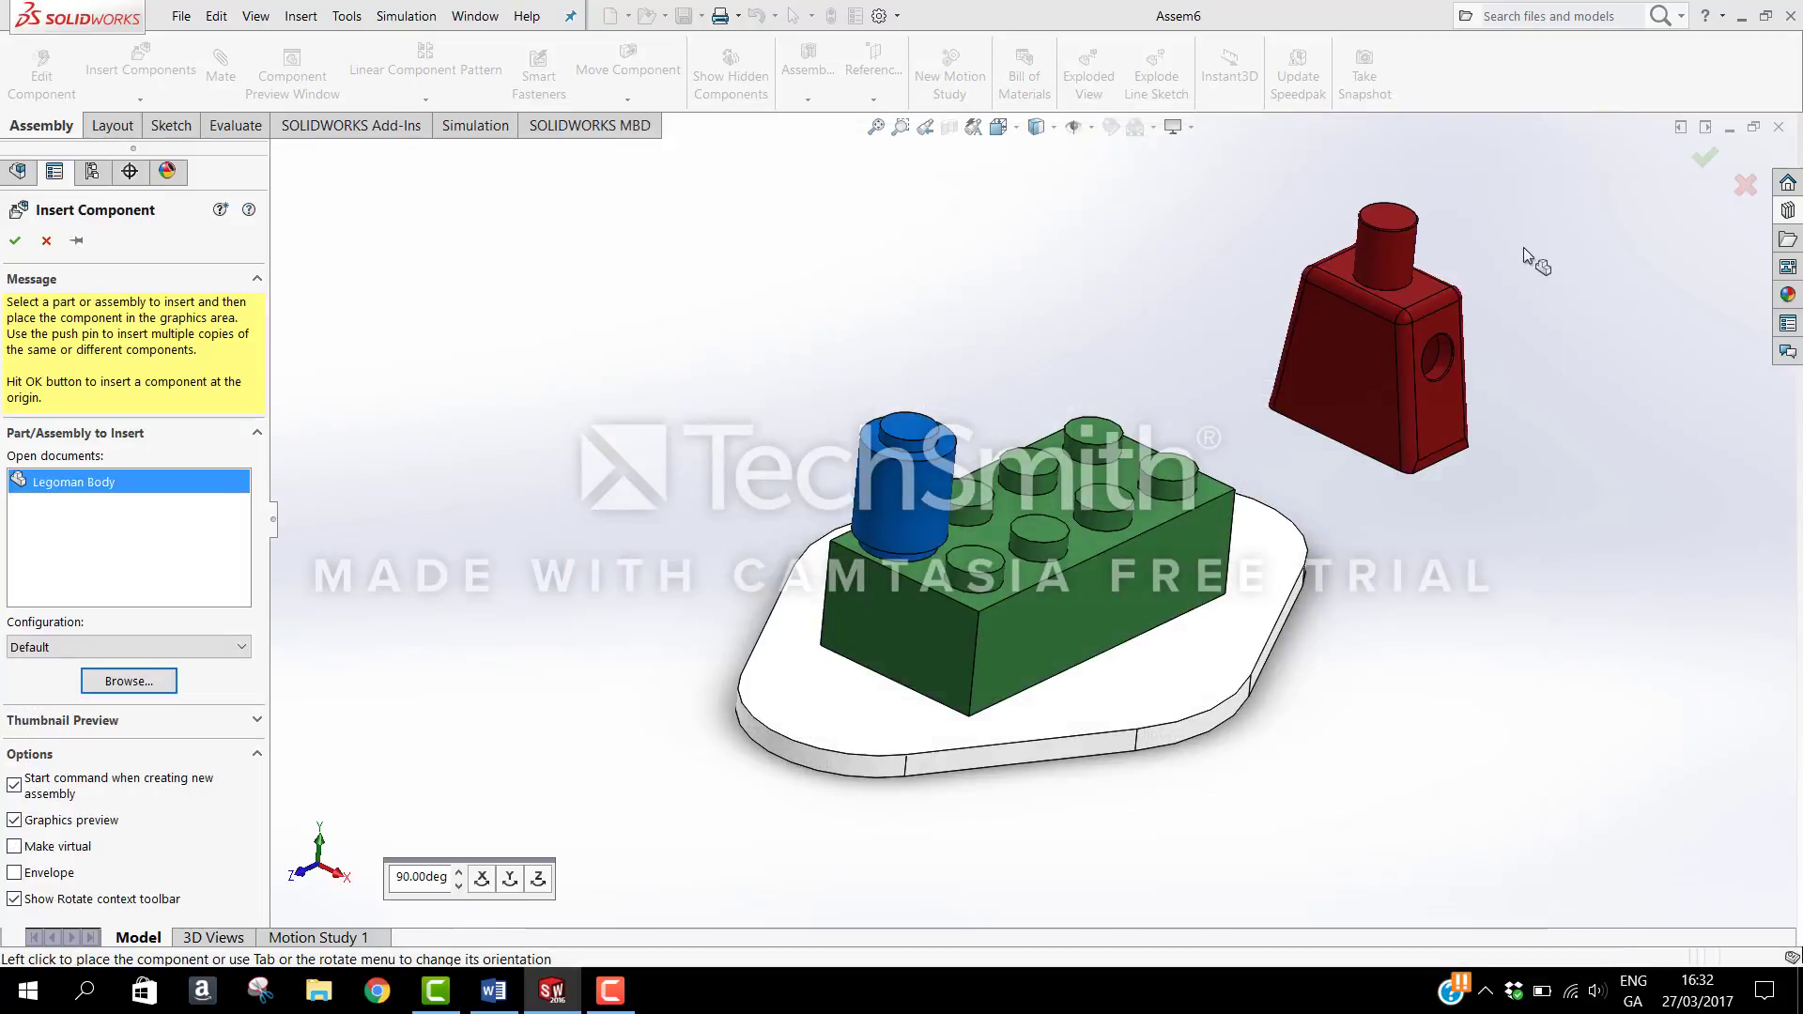
left_click(1370, 311)
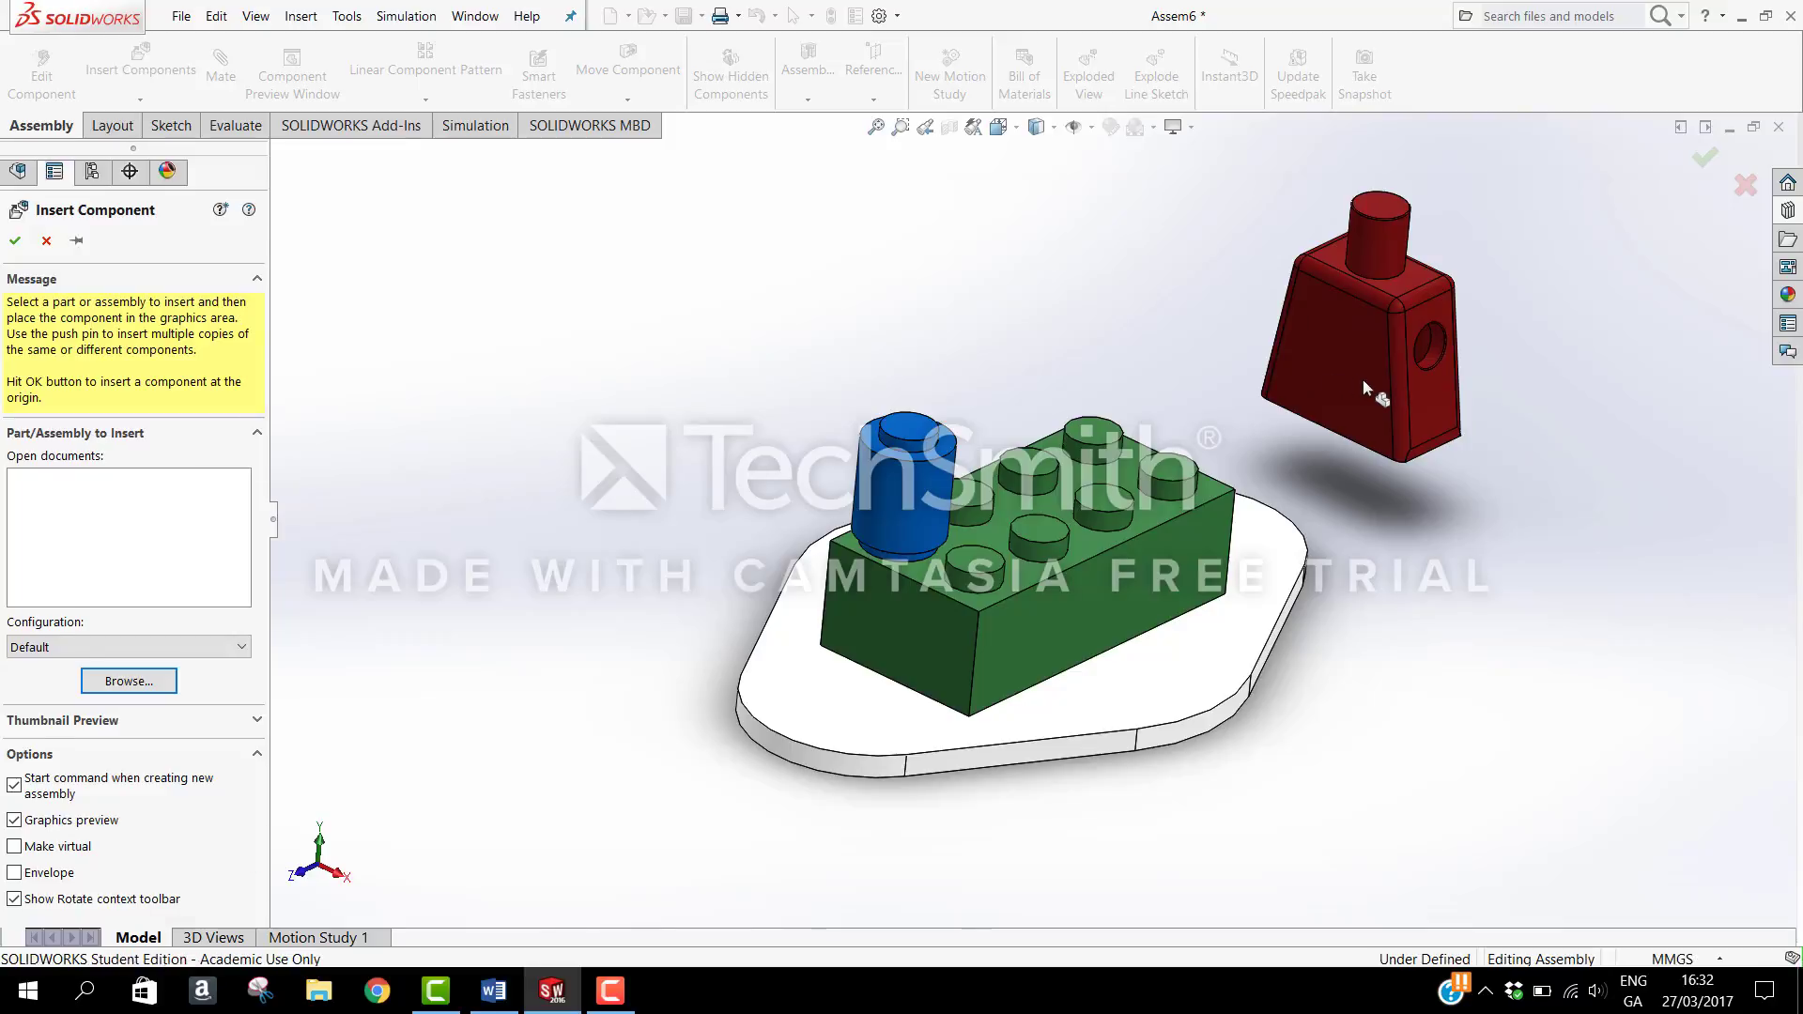
right_click_drag(1361, 379, 1445, 606)
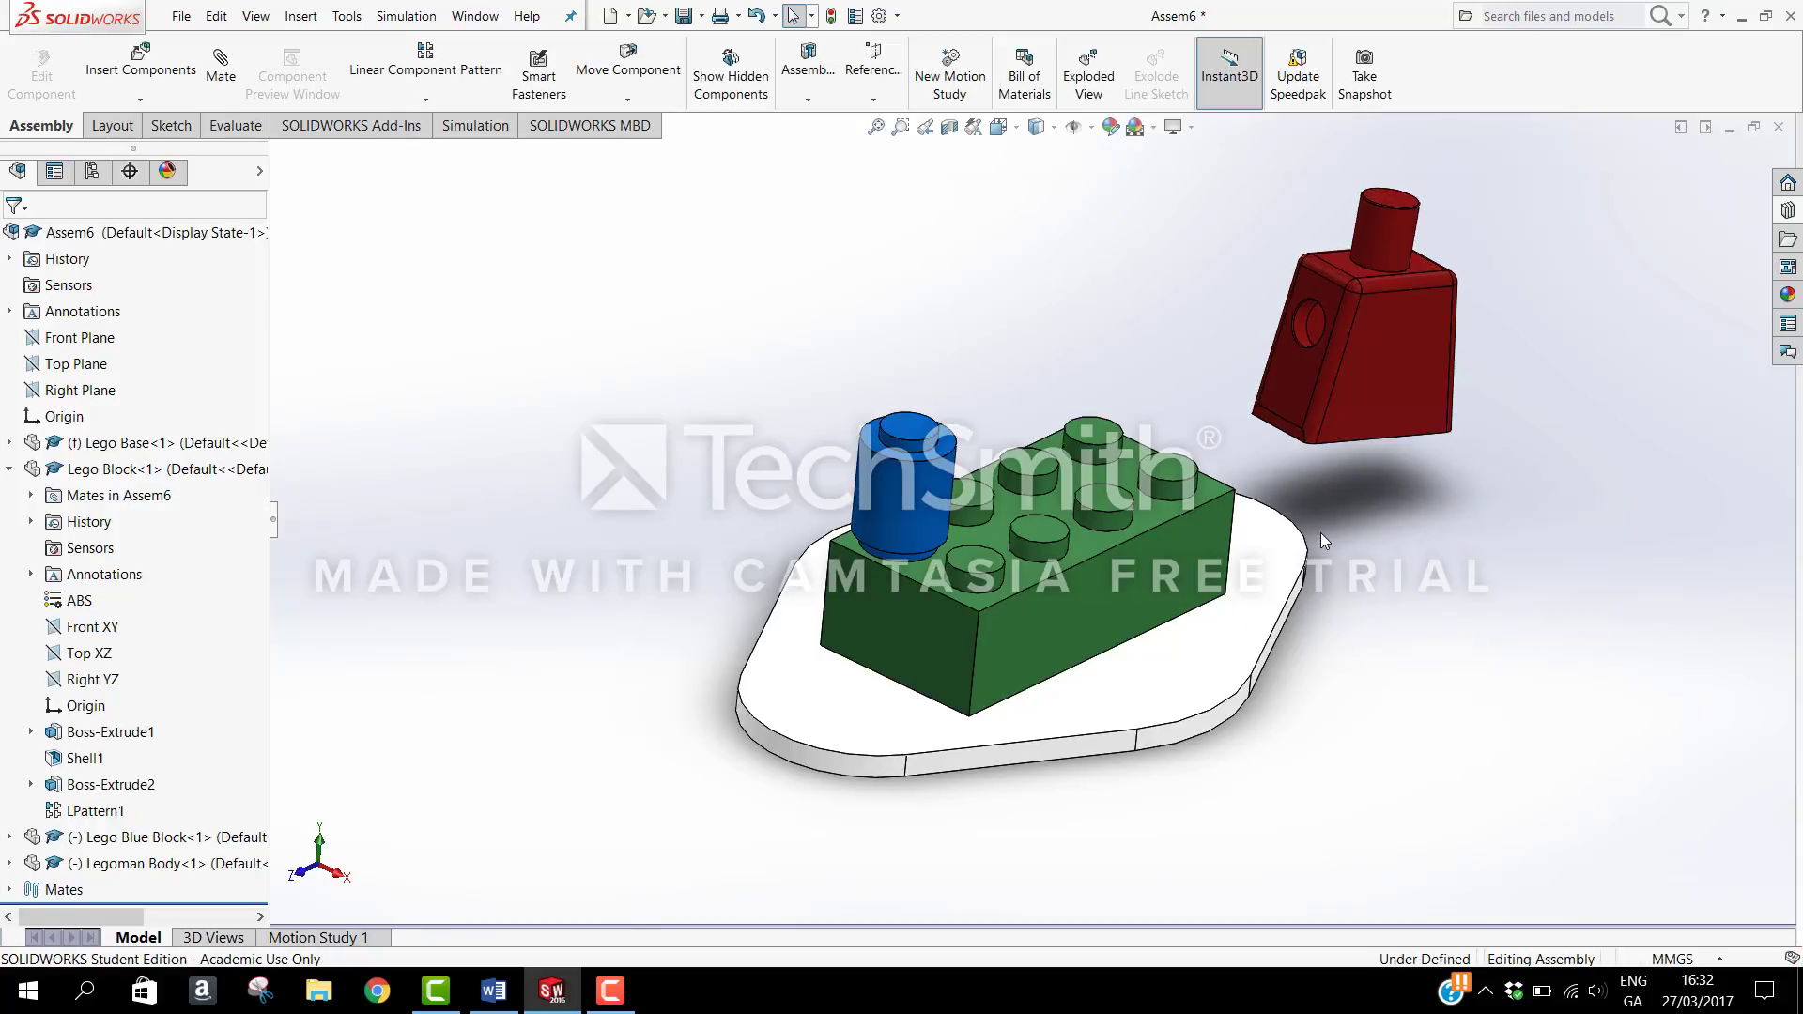
Step: Add a coincident mate between the Lego Block's top face and the Legoman Body's bottom face
left_click(1147, 512)
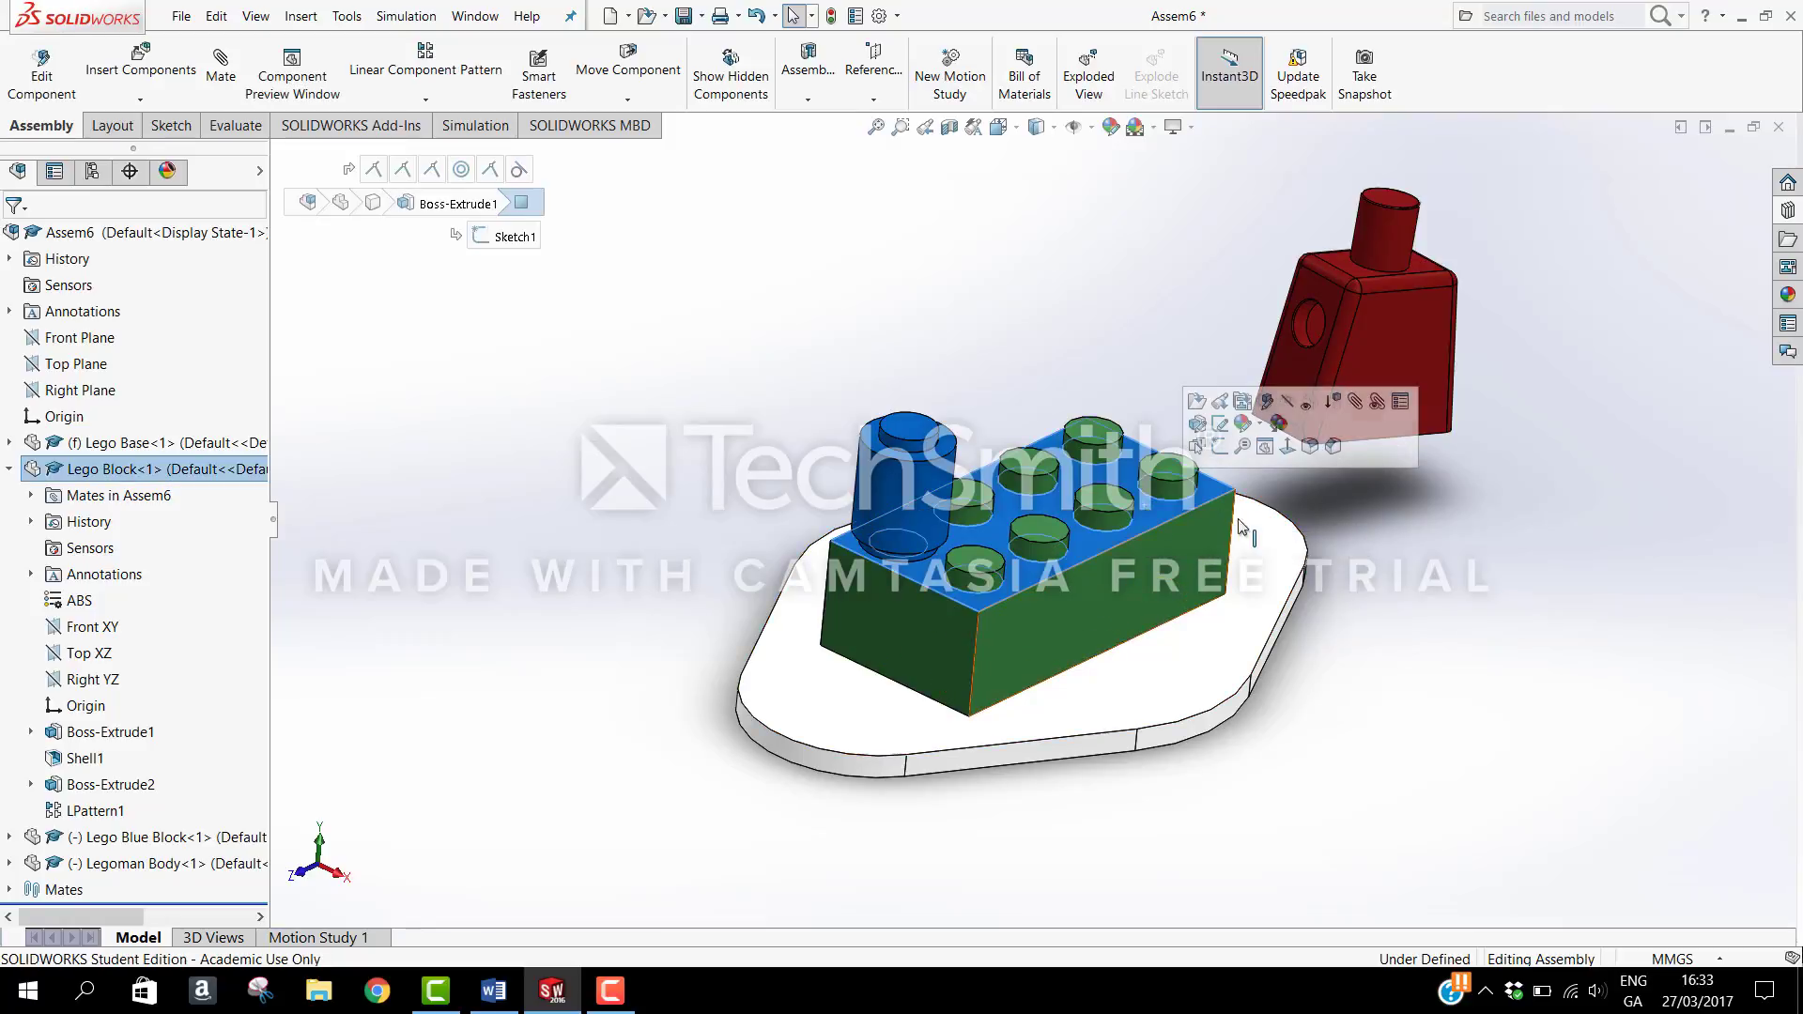
left_click(220, 68)
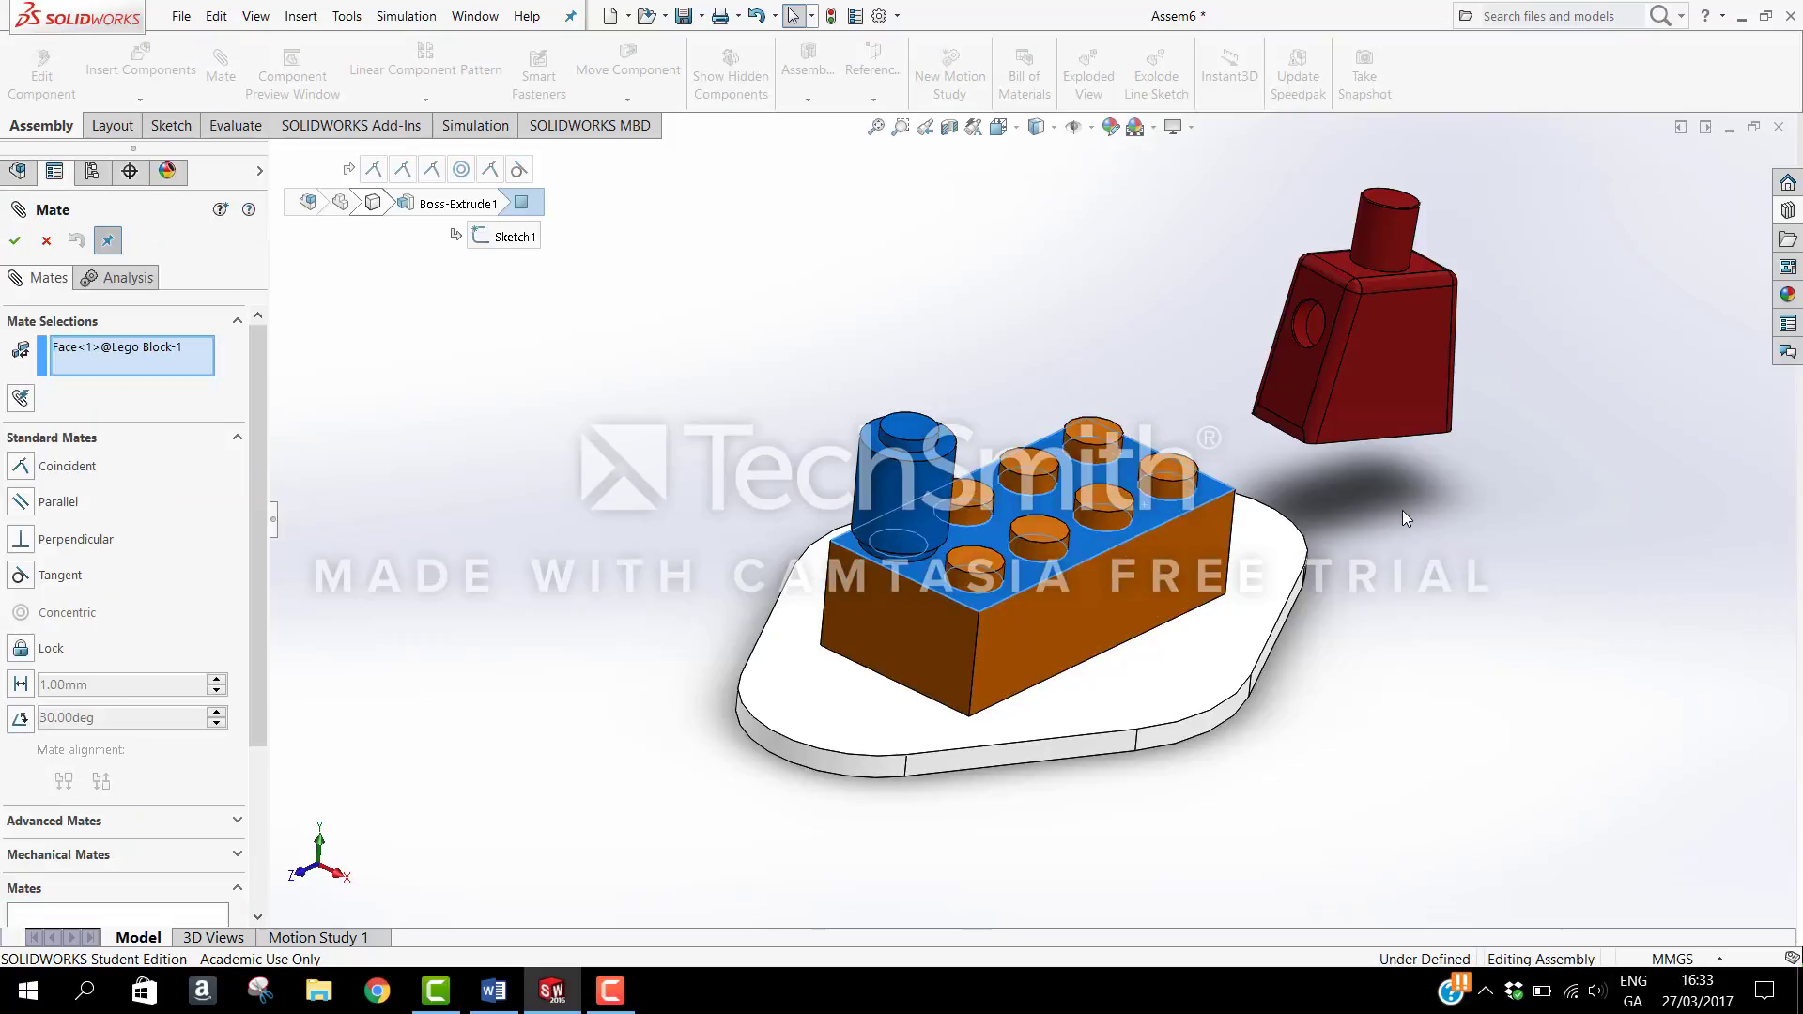
middle_click_drag(1401, 510, 1450, 550)
scroll(1193, 555, "down", 8)
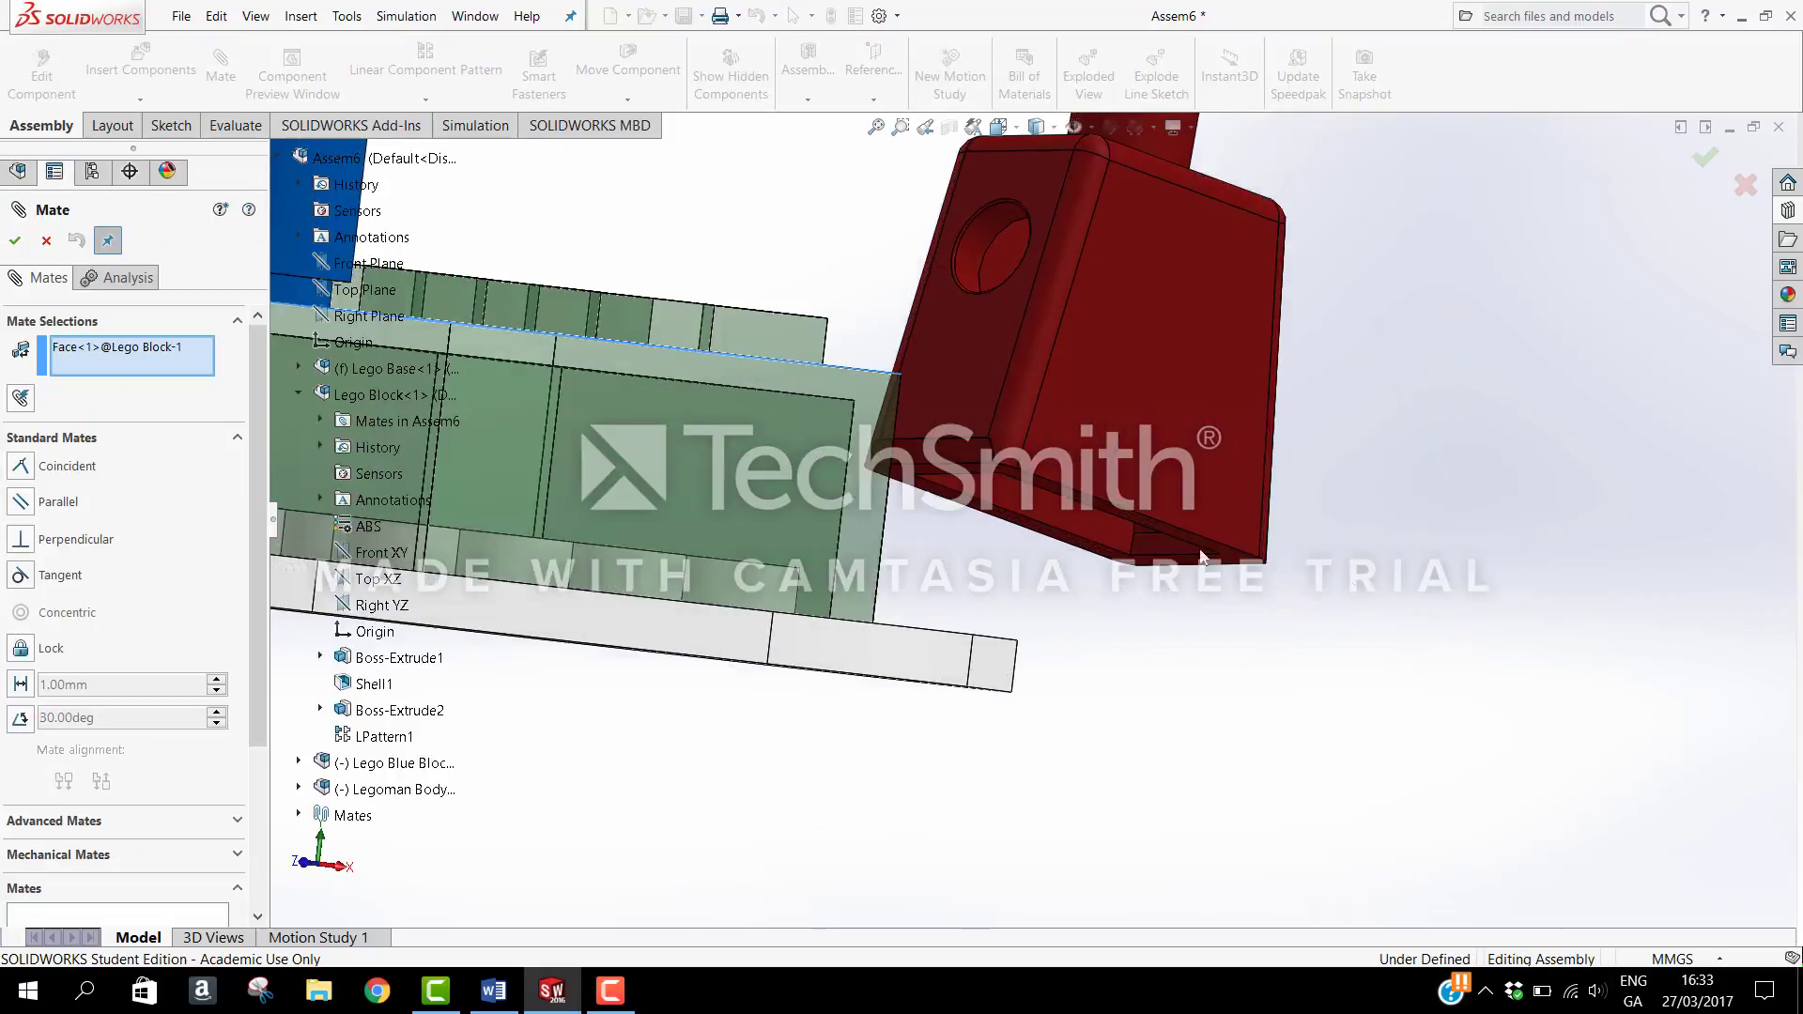
left_click(1193, 556)
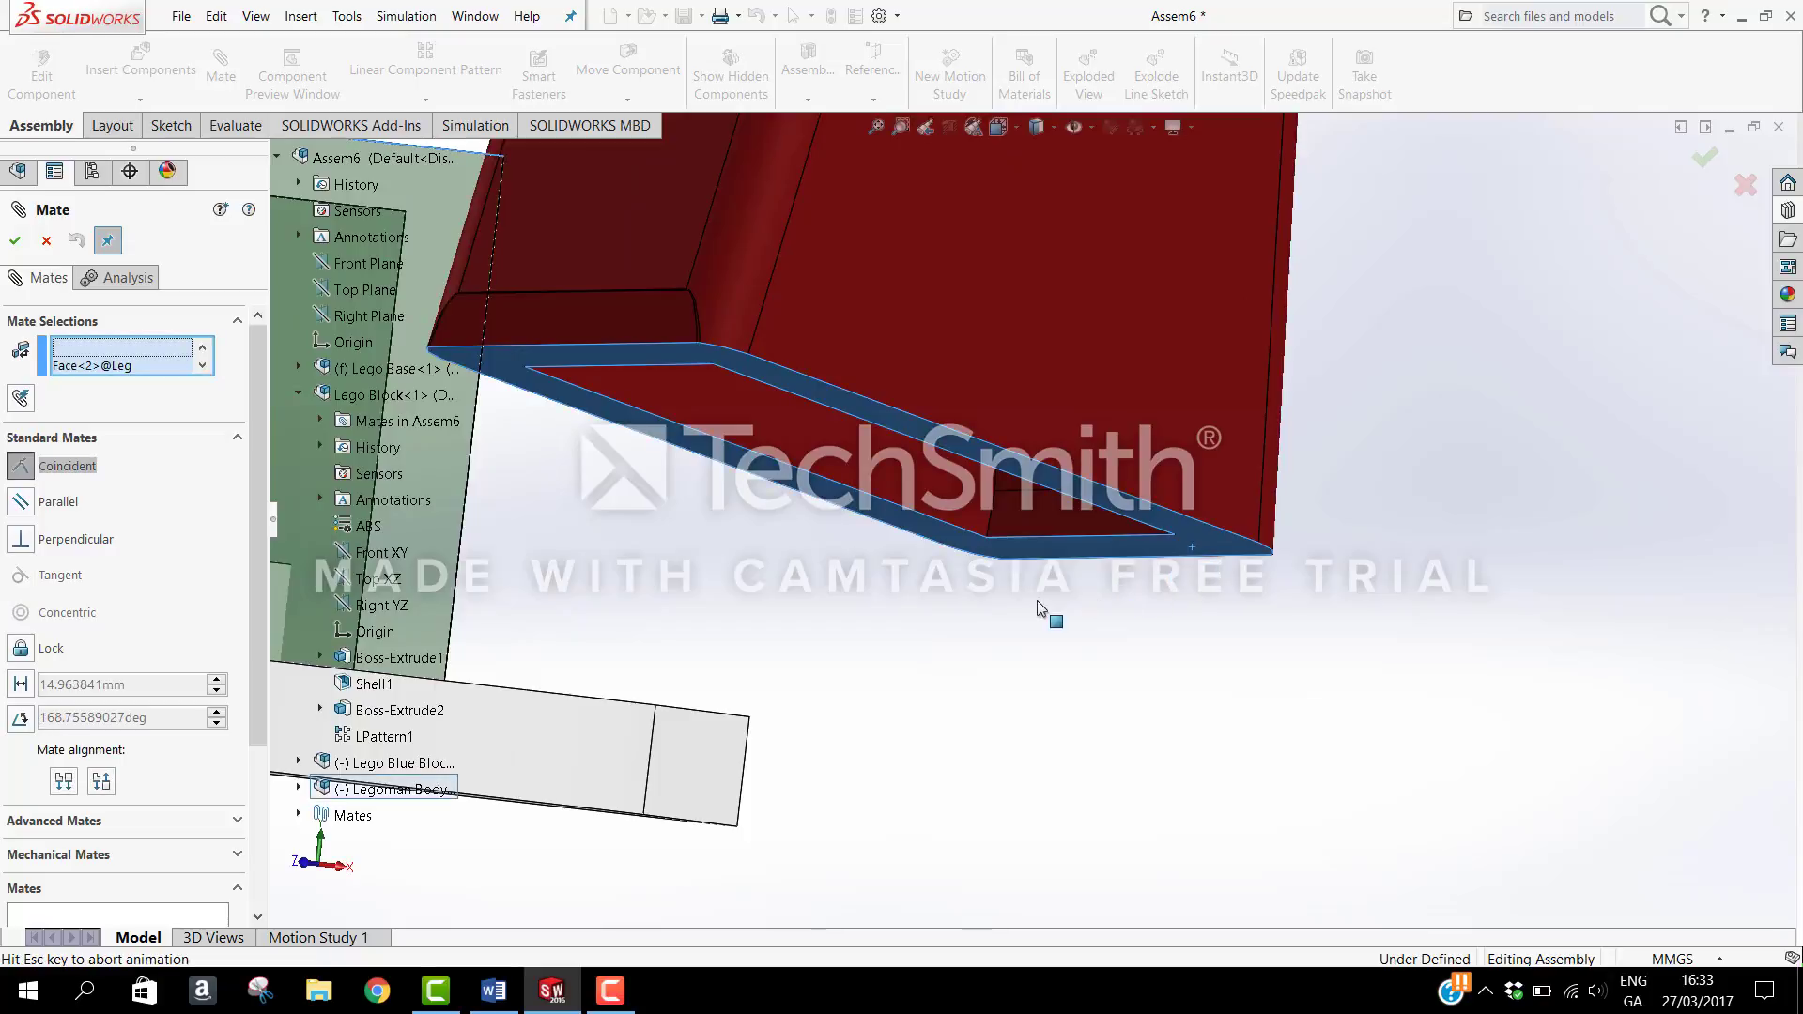
scroll(645, 396, "up", 6)
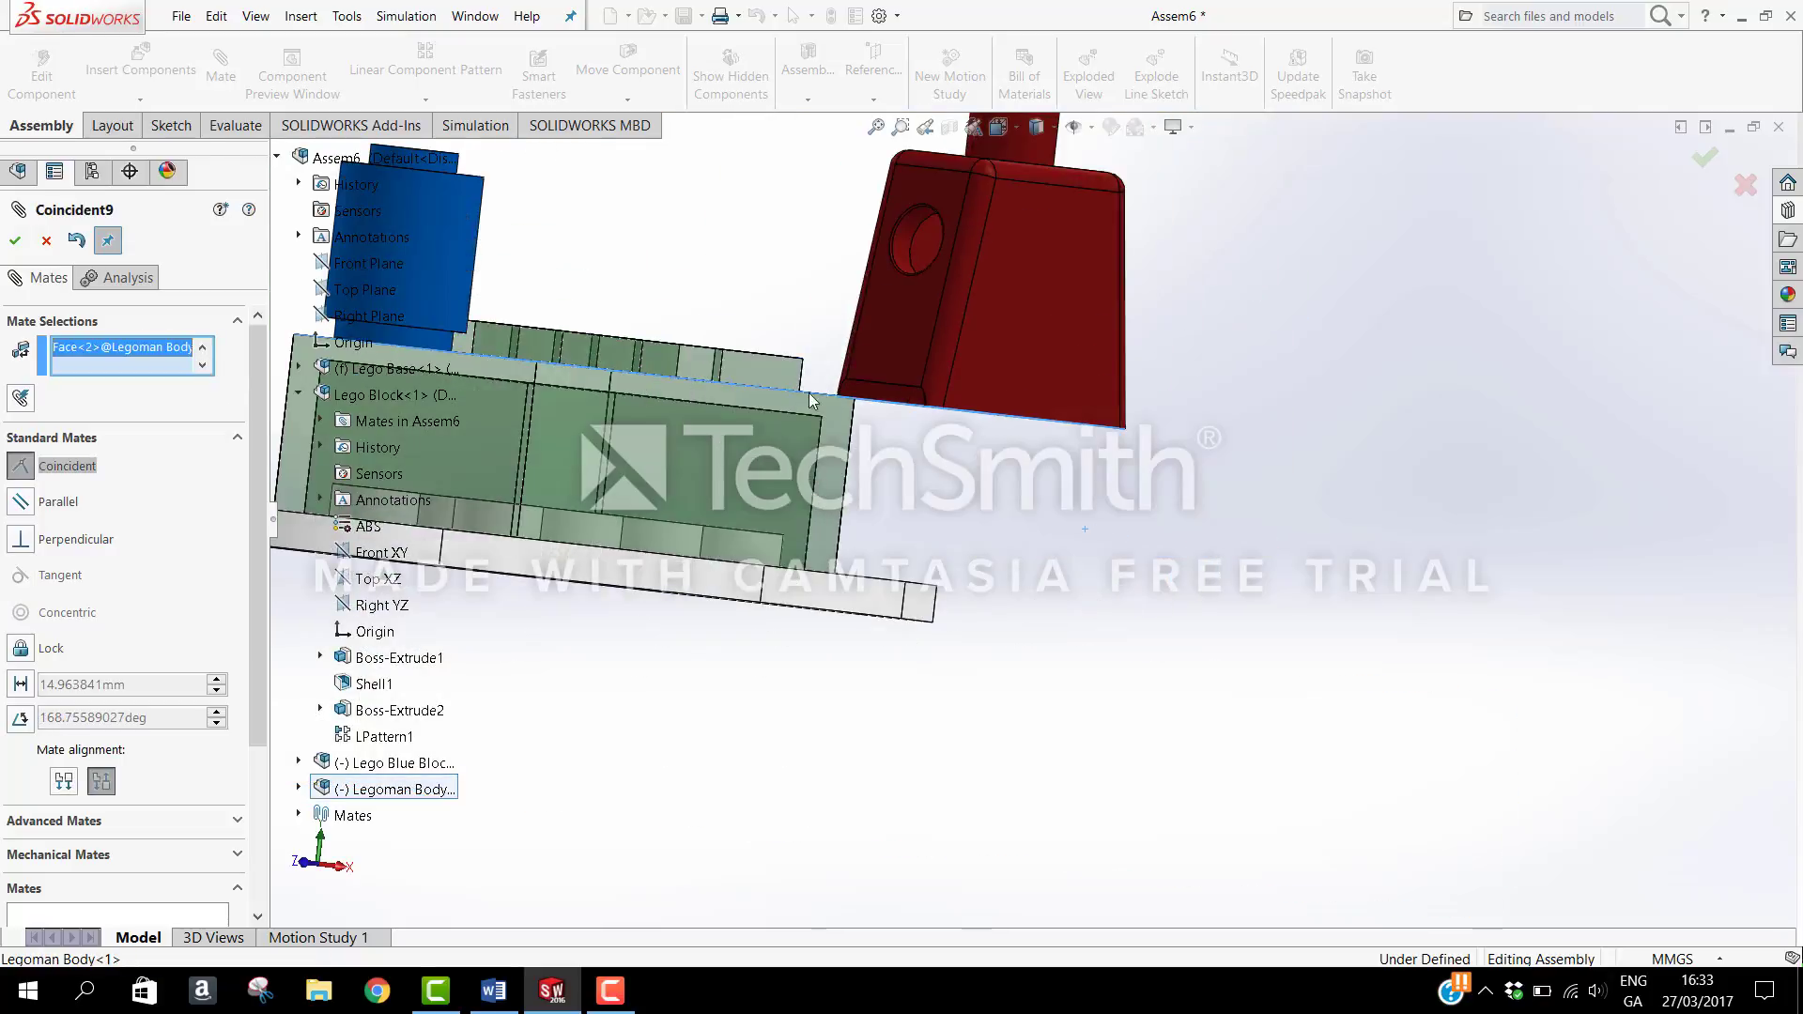
left_click(19, 244)
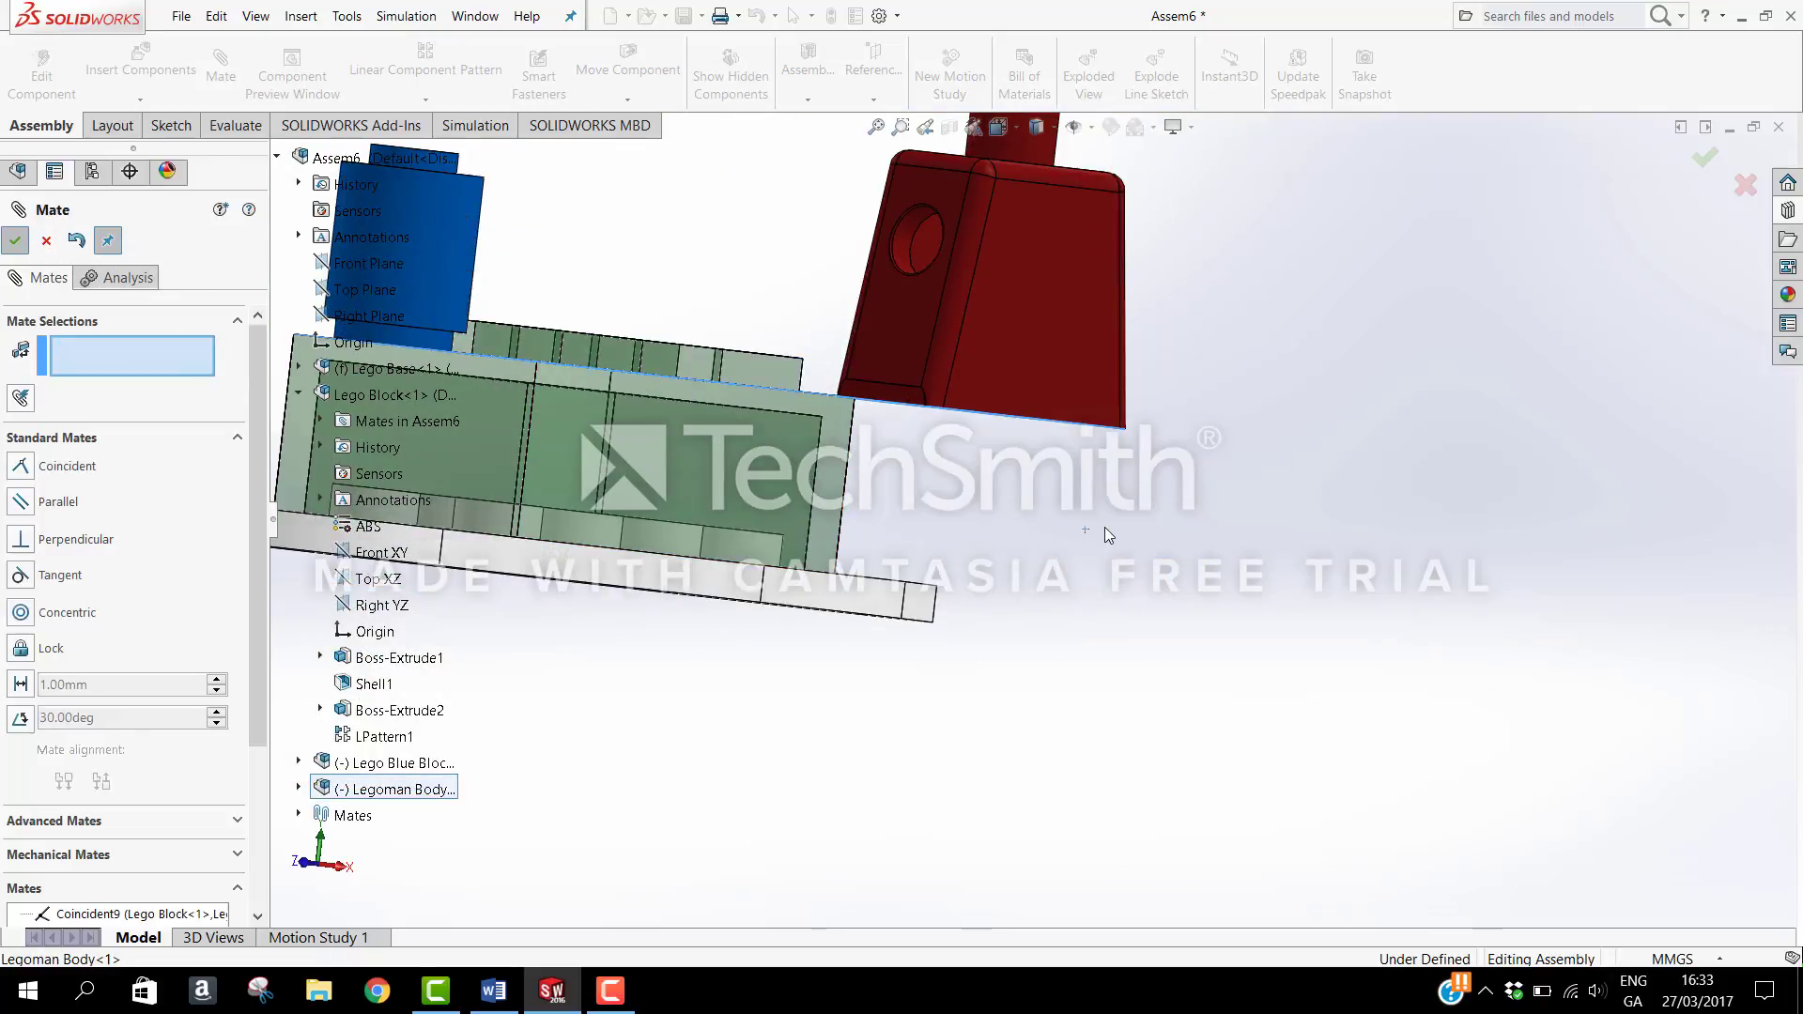
Step: Add a coincident mate between the Legoman Body's bottom side edge and the top short edge at the Lego Block's free end
scroll(1052, 522, "up", 5)
middle_click_drag(925, 476, 779, 538)
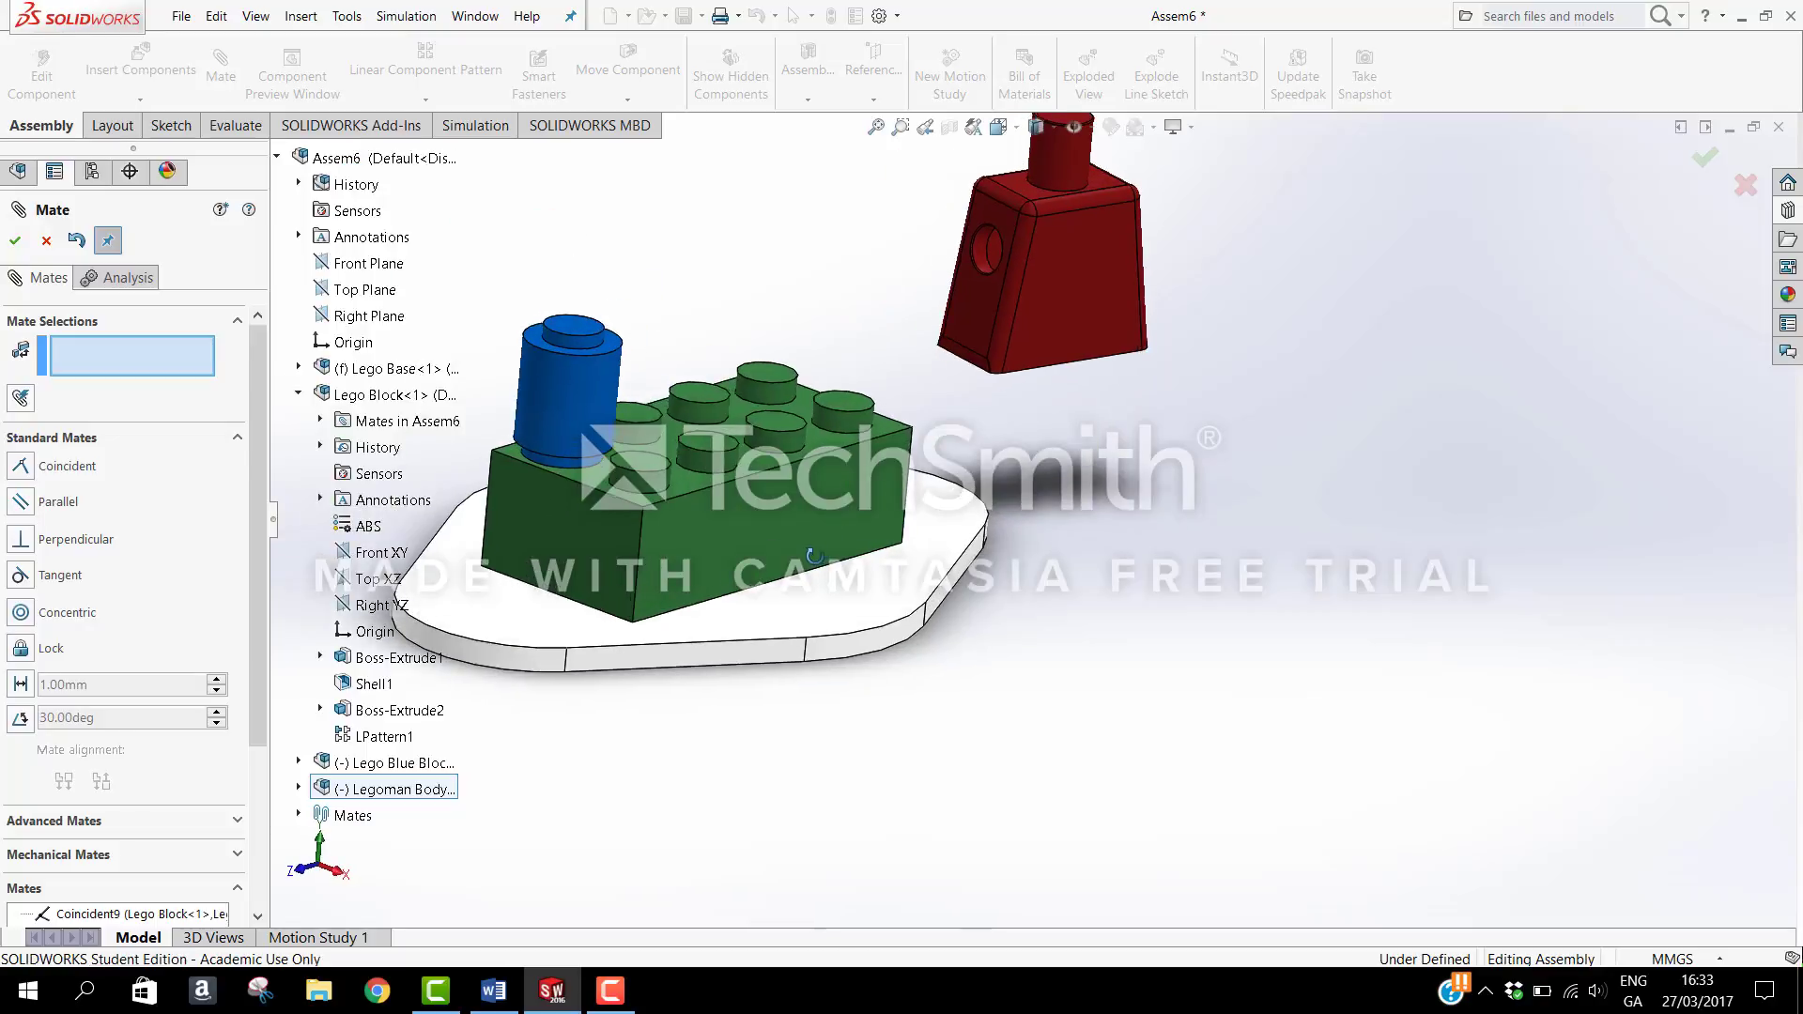
scroll(779, 538, "down", 2)
scroll(807, 516, "up", 2)
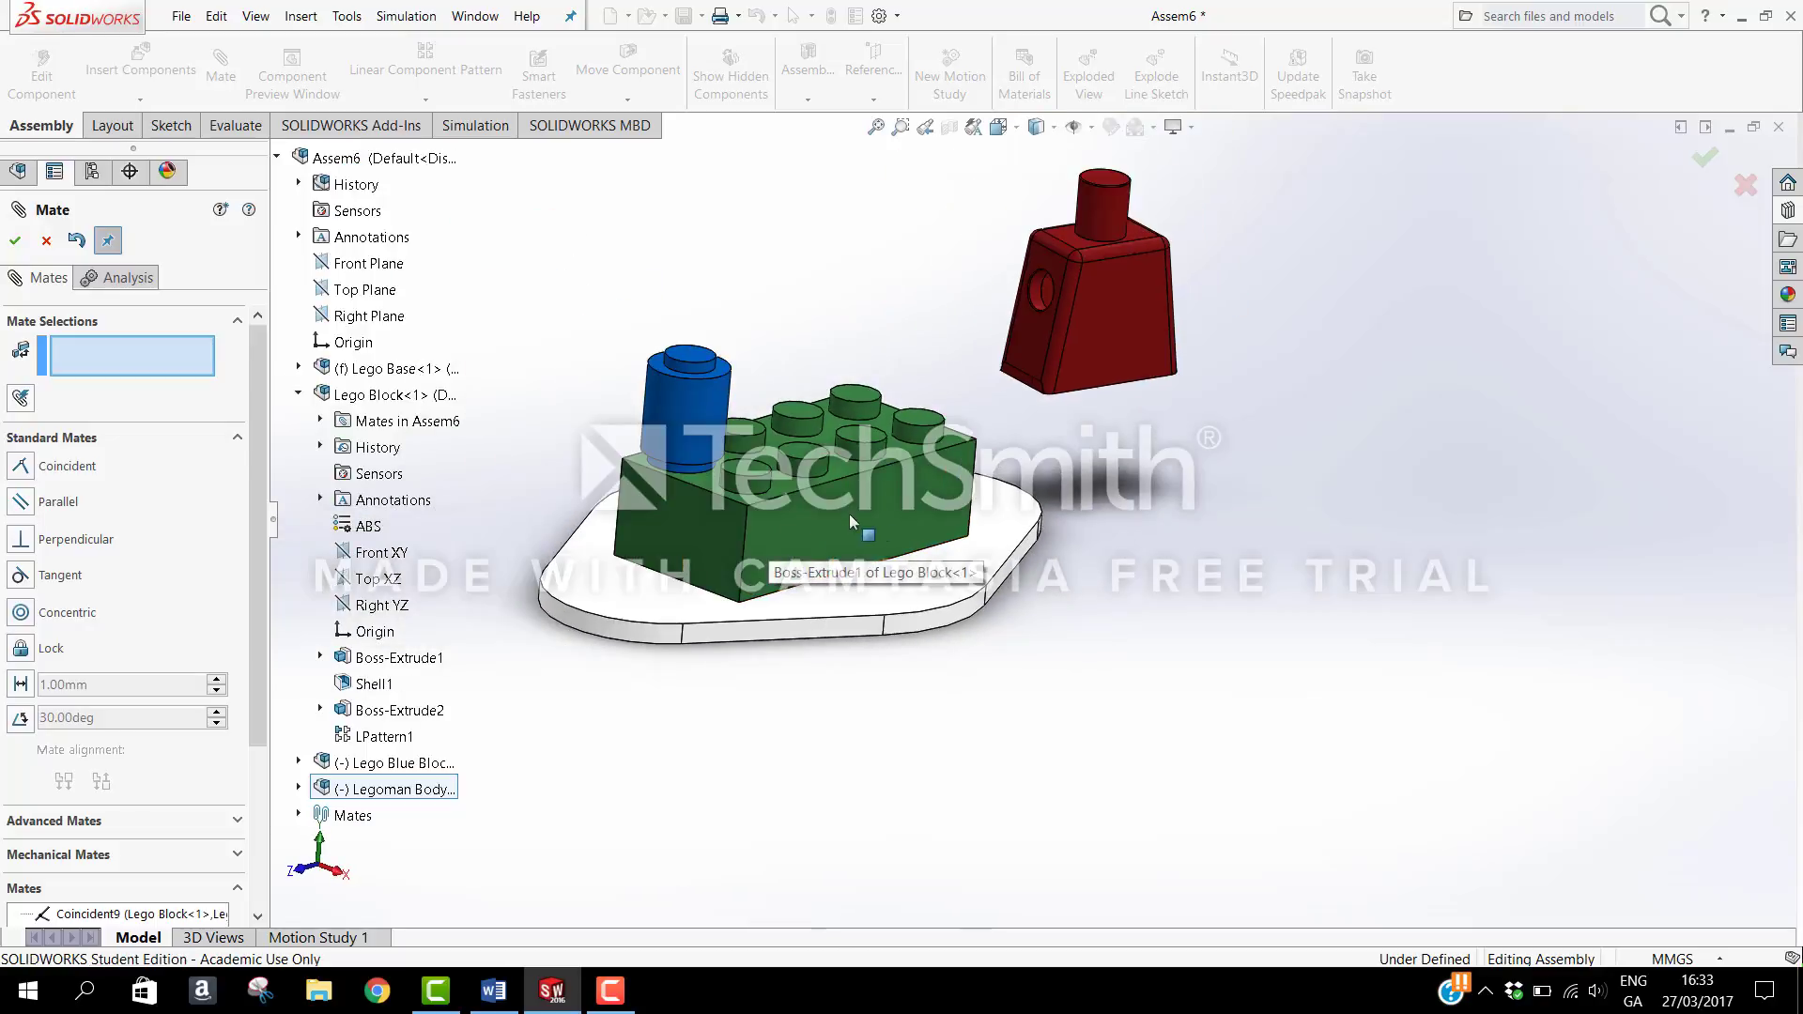
middle_click_drag(1080, 483, 917, 508)
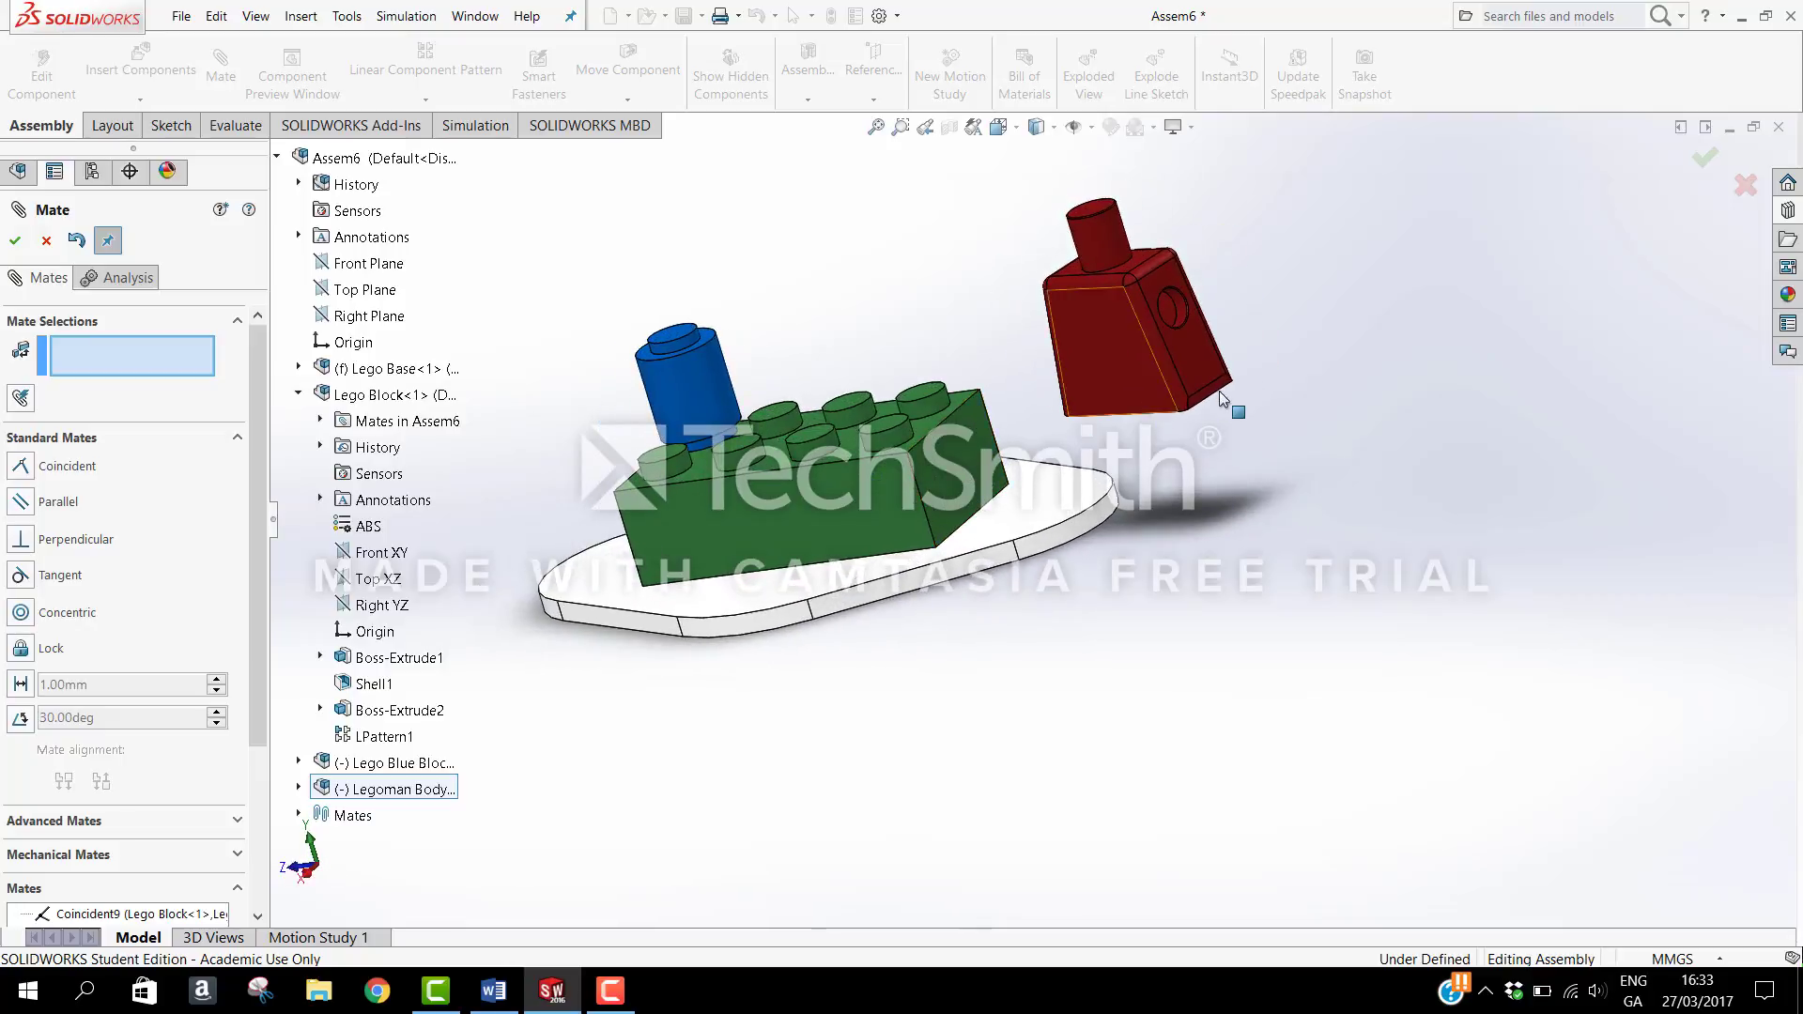
scroll(1219, 391, "down", 4)
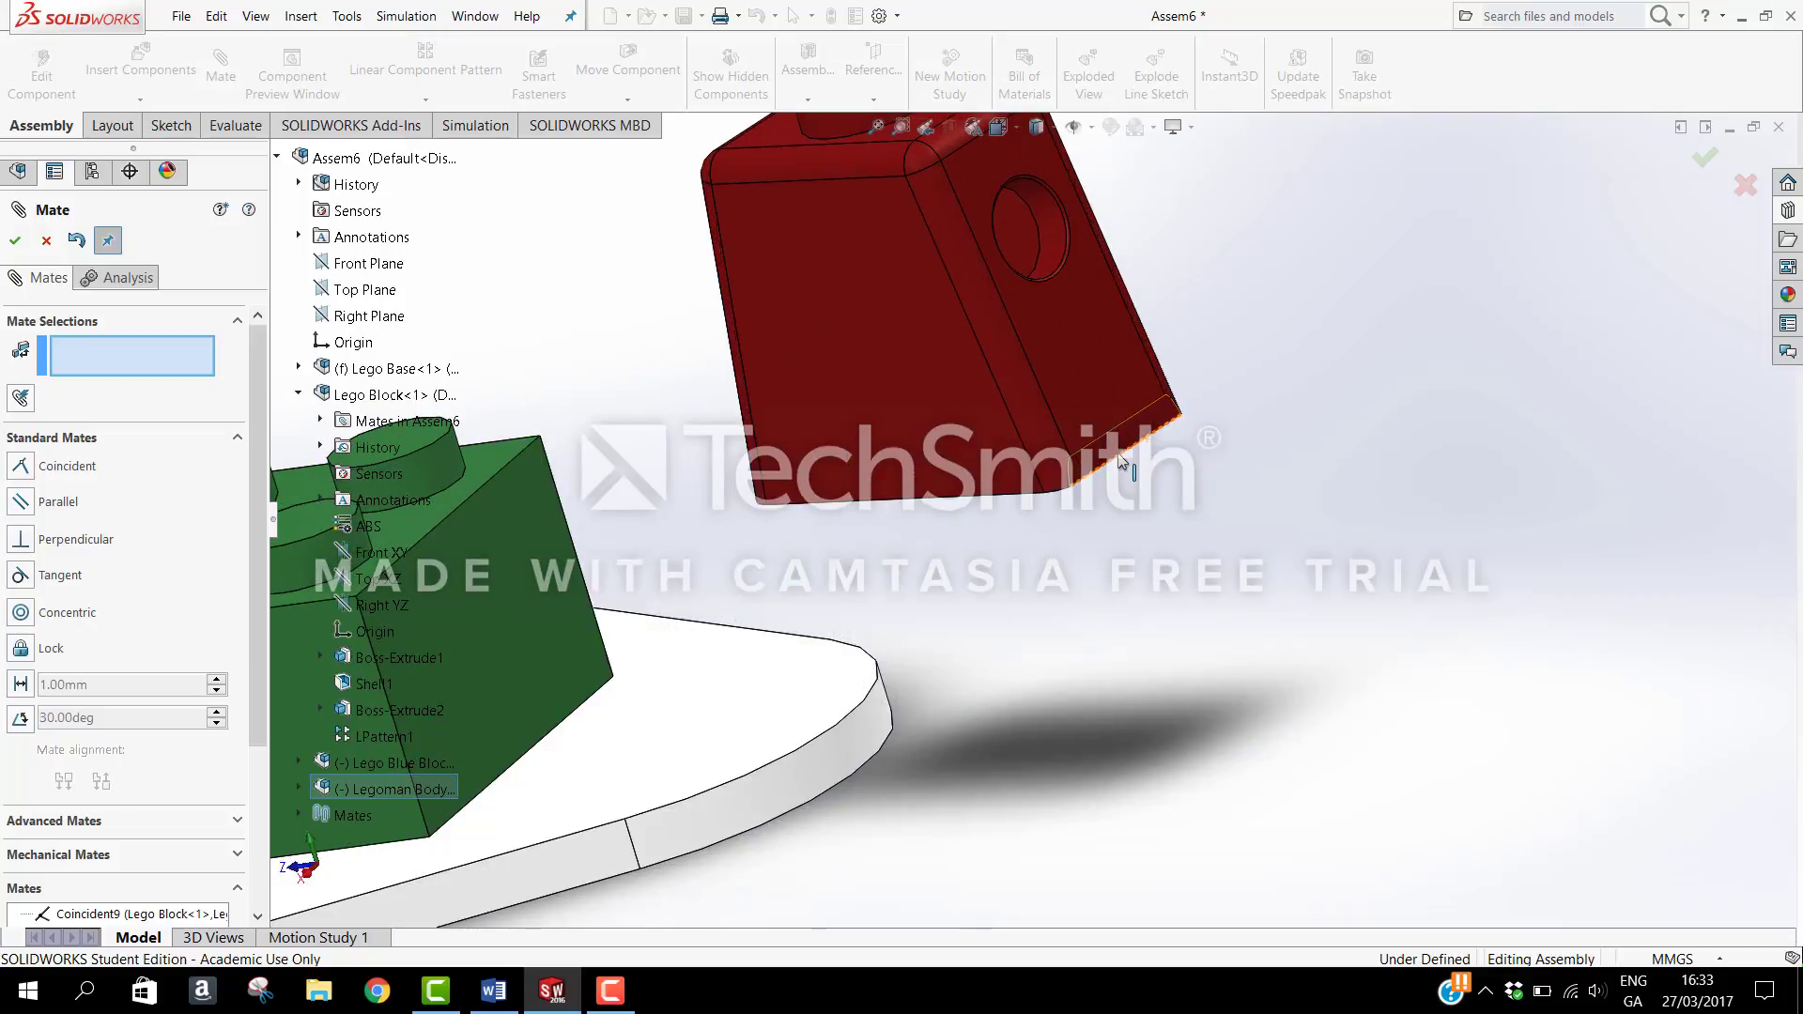
left_click(1122, 462)
scroll(1050, 531, "up", 5)
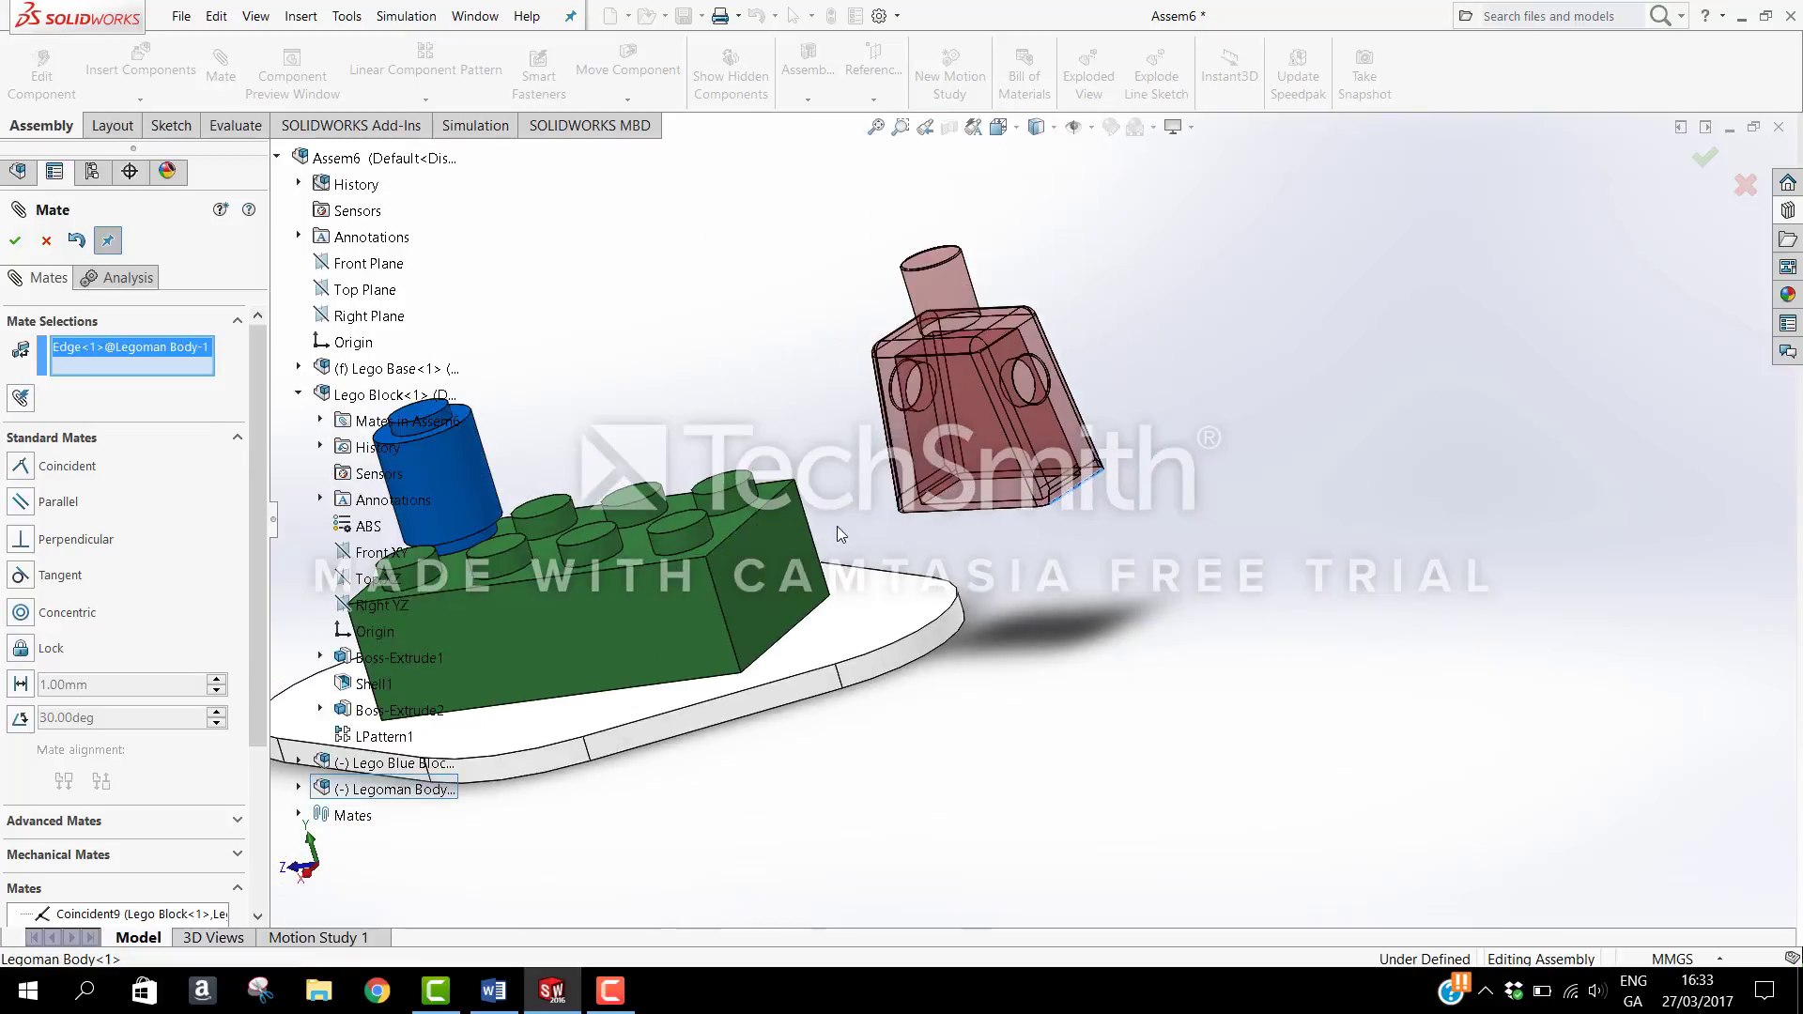
left_click(738, 562)
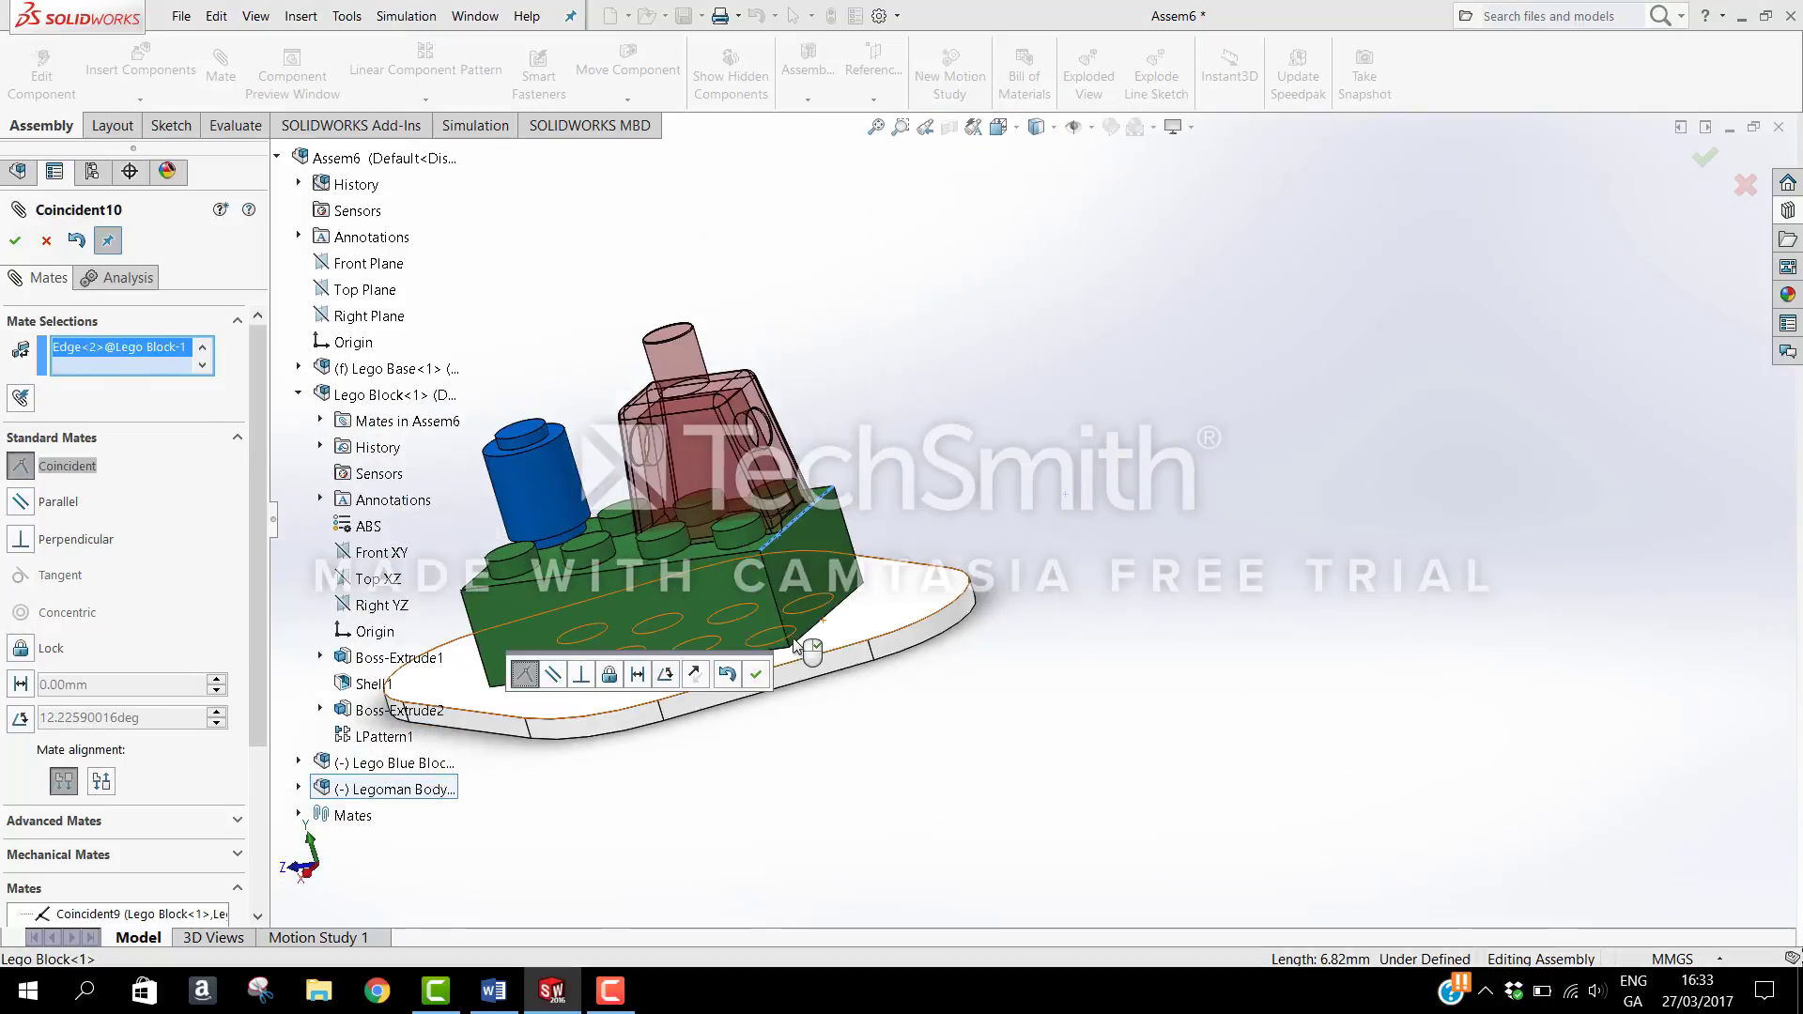
scroll(794, 646, "up", 1)
left_click(765, 685)
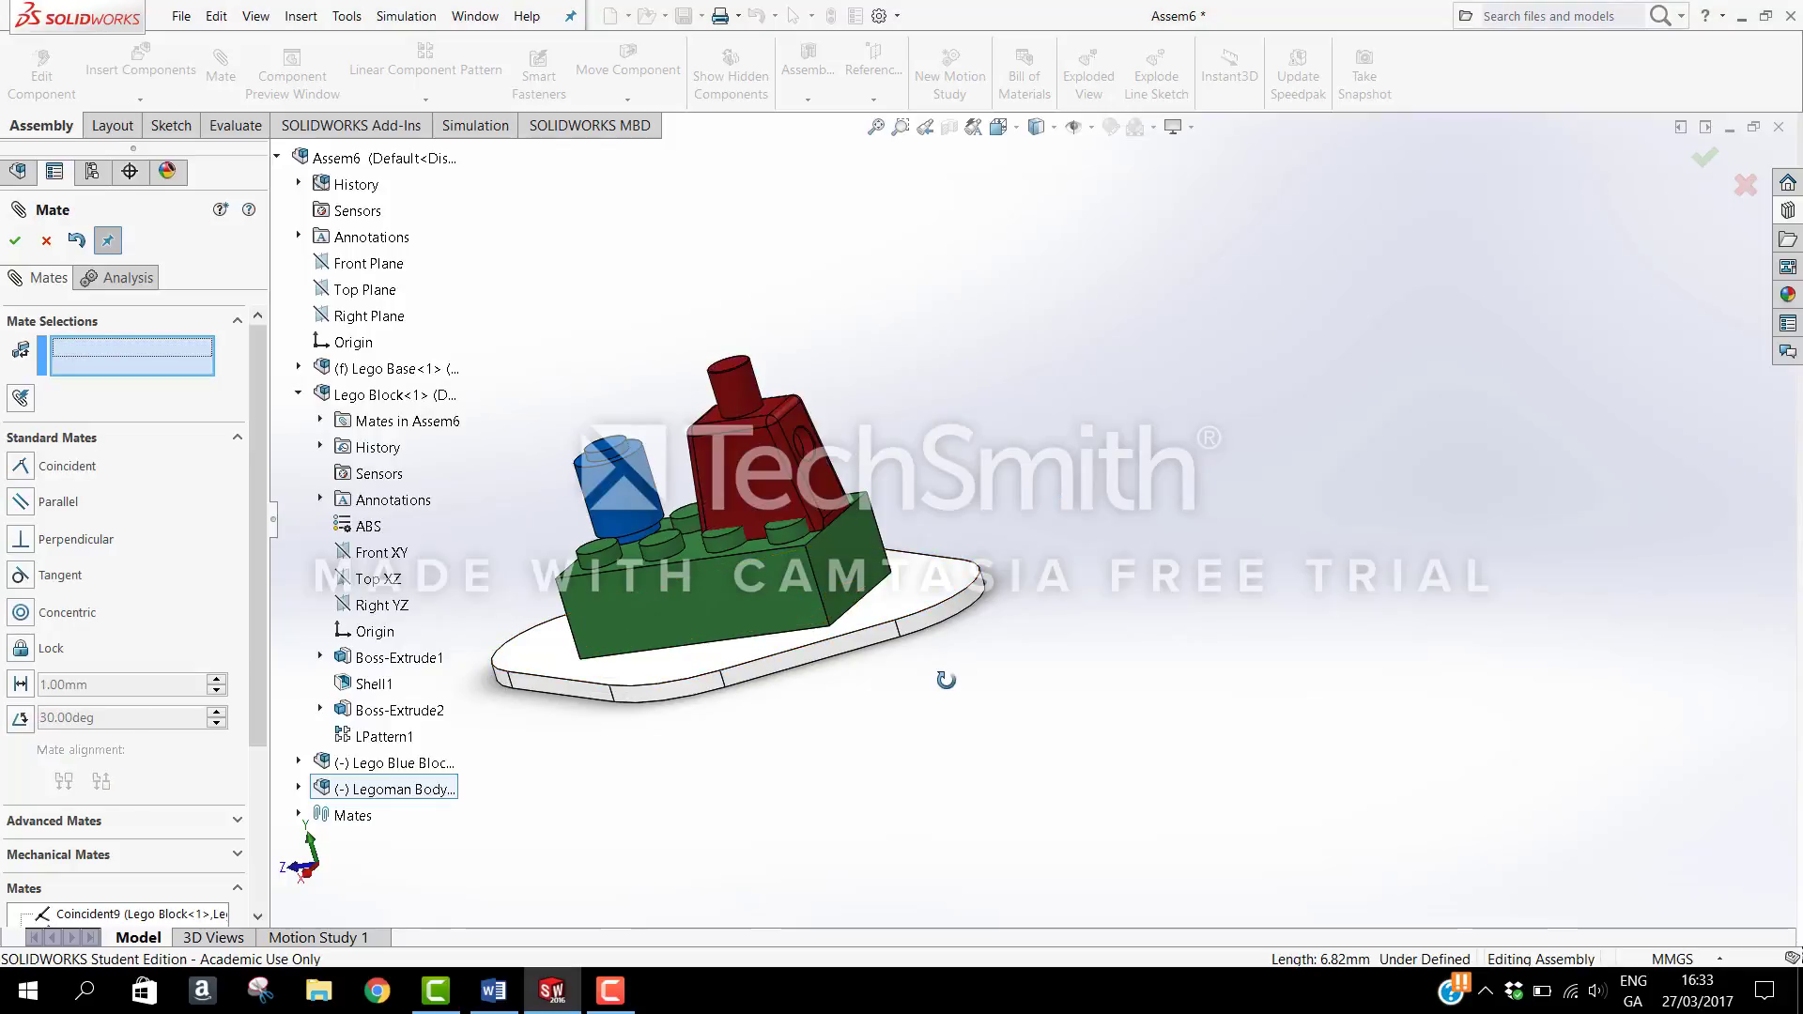
Step: Add a coincident mate between the Legoman Body's bottom front edge and the Lego Block's long top edge, and finish mating
middle_click_drag(945, 672, 1016, 665)
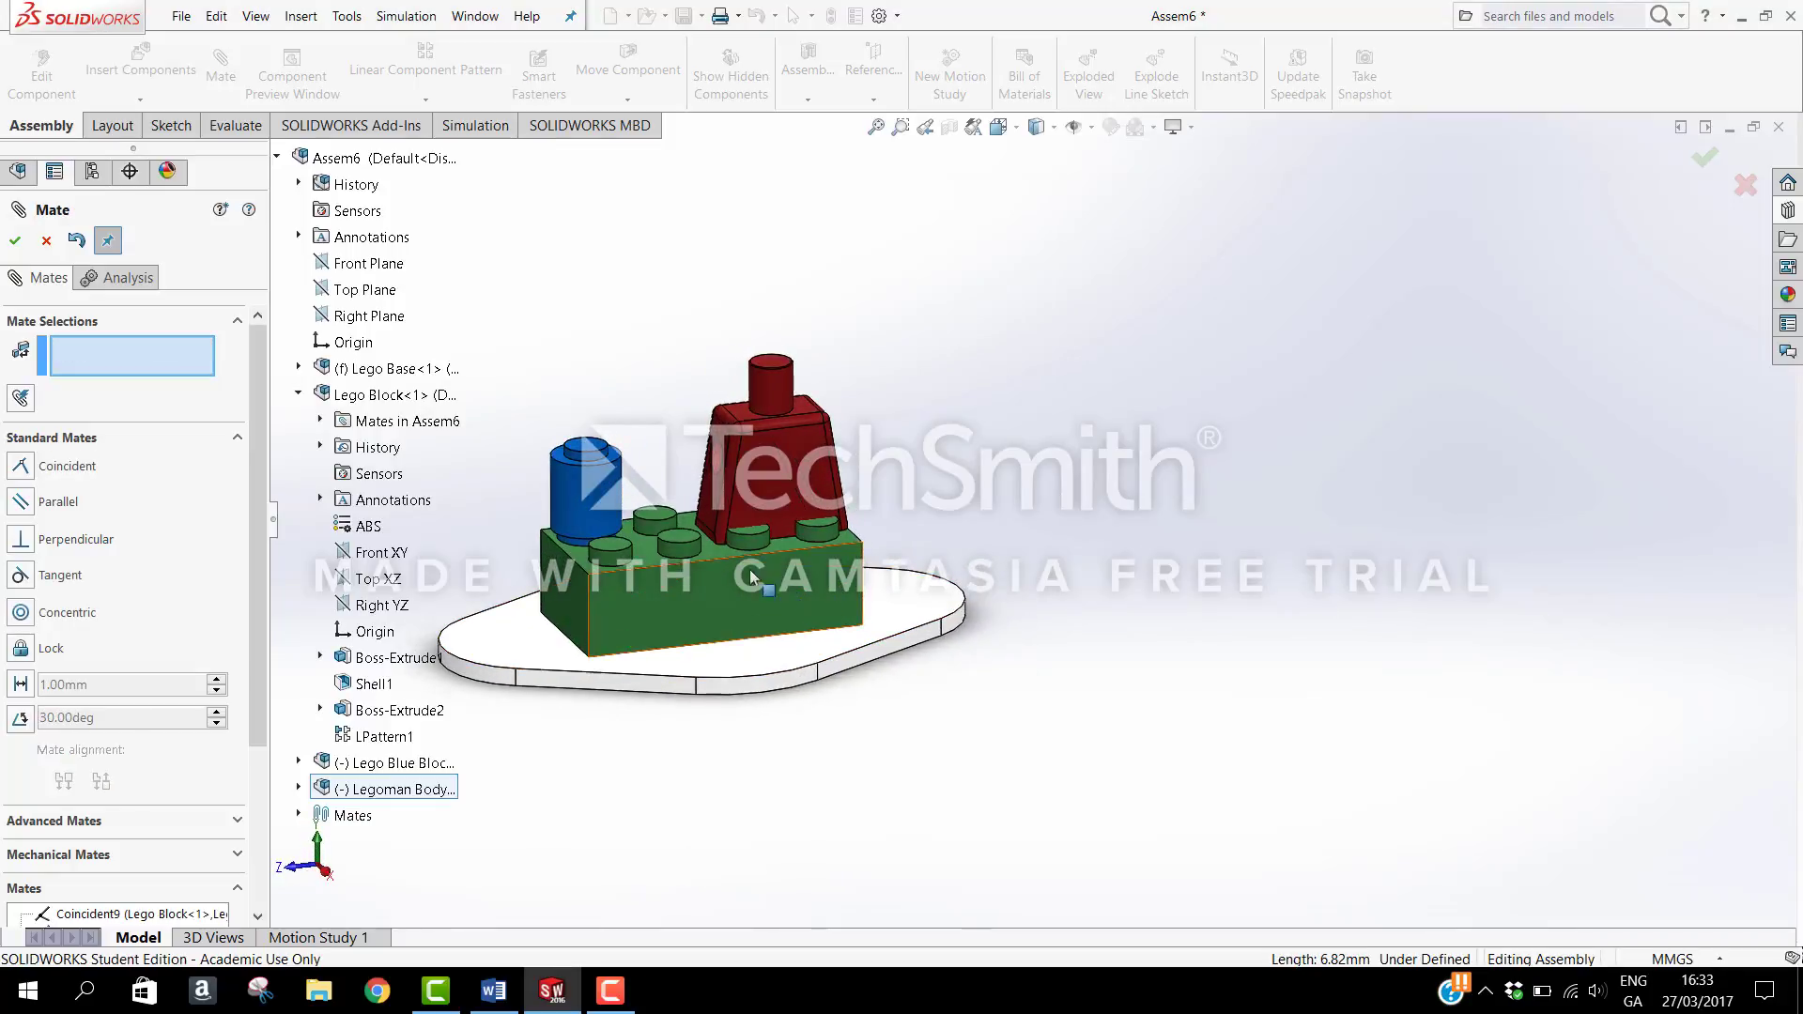
scroll(672, 570, "down", 5)
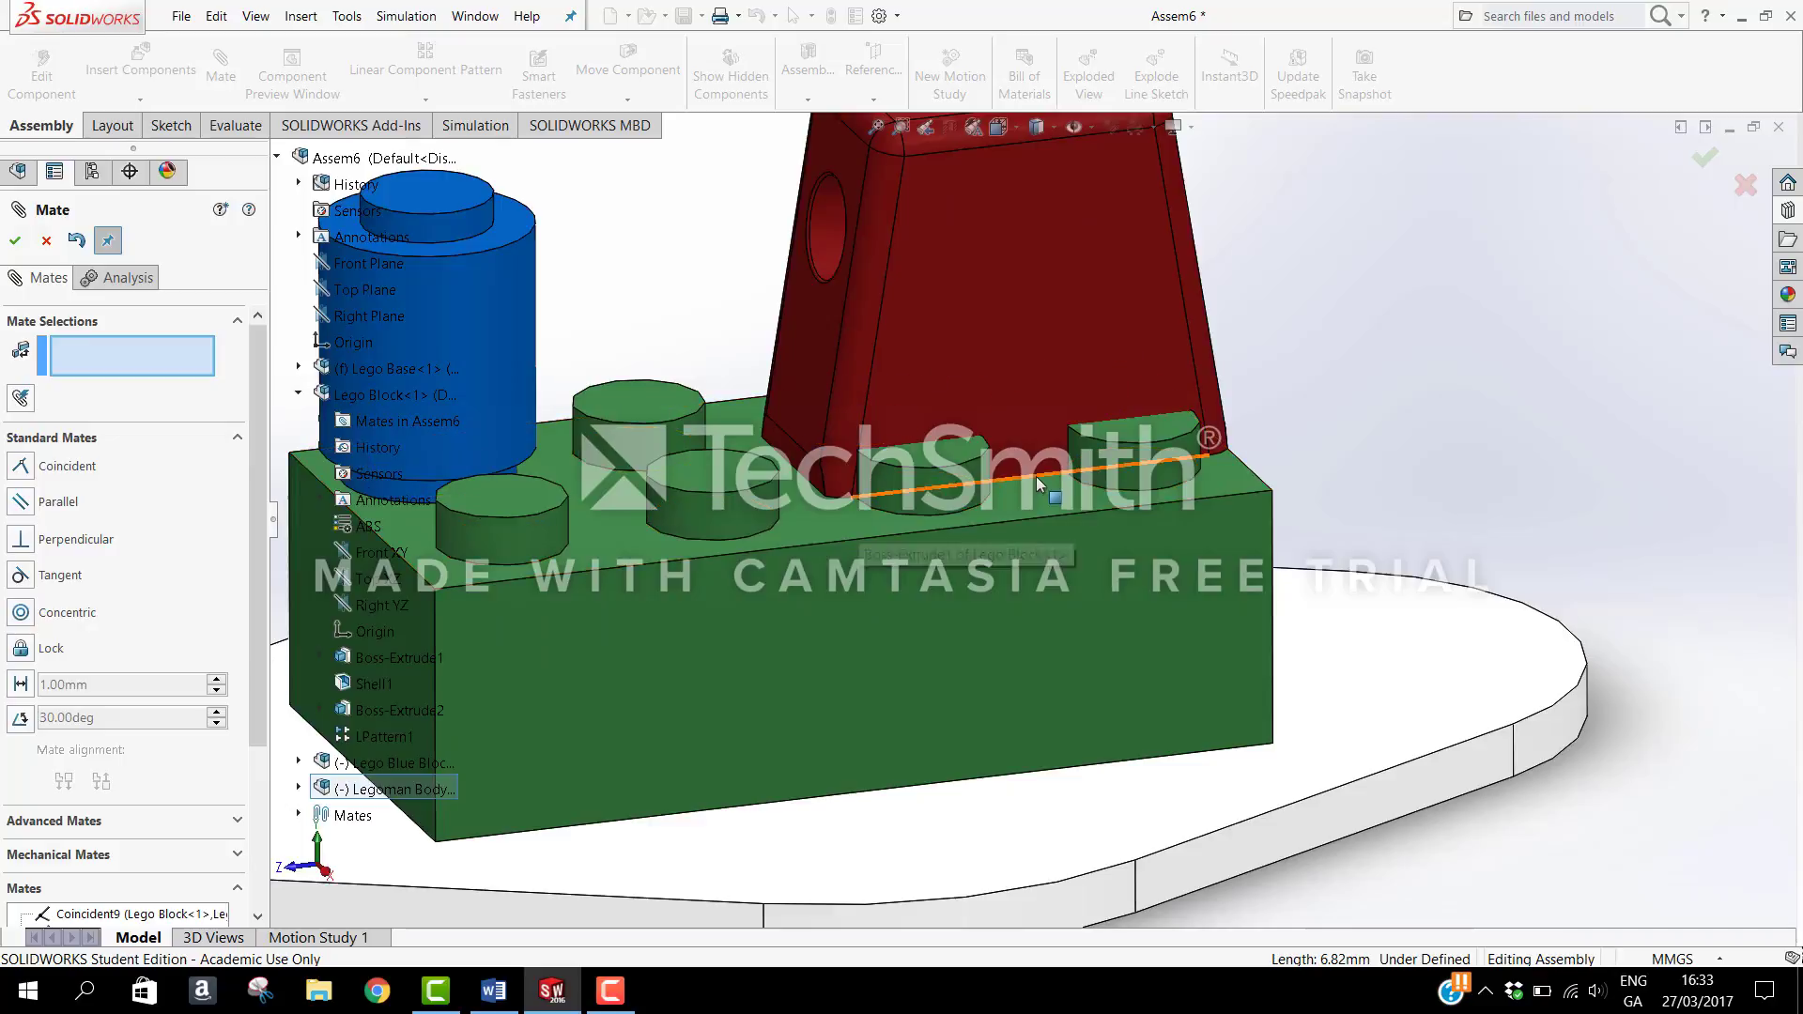
left_click(1035, 476)
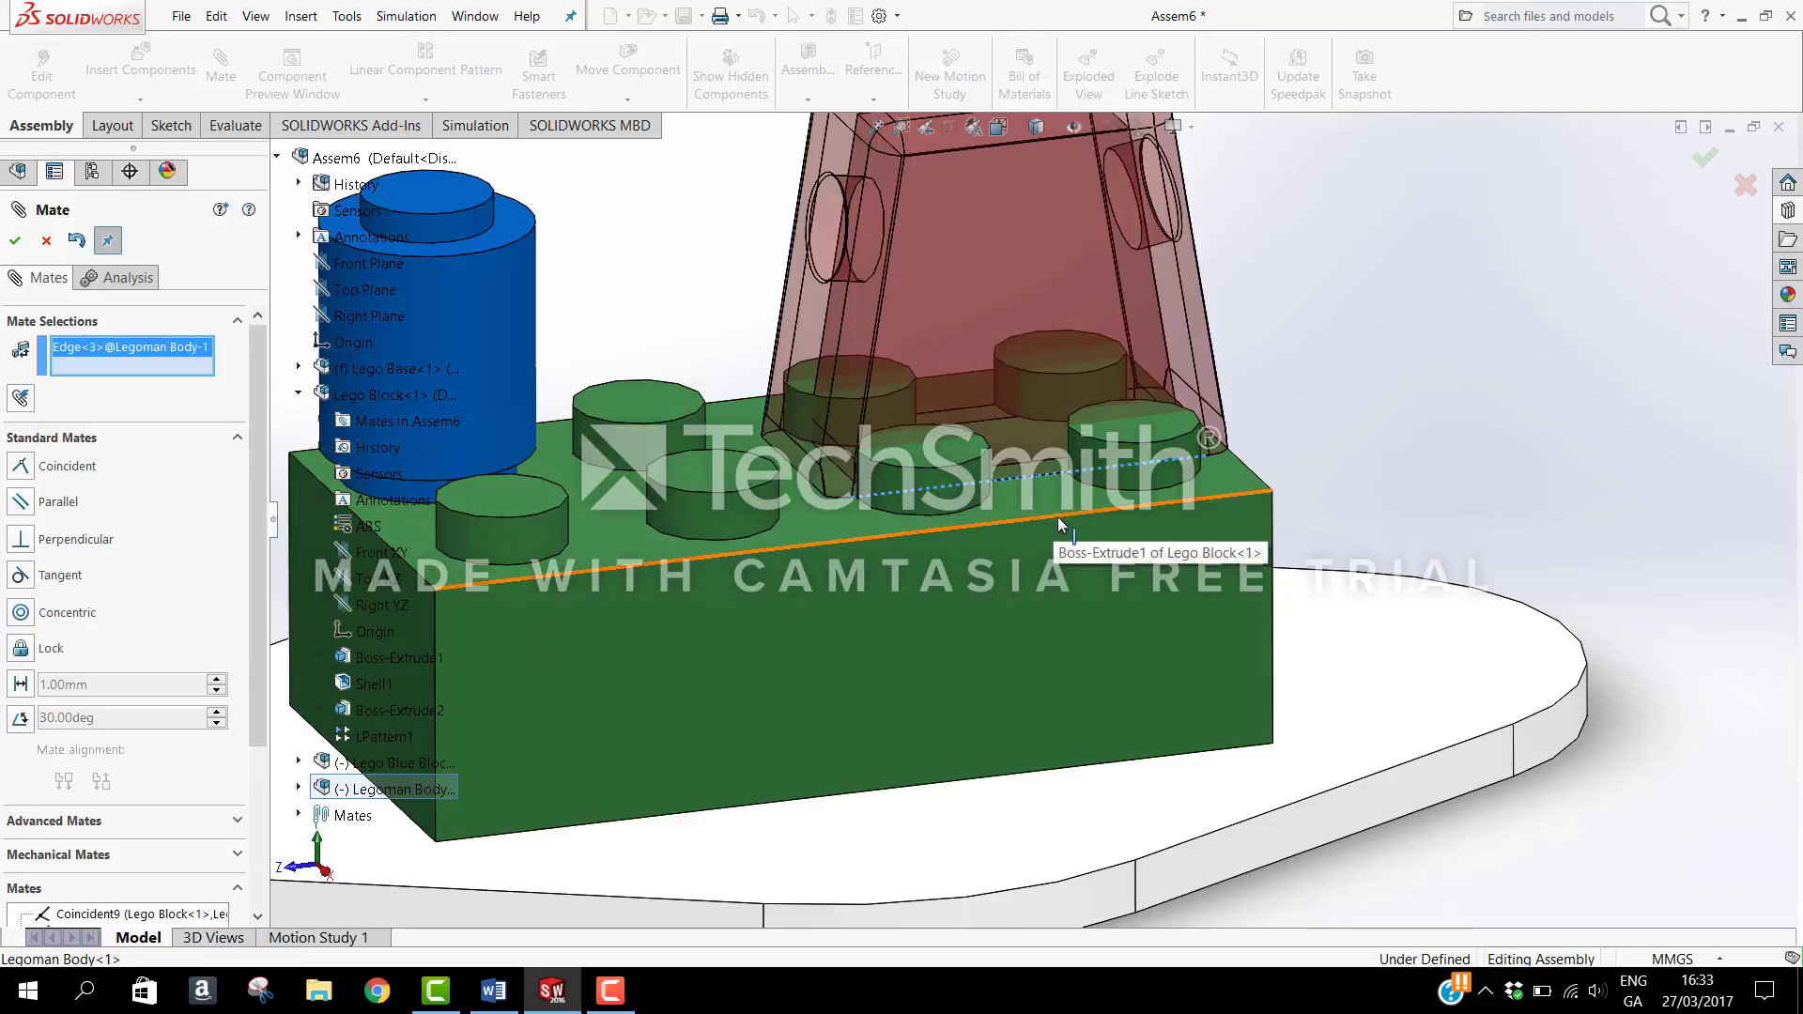
left_click(1057, 517)
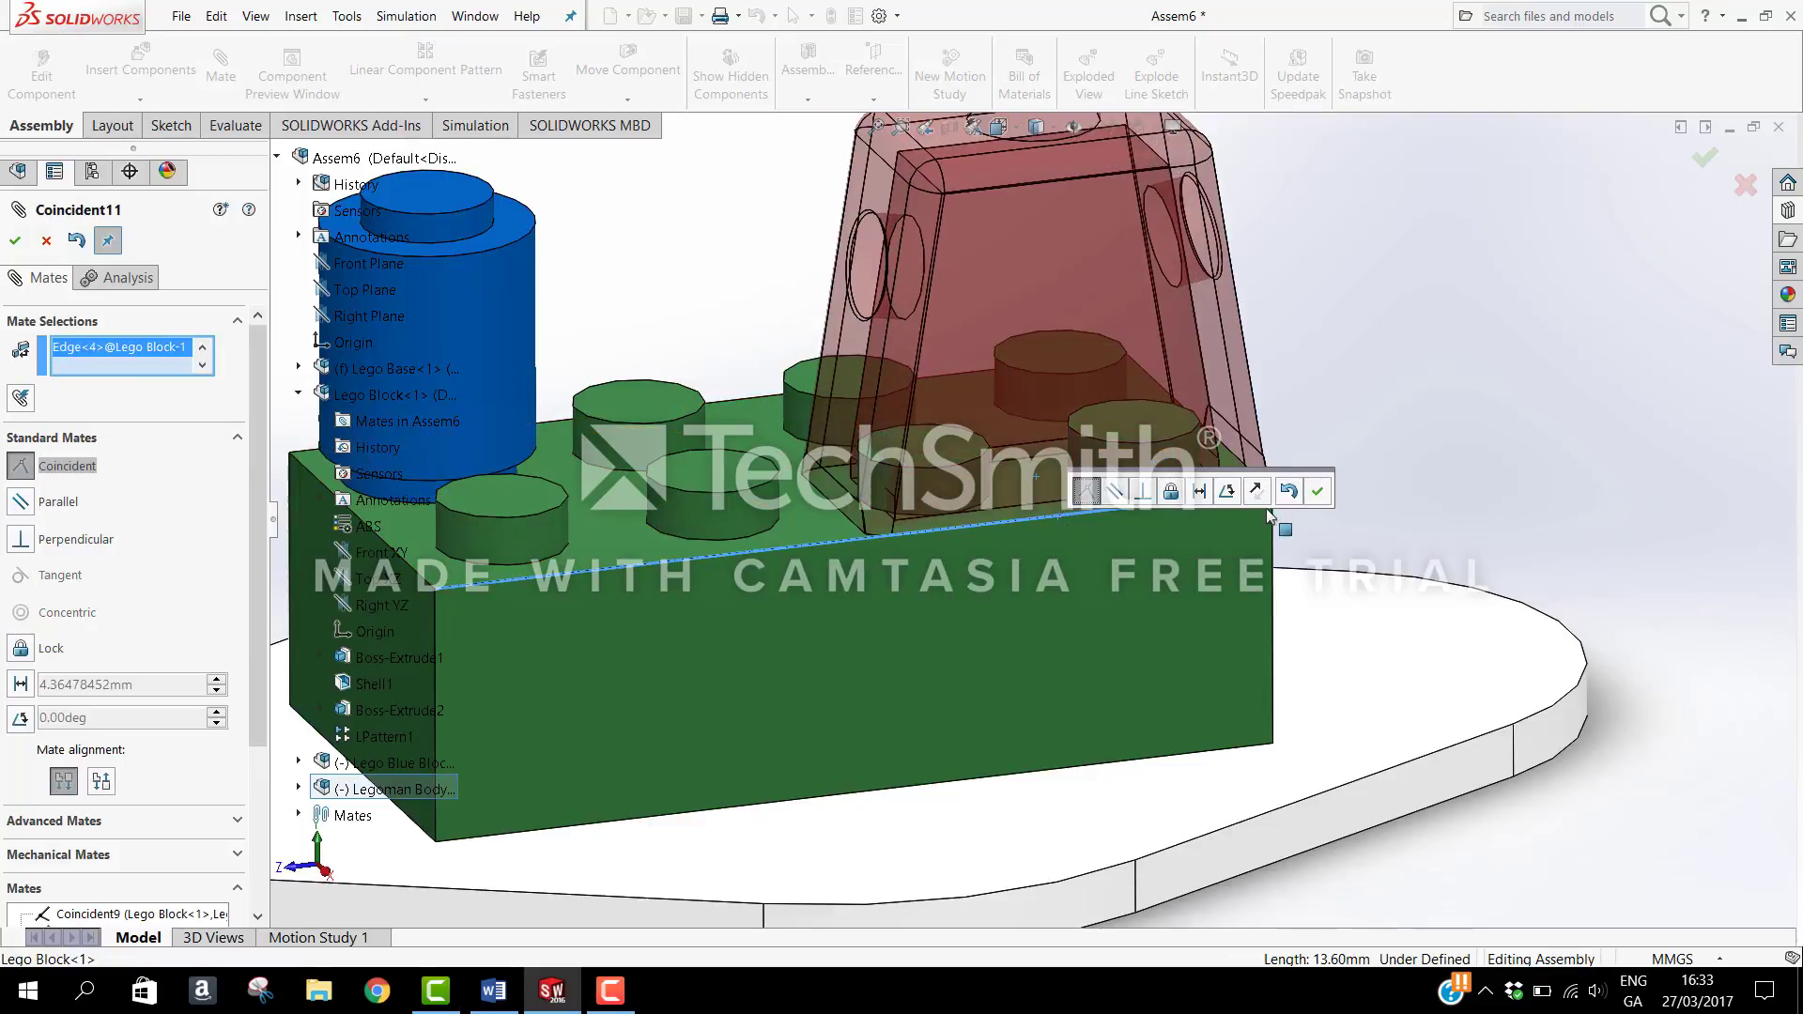
left_click(1318, 490)
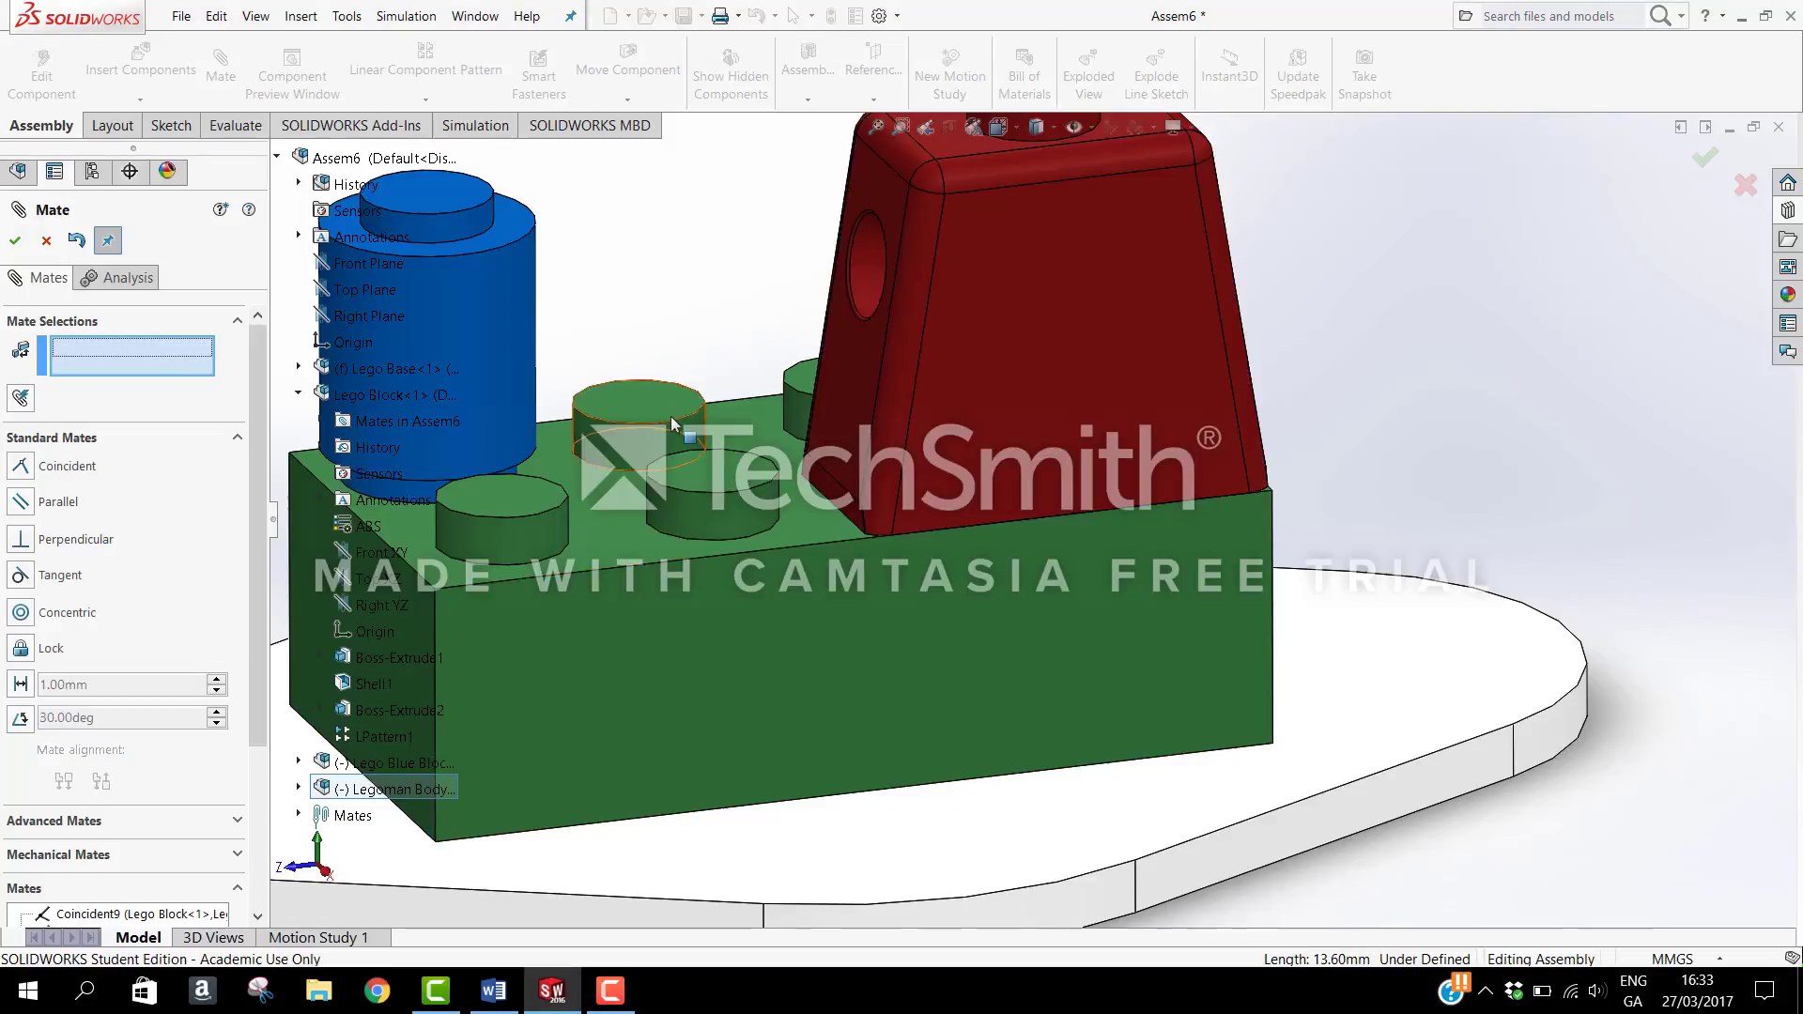
key("f")
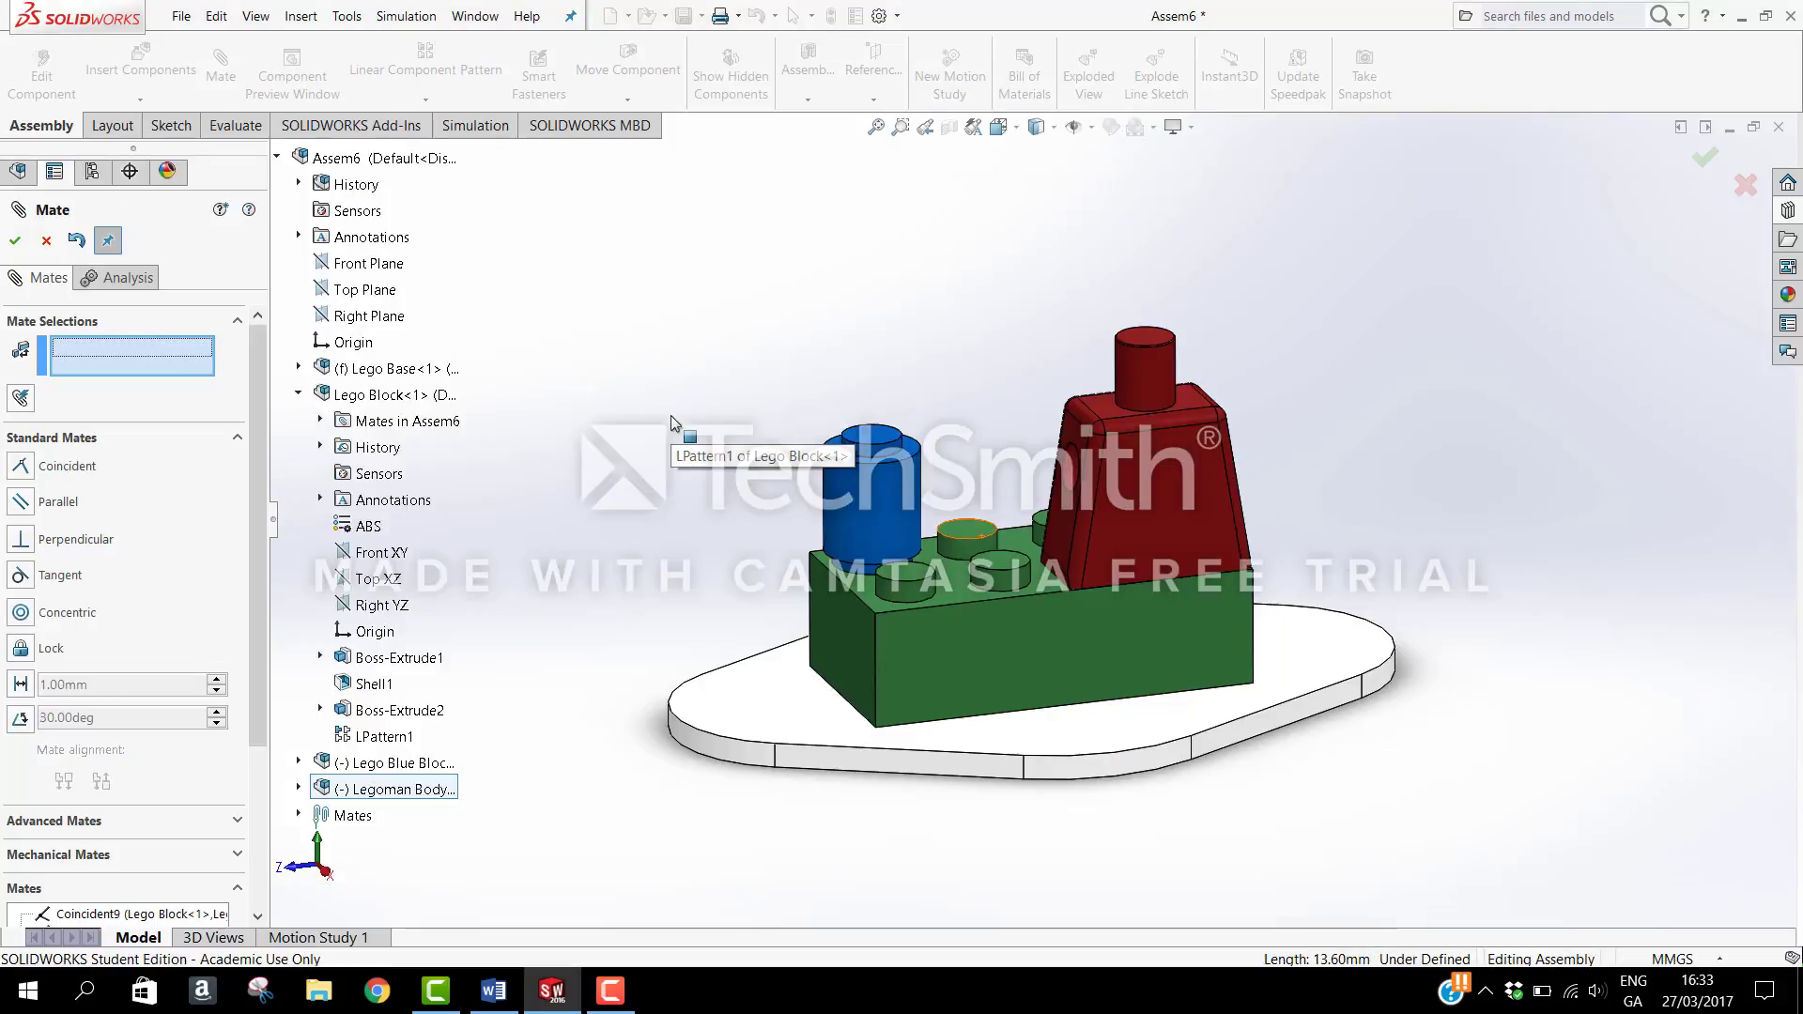
left_click(14, 242)
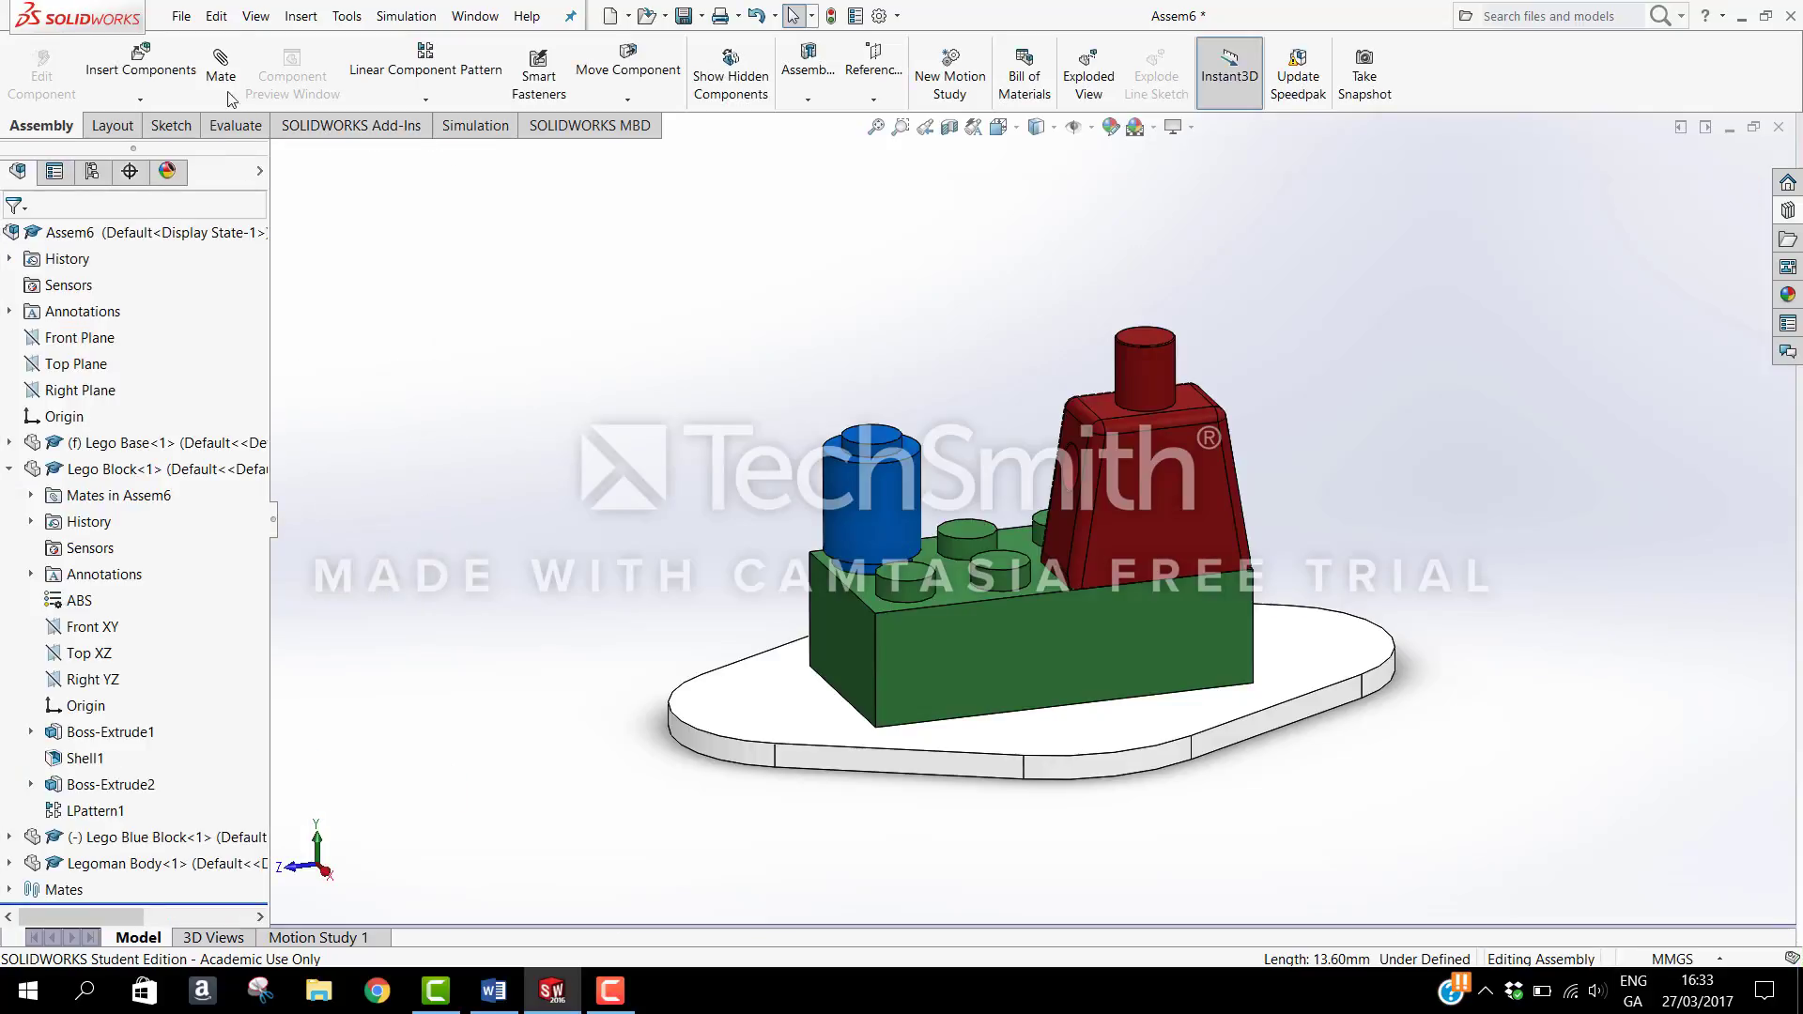
Step: Insert the Legoman head part in free space above and beside the red body
left_click(134, 58)
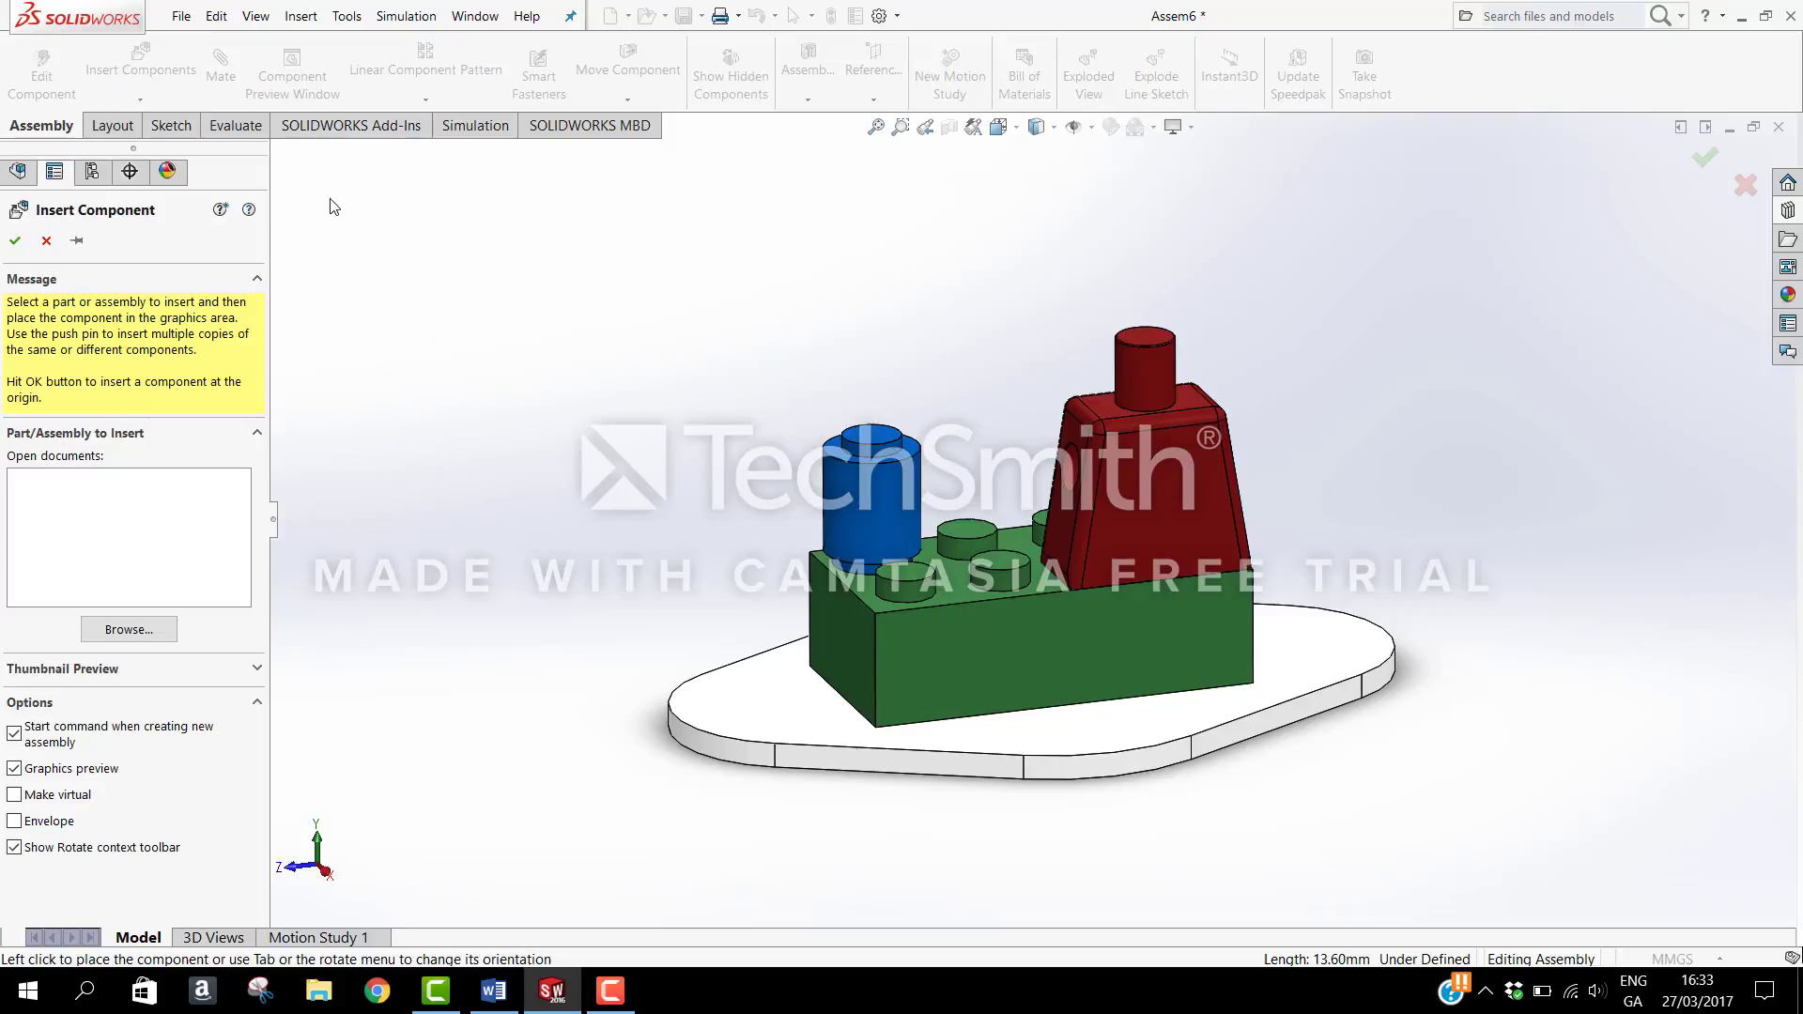
left_click(145, 635)
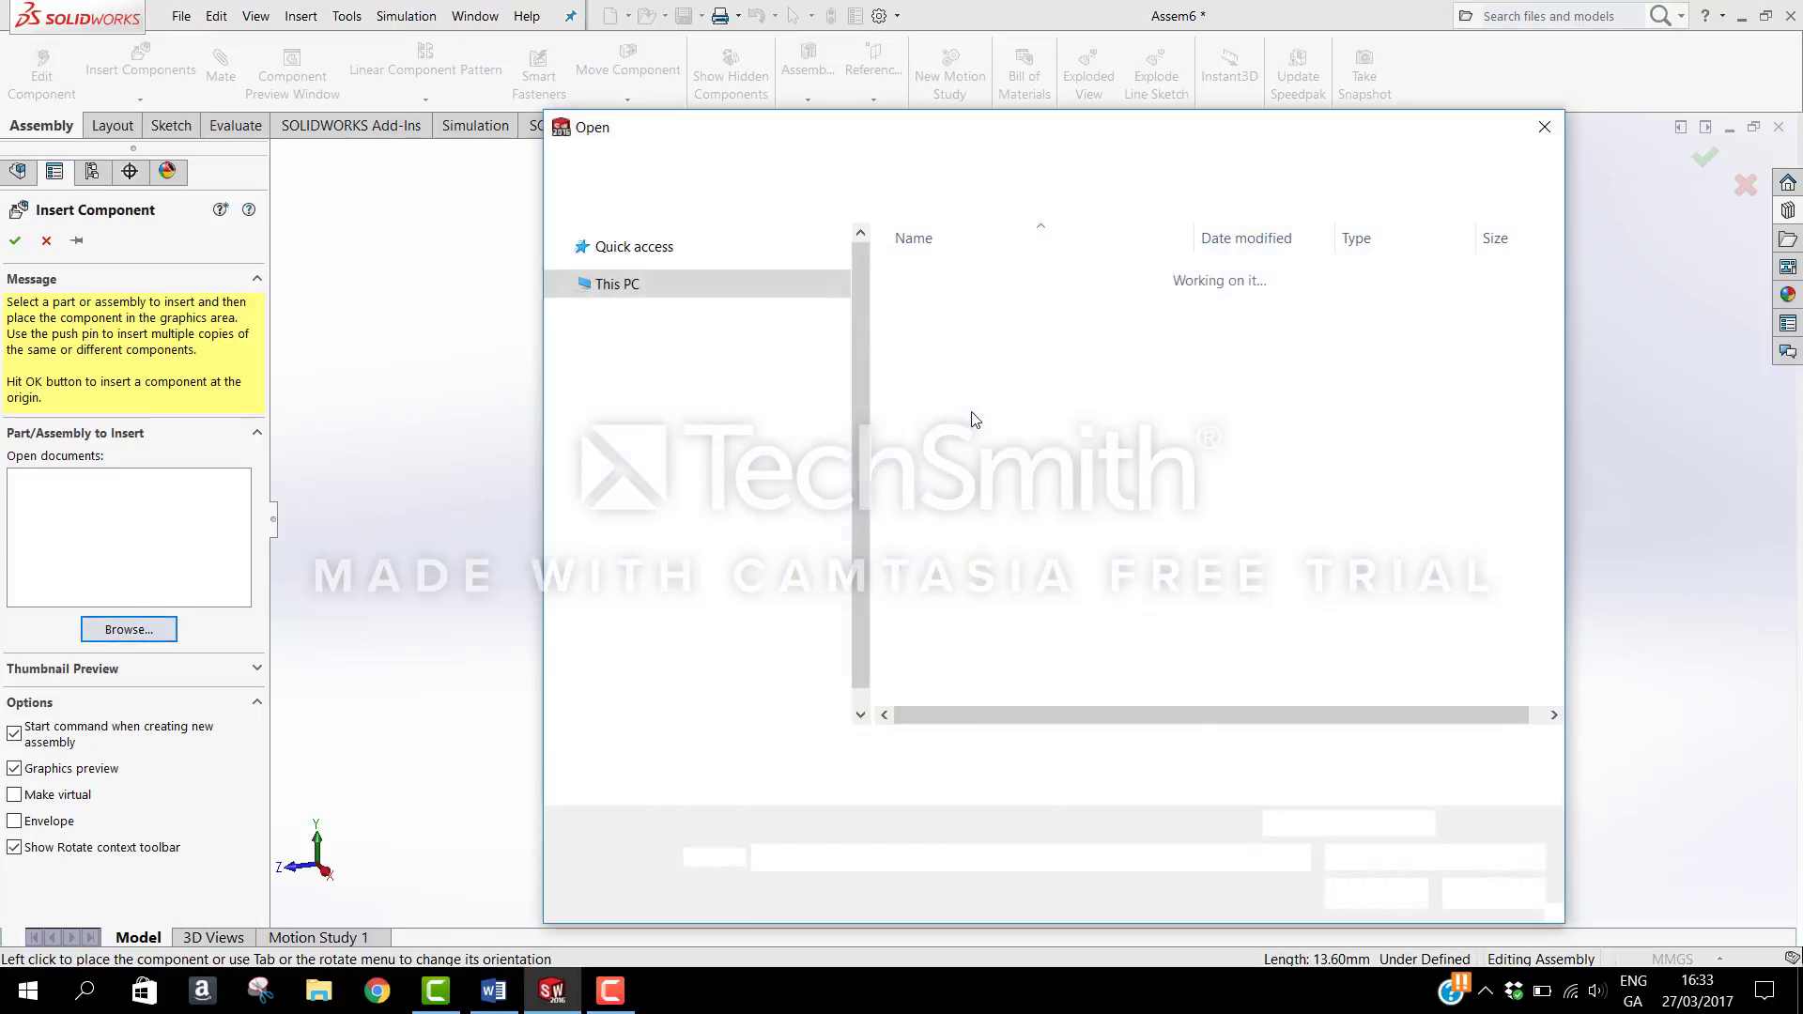
left_click(951, 401)
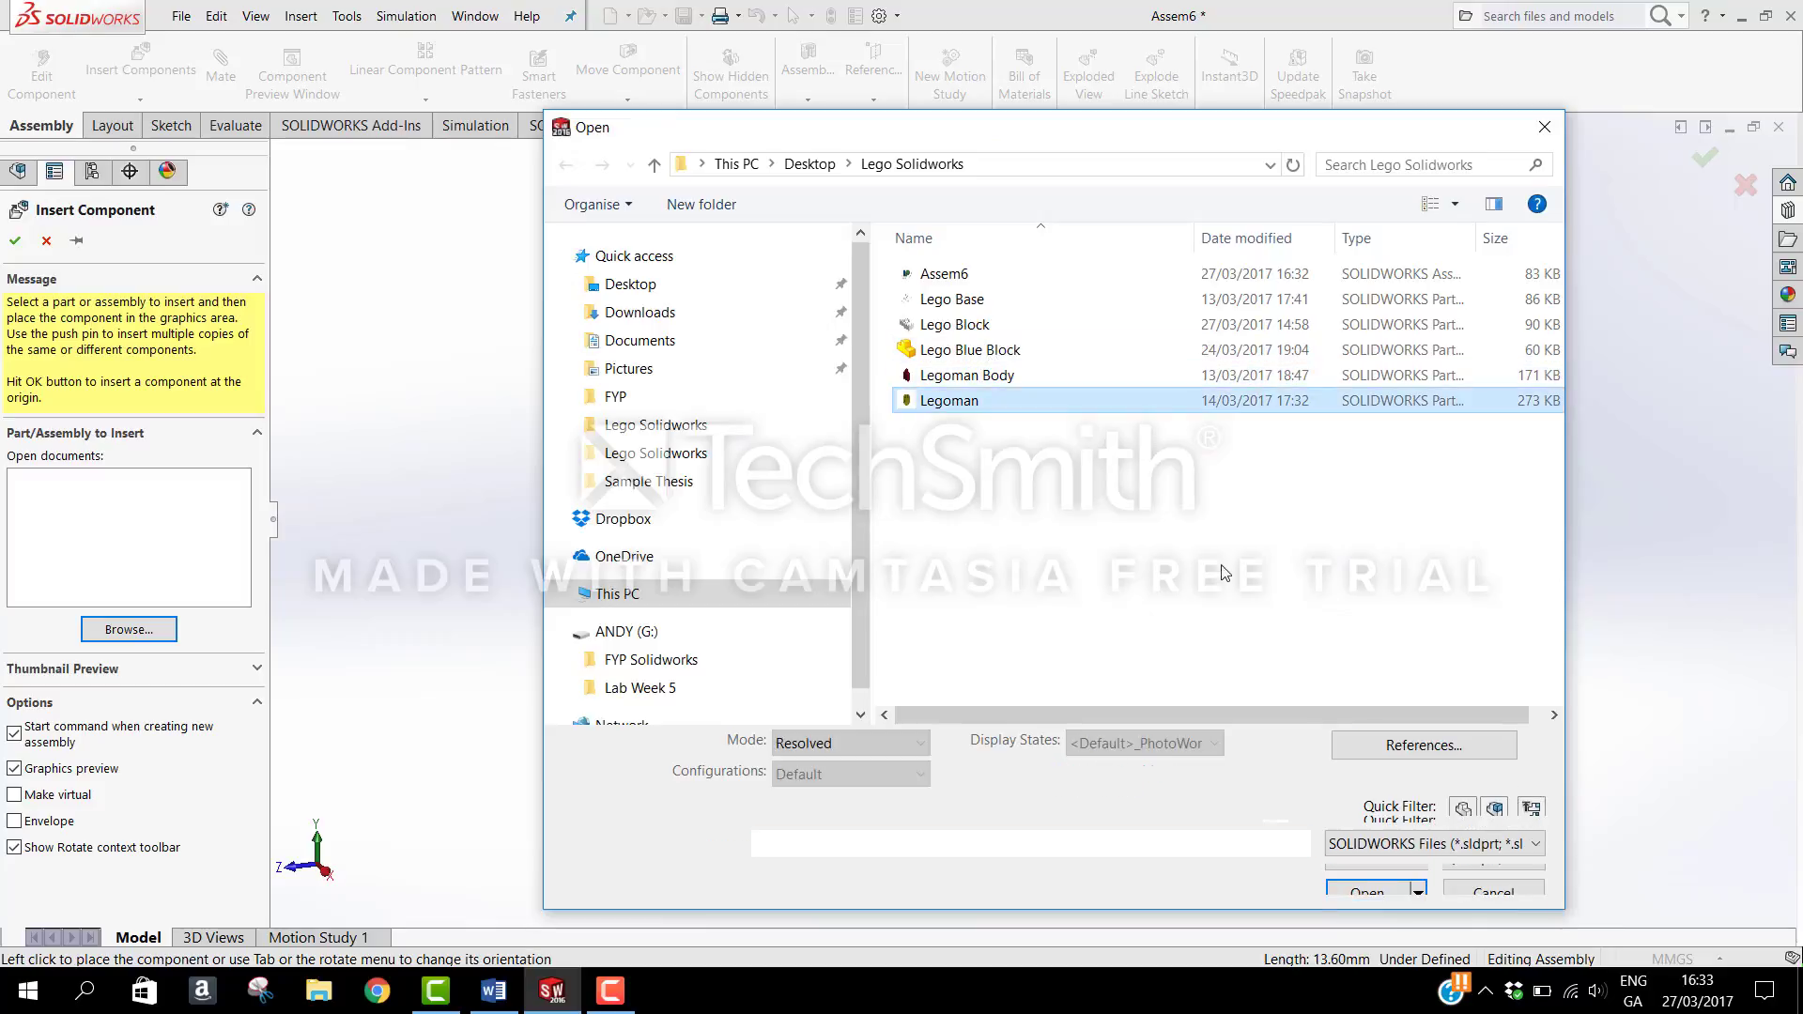
left_click(1376, 885)
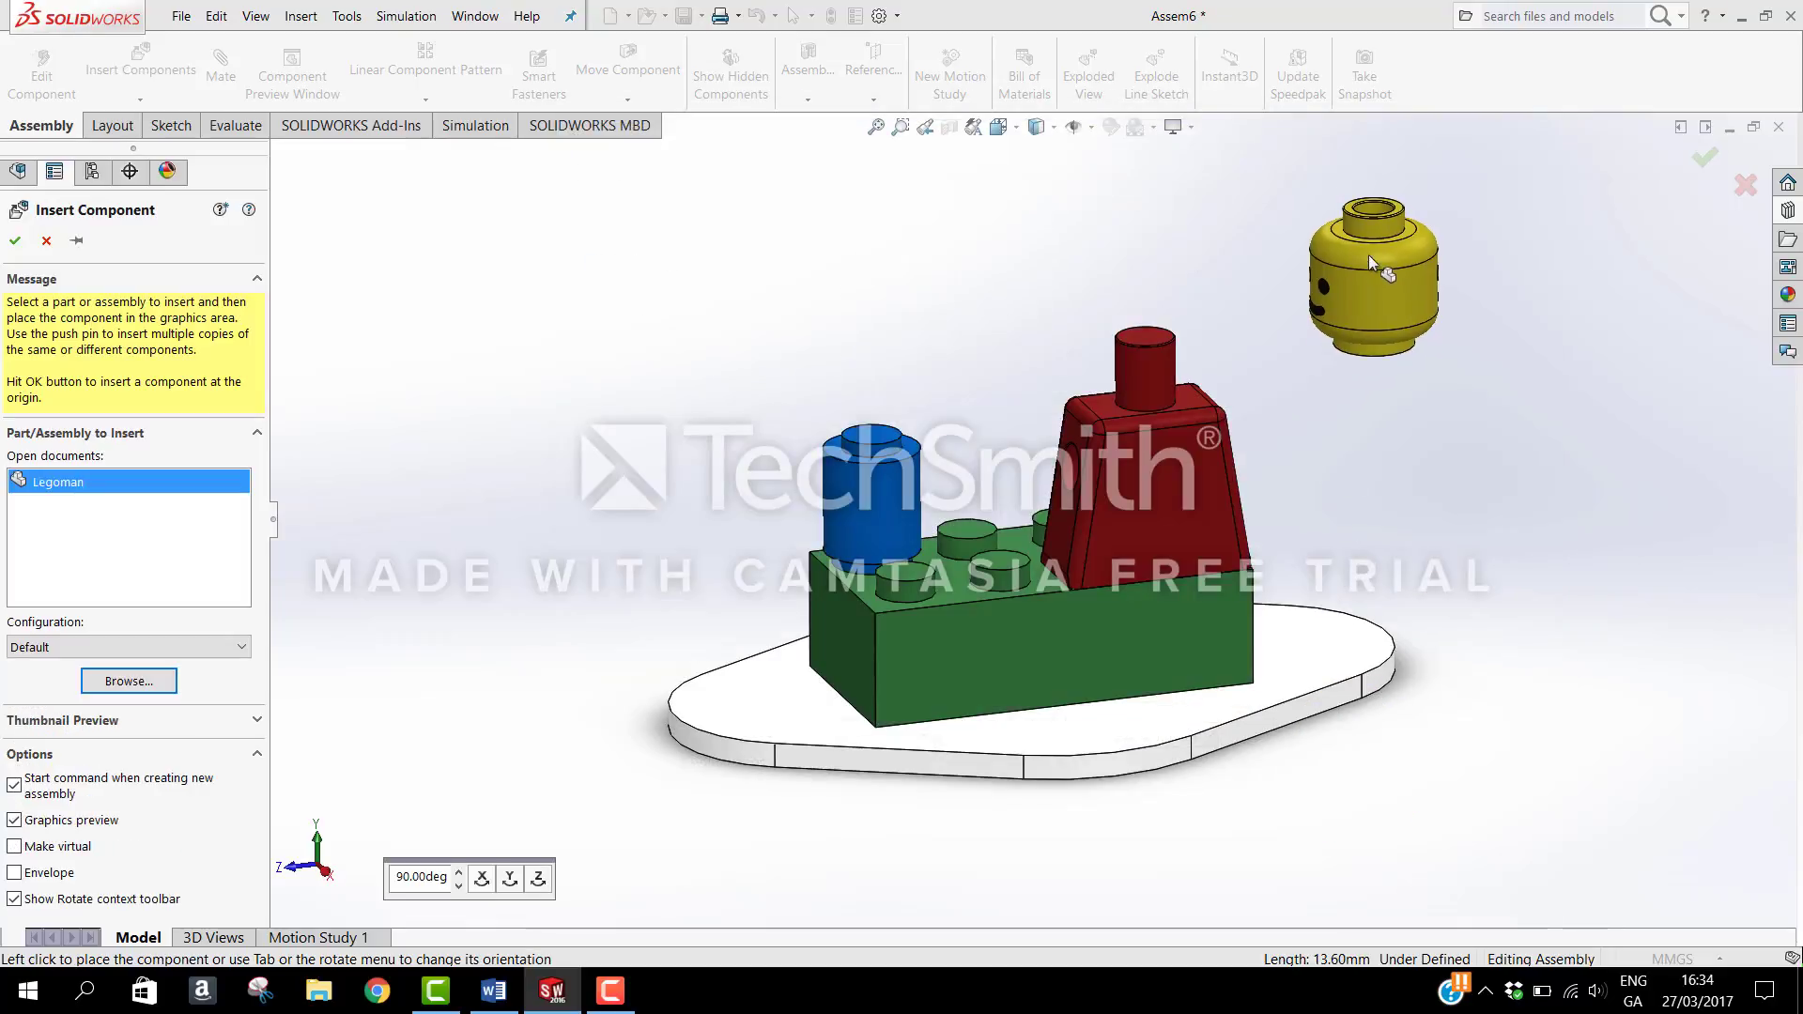
left_click(1356, 239)
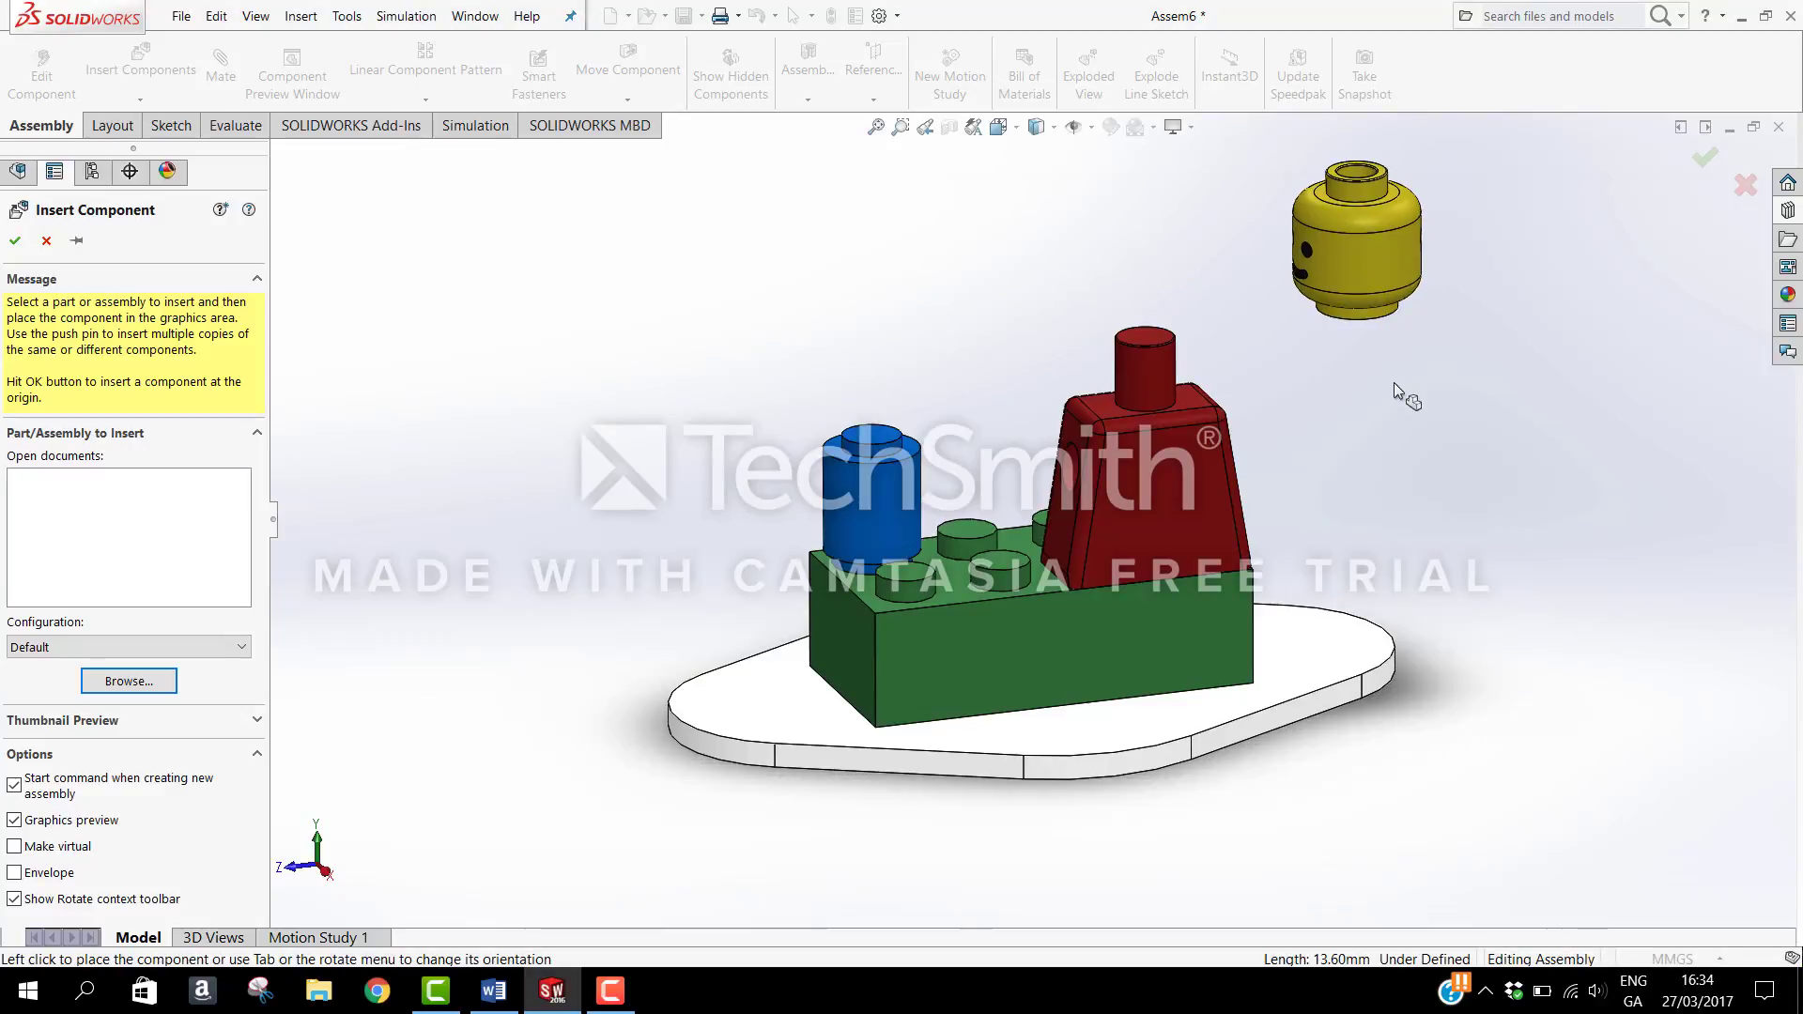
Step: Add a concentric mate between the top circular edge of the Legoman Body's neck and the circular edge of the Legoman head's bottom hole
scroll(1394, 370, "down", 5)
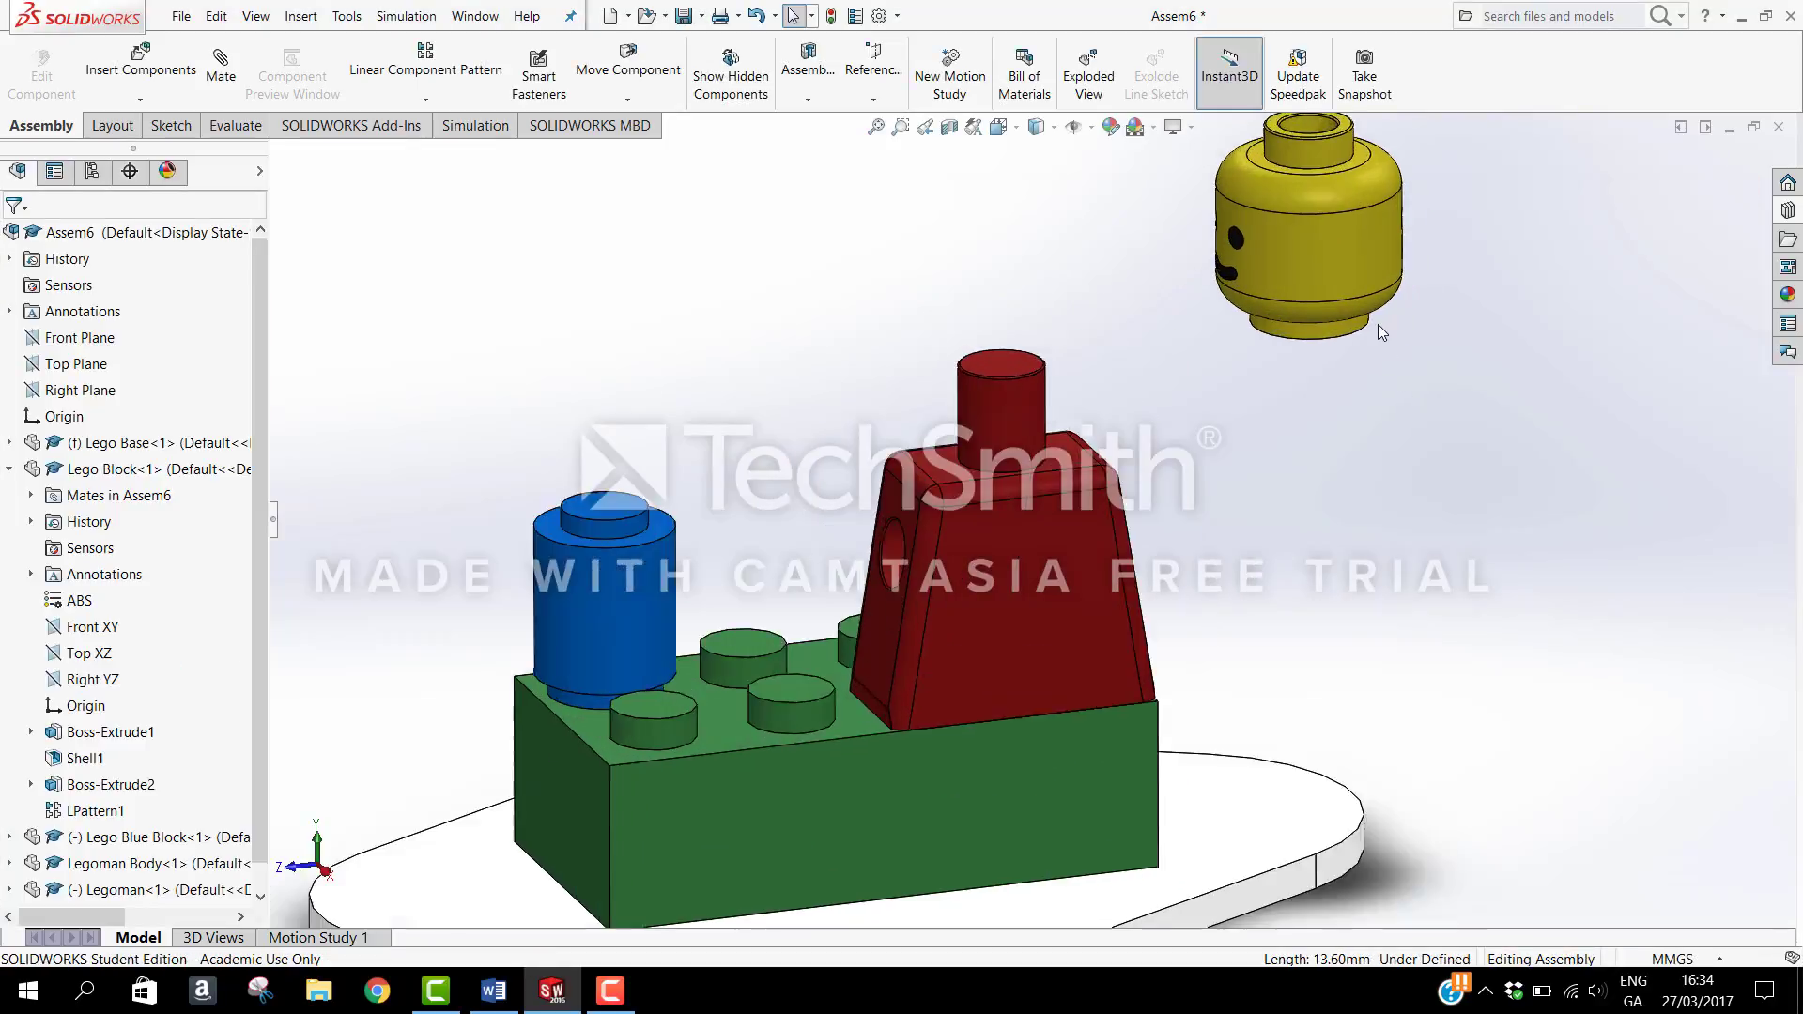
scroll(1209, 530, "up", 5)
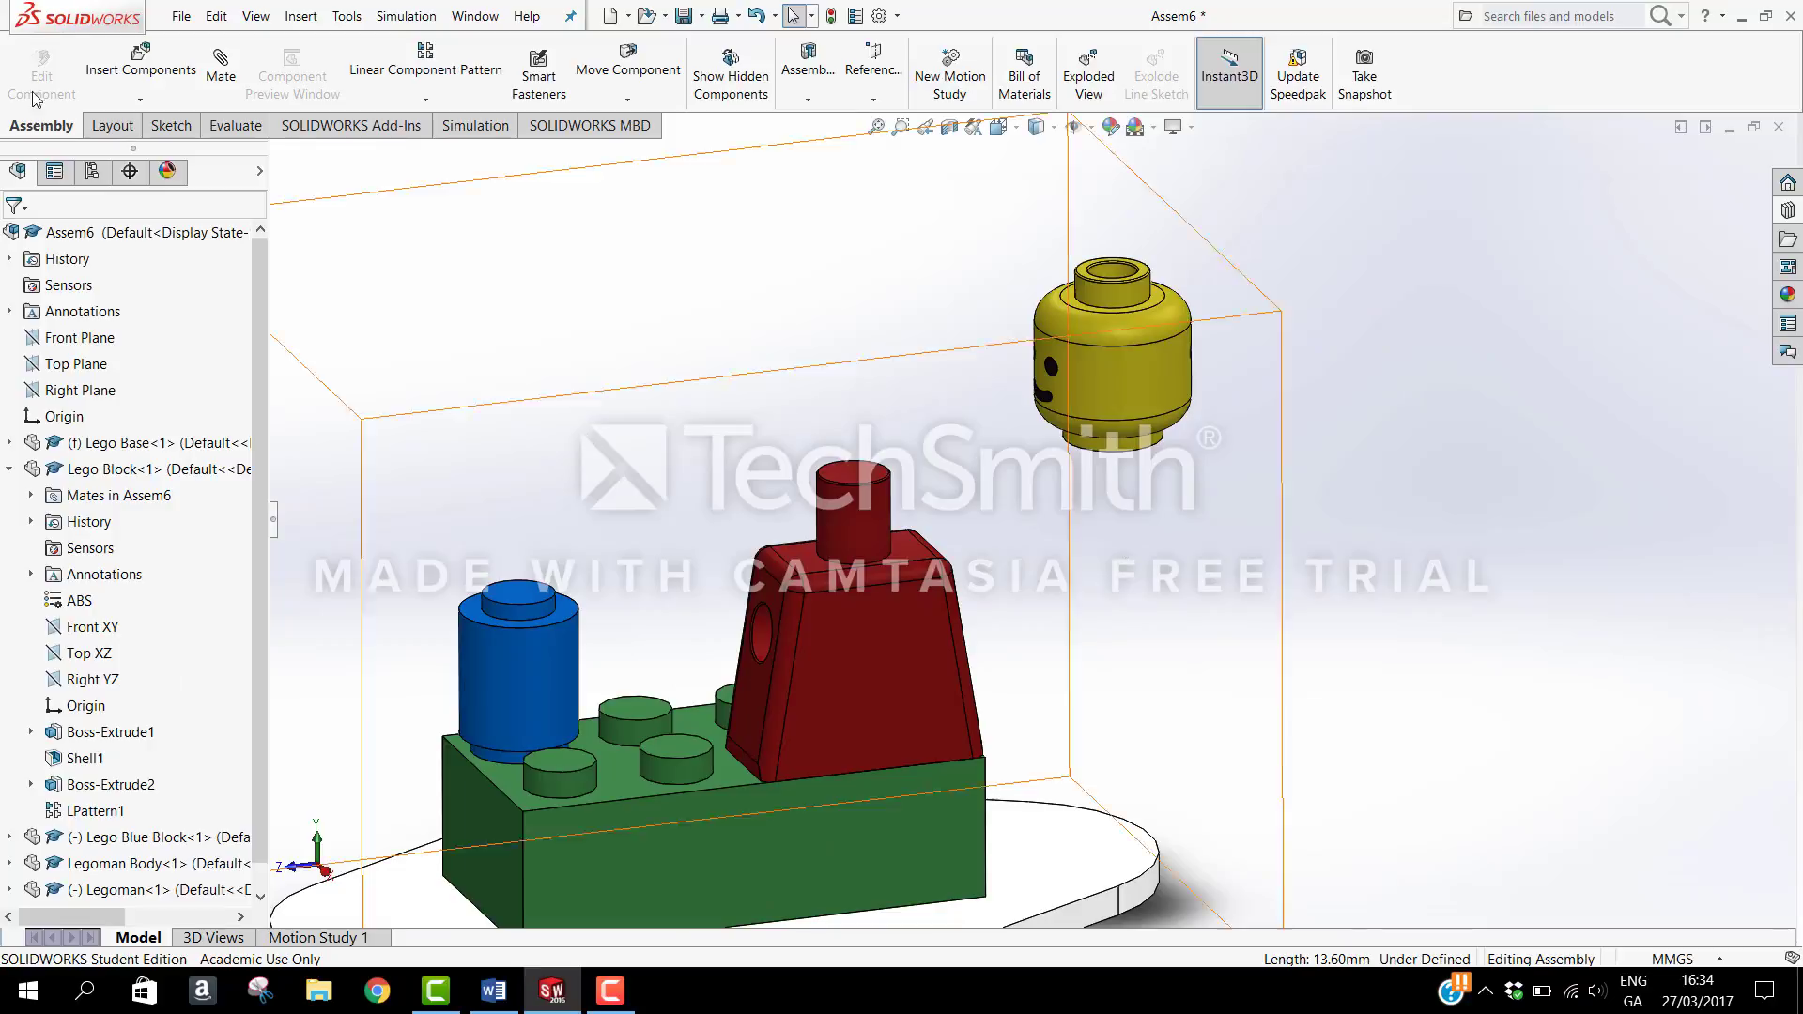
left_click(218, 82)
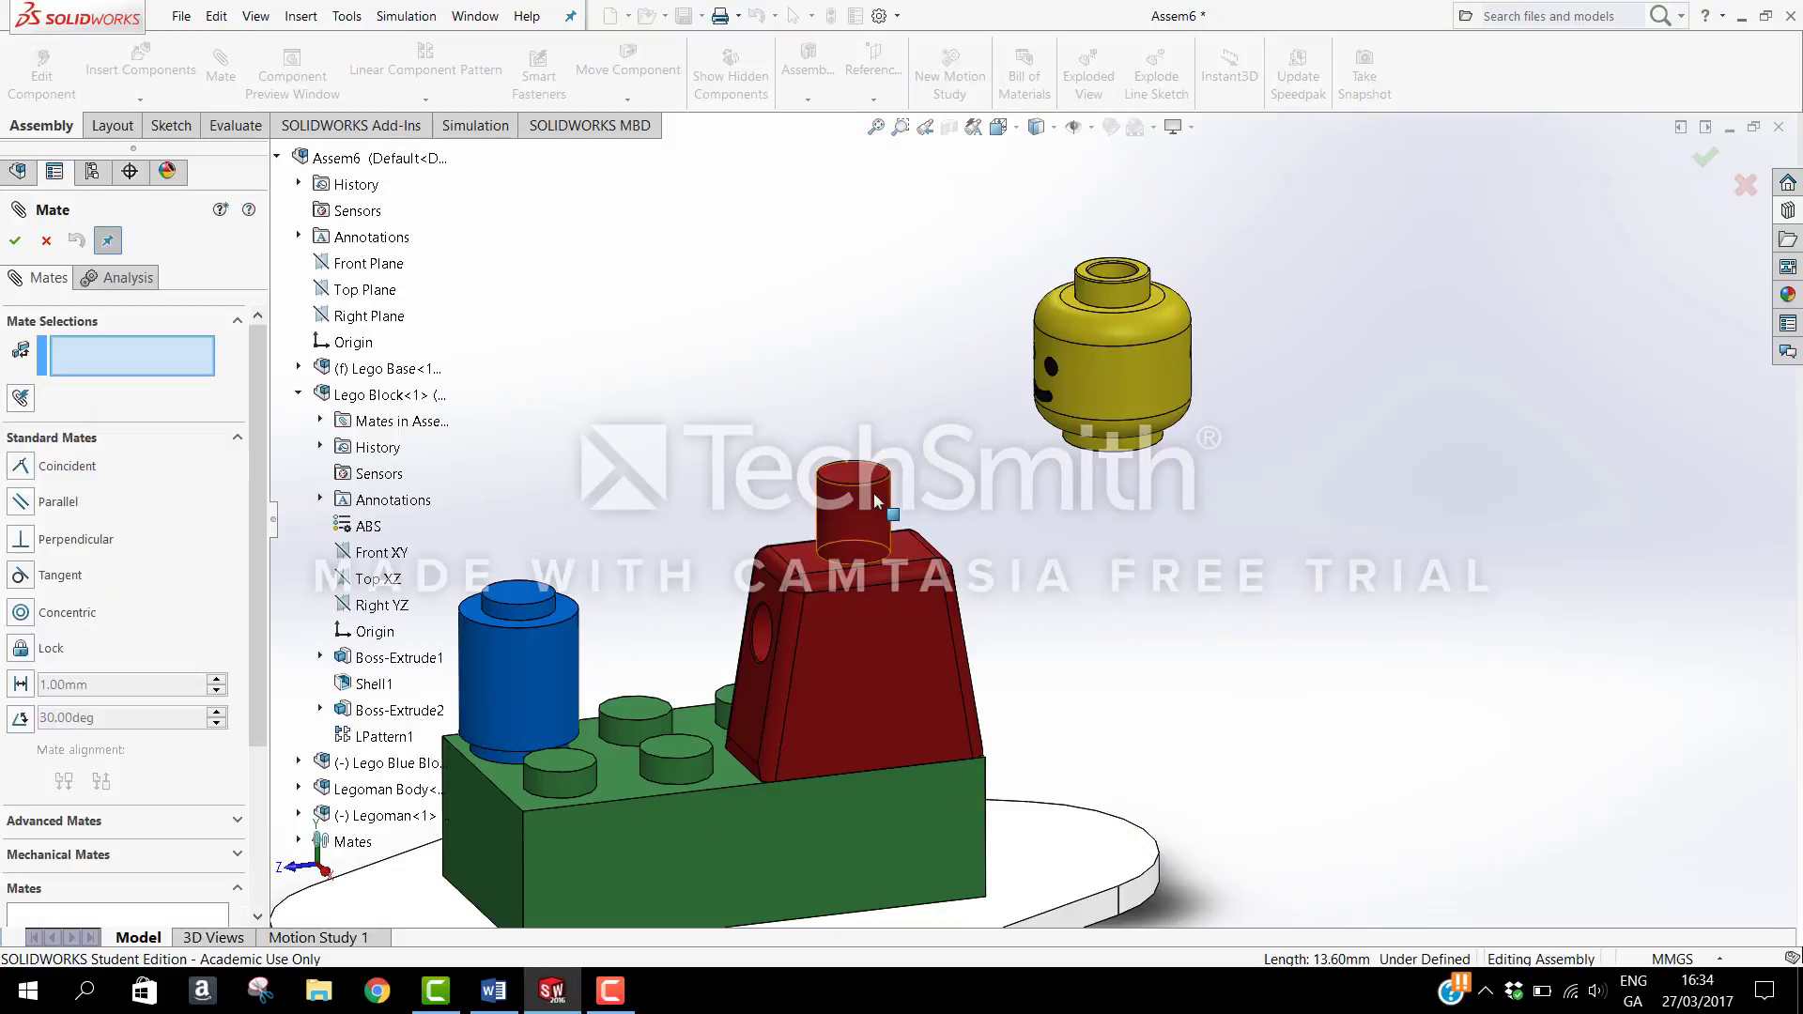
scroll(873, 492, "down", 5)
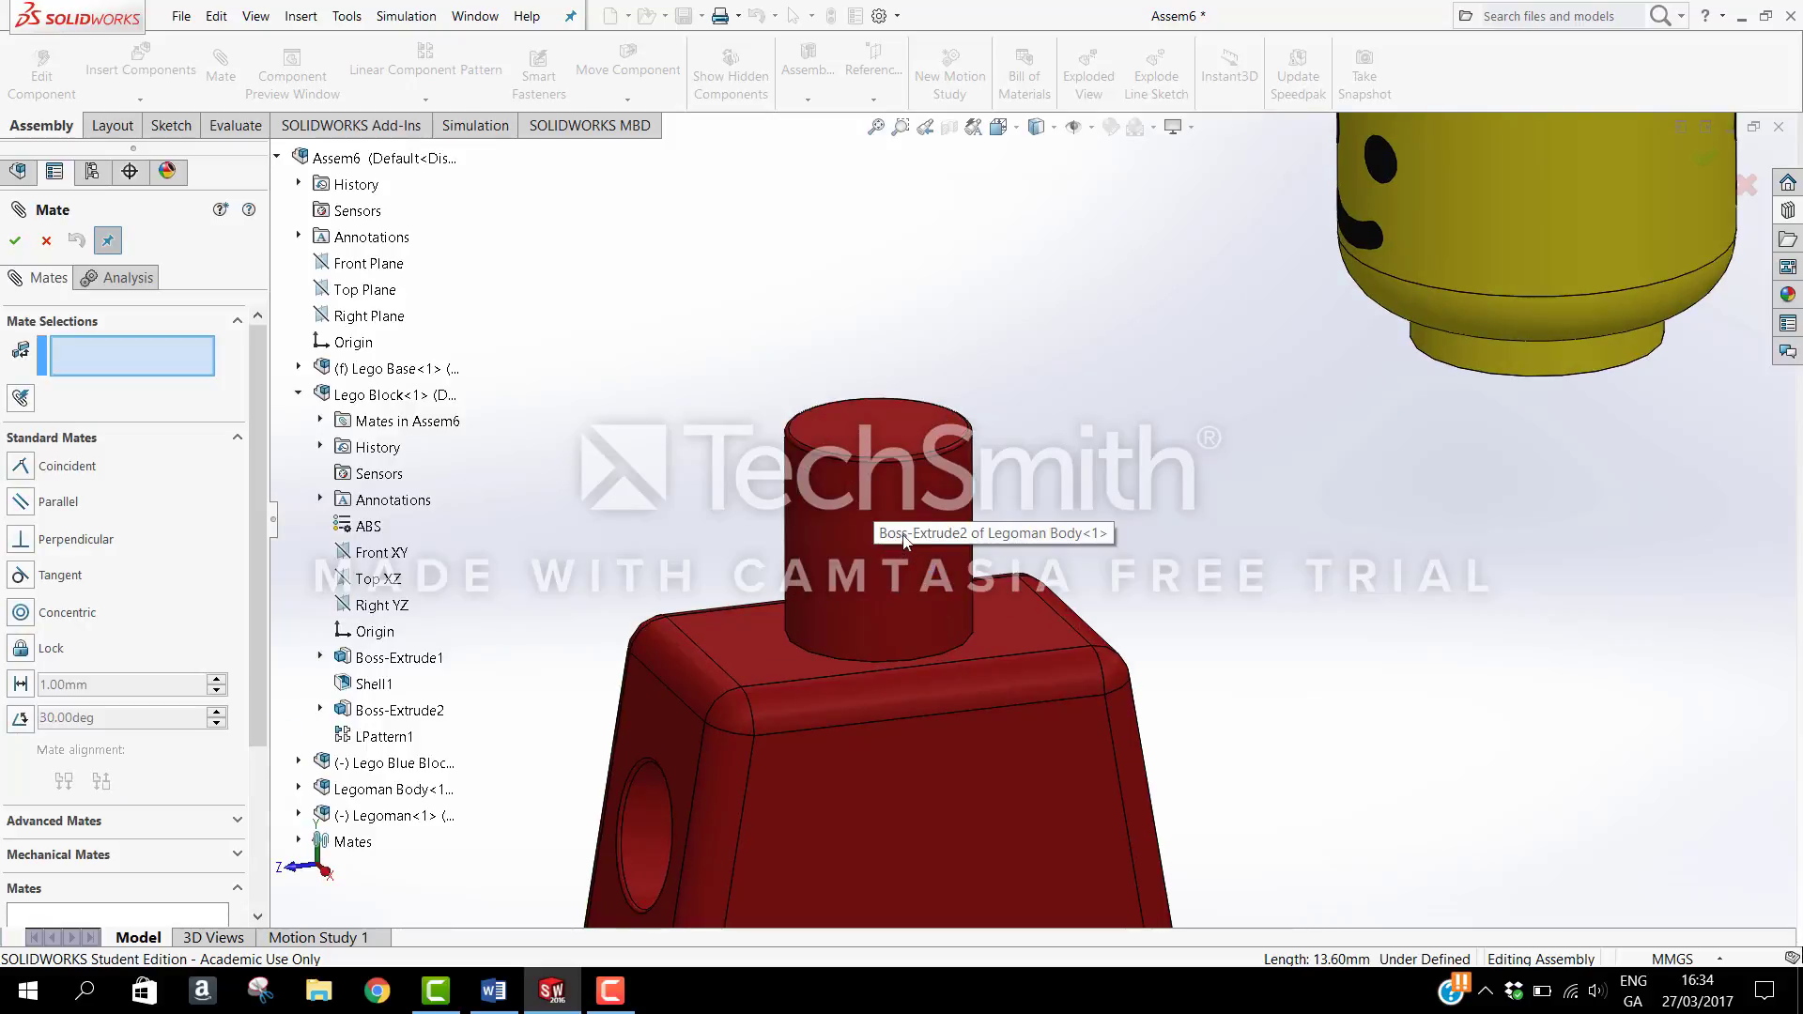
left_click(903, 463)
scroll(1457, 426, "up", 5)
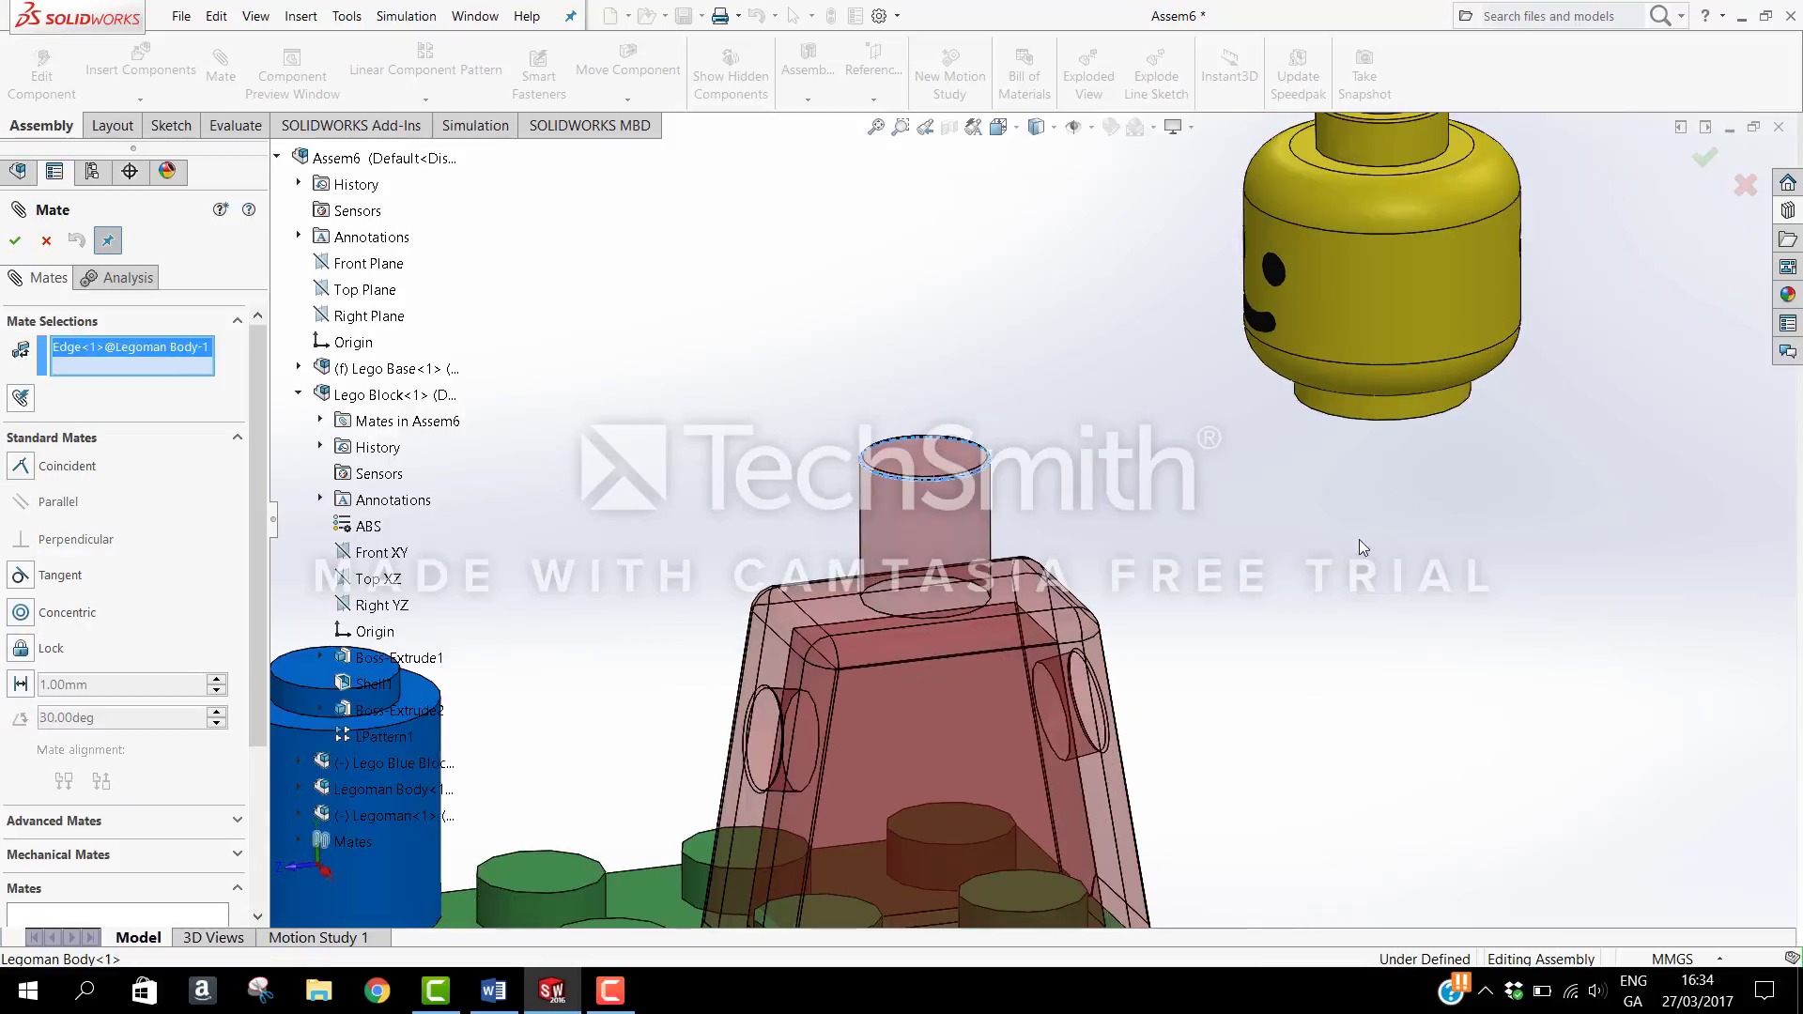
middle_click_drag(1215, 554, 1274, 531)
left_click(1274, 530)
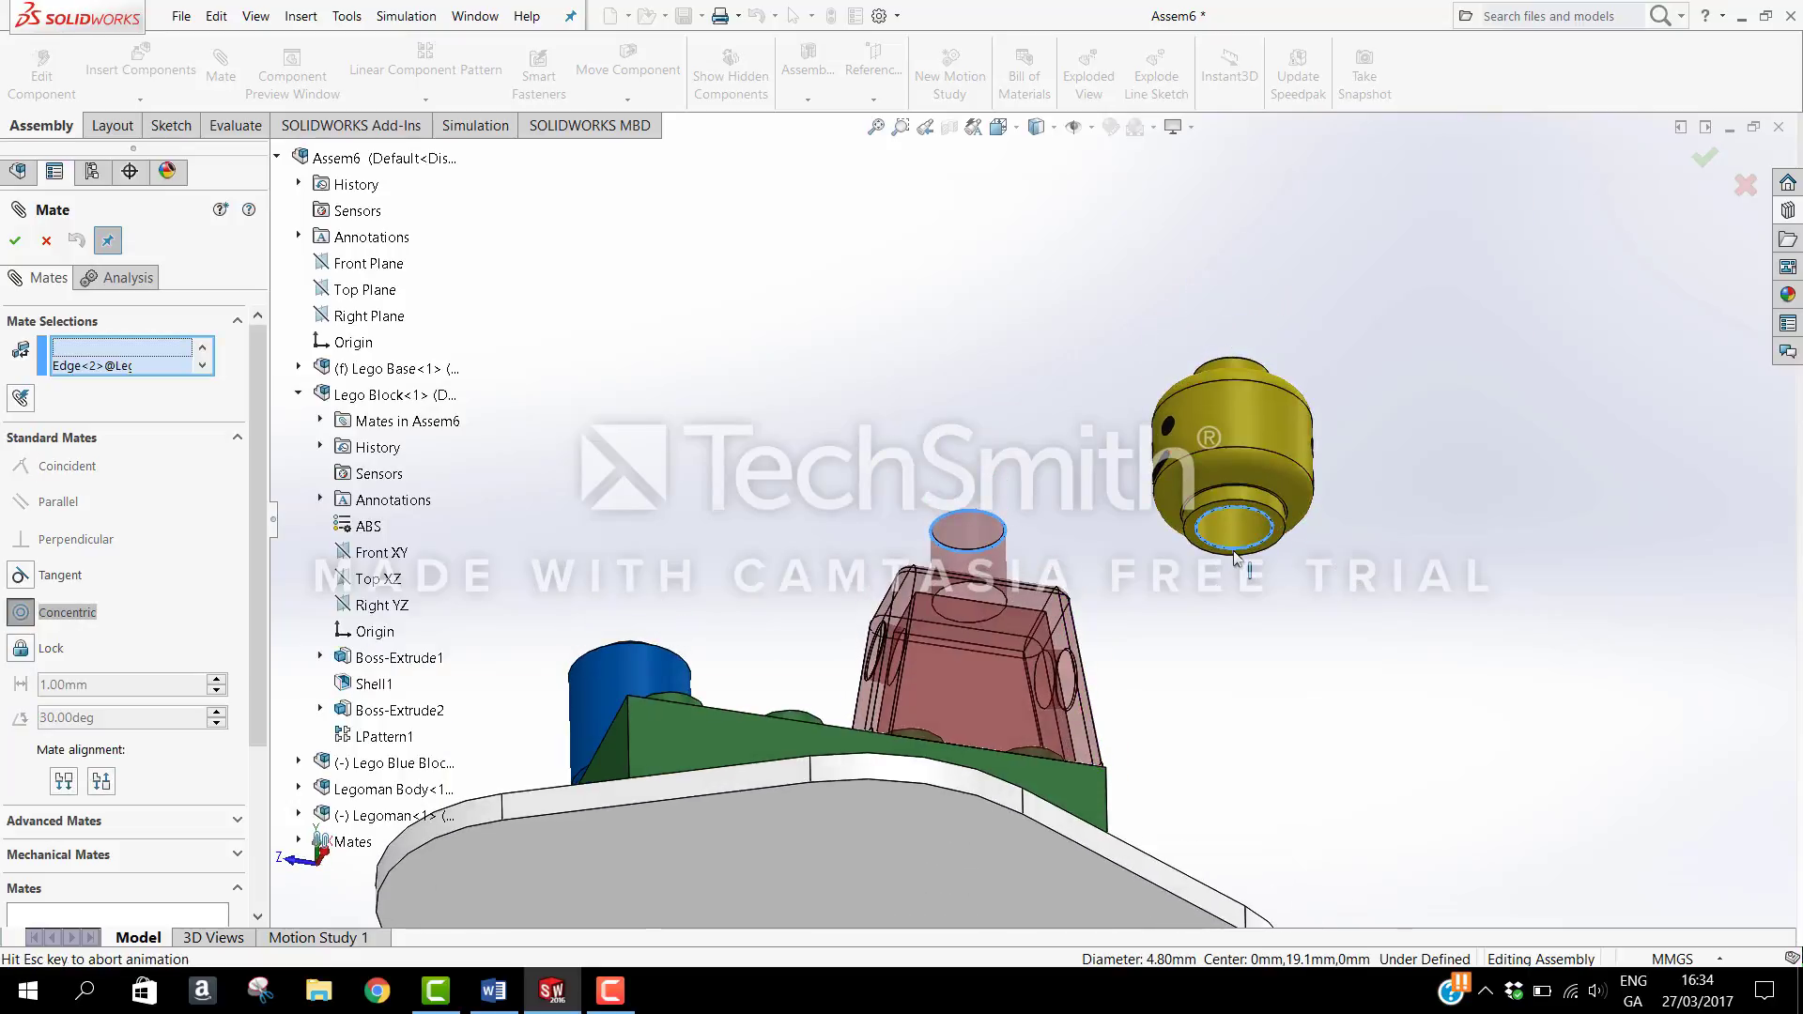
scroll(1211, 565, "up", 2)
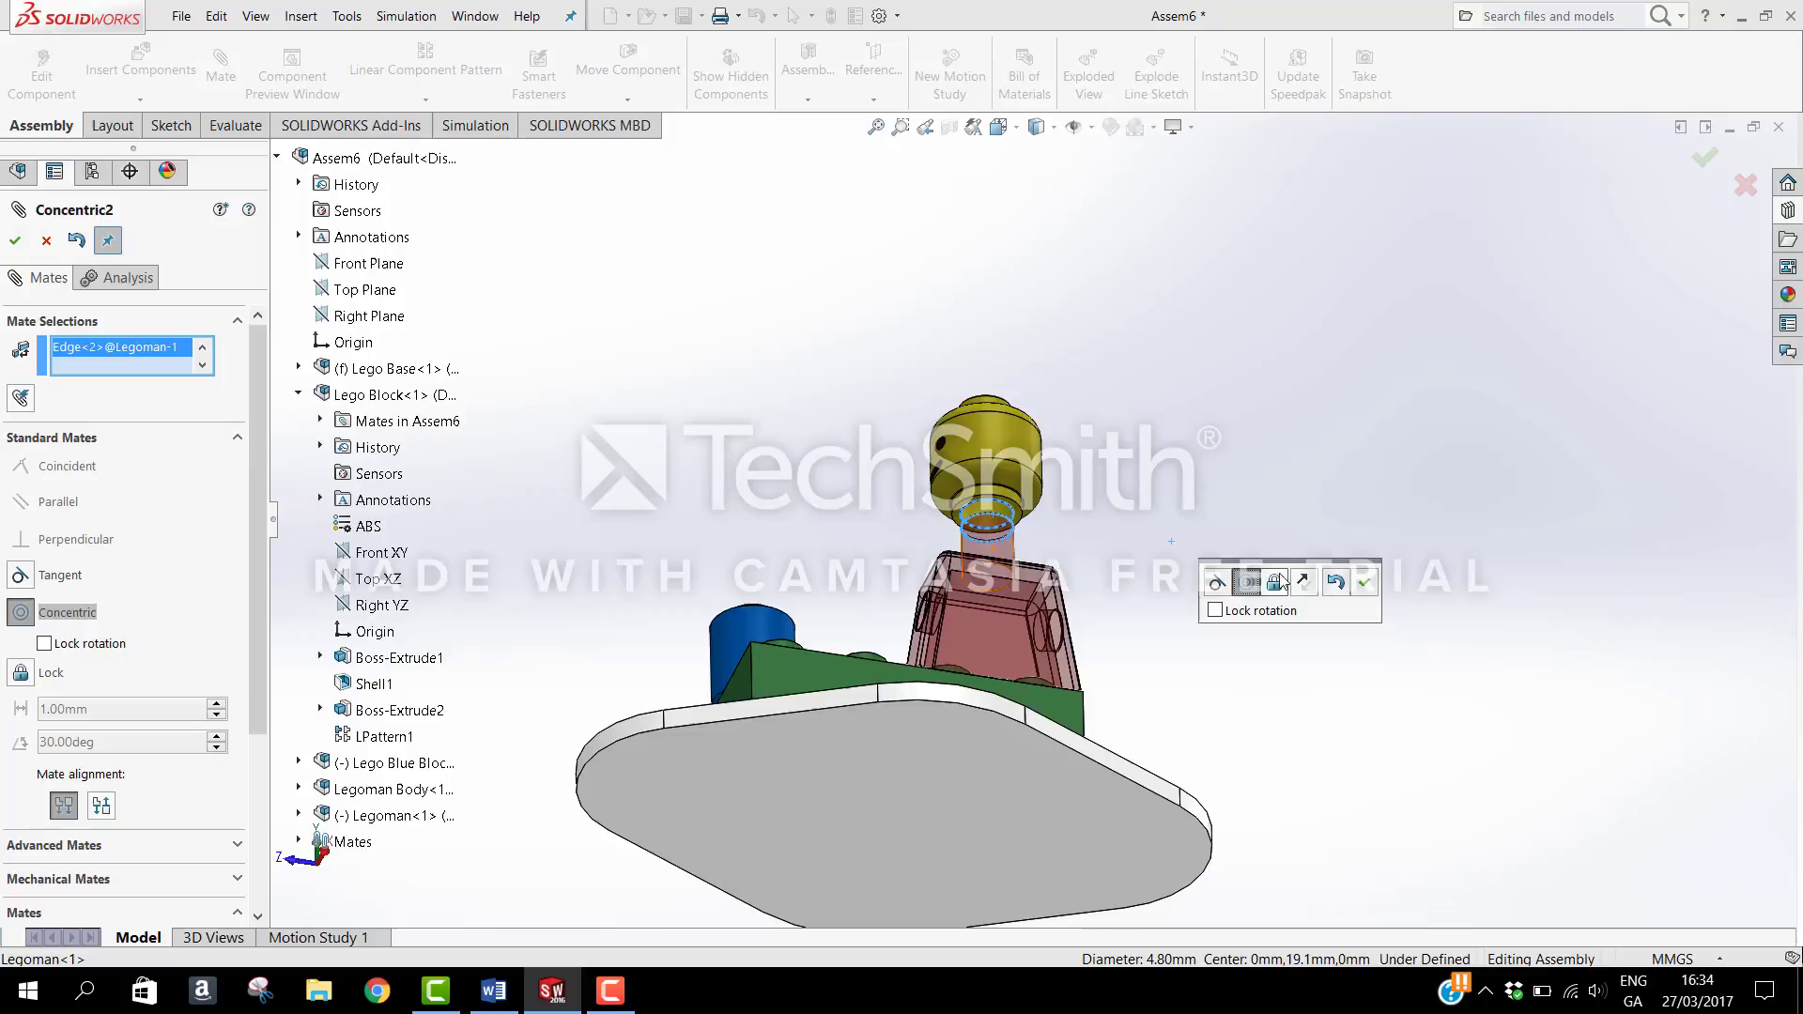
left_click(1364, 583)
Step: Lift the Legoman head clear of the neck and turn its face toward the front of the body
middle_click_drag(930, 615, 913, 777)
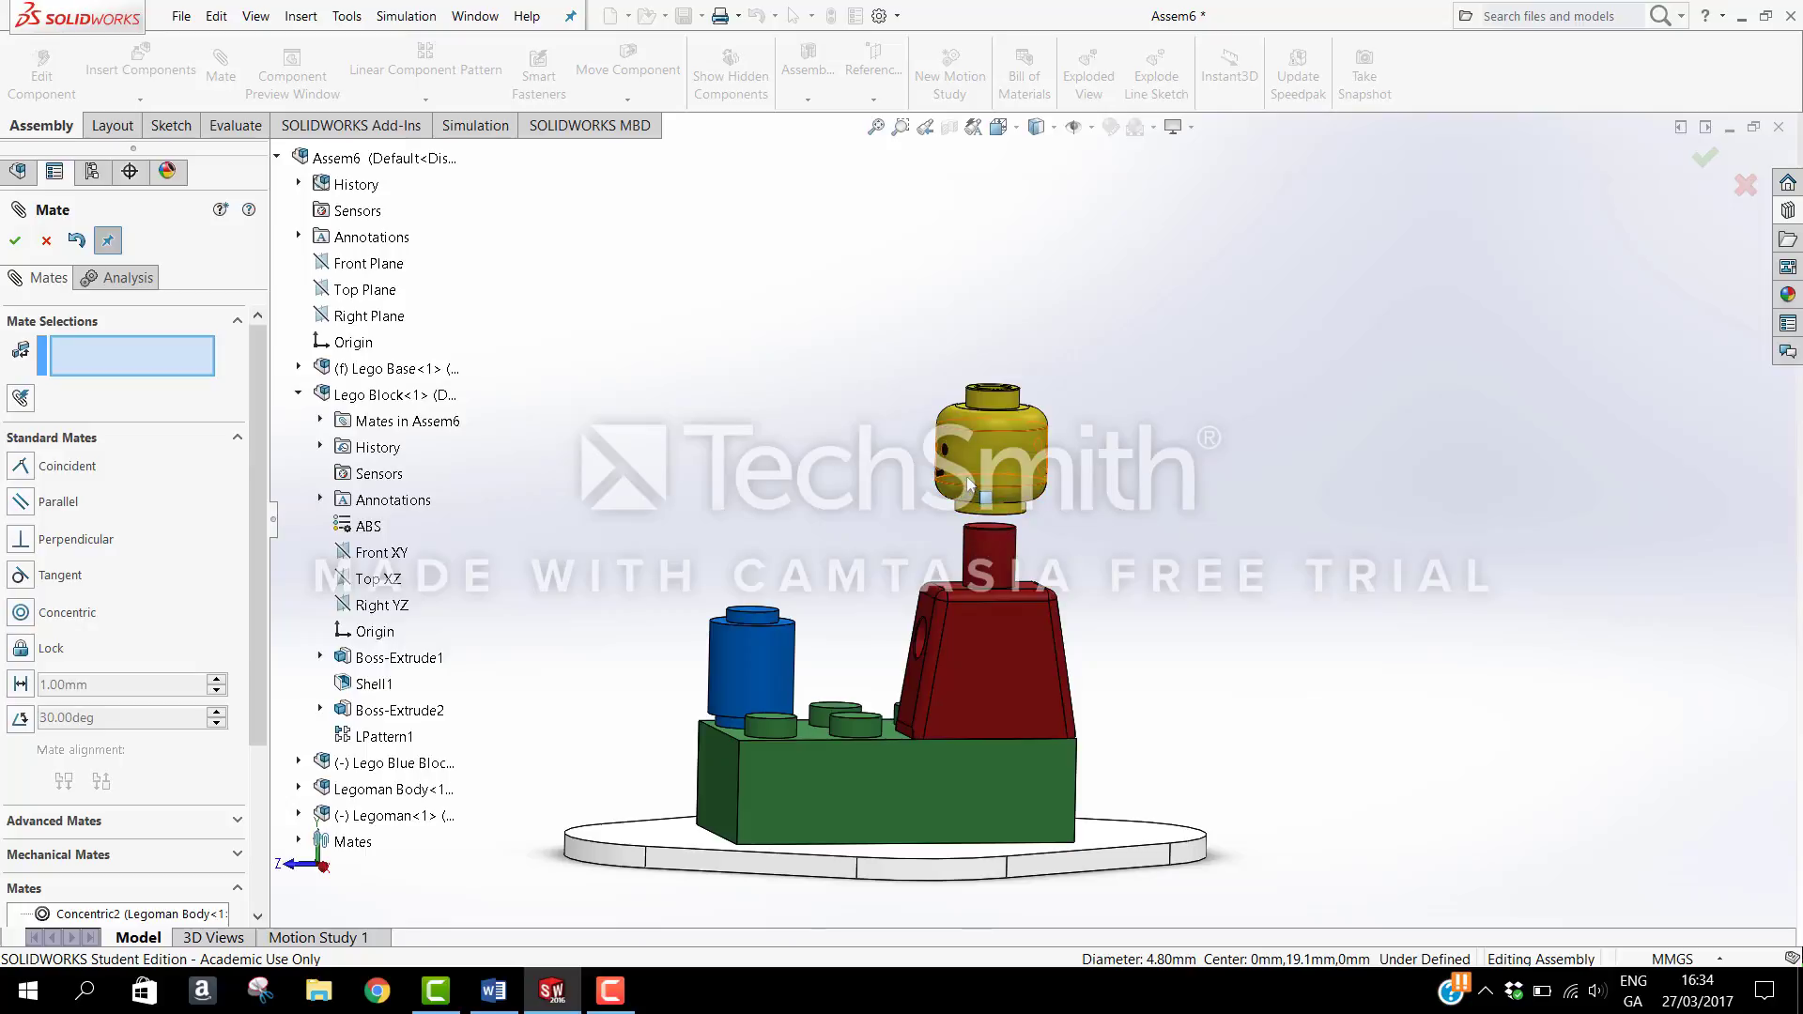
left_click_drag(996, 472, 1066, 431)
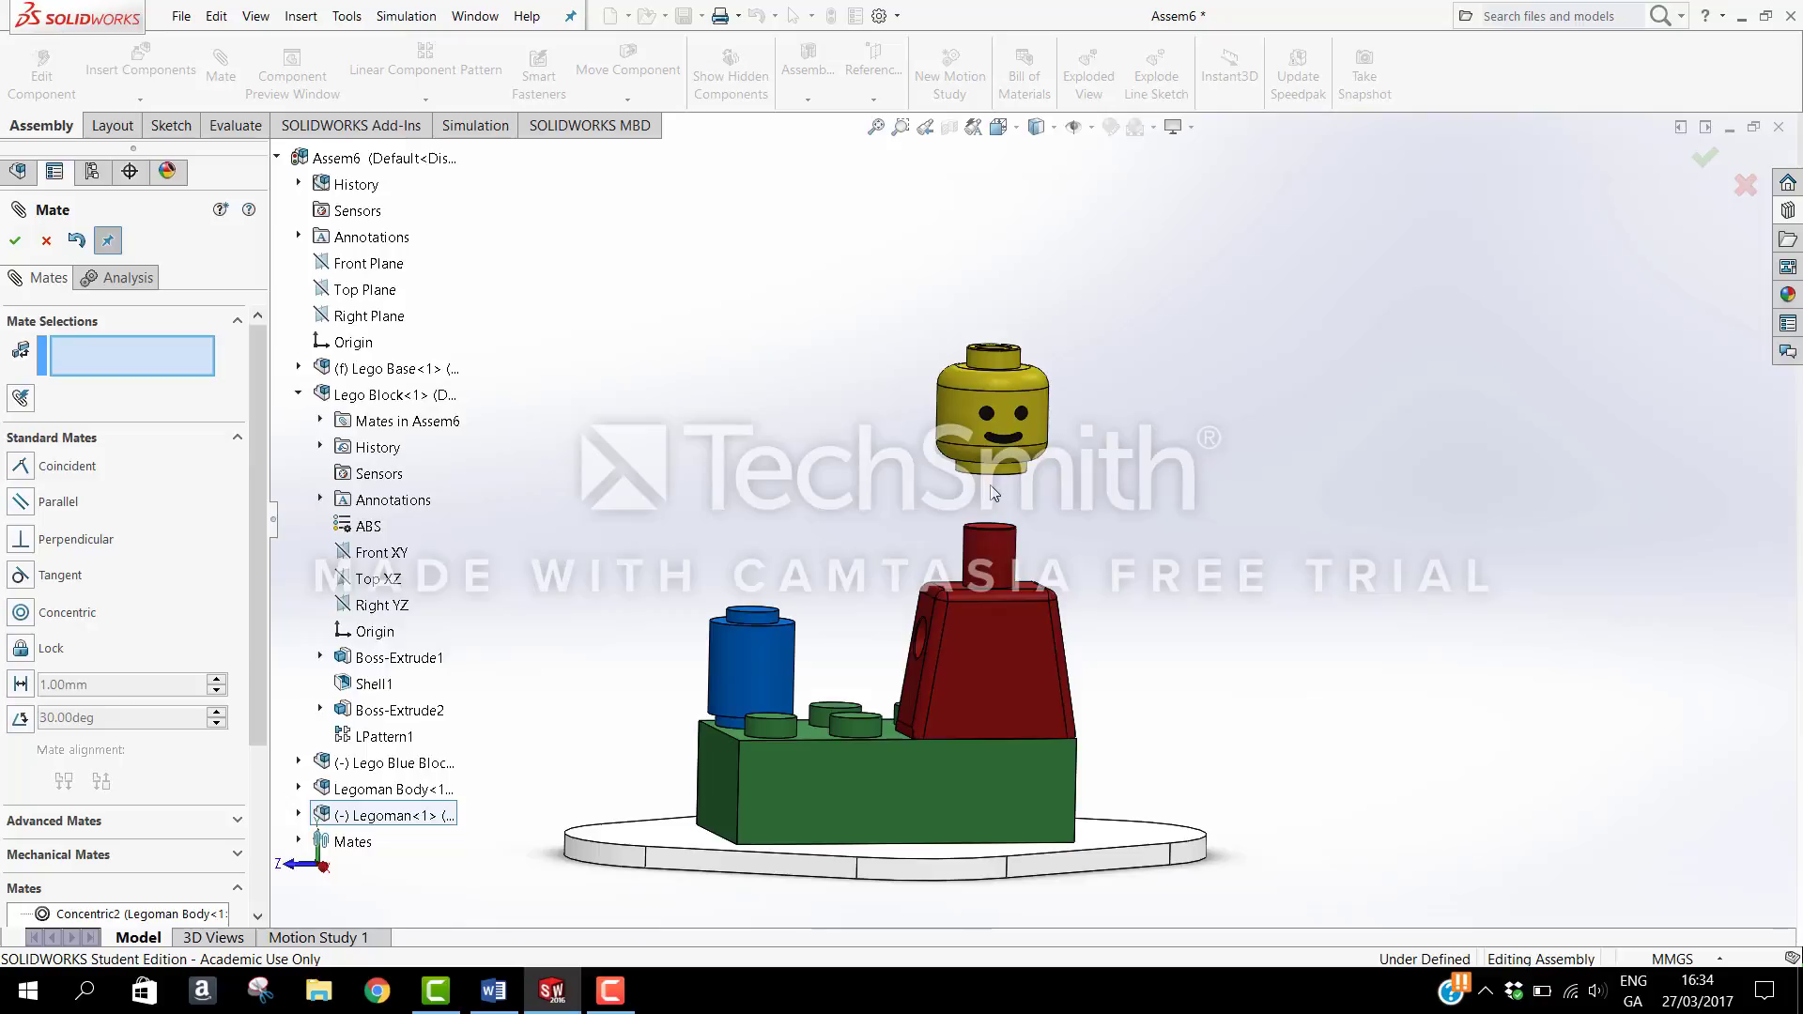
middle_click_drag(995, 496, 970, 627)
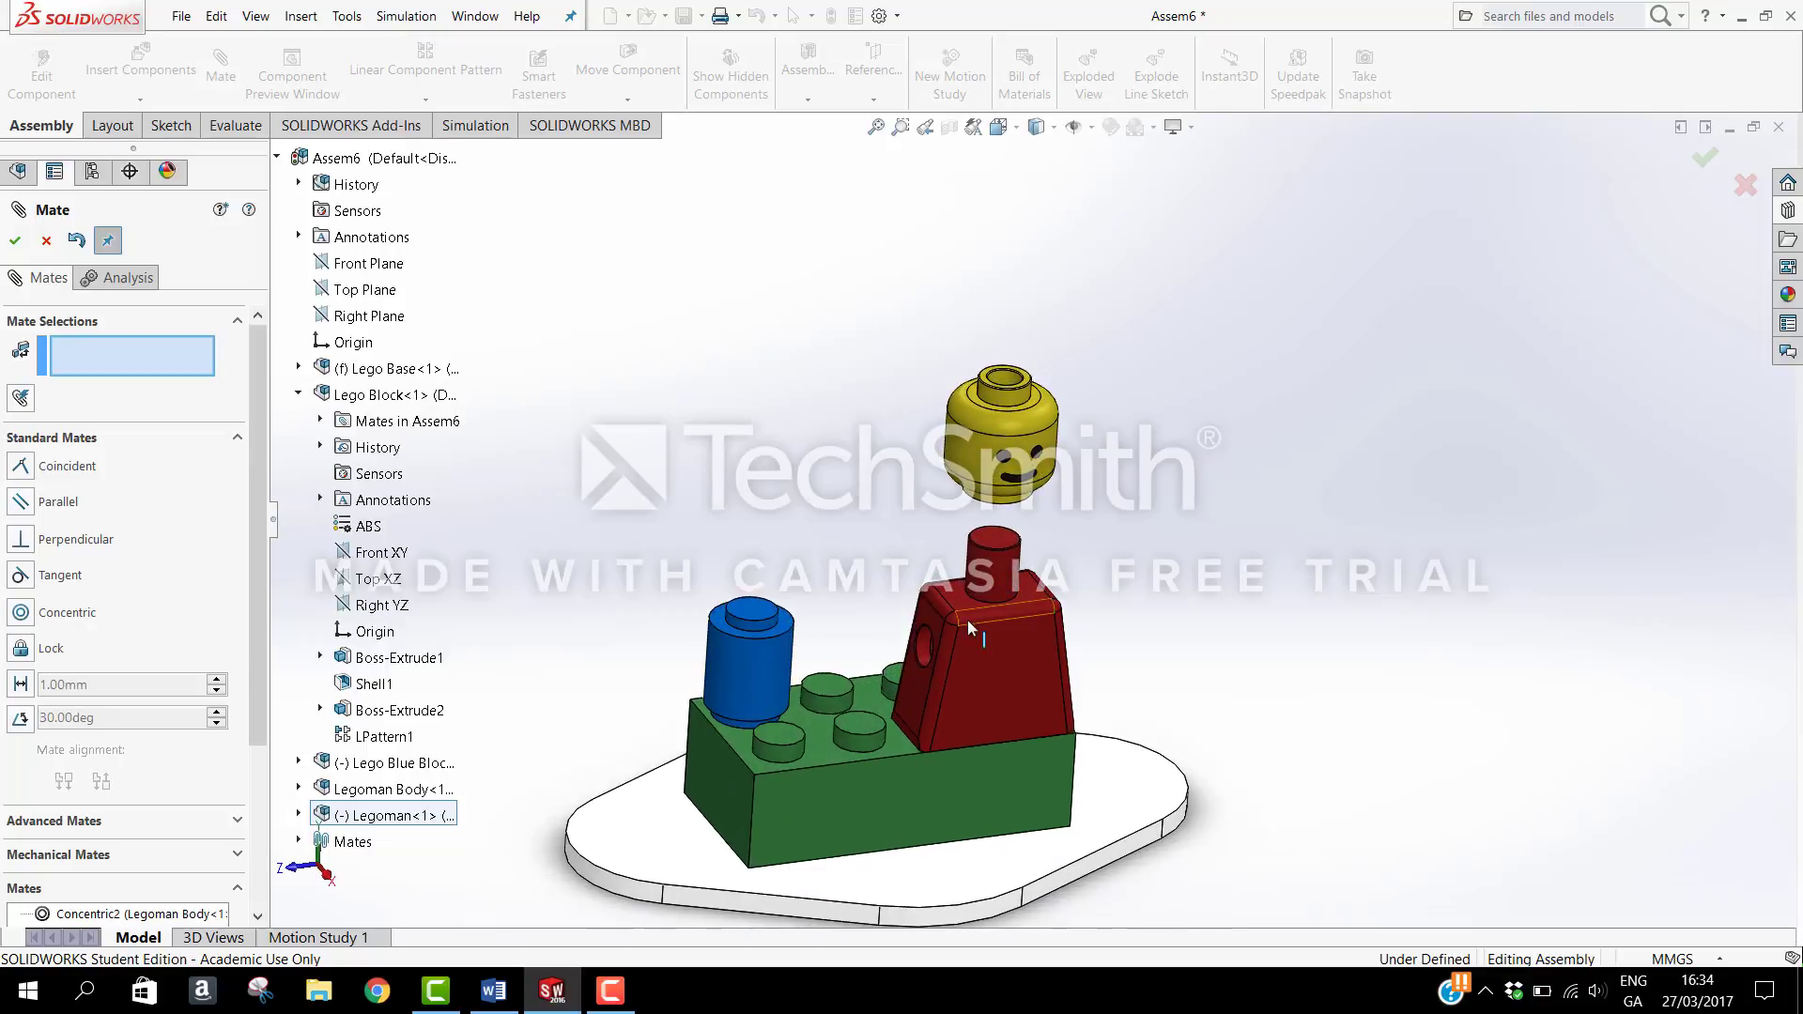
Step: Add a coincident mate between the Legoman Body's flat top face around the neck and the Legoman head's bottom ring face
left_click(951, 600)
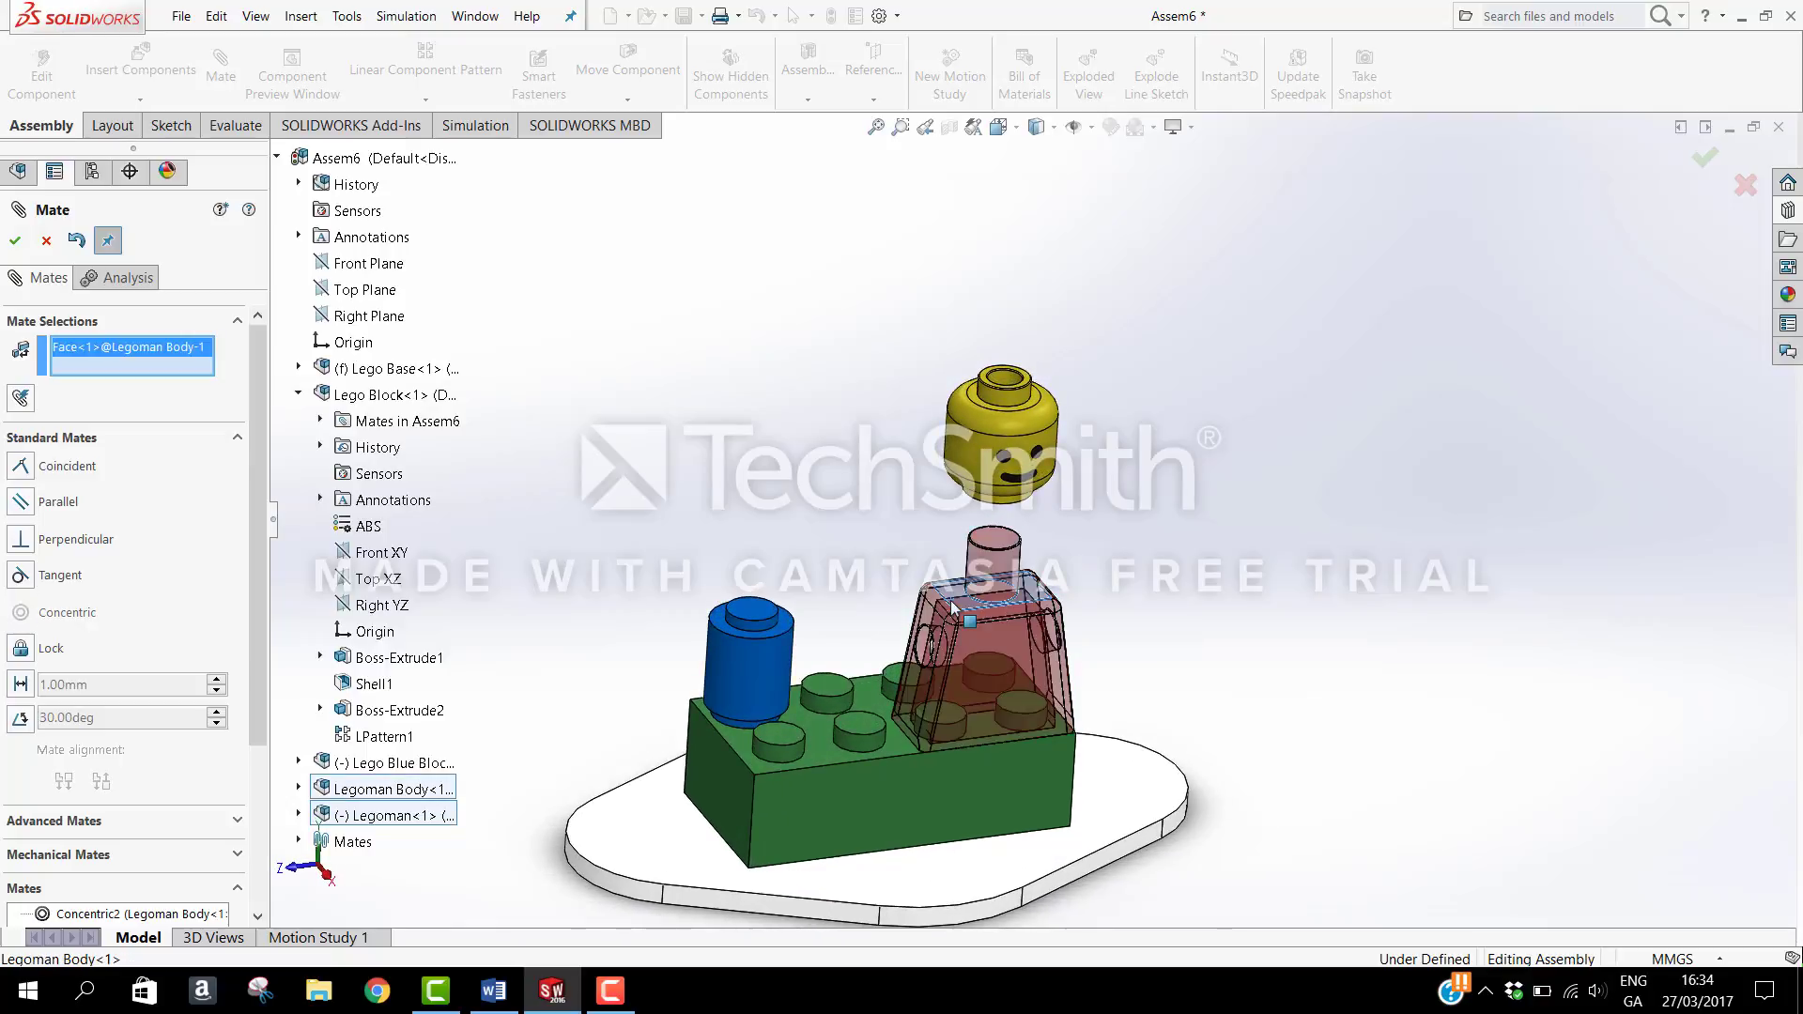
middle_click_drag(1016, 515, 1019, 300)
scroll(1023, 494, "down", 5)
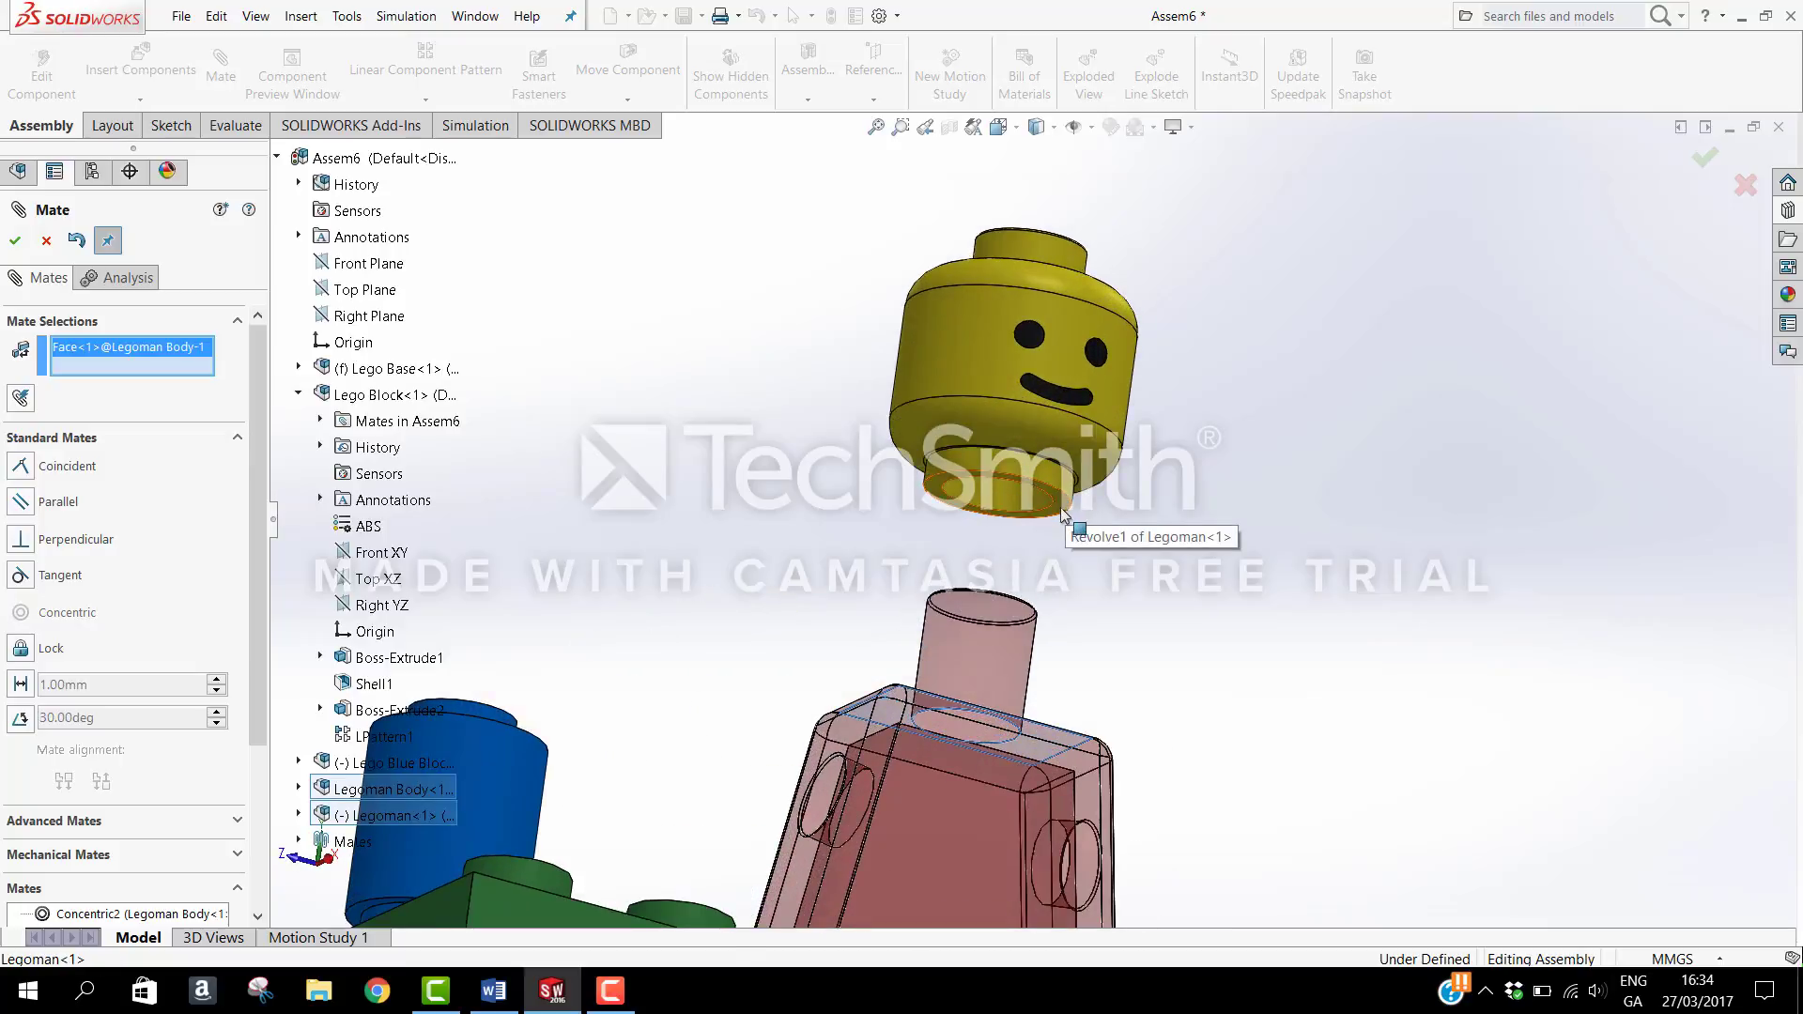
left_click(1064, 505)
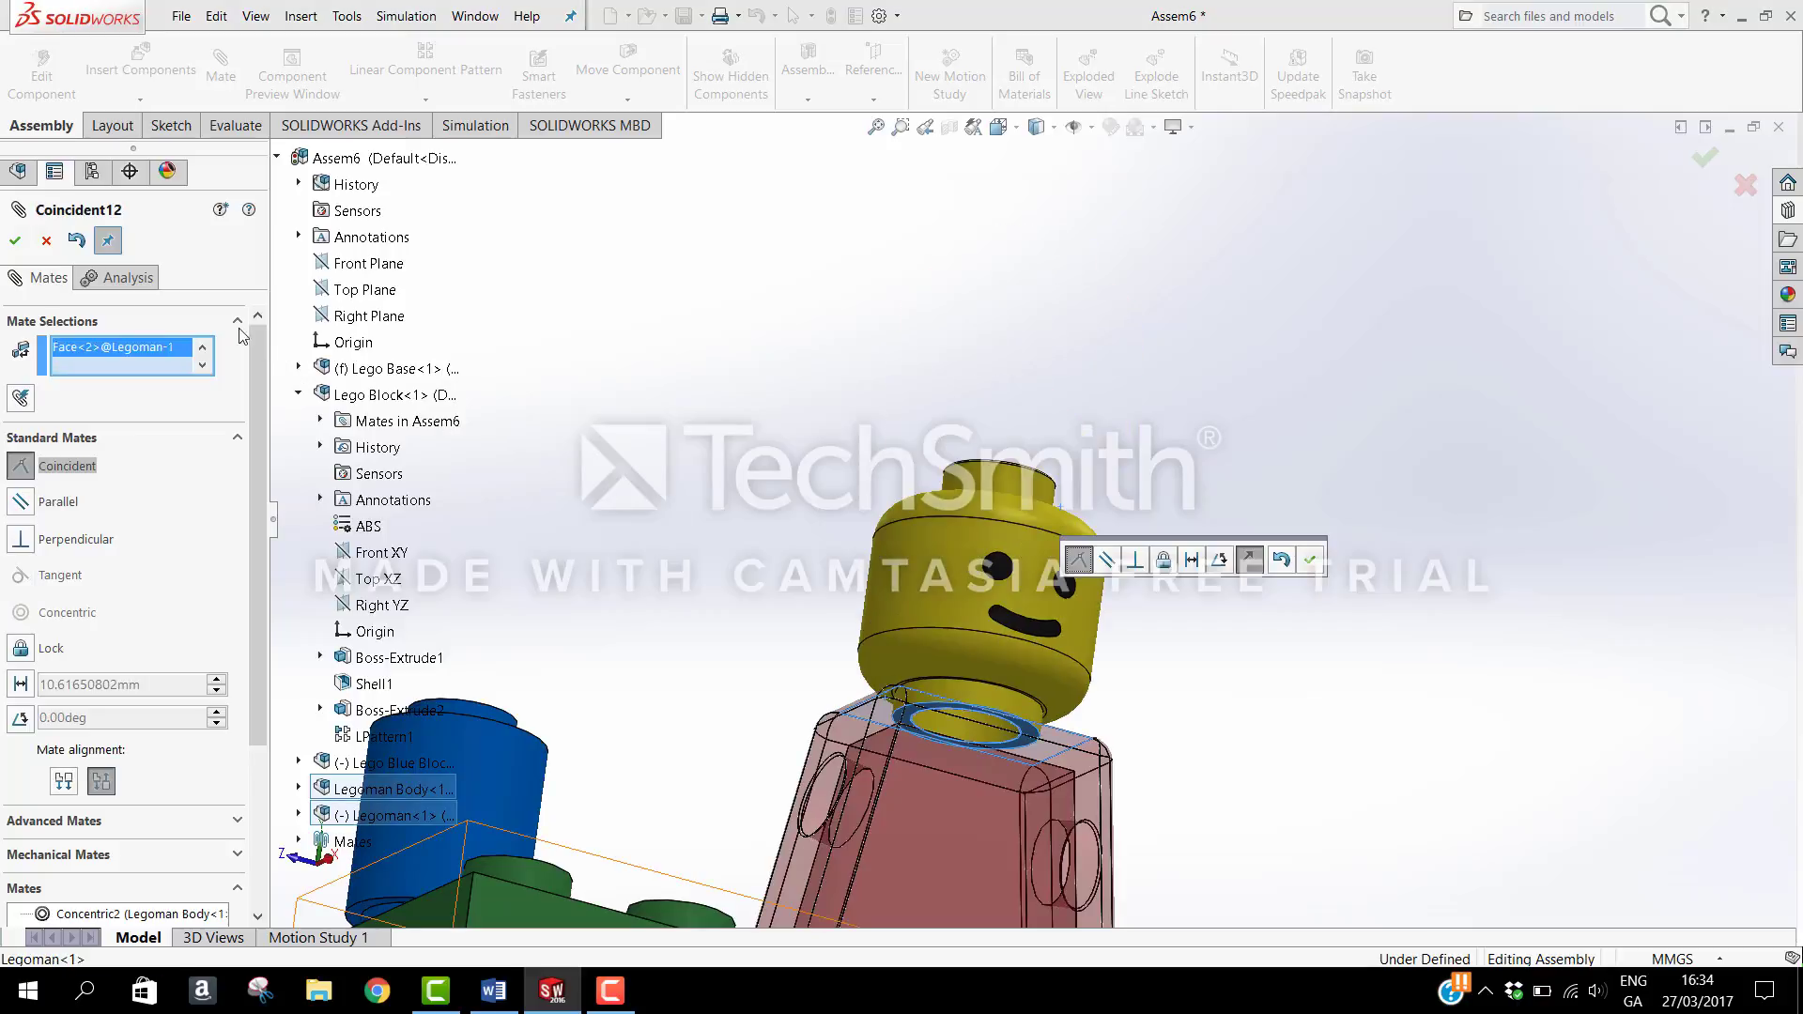
left_click(15, 241)
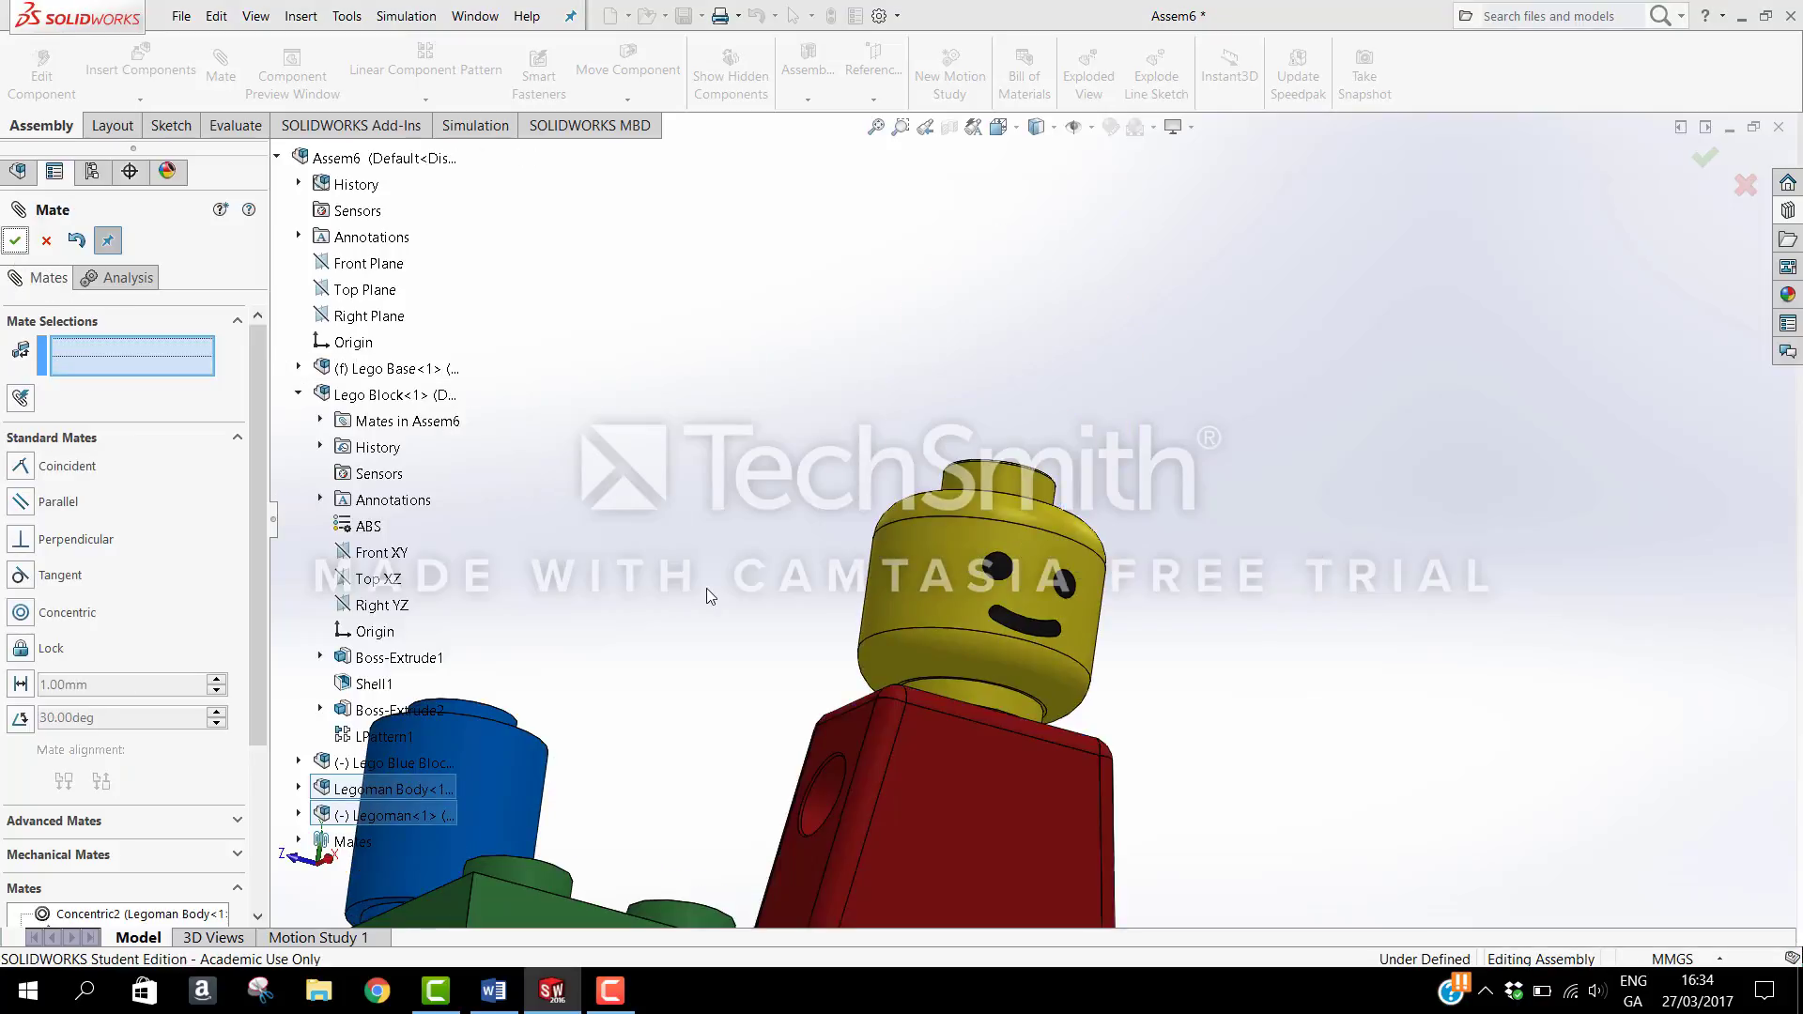
Step: Rotate the seated Legoman head about the neck so its face points roughly toward the front of the body
scroll(706, 588, "up", 4)
scroll(697, 719, "up", 5)
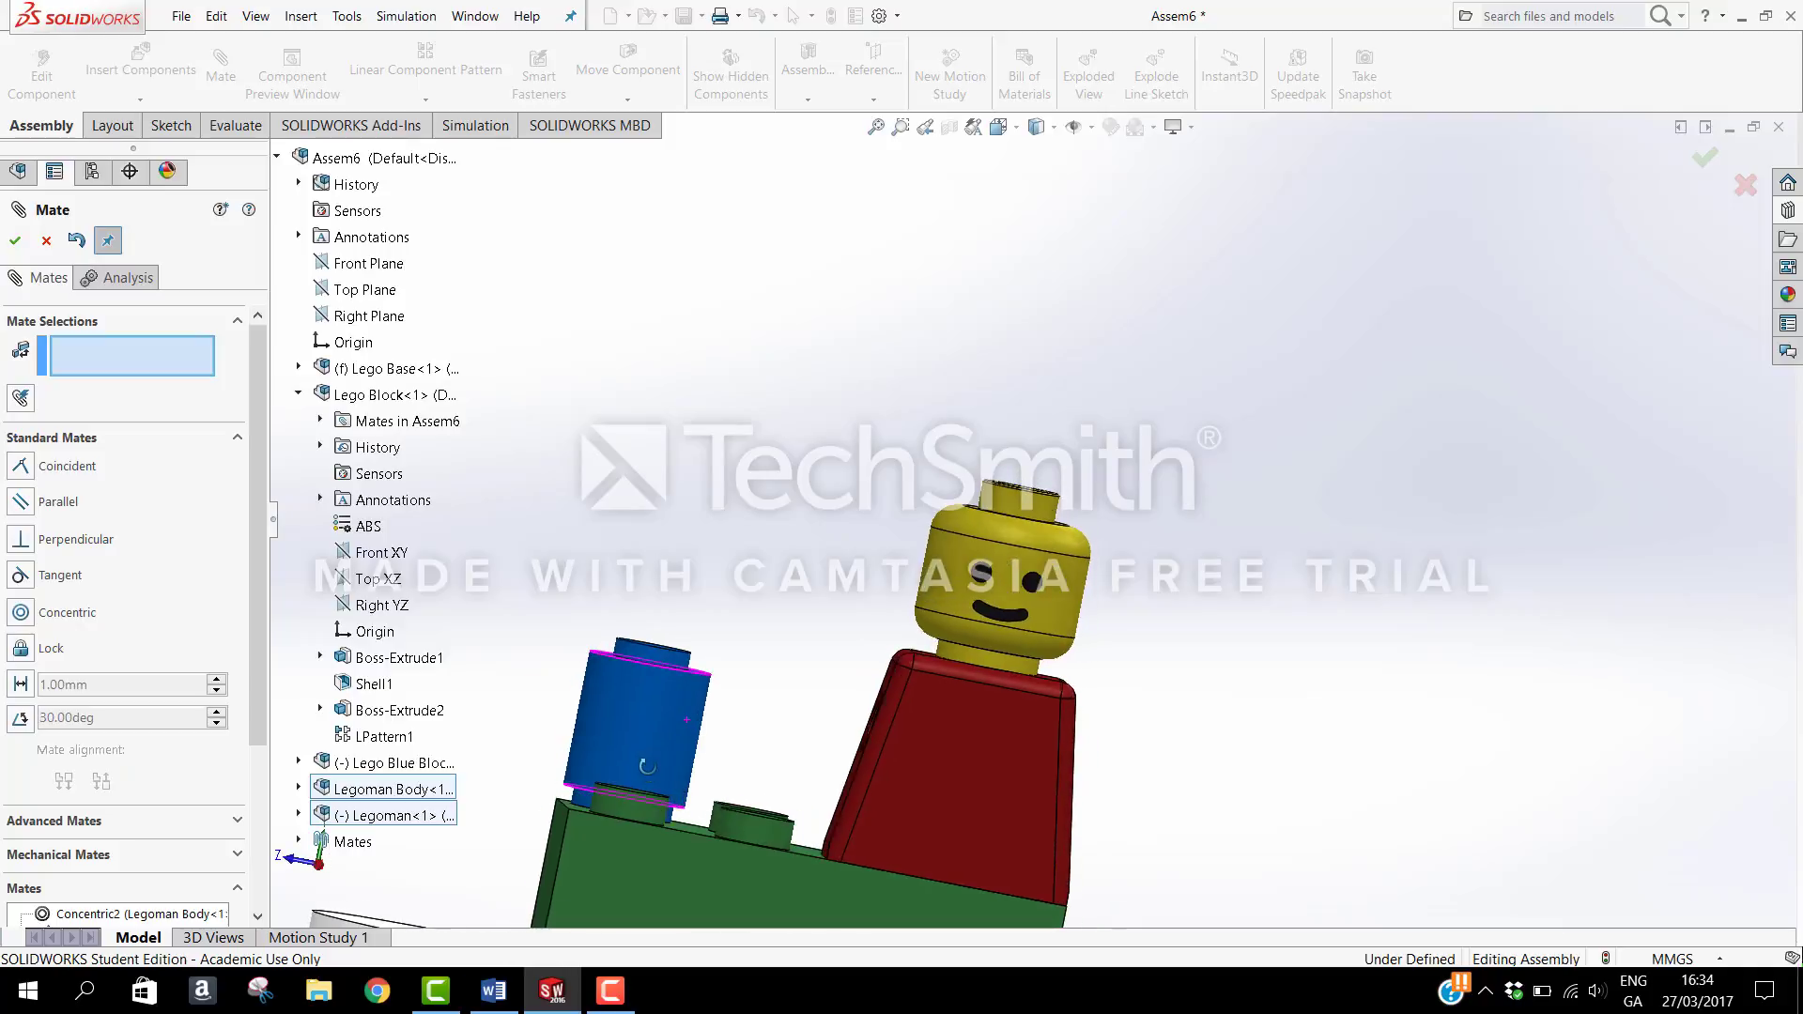
middle_click_drag(739, 778, 688, 836)
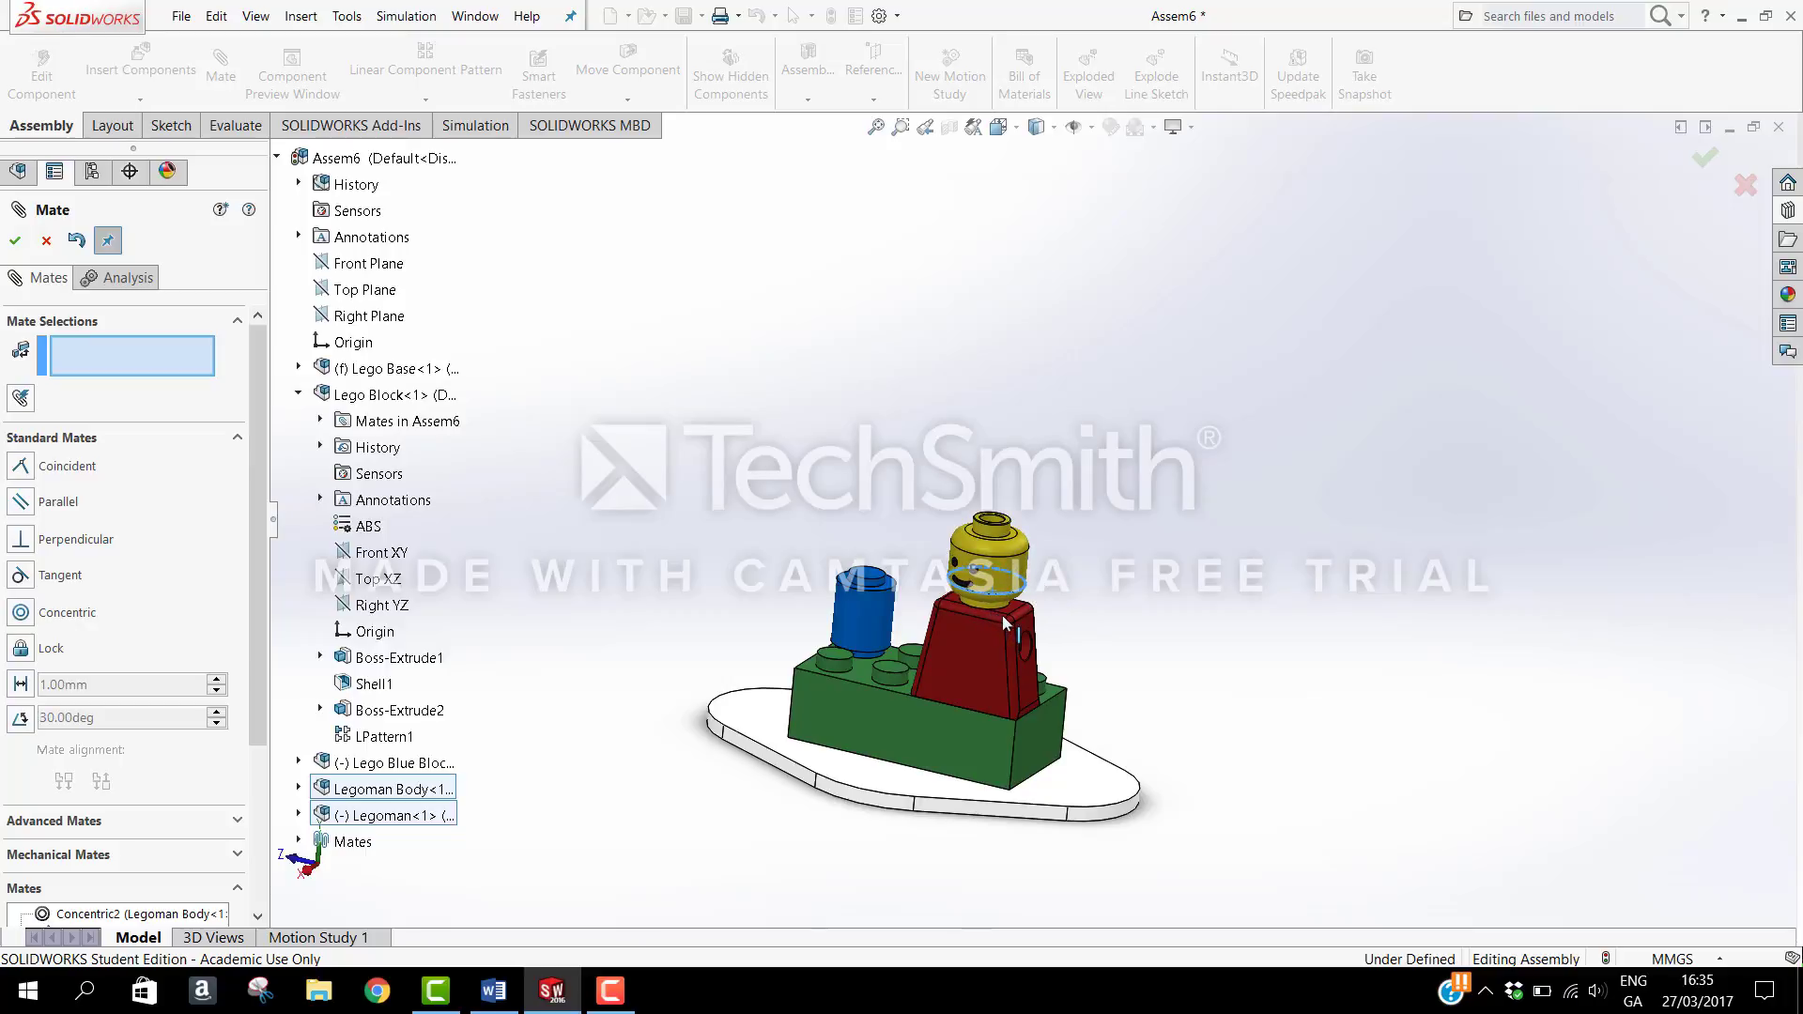
left_click_drag(1003, 615, 1016, 616)
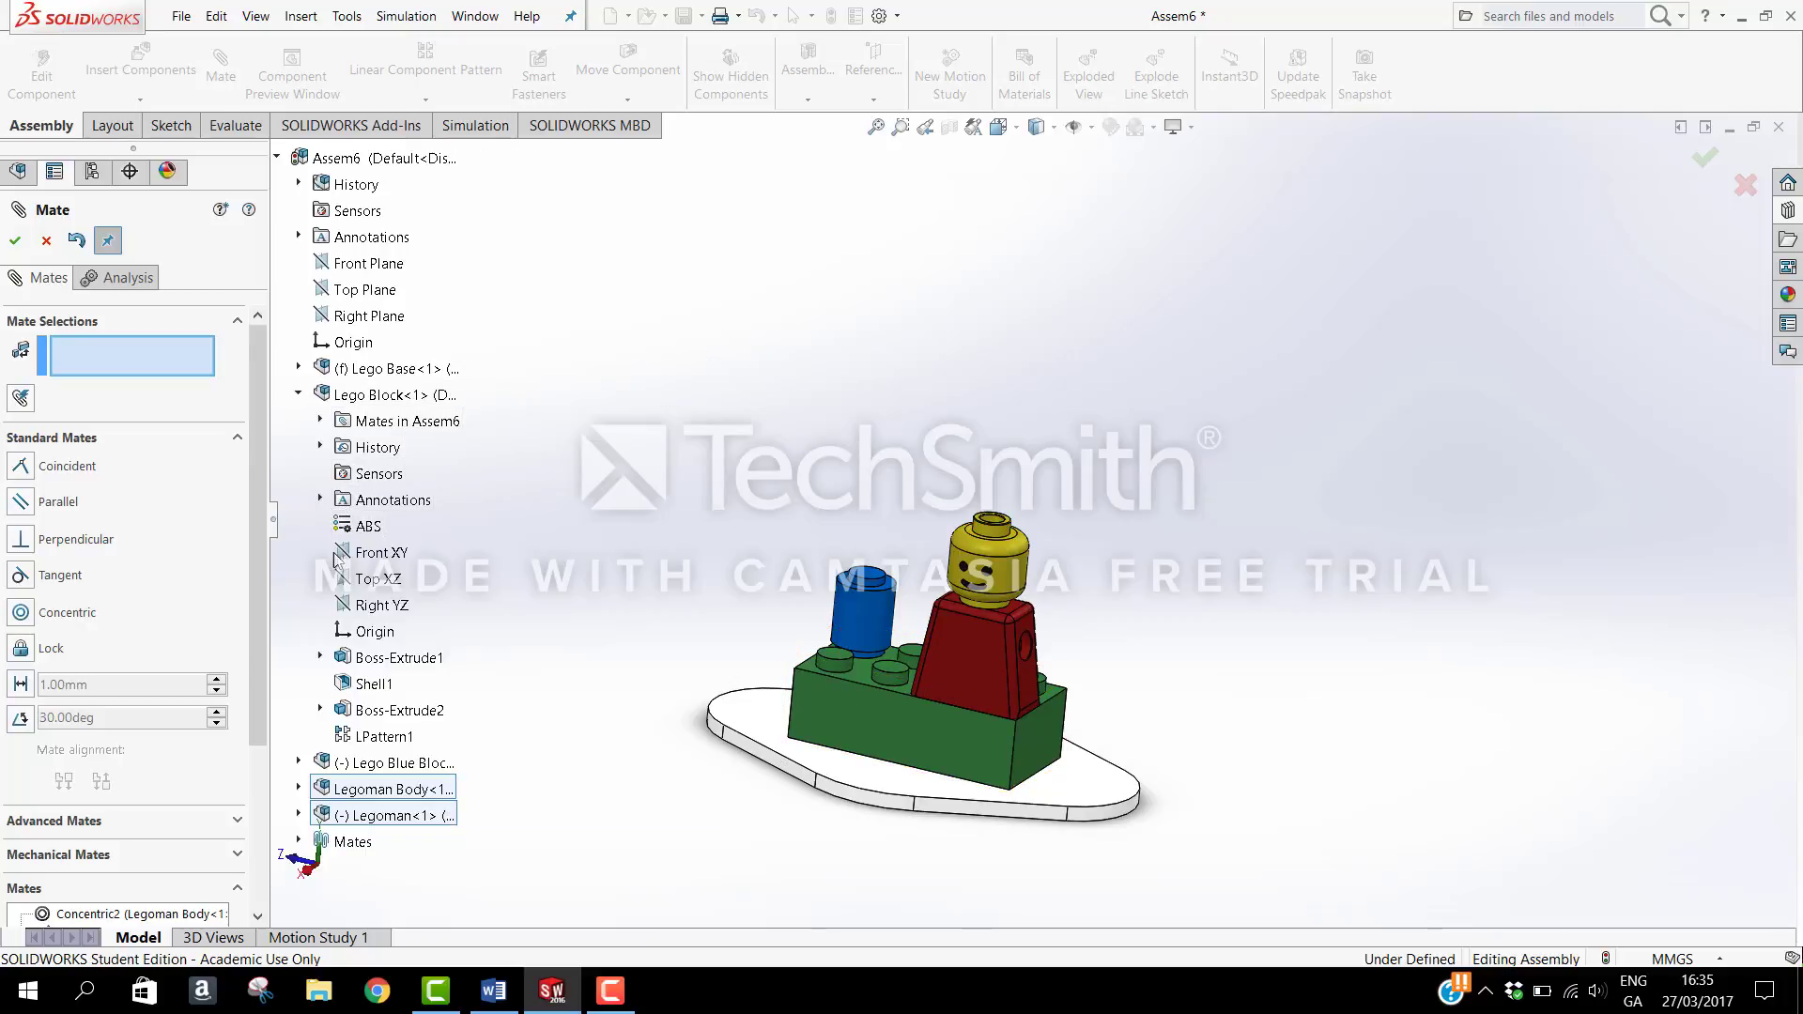
Step: Add a coincident mate between the Front XY plane of the Legoman head and the Front XY plane of the Legoman Body
left_click(299, 815)
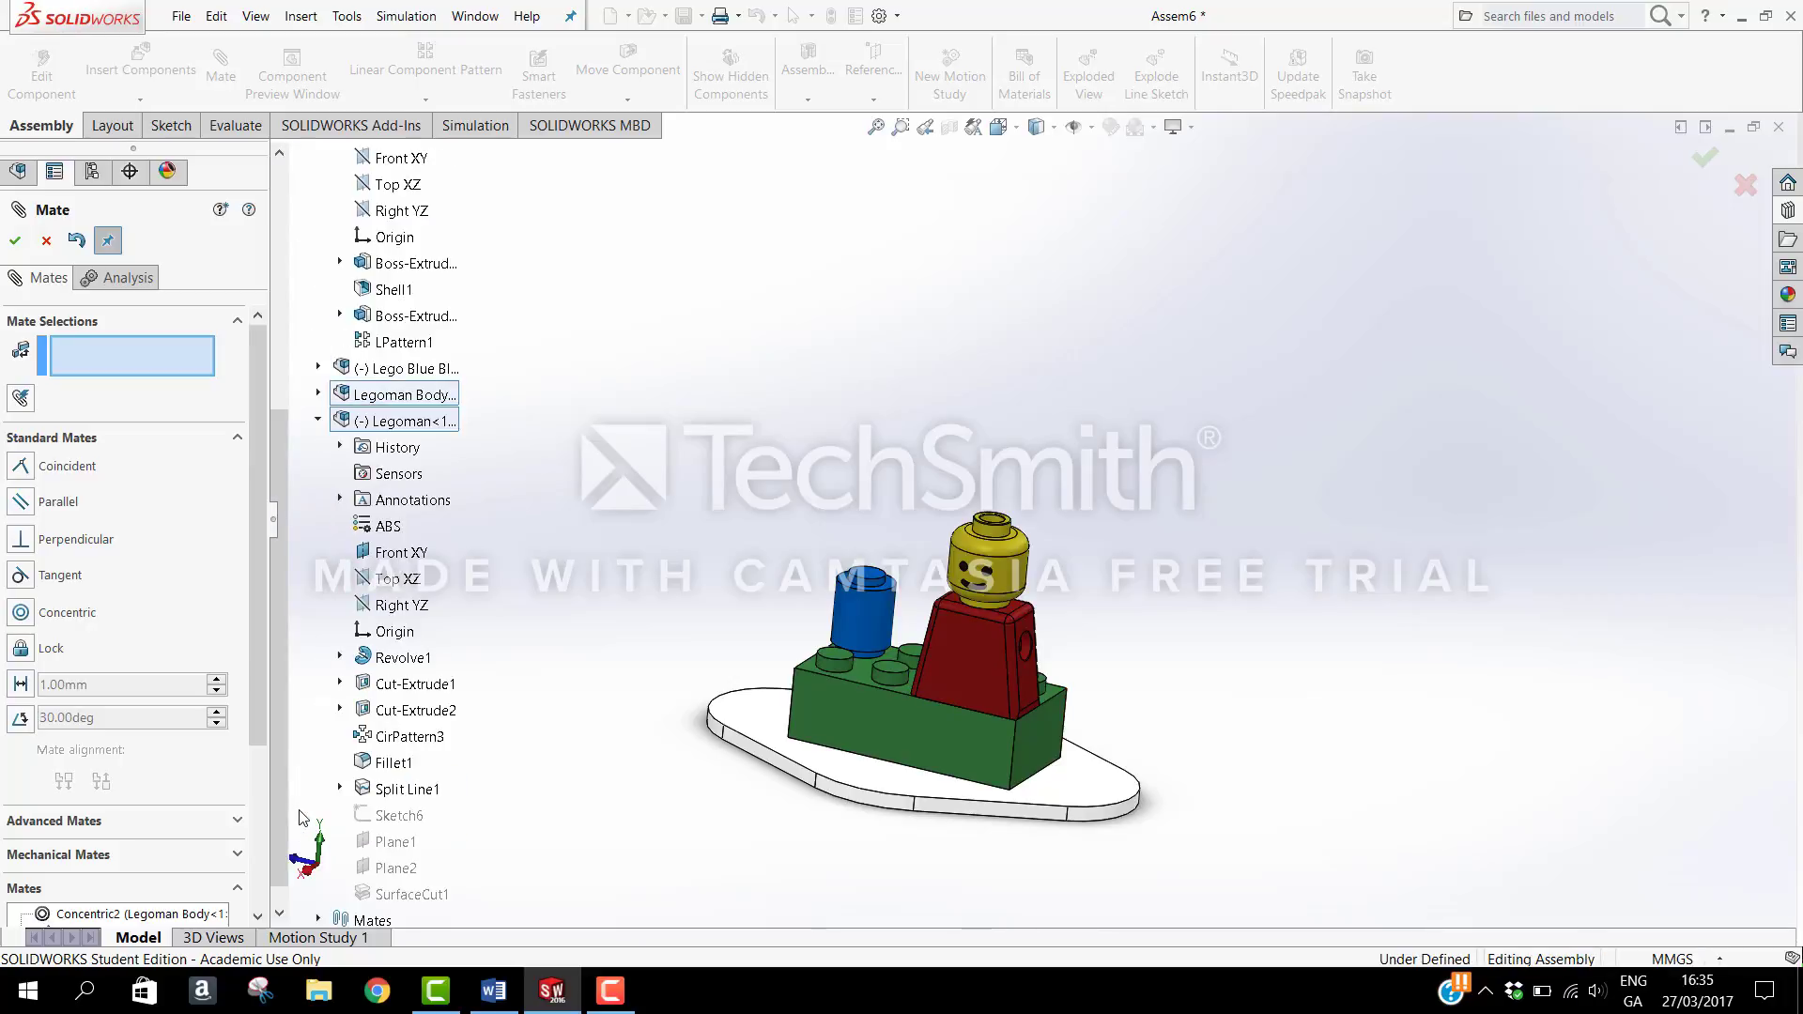
scroll(483, 718, "down", 3)
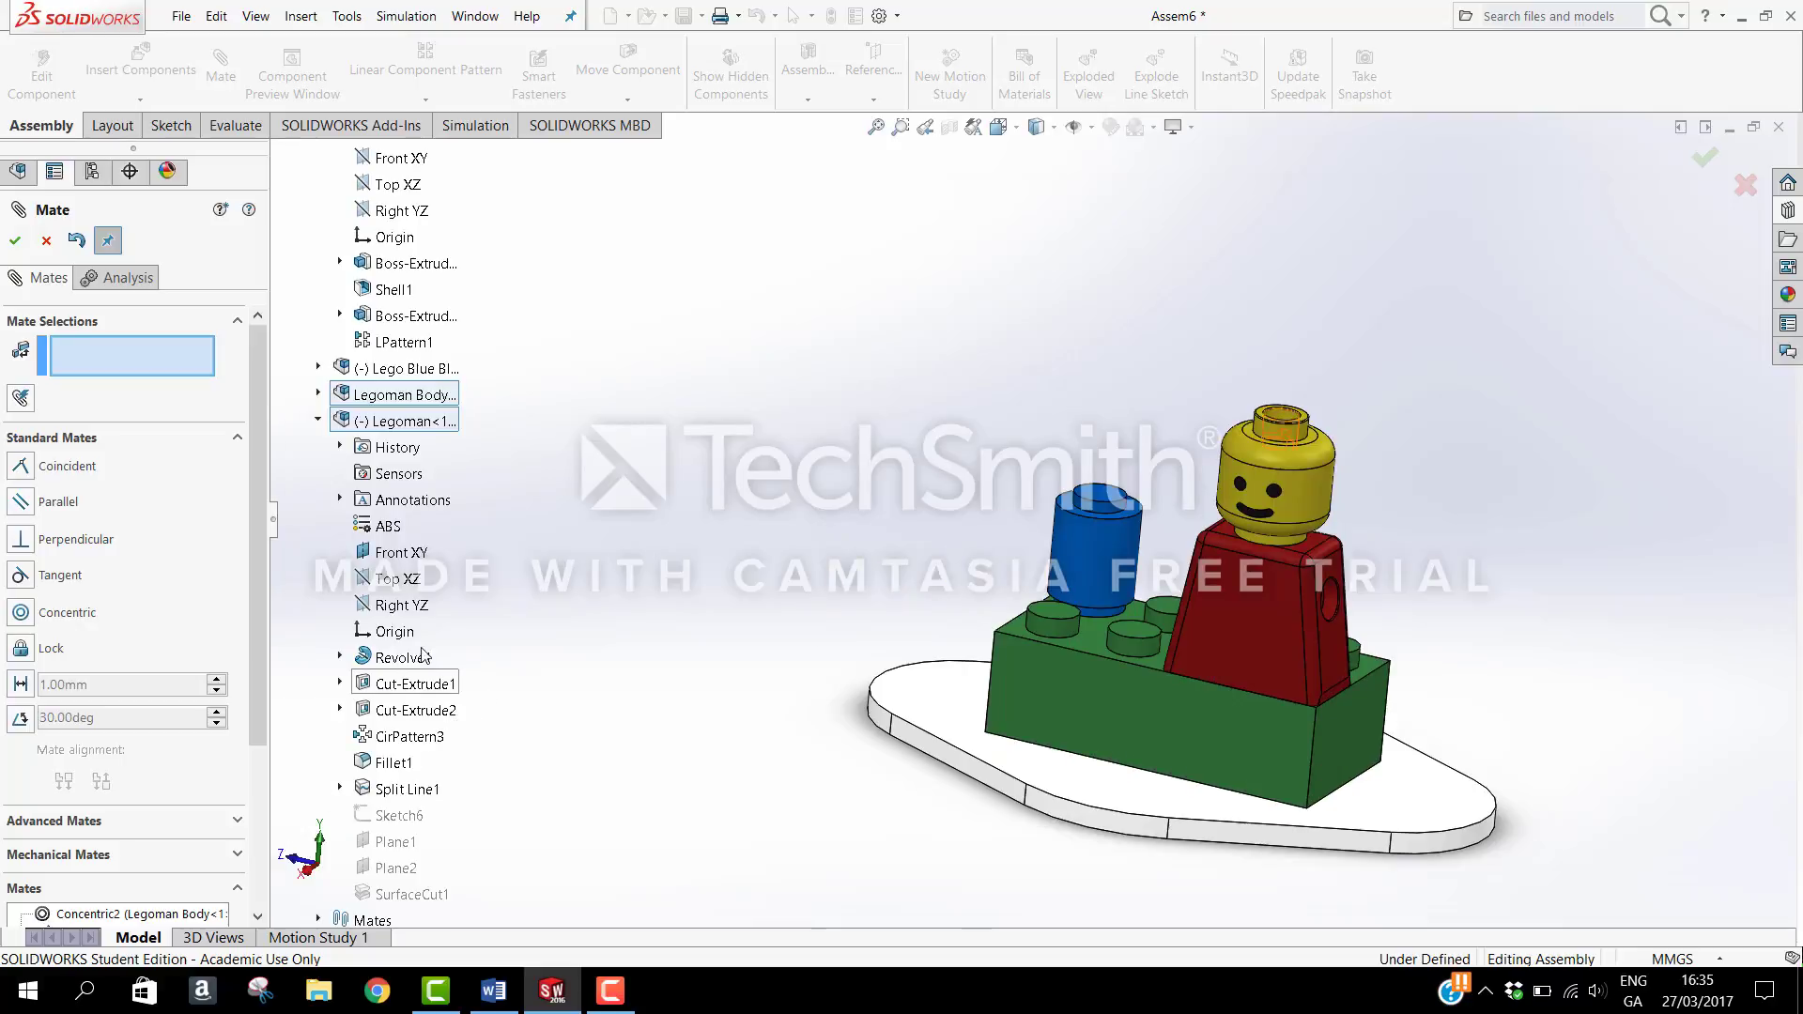
left_click(414, 559)
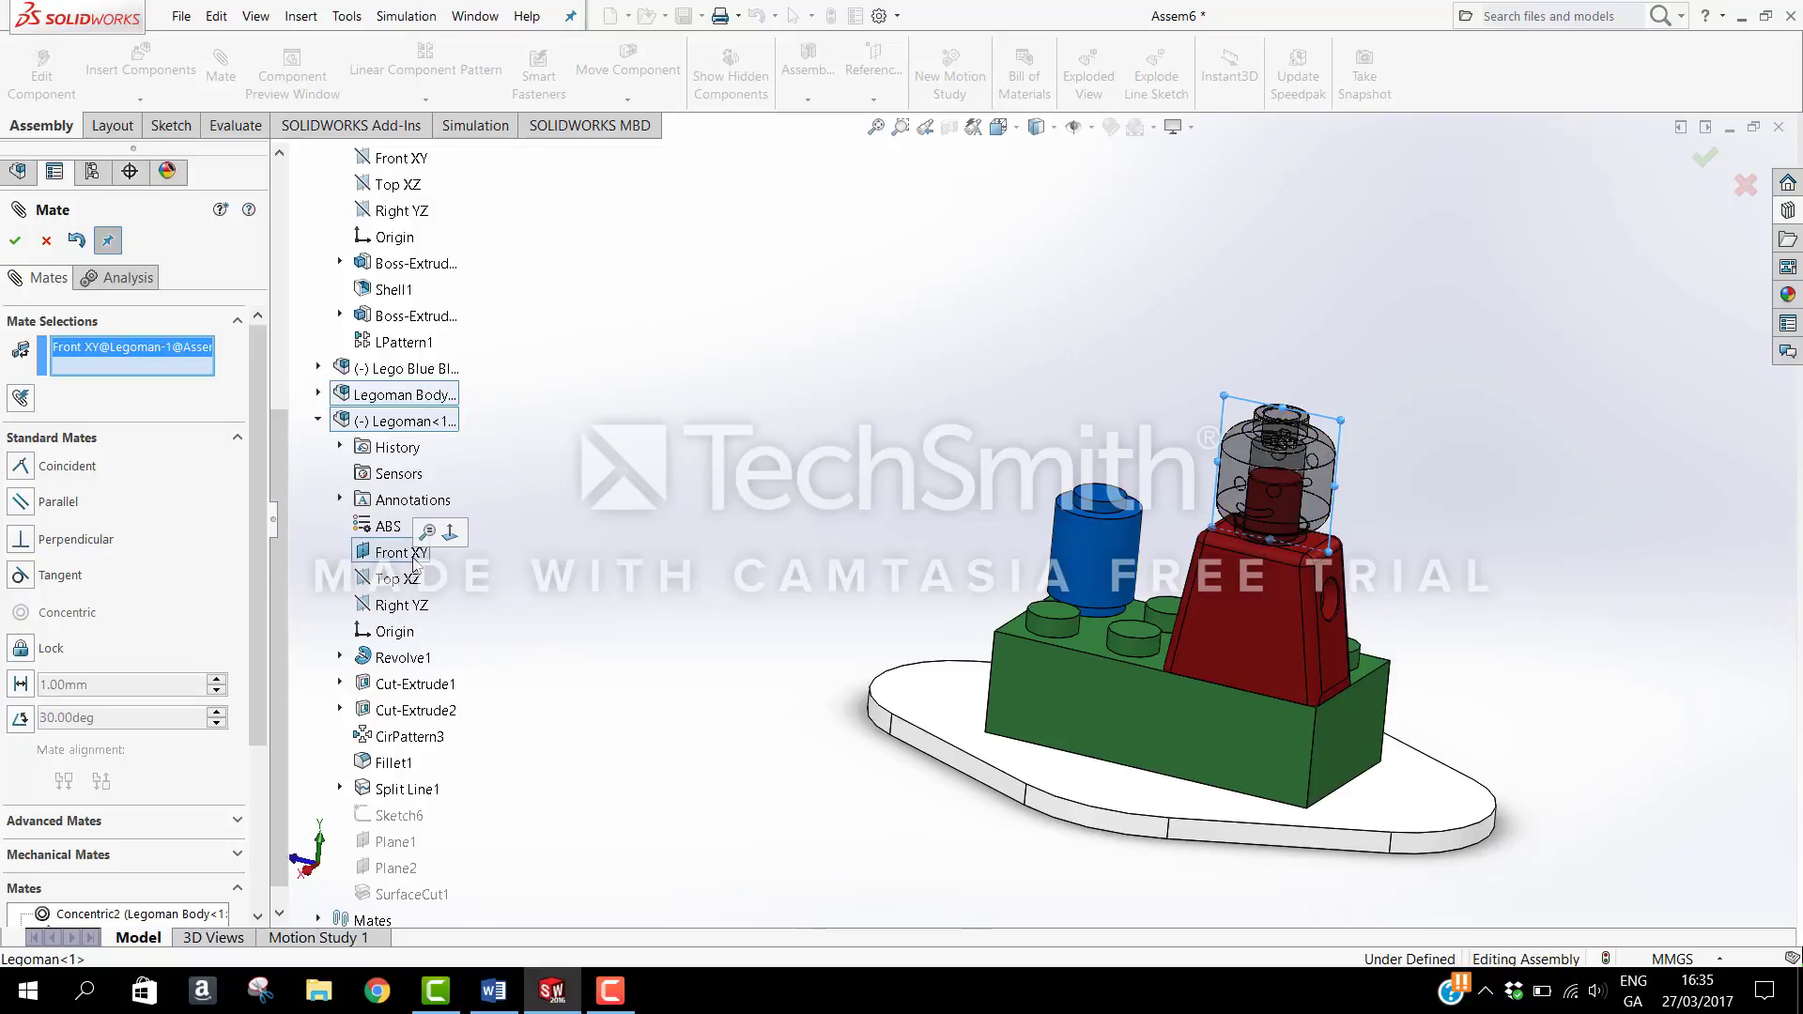
left_click(319, 395)
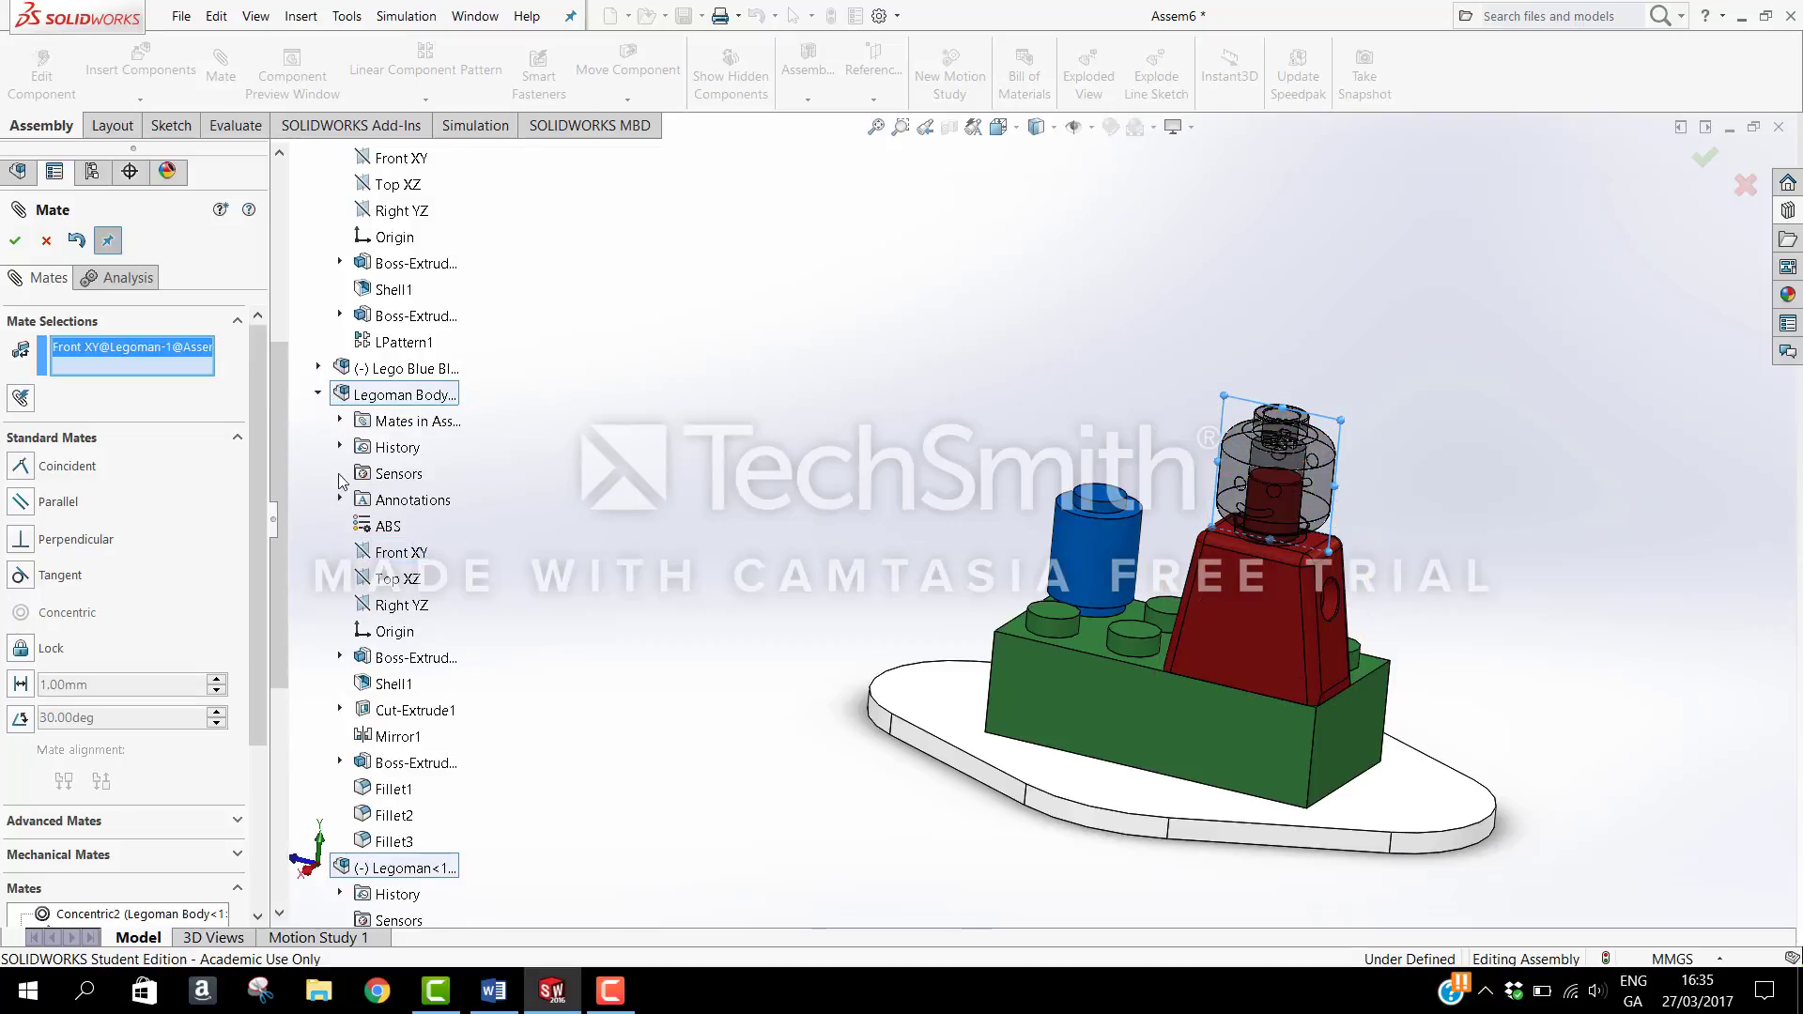
left_click(396, 561)
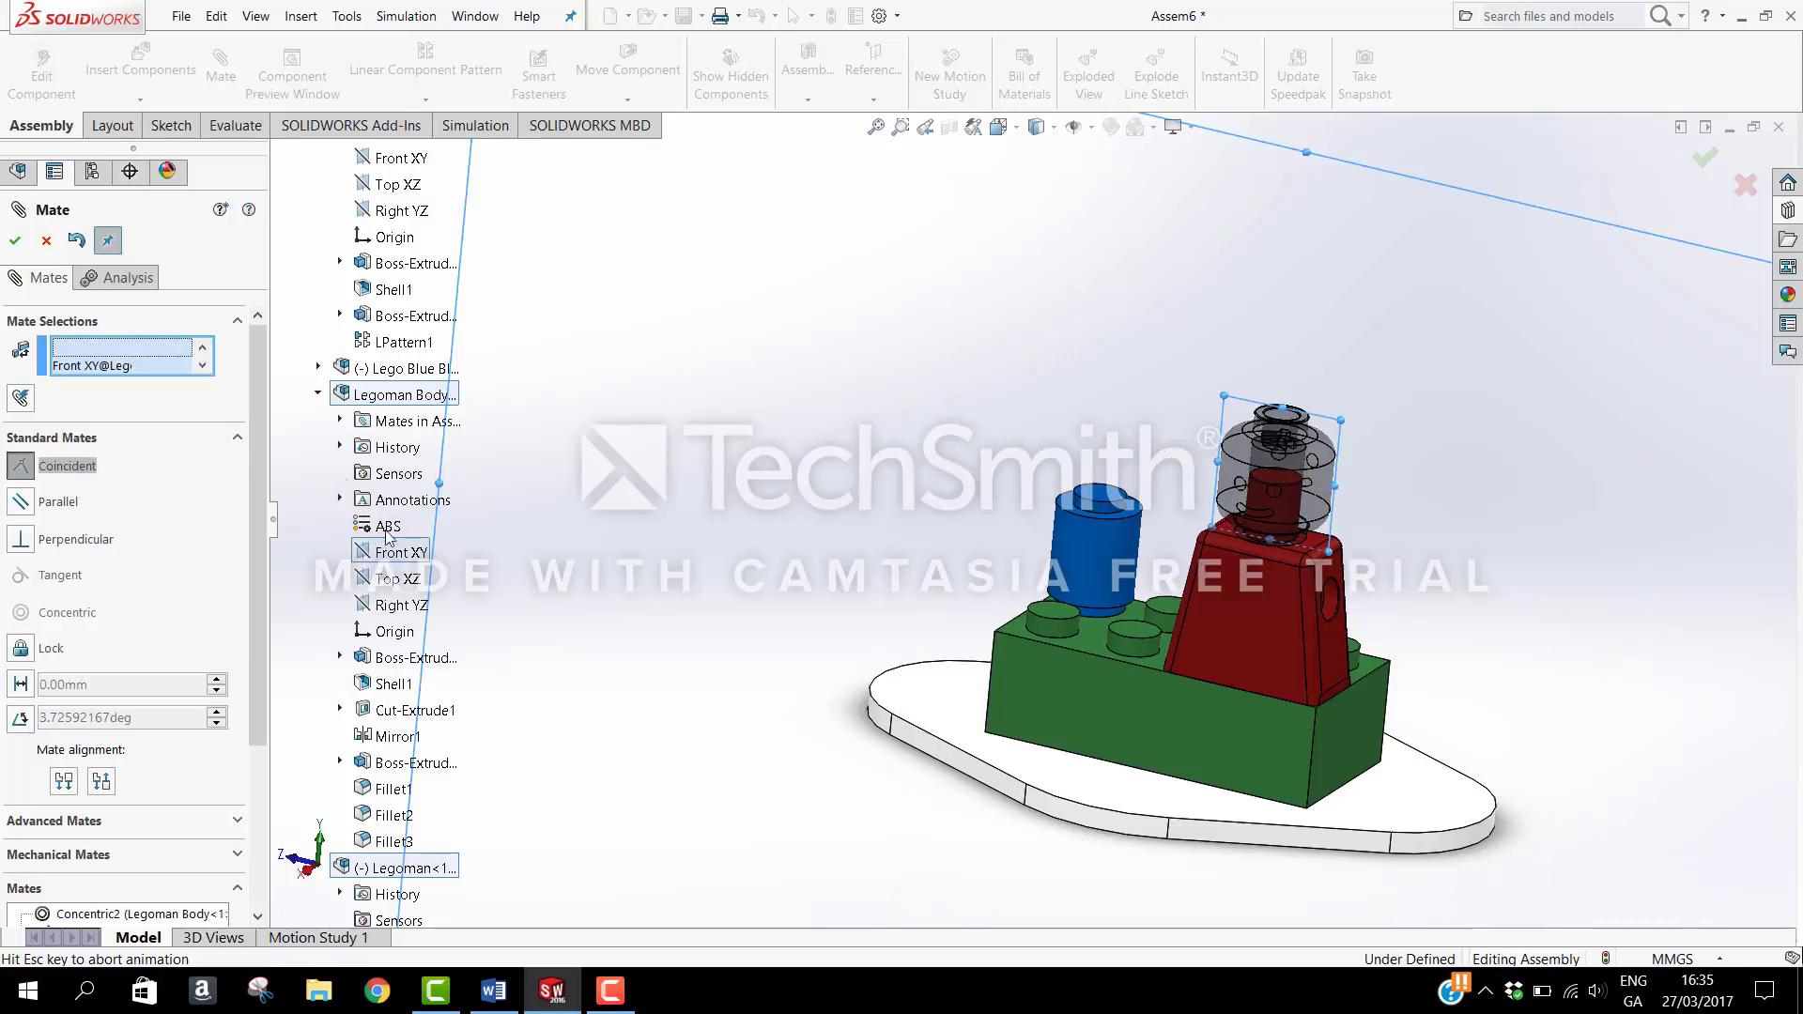
left_click(16, 241)
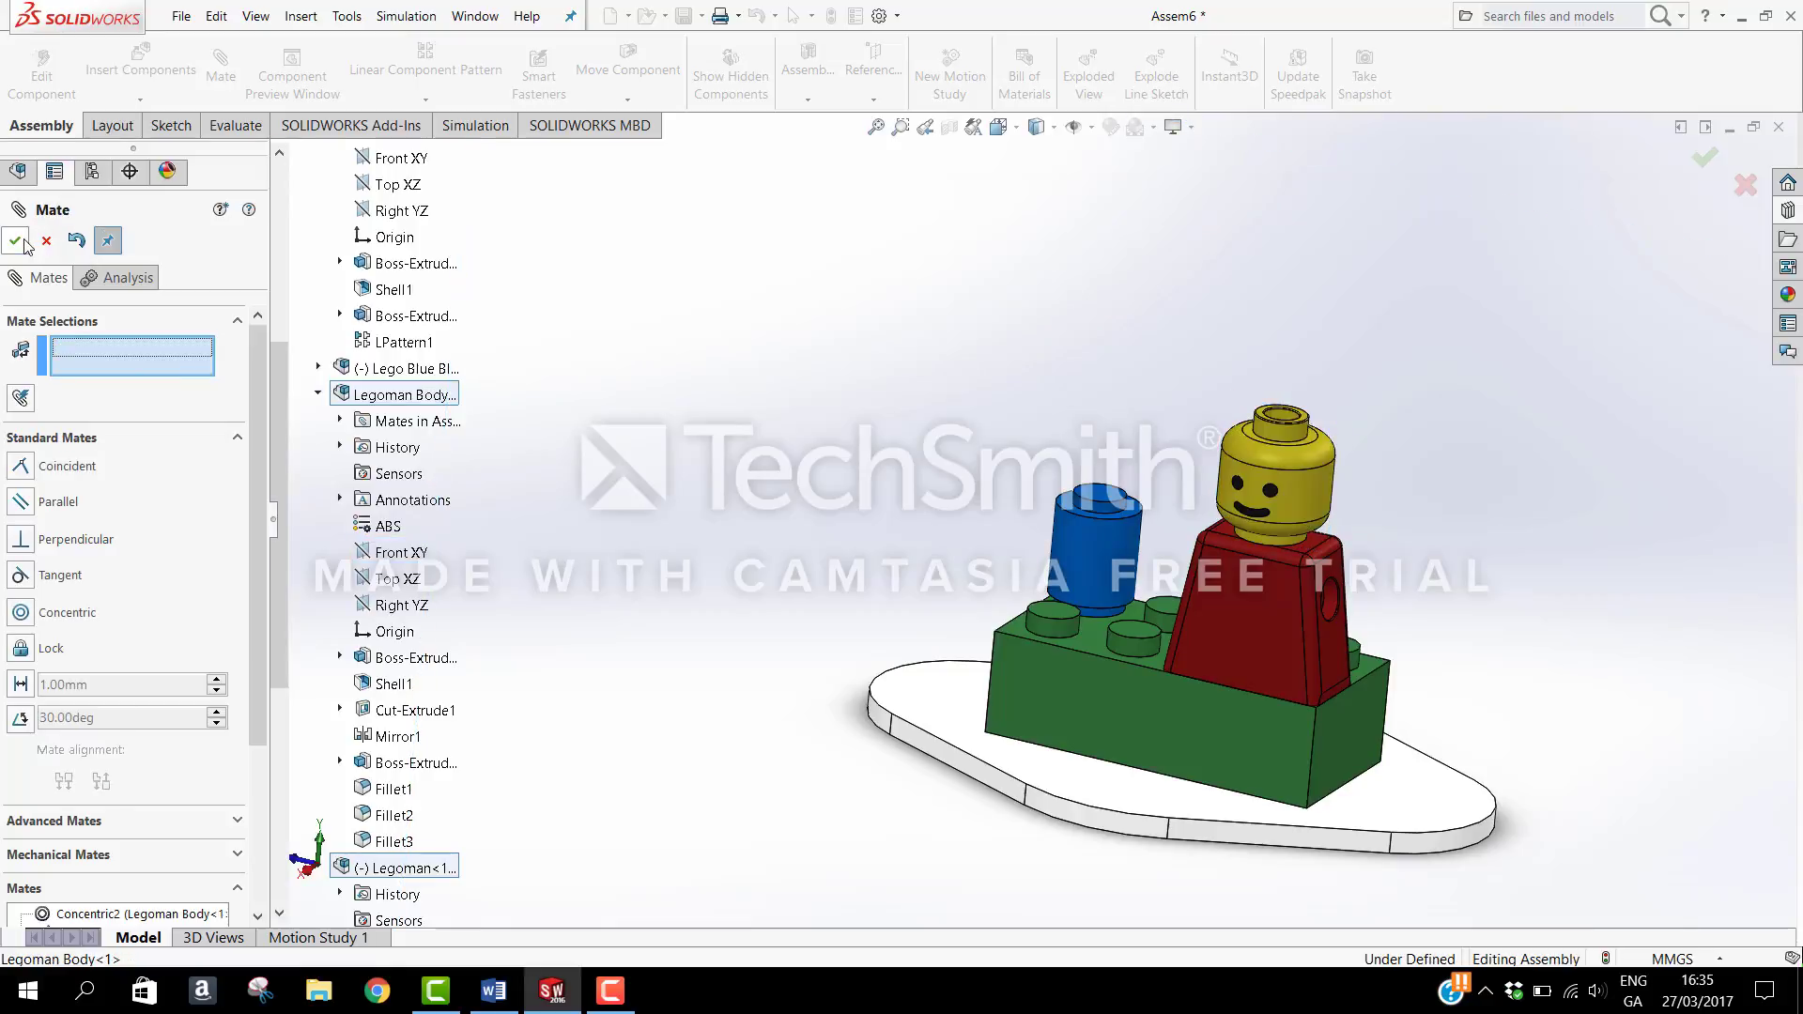
scroll(1032, 516, "up", 3)
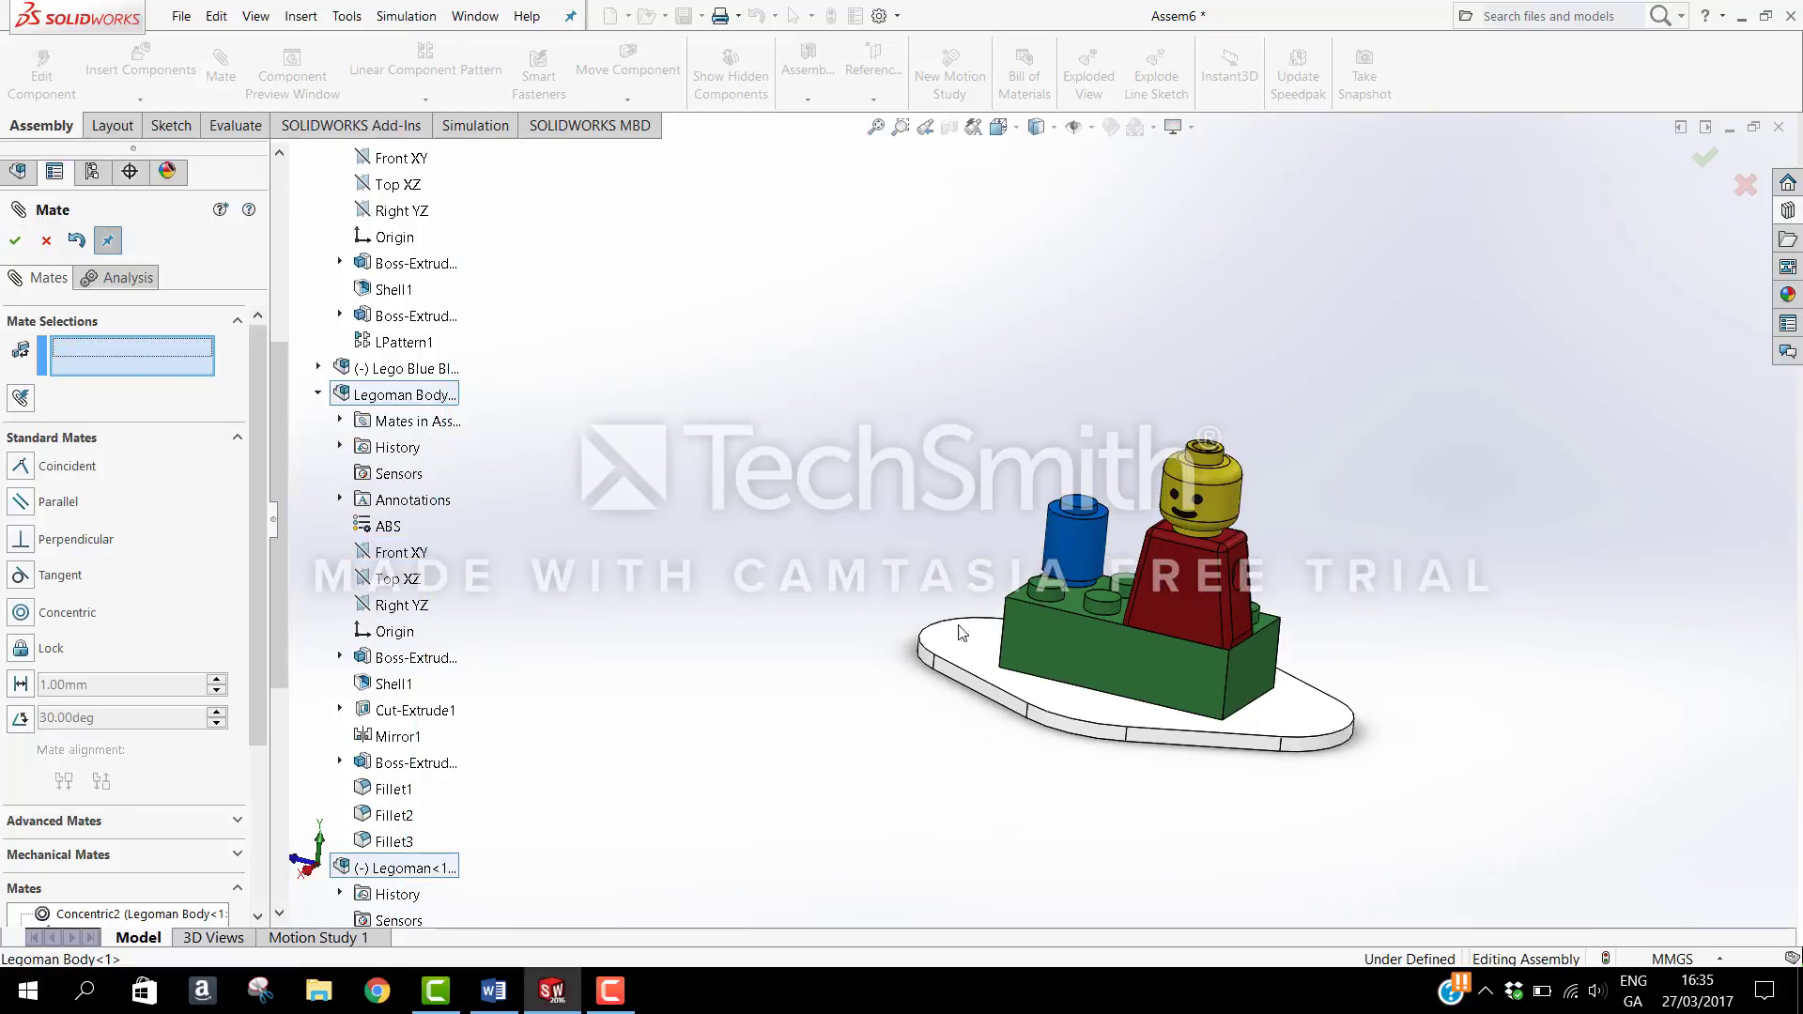
mouse_move(909, 688)
middle_mouse_down()
mouse_move(938, 701)
mouse_move(908, 704)
middle_mouse_up()
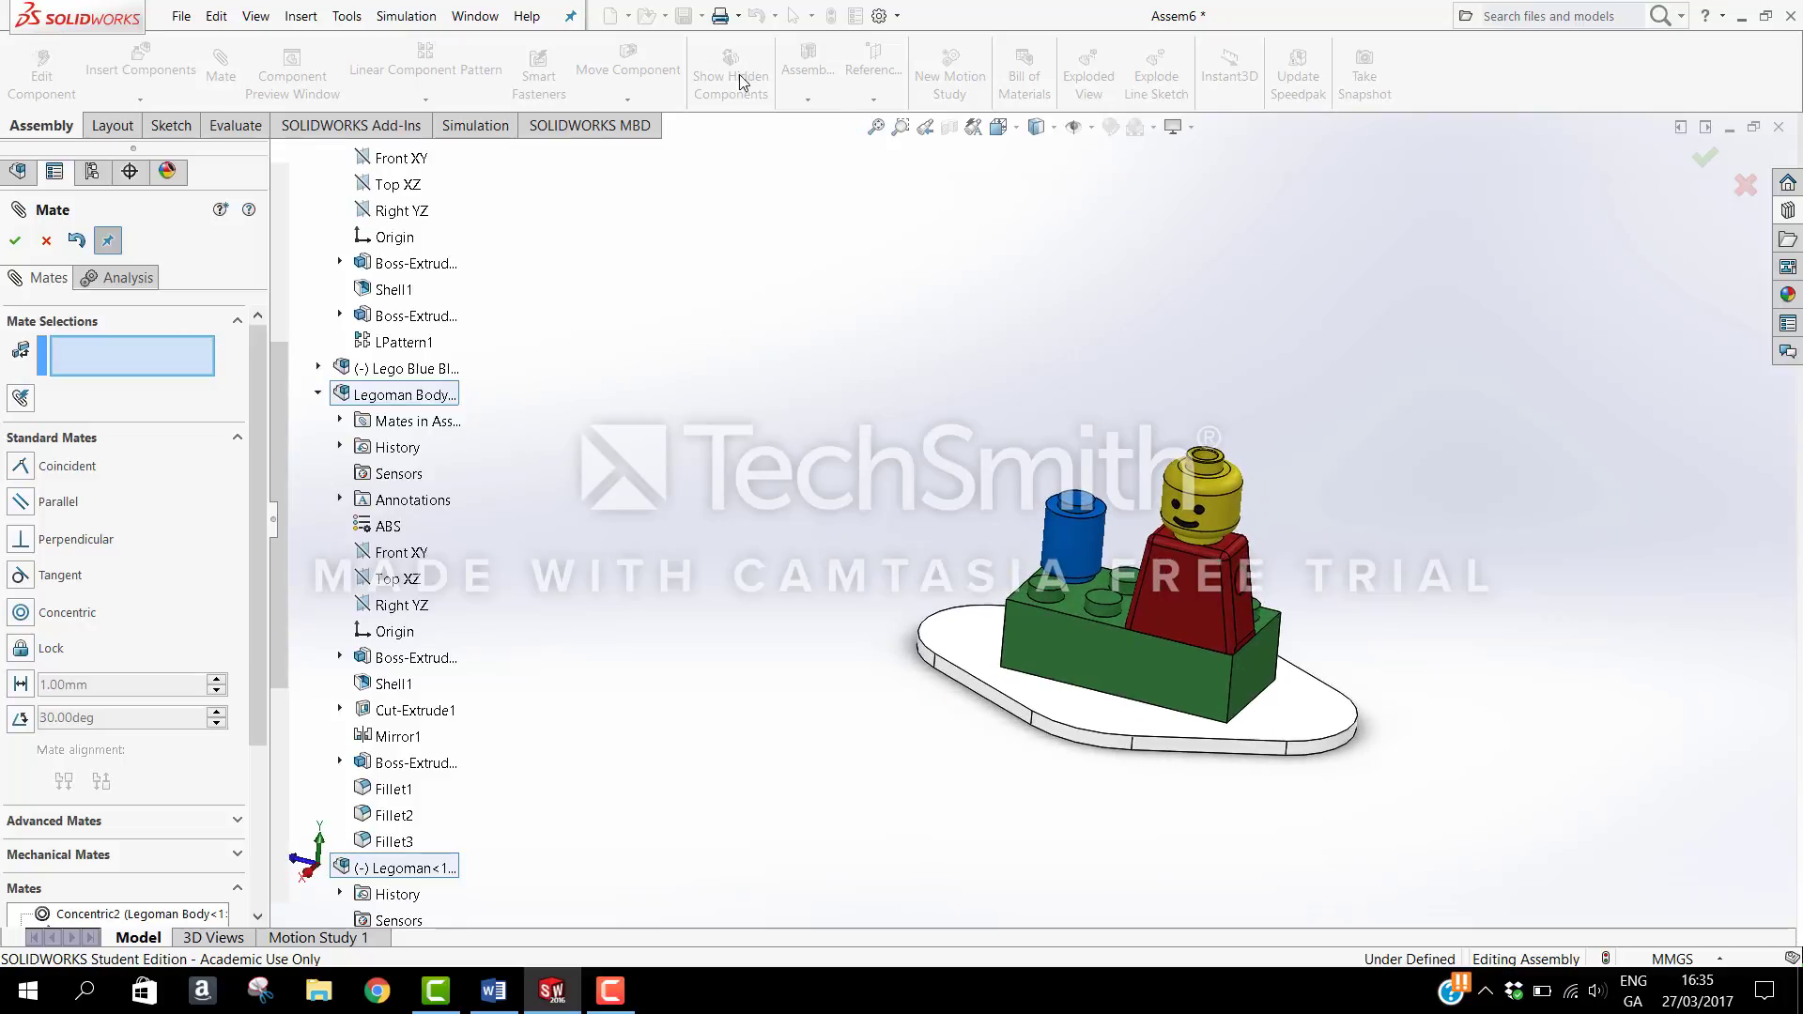